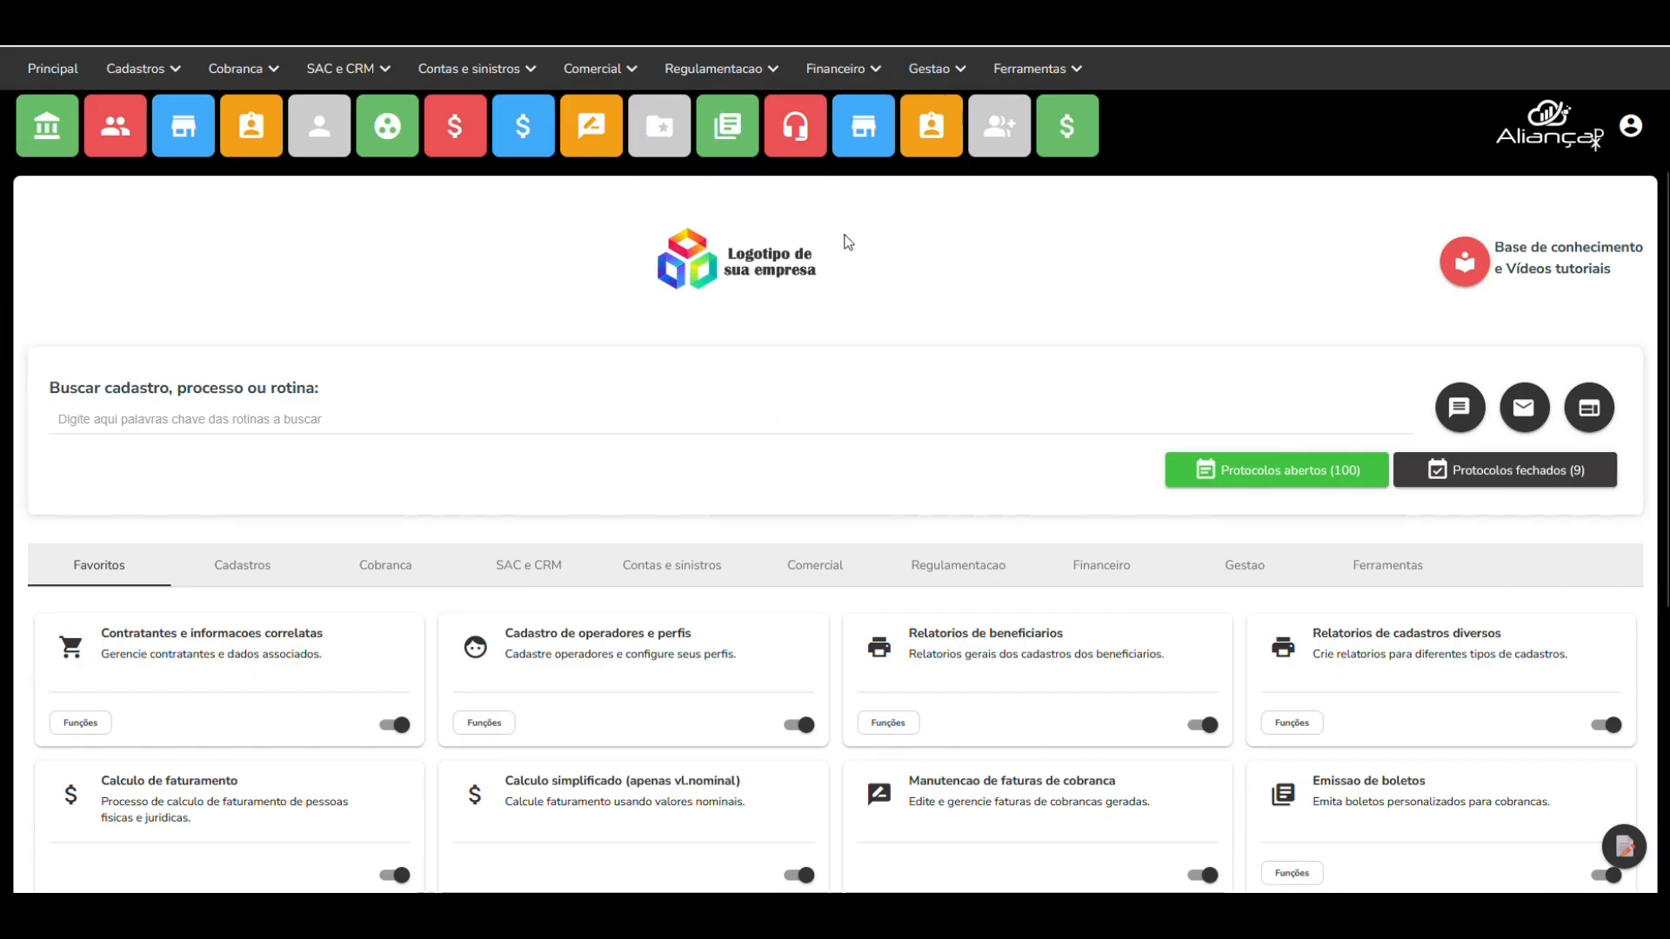
# - Open the system menu configuration (Configuracao de menus do sistema) and list 100 records per page
pyautogui.moveTo(585, 70)
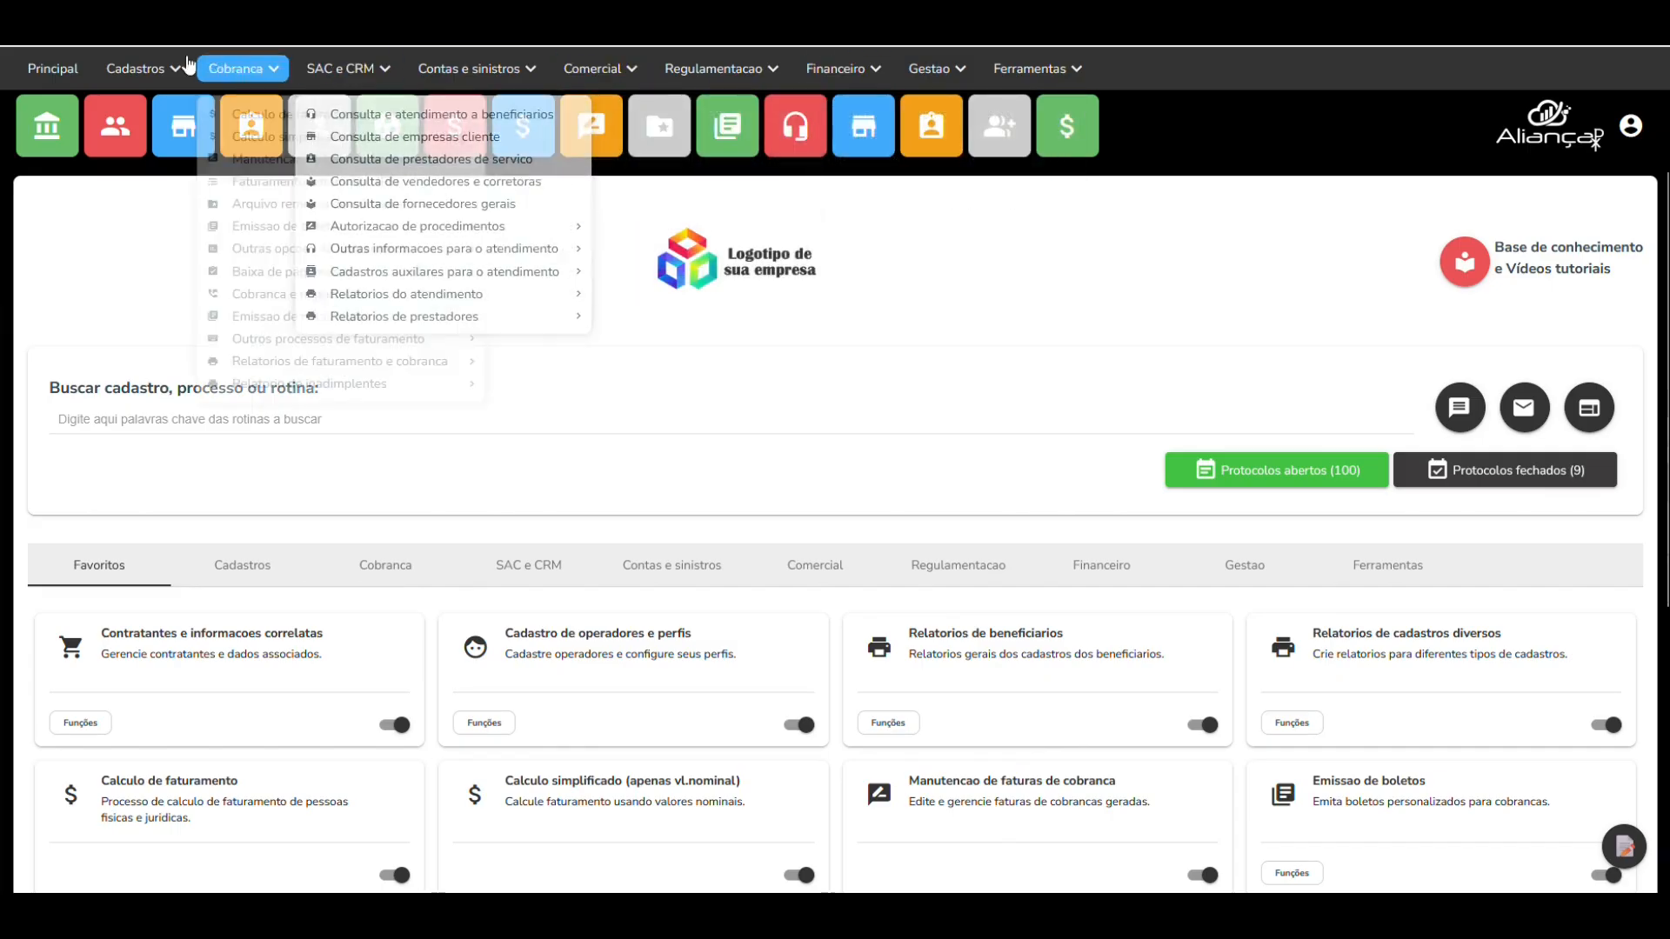
pyautogui.moveTo(1058, 77)
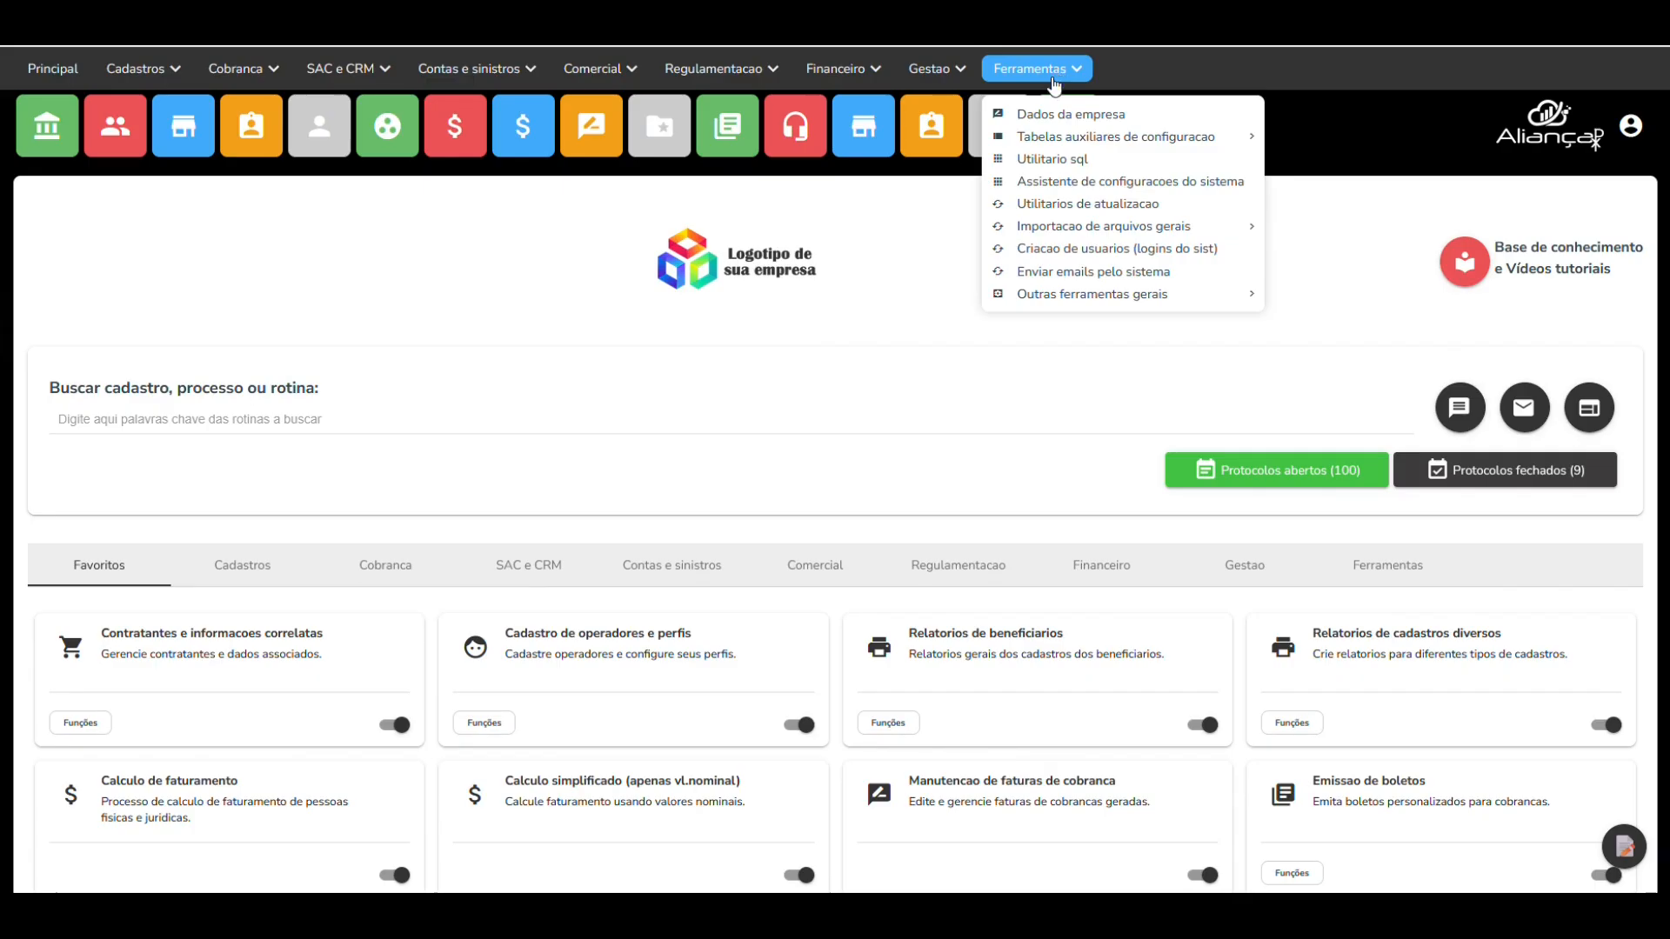
pyautogui.moveTo(1066, 148)
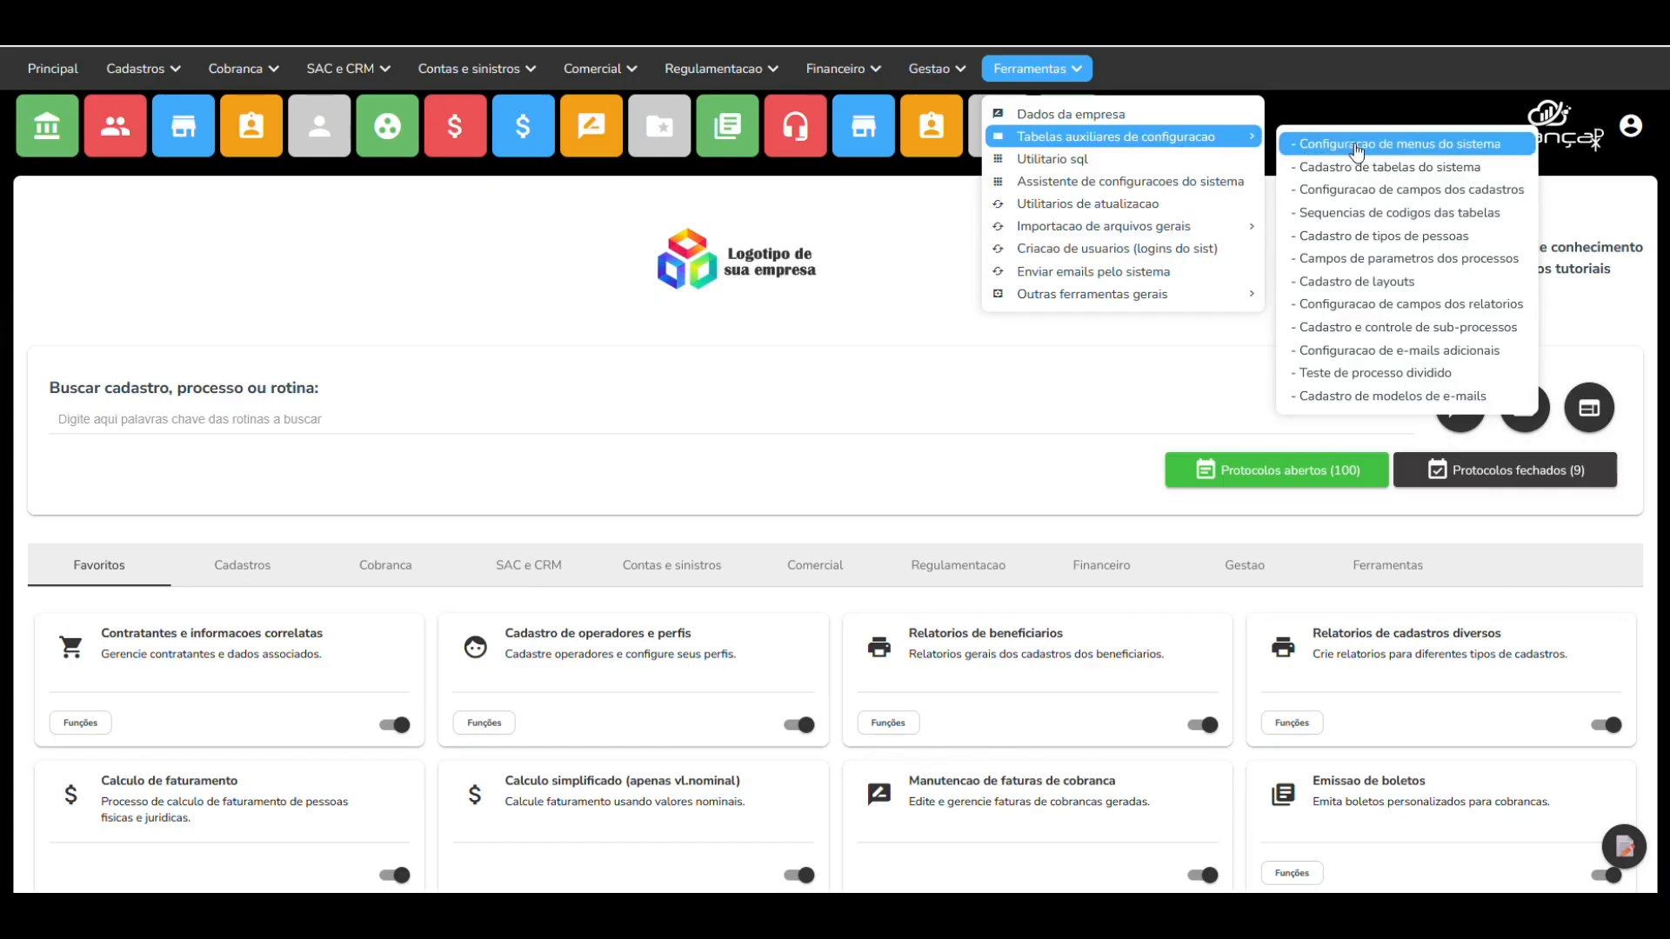
pyautogui.click(1367, 146)
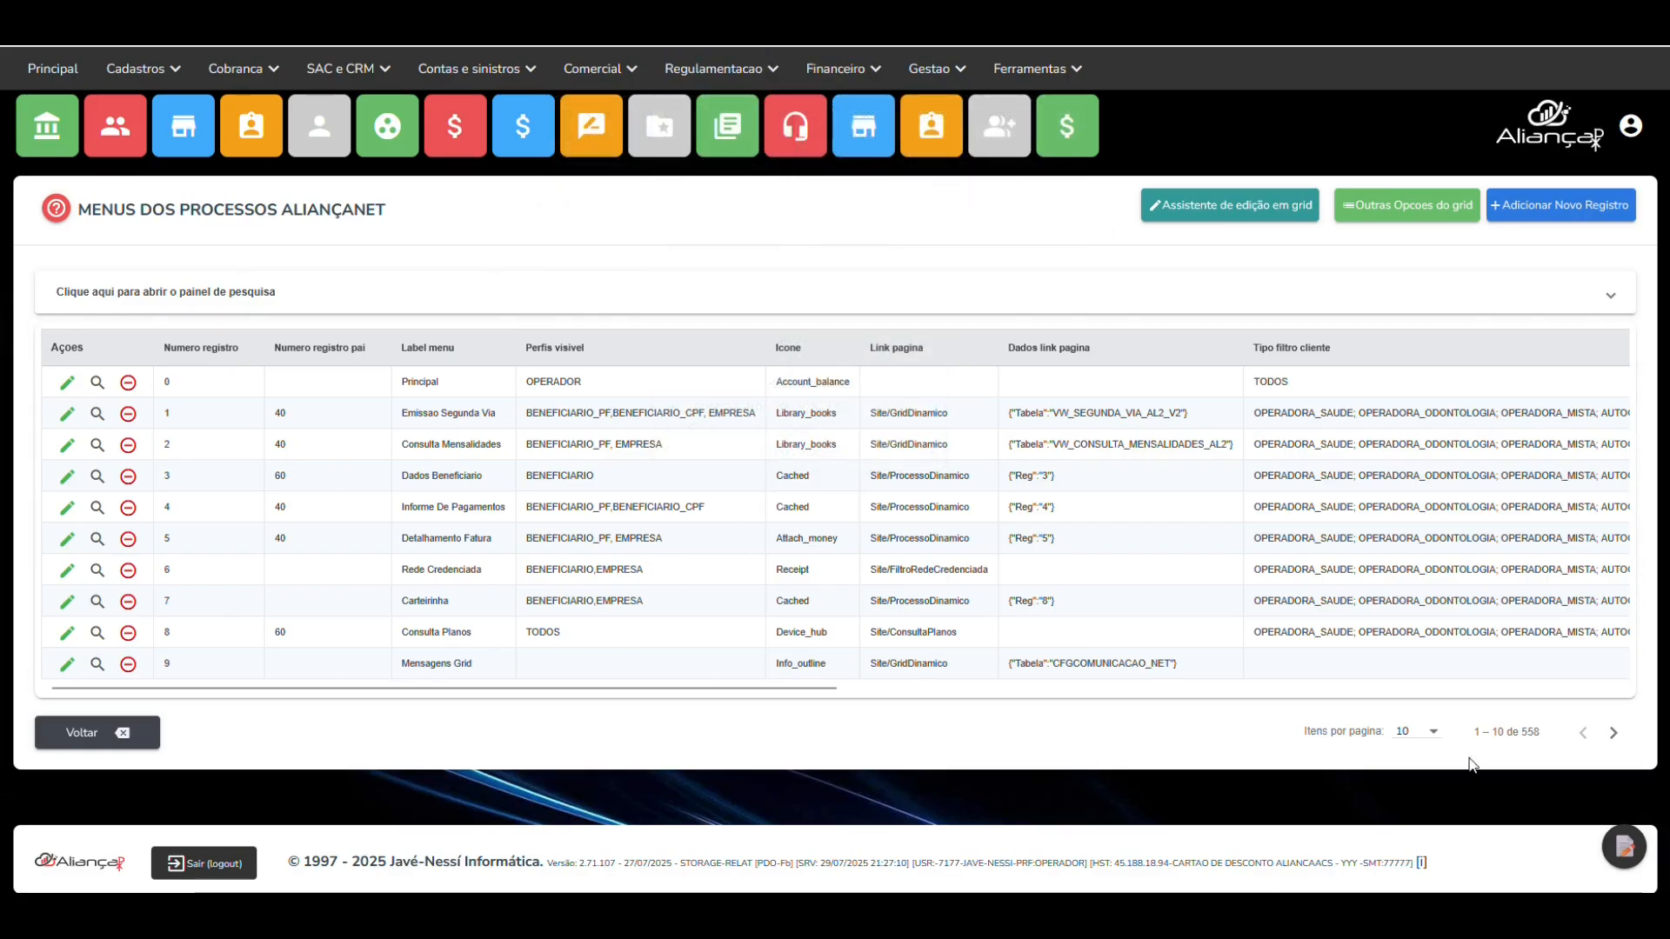
pyautogui.click(1410, 740)
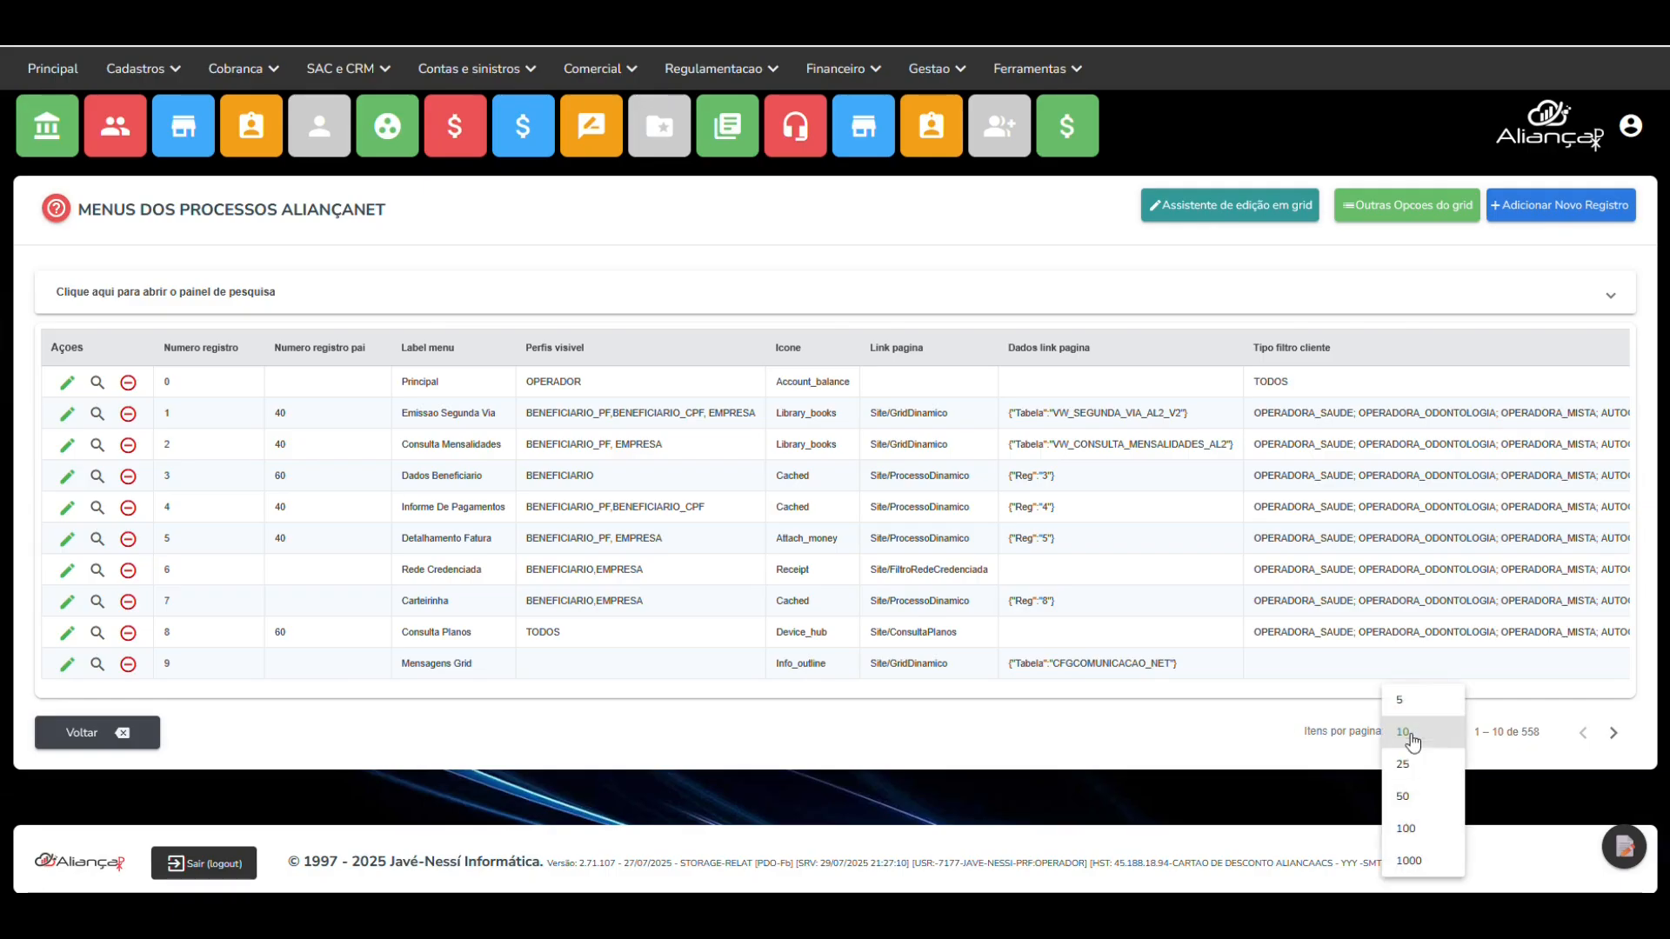
pyautogui.click(1414, 832)
# - Open menu record 5652, Eventos Ressarcidos Recuperados Copart, for editing
pyautogui.scroll(-20, 582, 550)
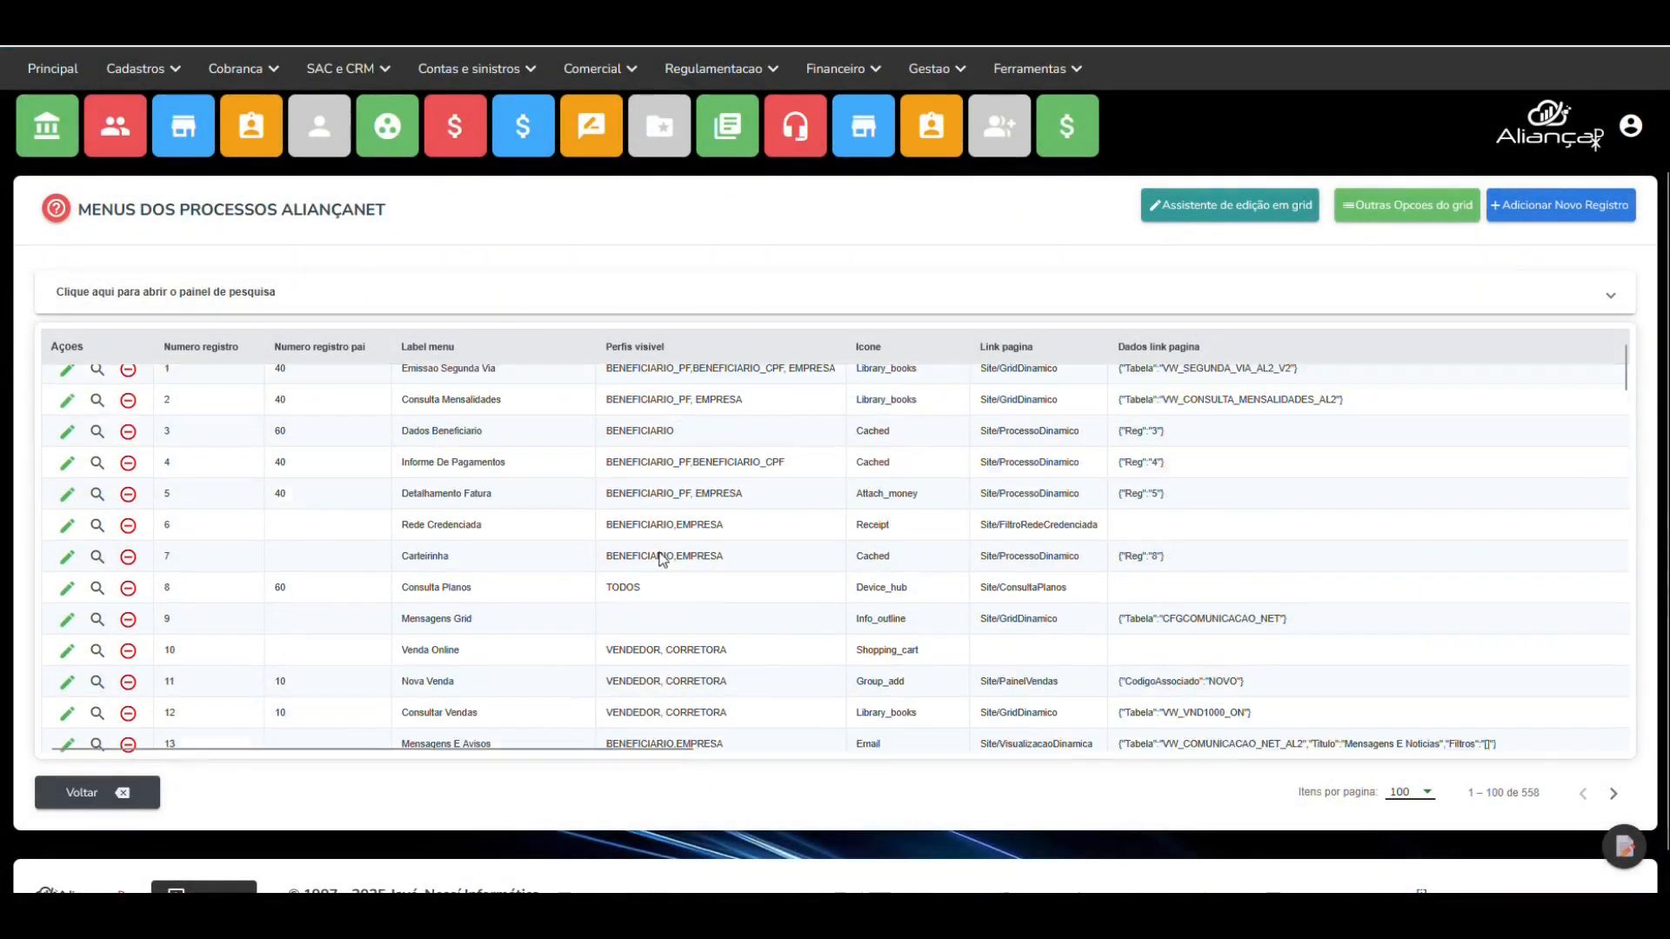
pyautogui.scroll(-20, 661, 553)
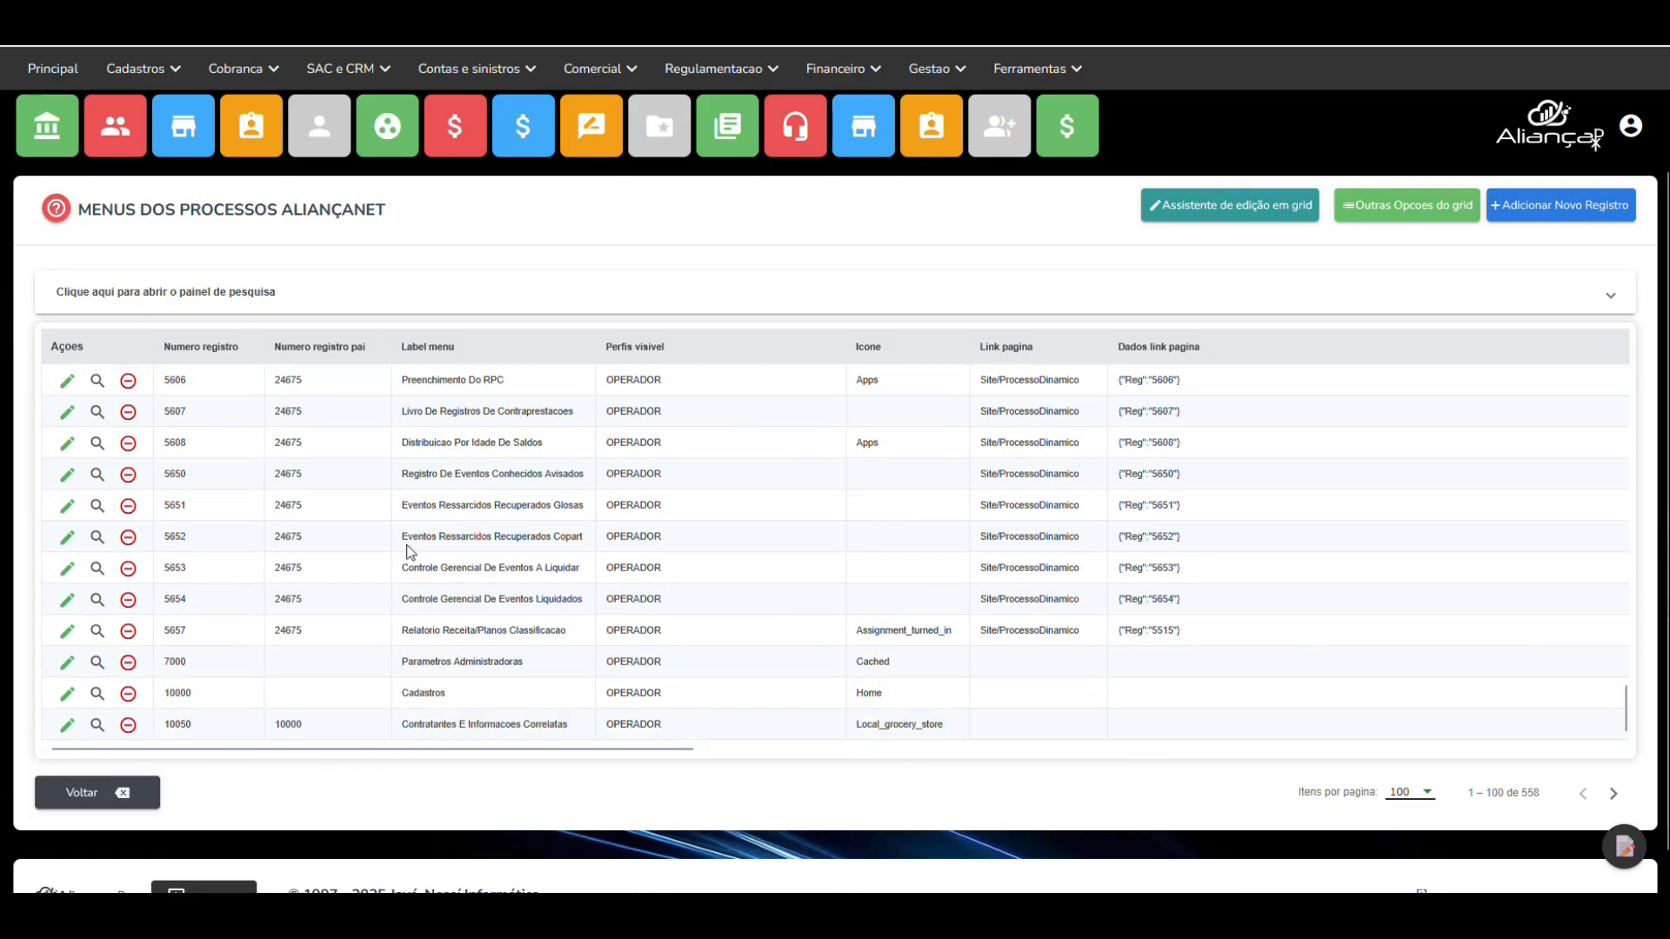
pyautogui.moveTo(403, 536); pyautogui.dragTo(769, 540)
pyautogui.click(770, 538)
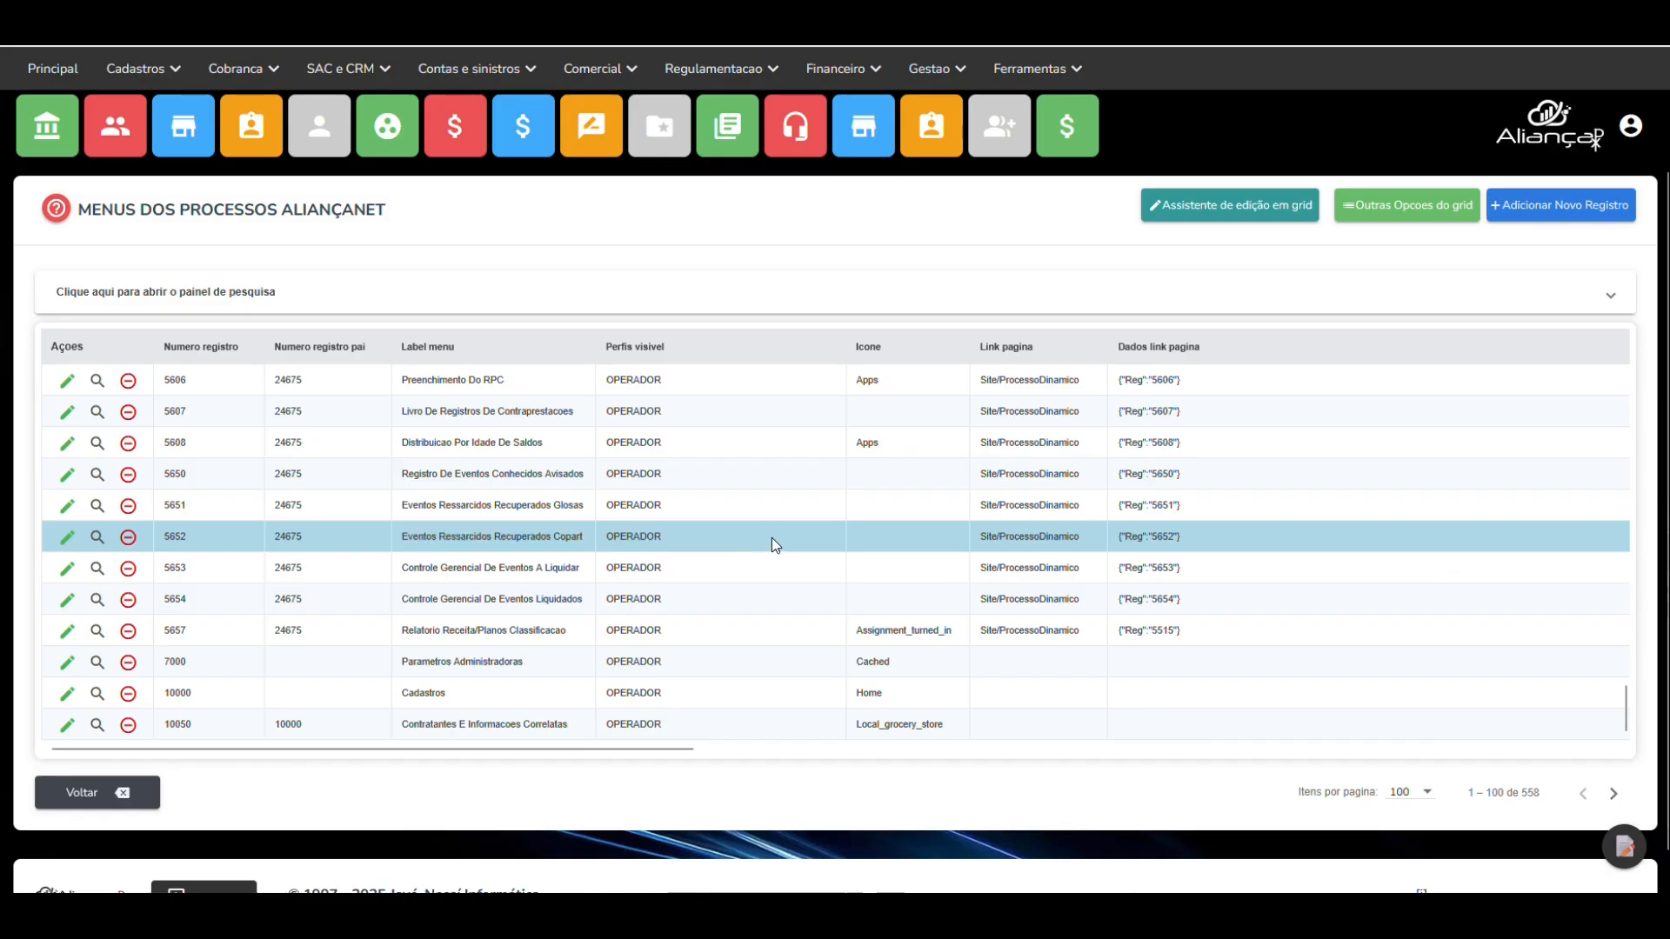
pyautogui.click(69, 537)
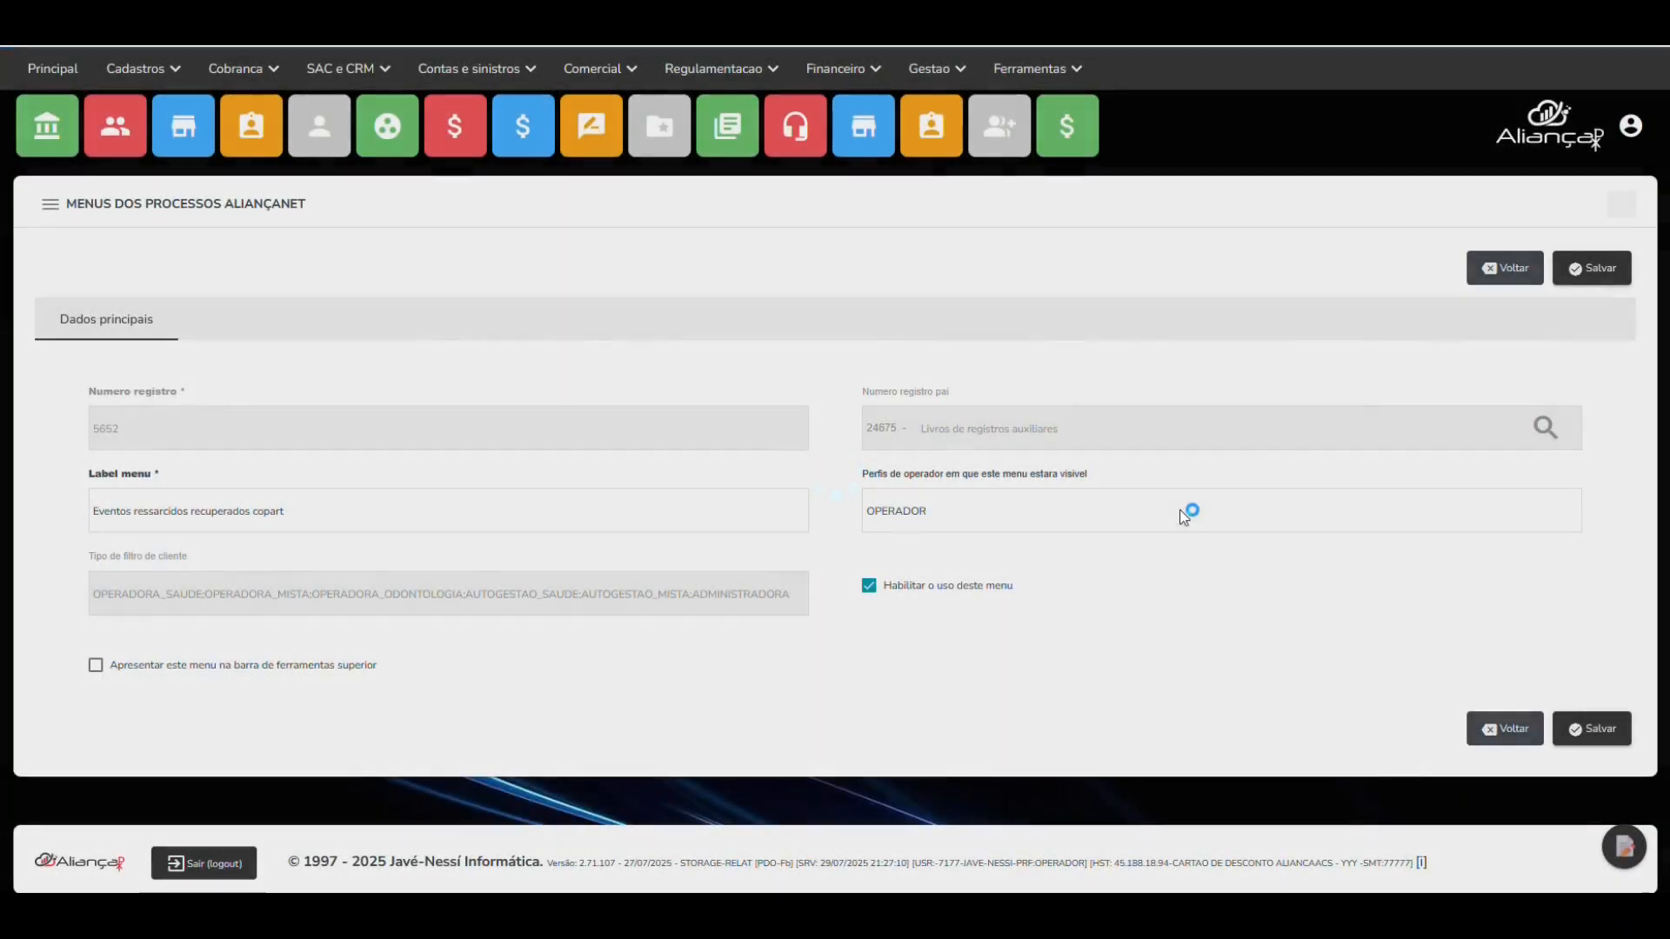
# - Examine the Label menu field and compare it with the entries under Livros de registros auxiliares and Outros processos ANS in Regulamentacao
pyautogui.moveTo(87, 473); pyautogui.dragTo(36, 518)
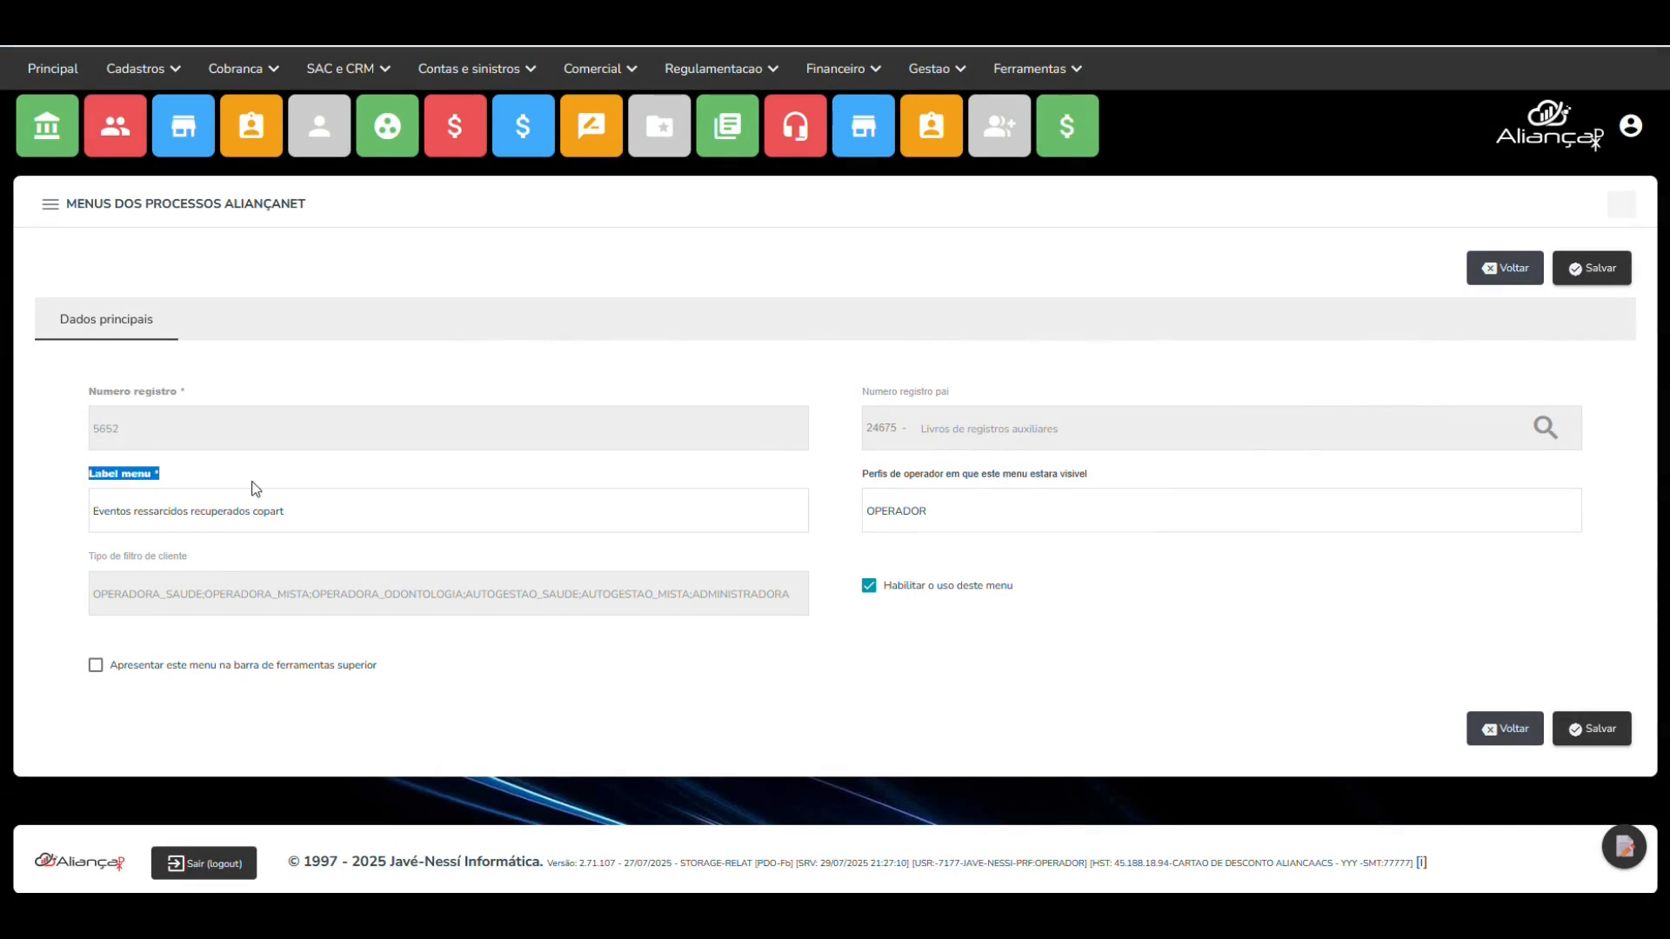
pyautogui.click(299, 511)
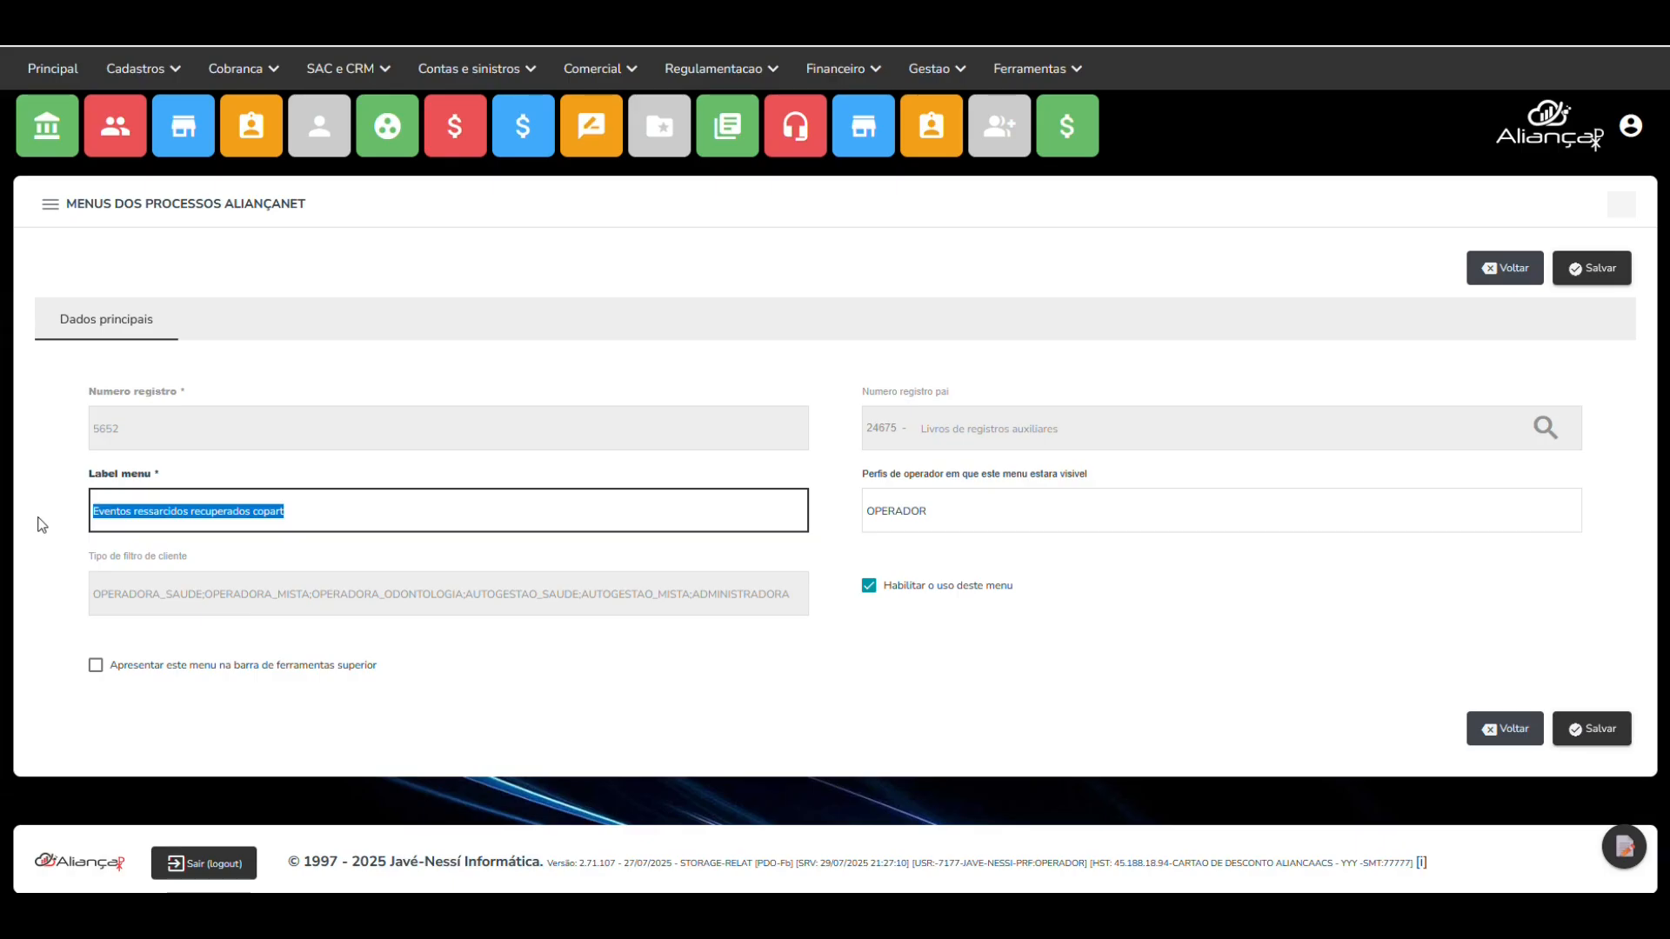
pyautogui.moveTo(718, 74)
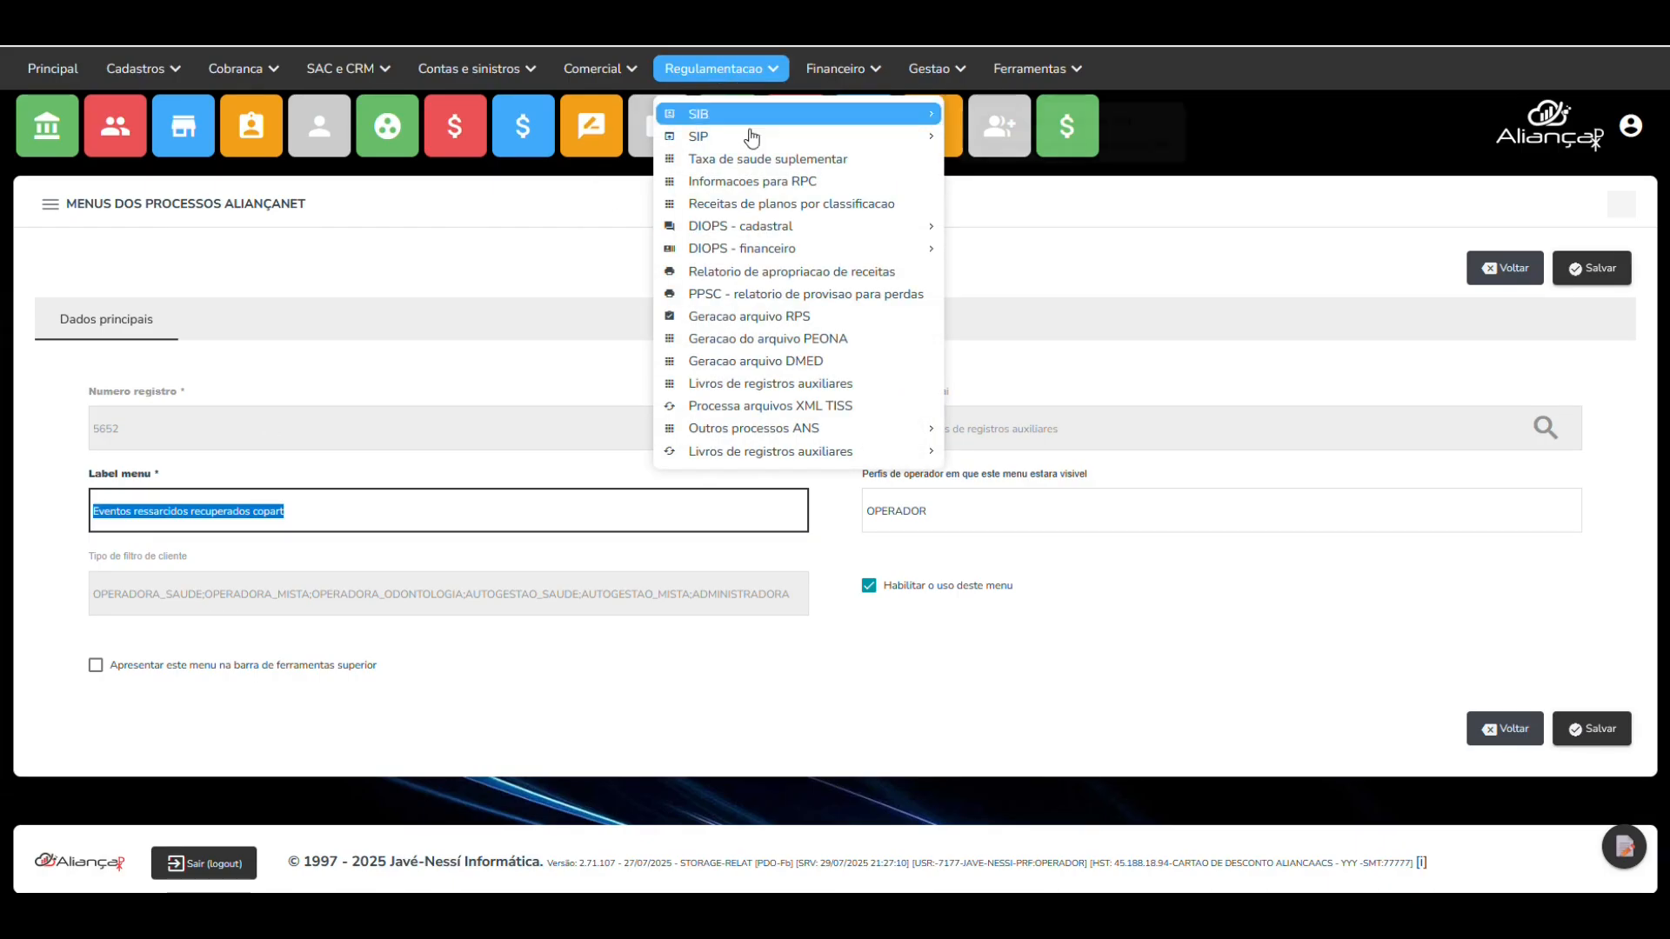
pyautogui.moveTo(784, 450)
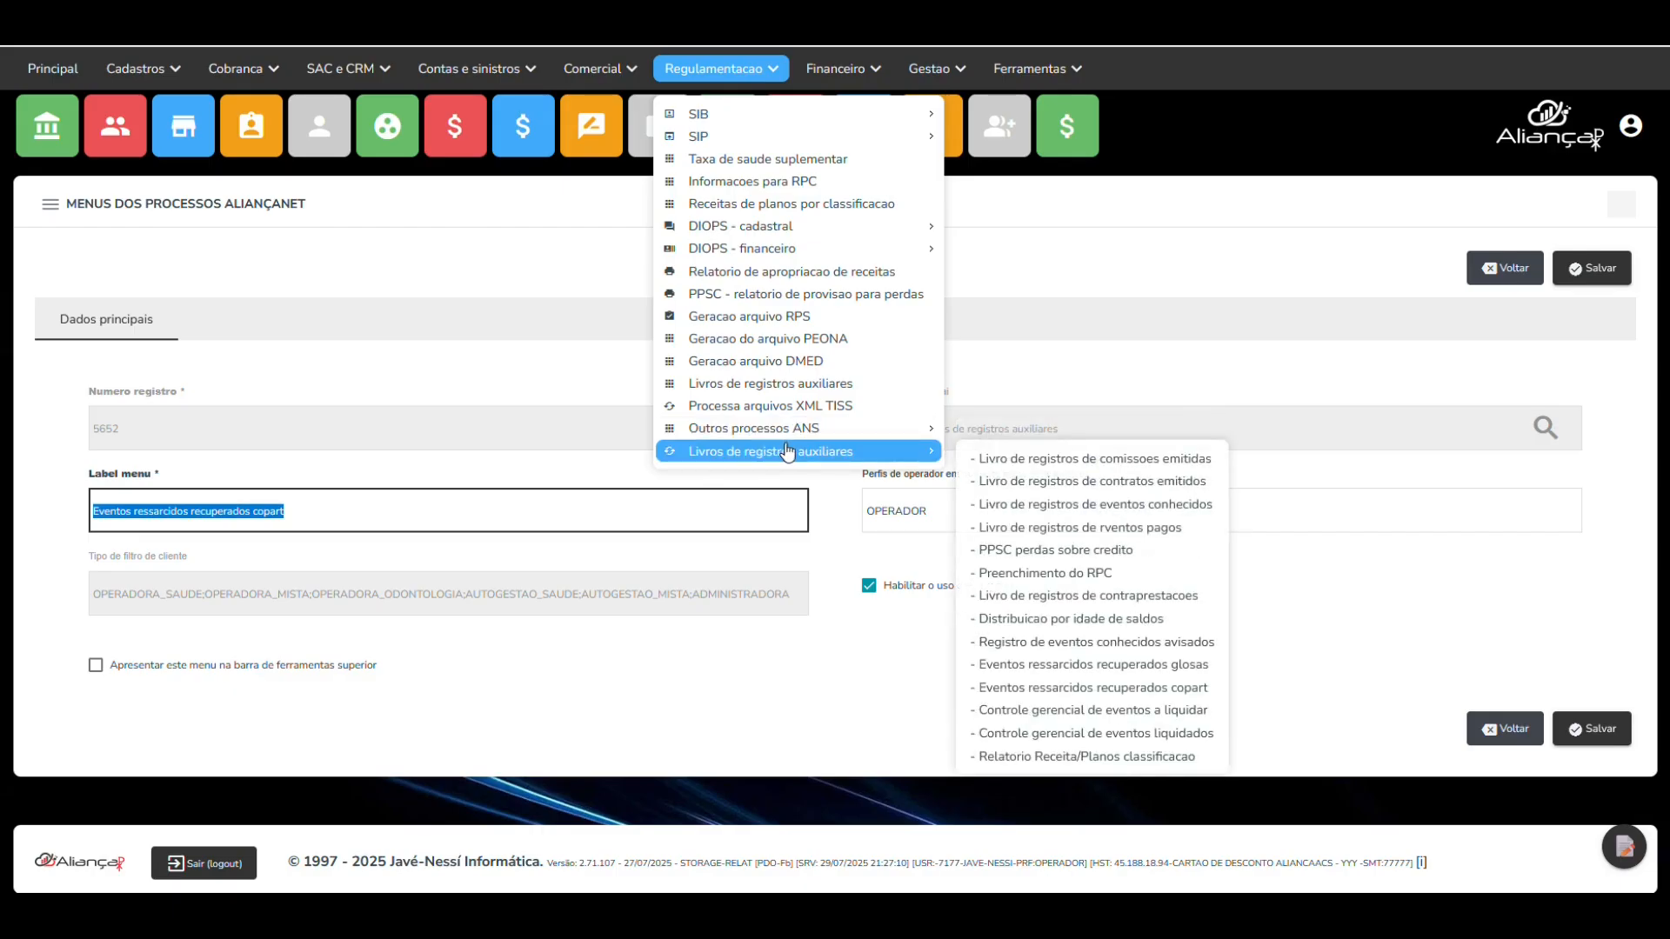
pyautogui.moveTo(835, 430)
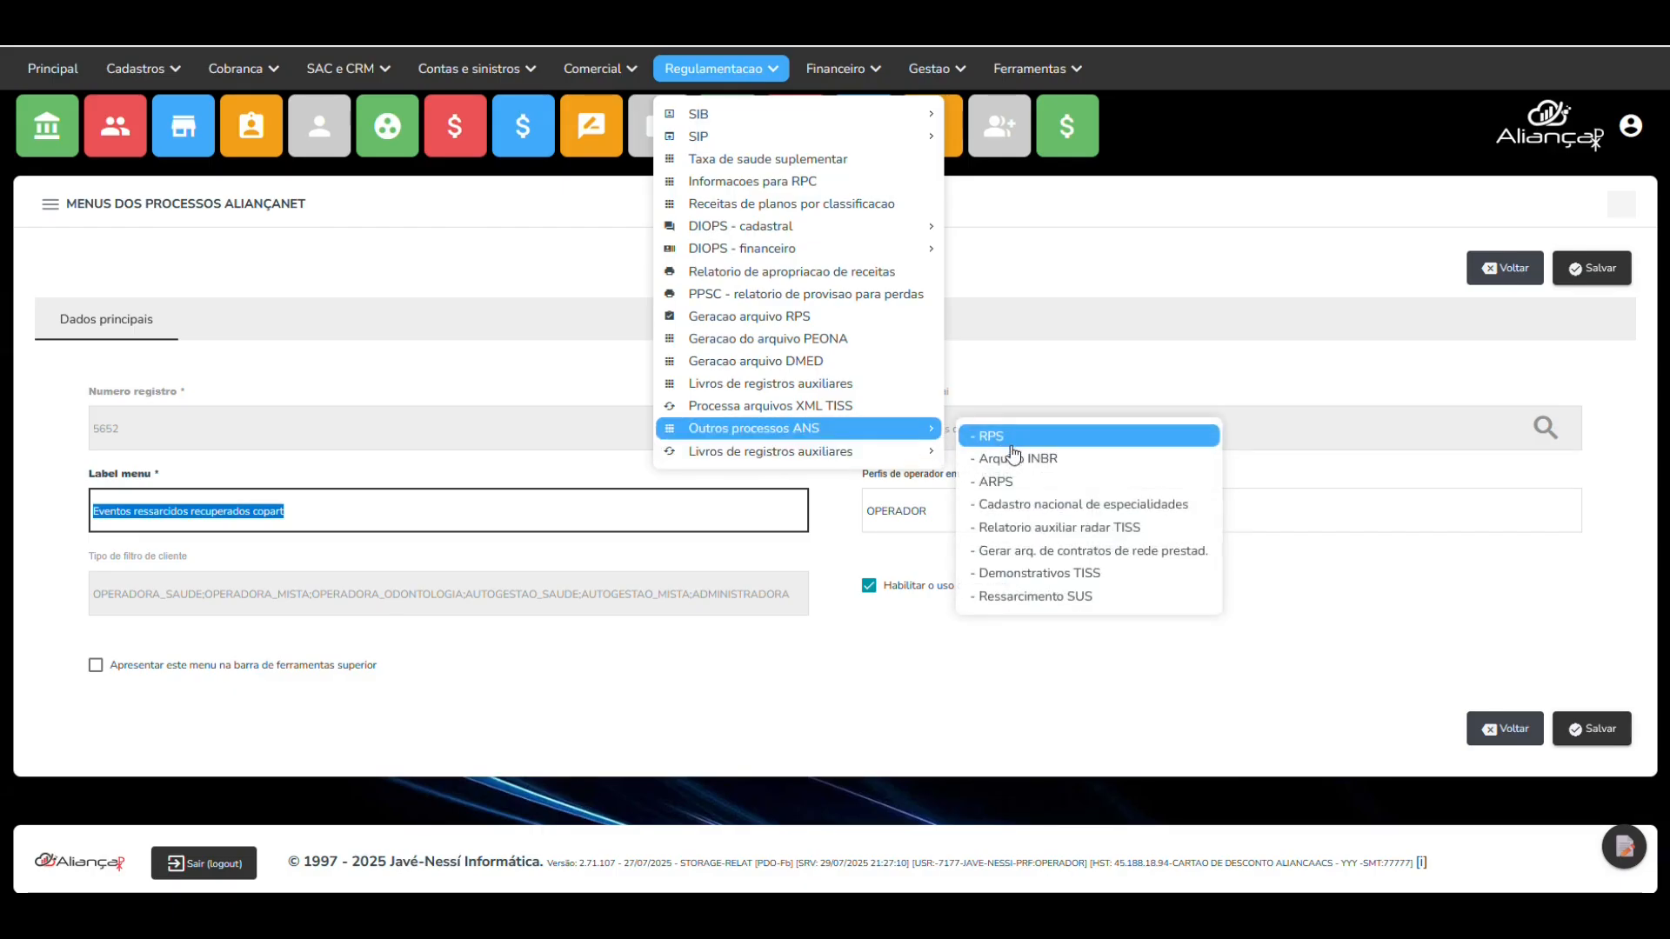
pyautogui.click(635, 509)
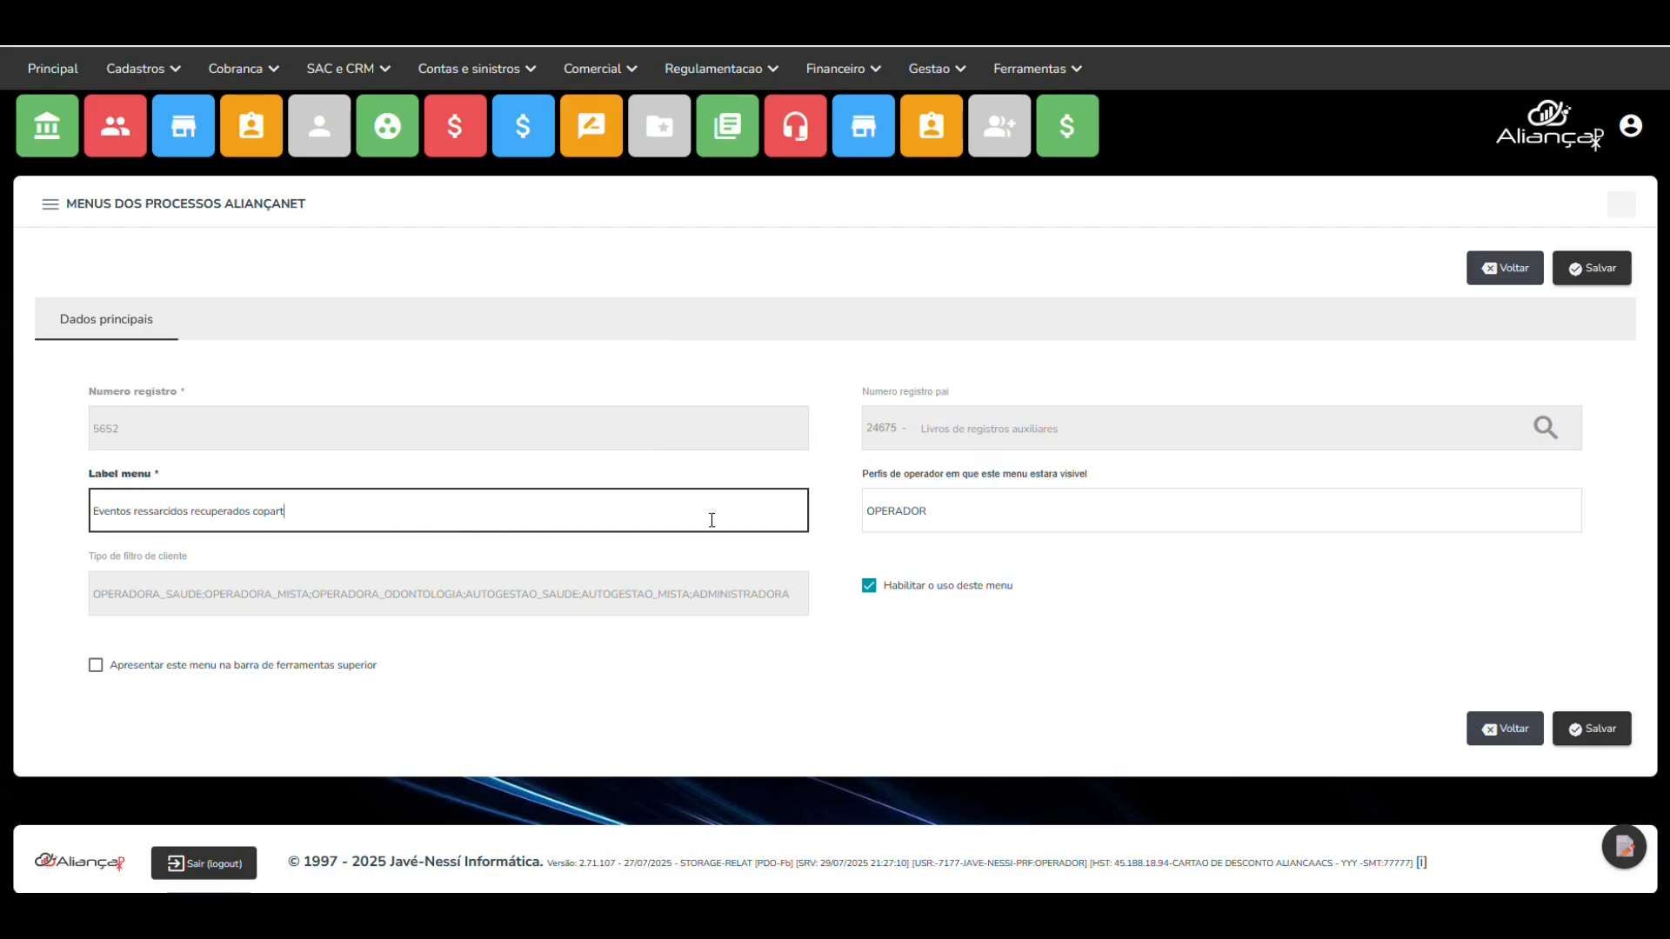
# - Switch the option Habilitar o uso deste menu off and on repeatedly, ending with it enabled
pyautogui.click(977, 599)
pyautogui.click(978, 598)
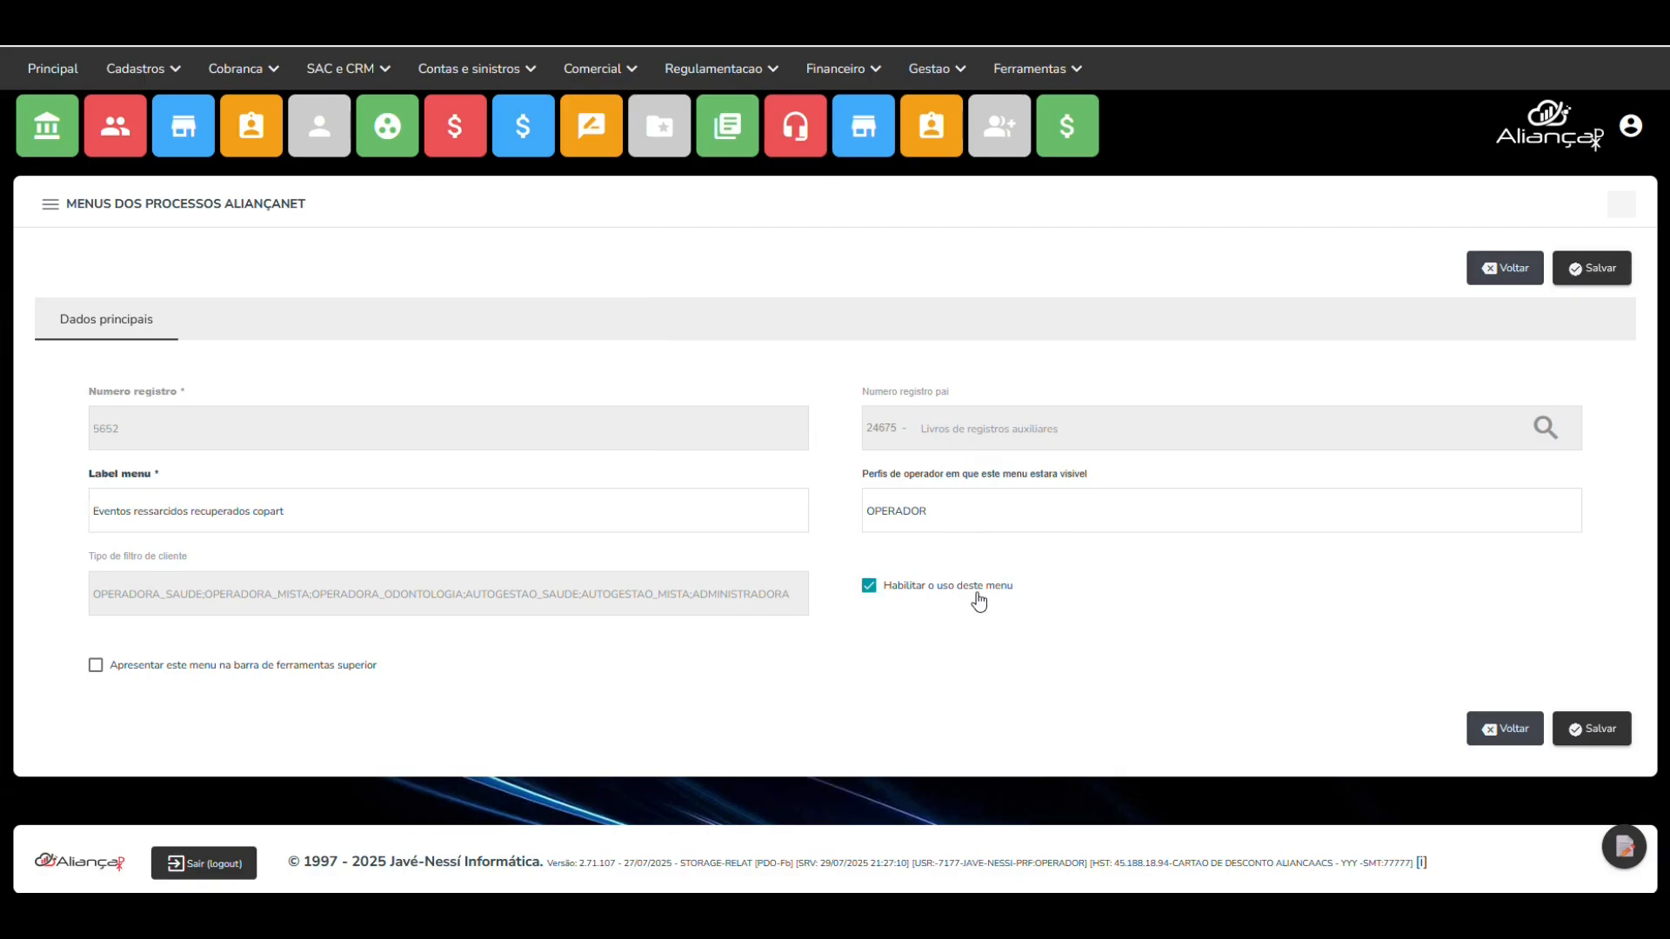
pyautogui.click(979, 599)
pyautogui.click(980, 599)
pyautogui.click(979, 598)
pyautogui.click(980, 598)
pyautogui.click(979, 598)
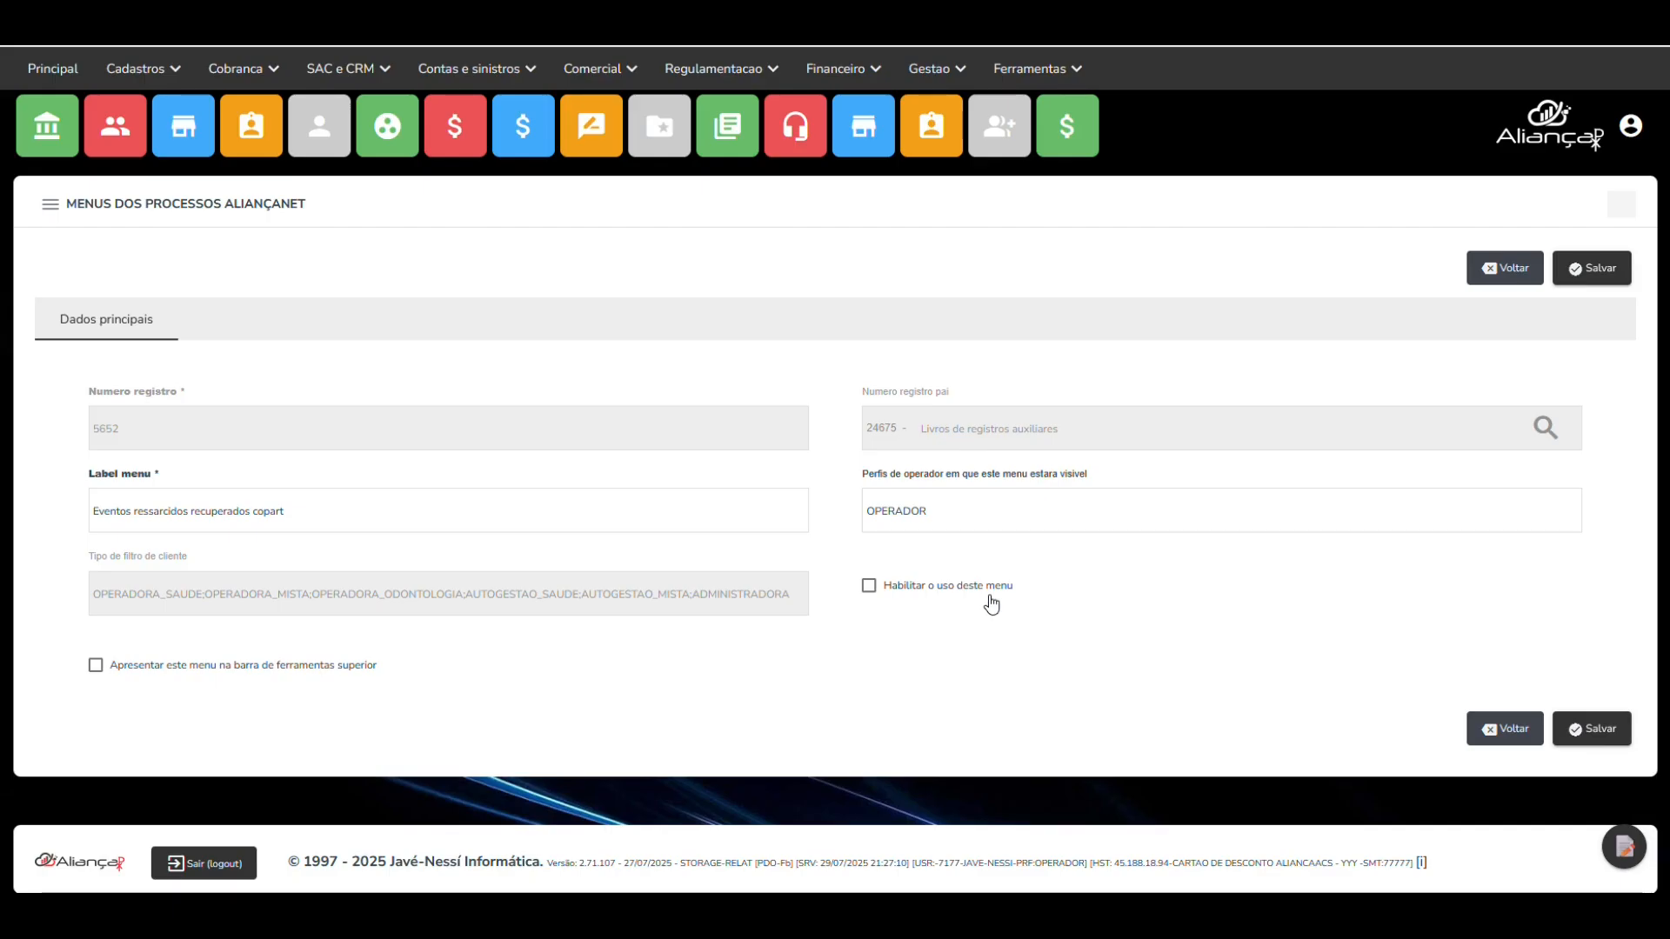
pyautogui.click(993, 604)
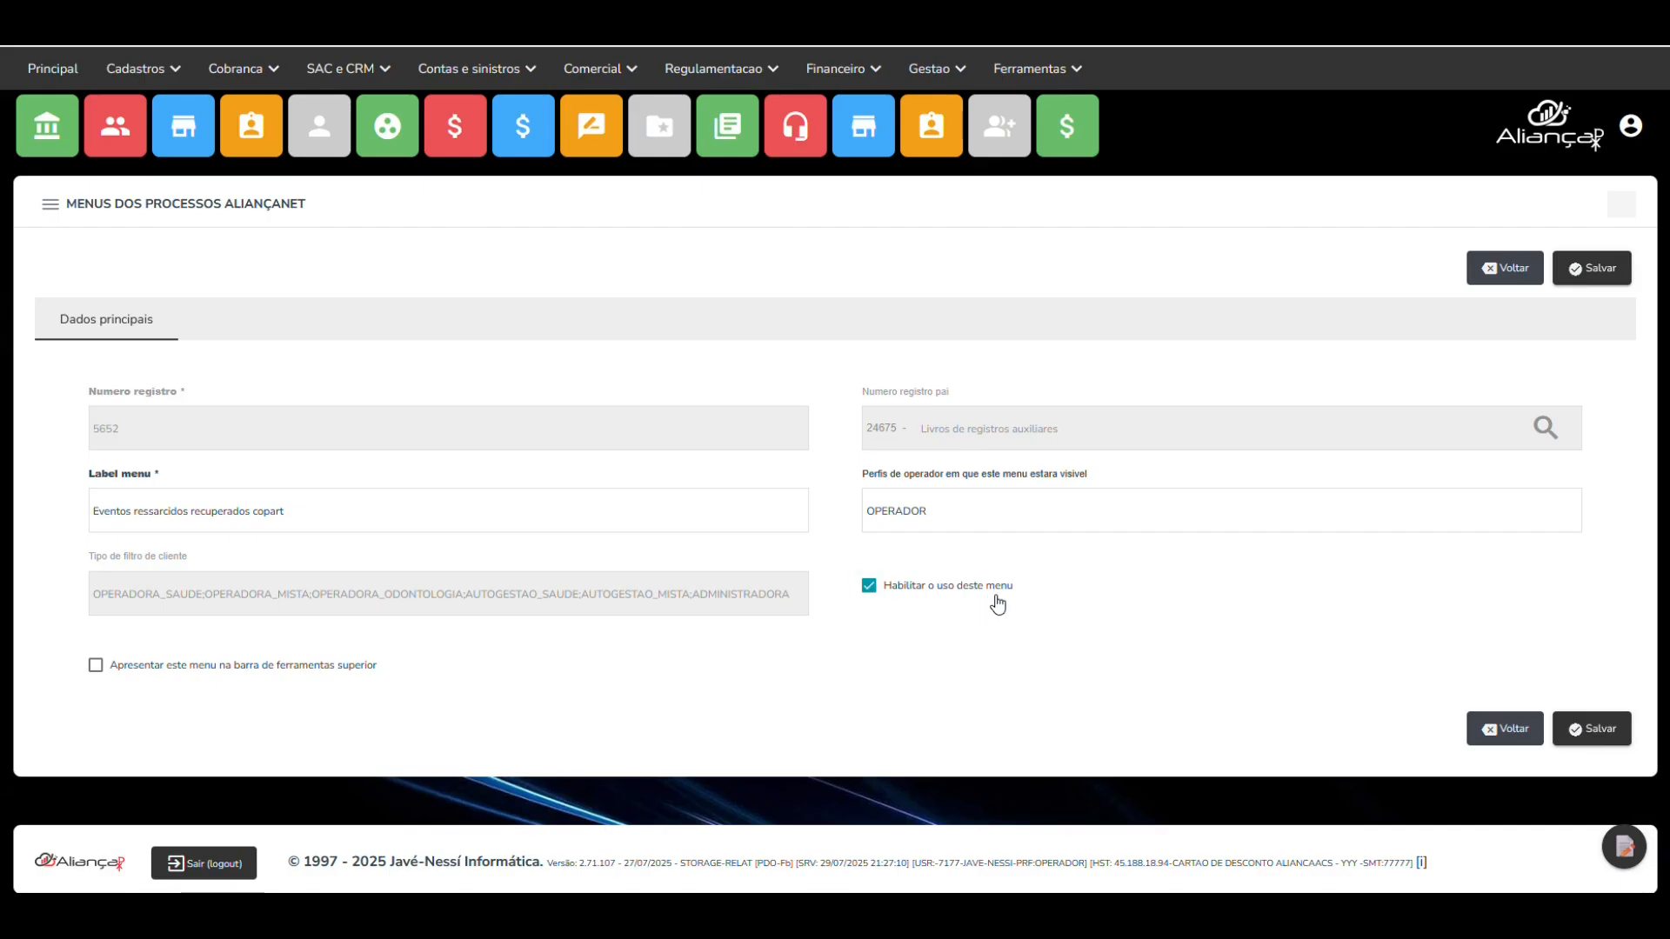
# - Add PRESTADOR, VENDEDOR and BENEFICIARIO after OPERADOR in the profiles that can see this menu
pyautogui.doubleClick(935, 510)
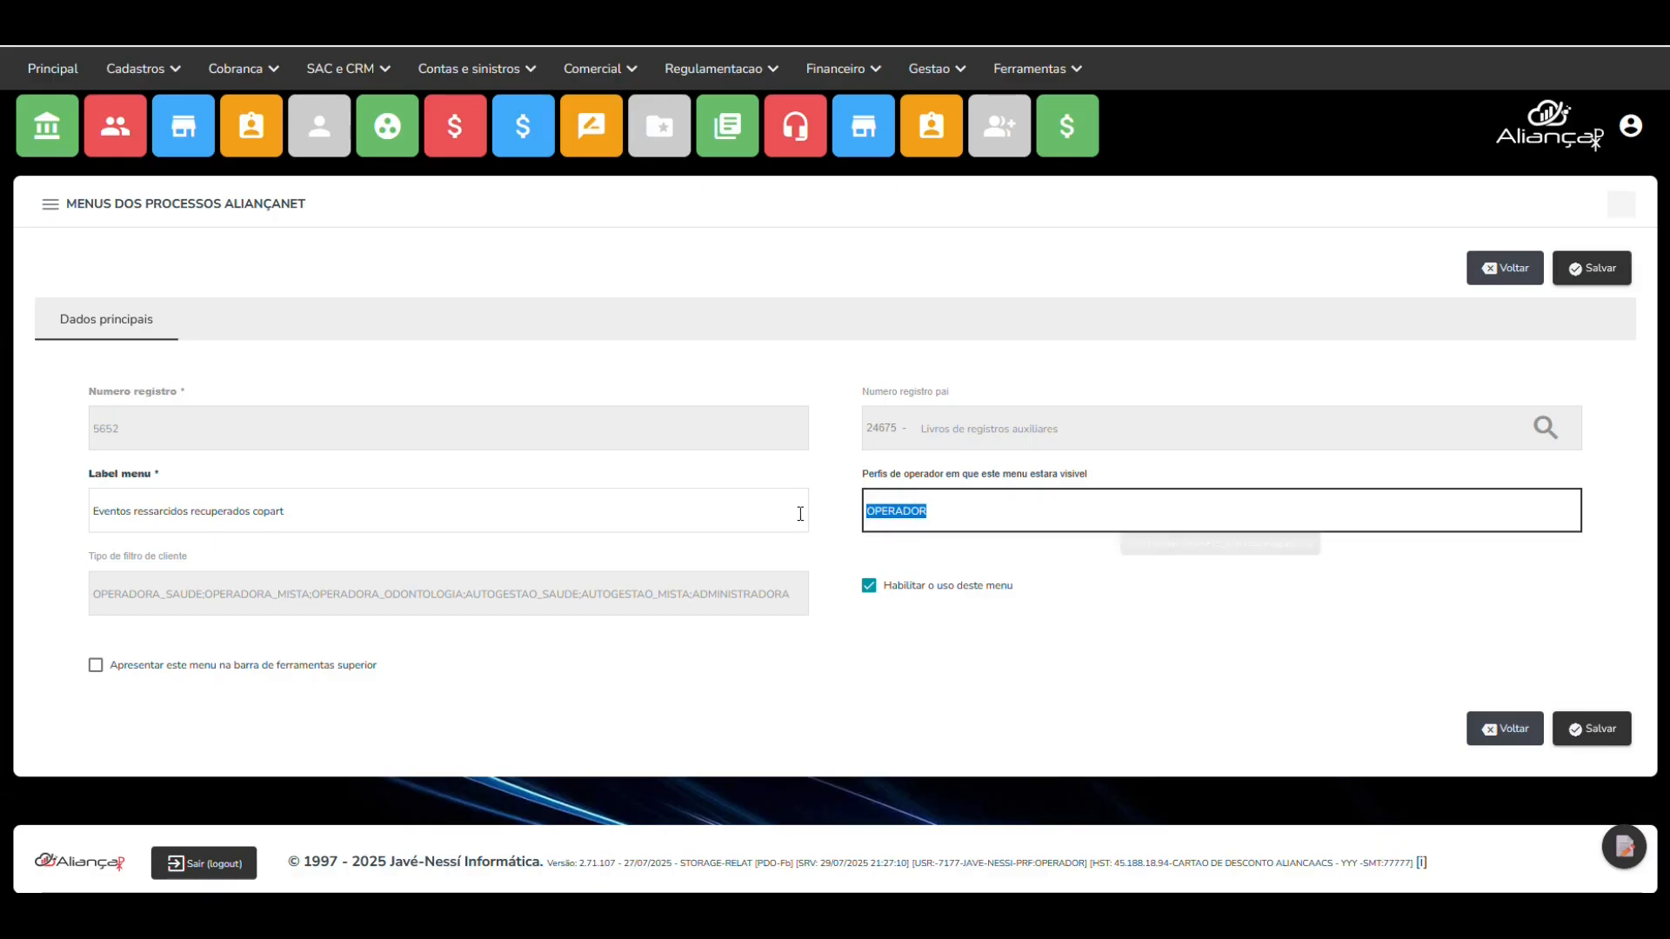
pyautogui.click(1006, 509)
pyautogui.write(', PRES')
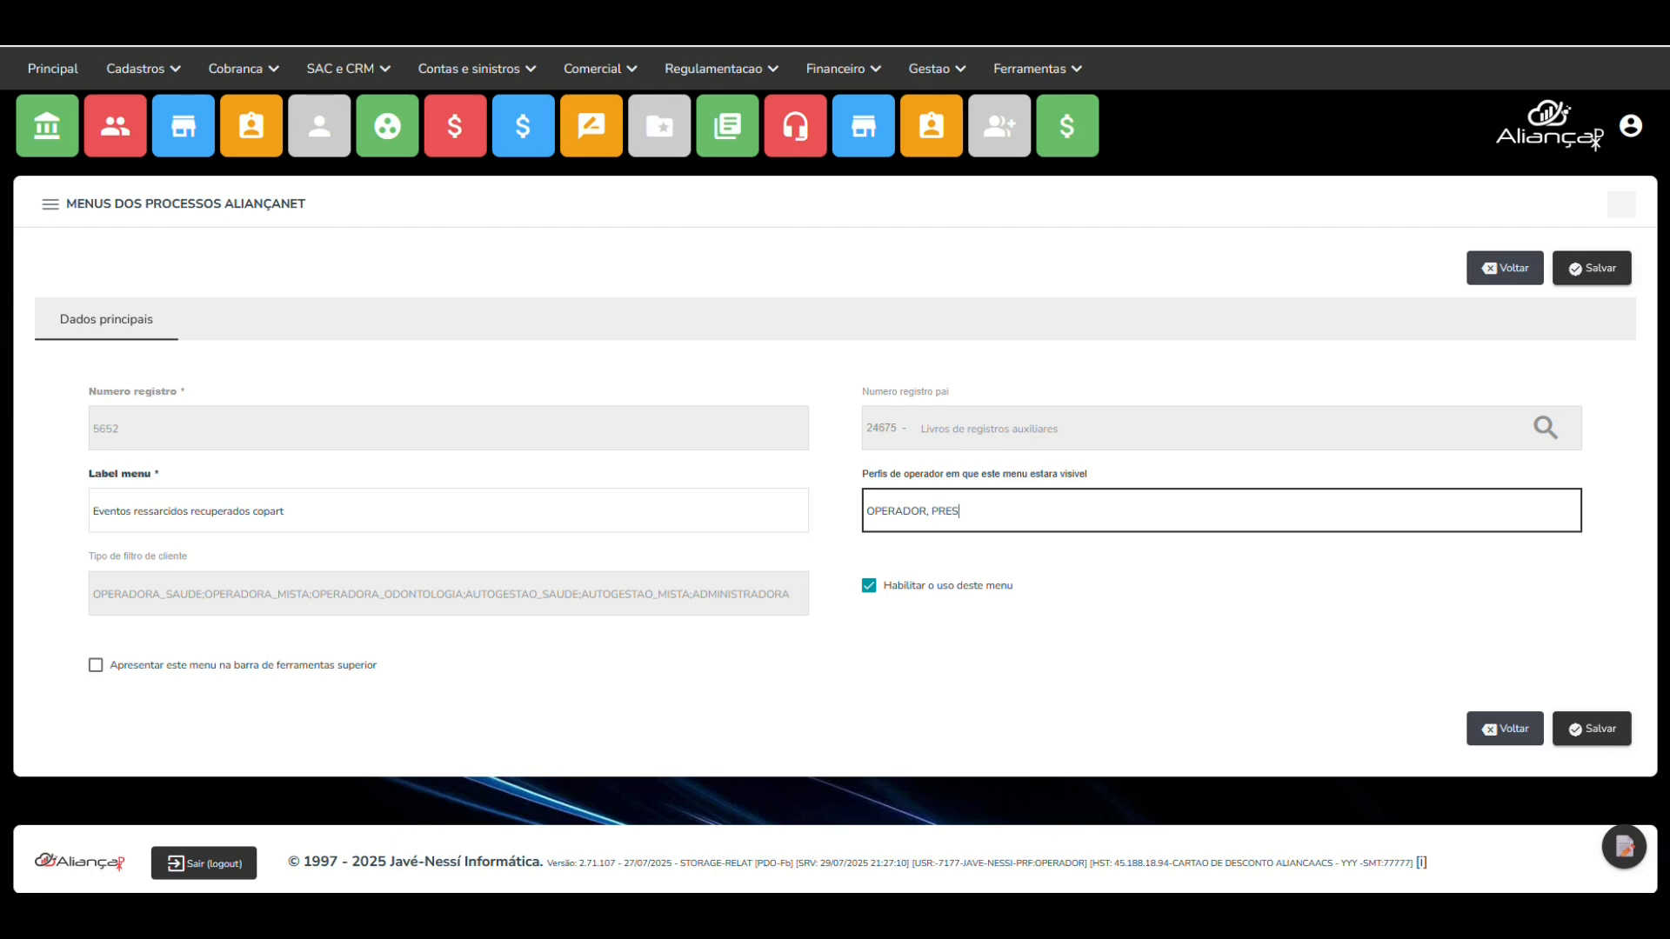
pyautogui.write('TADOR, VENDEDOR, BENEFICIARIO')
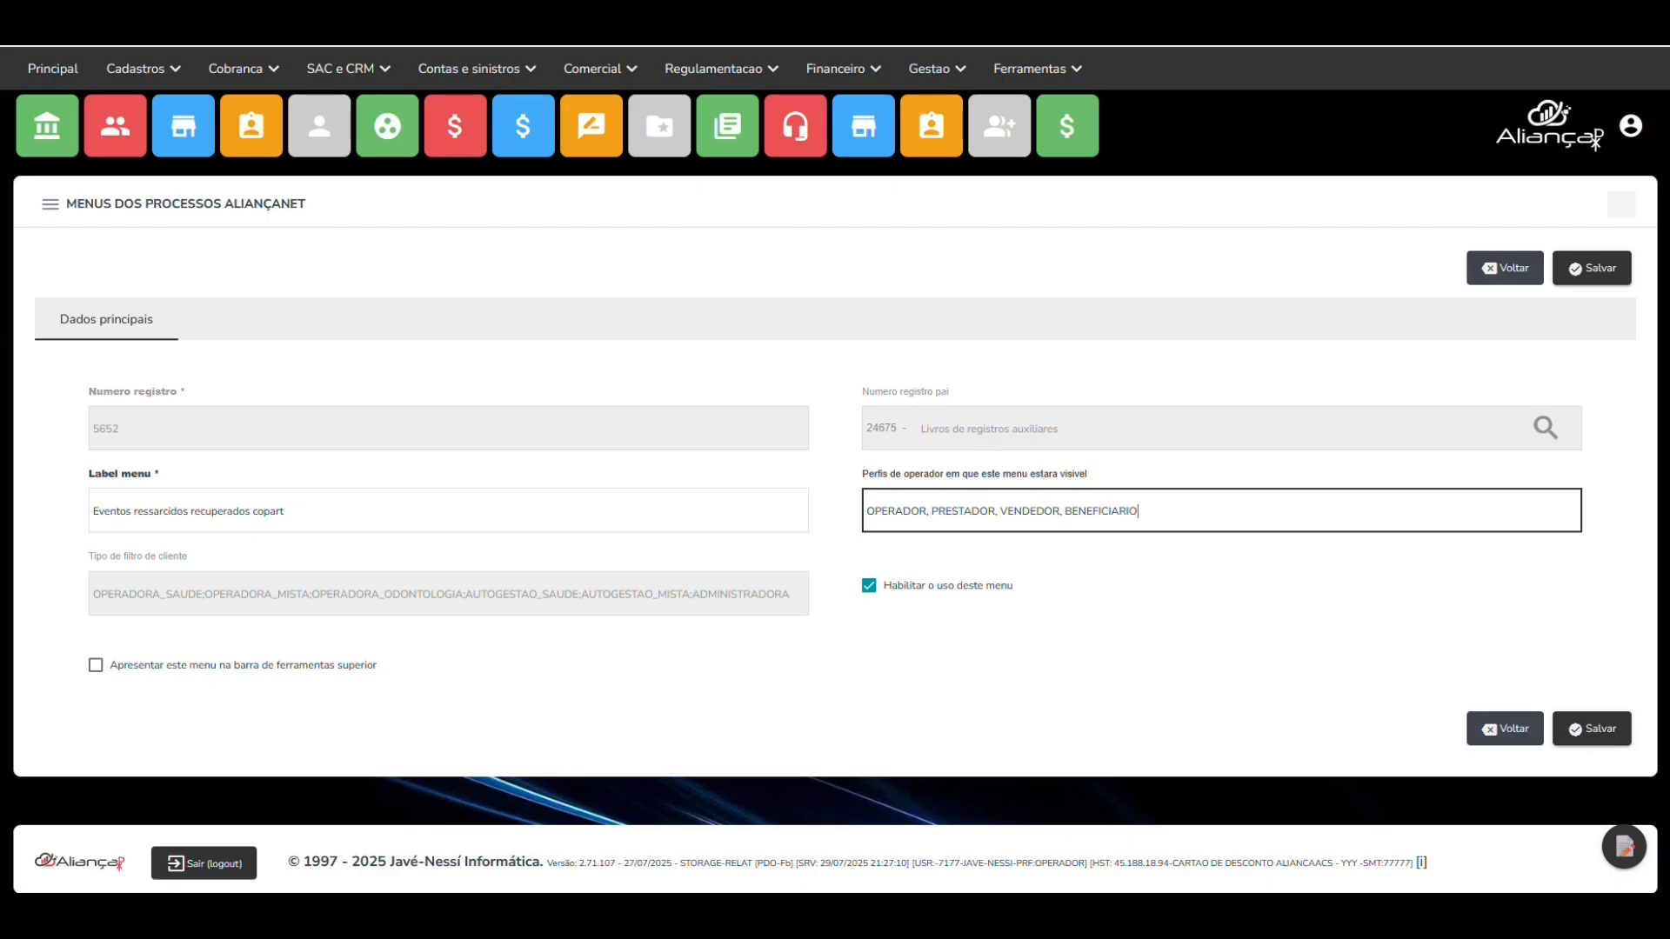
# - Remove the PRESTADOR, VENDEDOR and BENEFICIARIO profiles, keeping only OPERADOR
pyautogui.hotkey('shift', 'Home')
pyautogui.hotkey('shift', 'Right')
pyautogui.hotkey('shift', 'Right')
pyautogui.hotkey('shift', 'Right')
pyautogui.hotkey('shift', 'Right')
pyautogui.hotkey('shift', 'Right')
pyautogui.hotkey('shift', 'Right')
pyautogui.hotkey('shift', 'Right')
pyautogui.hotkey('shift', 'Right')
pyautogui.hotkey('shift', 'Right')
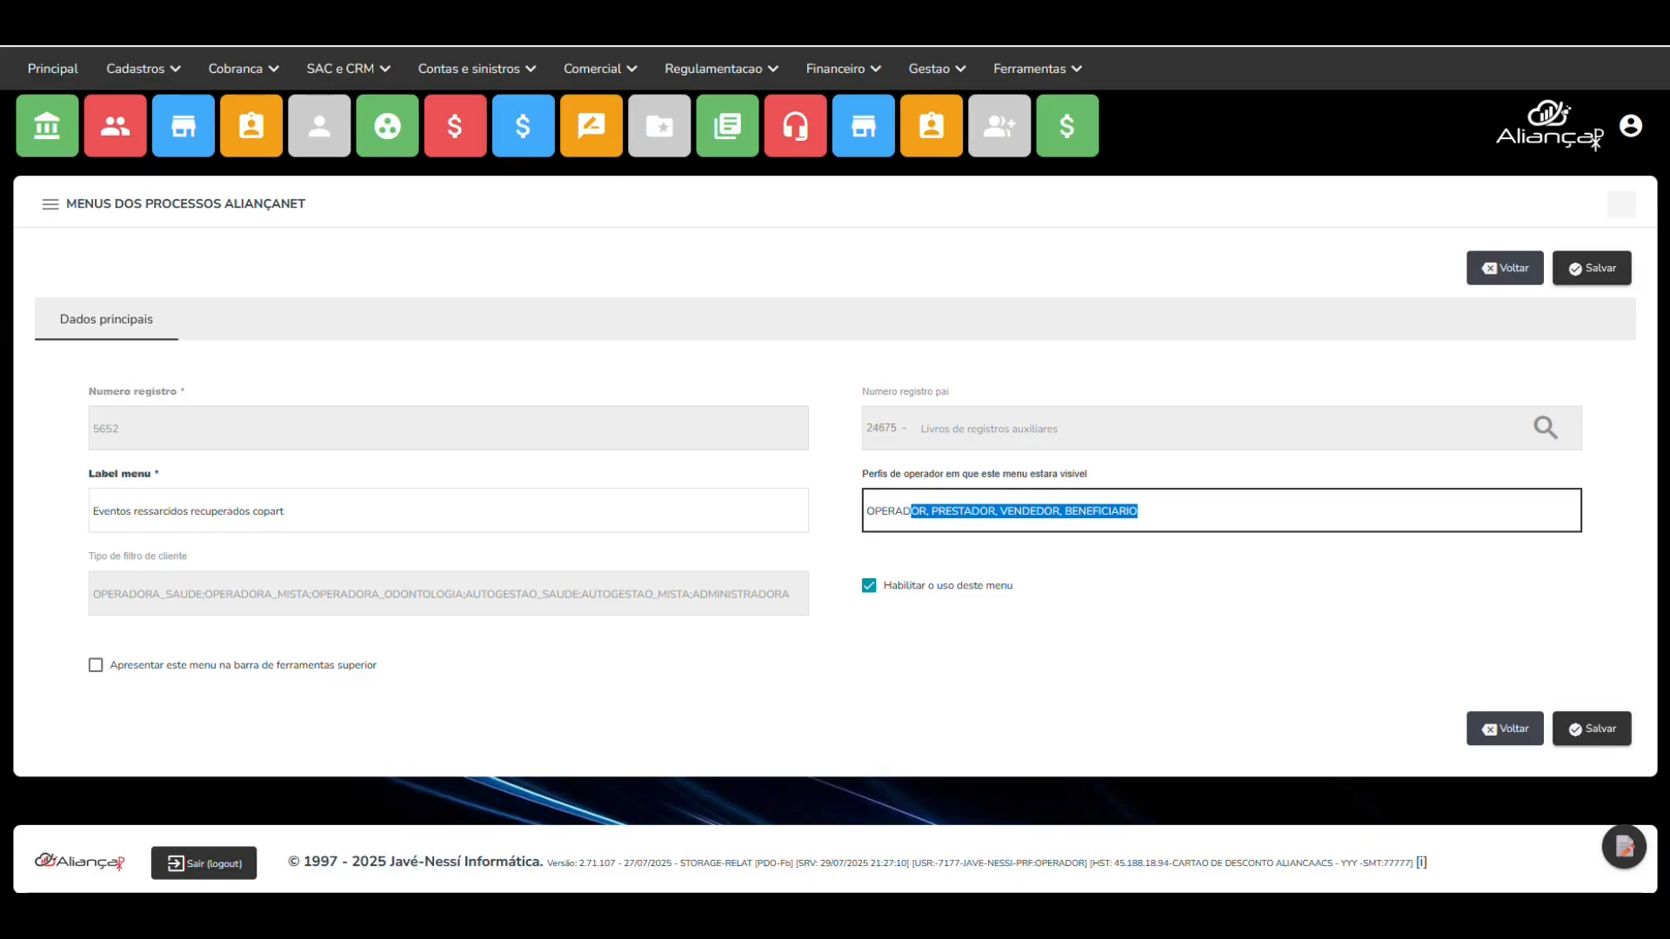
pyautogui.press('BackSpace')
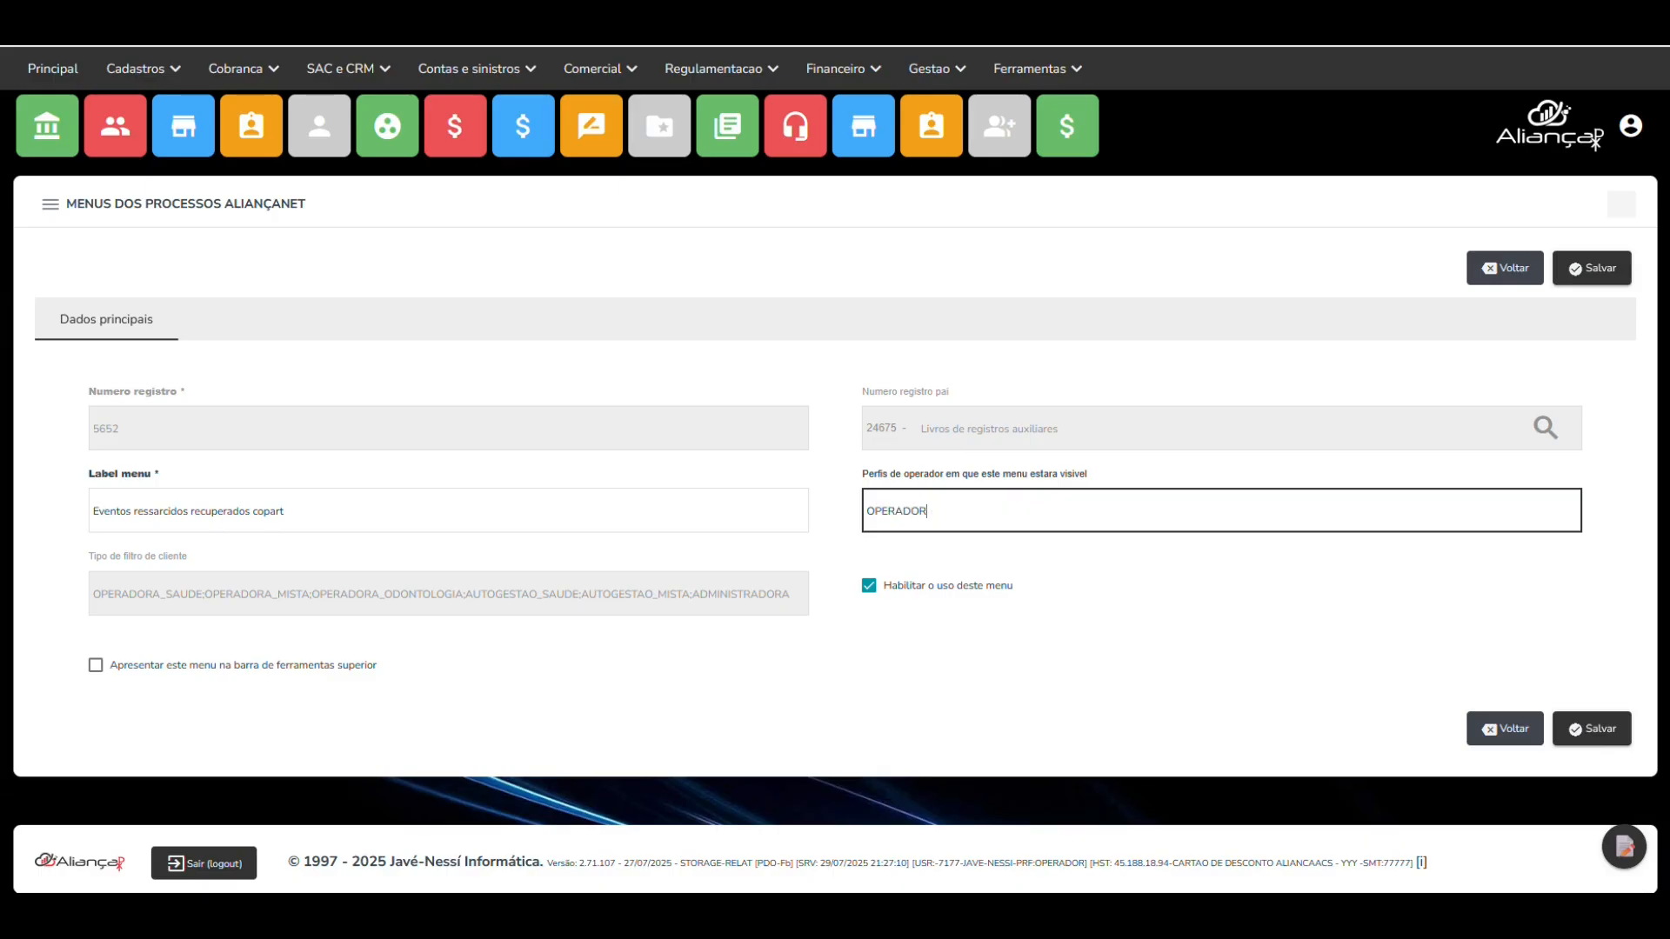
# - Extend the menu's visible profiles to OPERADOR, PRESTADOR, BENEFICIARIO
pyautogui.write(', PRESTD')
pyautogui.write('OR, ')
pyautogui.write('OP')
pyautogui.write('ENEFICIARIO')
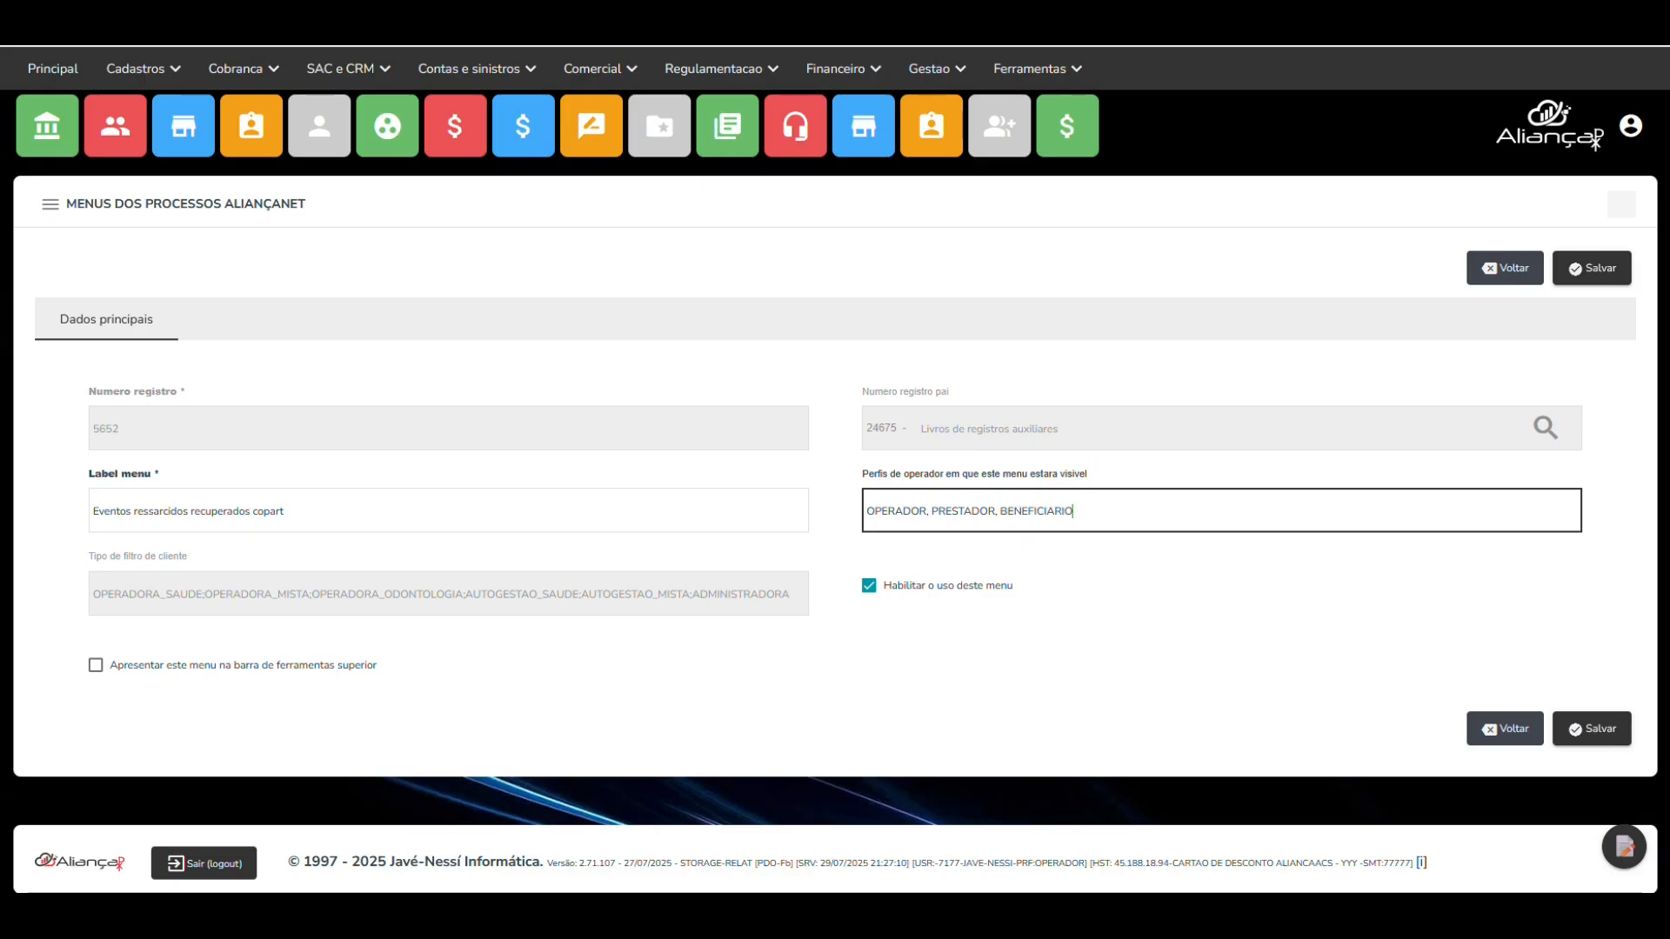
# - Delete PRESTADOR and BENEFICIARIO from the menu's visible profiles, restoring OPERADOR alone
pyautogui.hotkey('shift', 'Left')
pyautogui.hotkey('shift', 'Left')
pyautogui.hotkey('shift', 'Left')
pyautogui.hotkey('shift', 'Left')
pyautogui.hotkey('shift', 'Left')
pyautogui.hotkey('shift', 'Left')
pyautogui.hotkey('shift', 'Left')
pyautogui.hotkey('shift', 'Left')
pyautogui.hotkey('shift', 'Left')
pyautogui.hotkey('shift', 'Left')
pyautogui.hotkey('shift', 'Left')
pyautogui.hotkey('shift', 'Left')
pyautogui.hotkey('shift', 'Left')
pyautogui.hotkey('shift', 'Left')
pyautogui.hotkey('shift', 'Left')
pyautogui.hotkey('shift', 'Left')
pyautogui.hotkey('shift', 'Left')
pyautogui.hotkey('shift', 'Left')
pyautogui.hotkey('shift', 'Left')
pyautogui.hotkey('shift', 'Left')
pyautogui.press('Left')
pyautogui.hotkey('shift', 'End')
pyautogui.press('Delete')
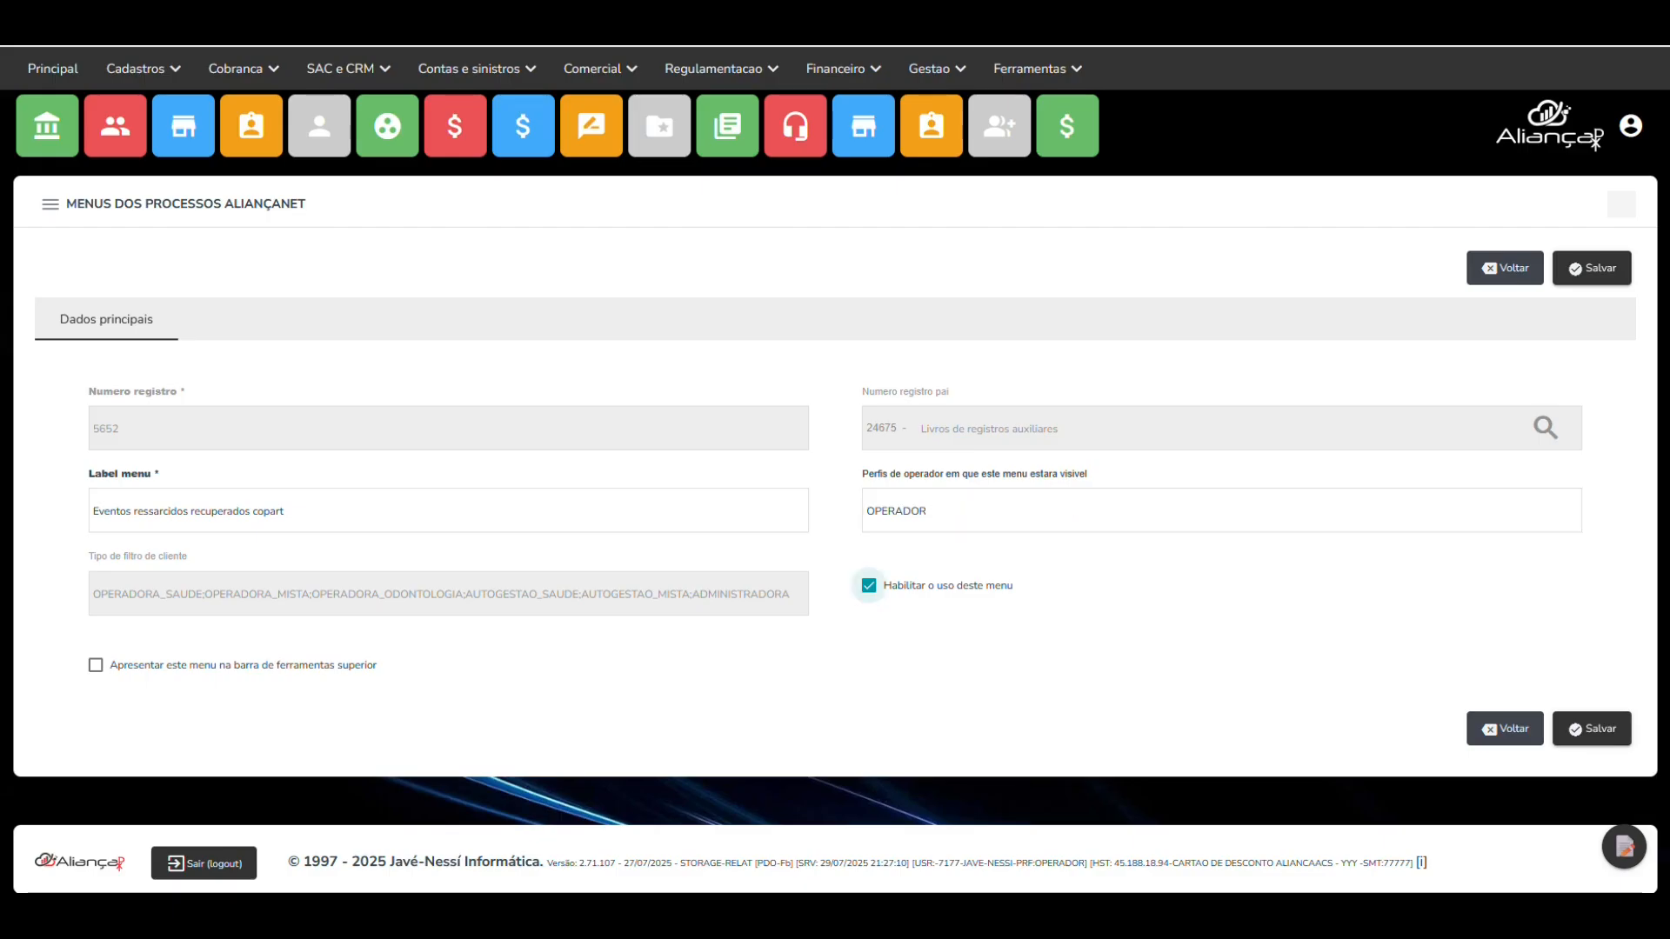
pyautogui.hotkey('shift', 'Home')
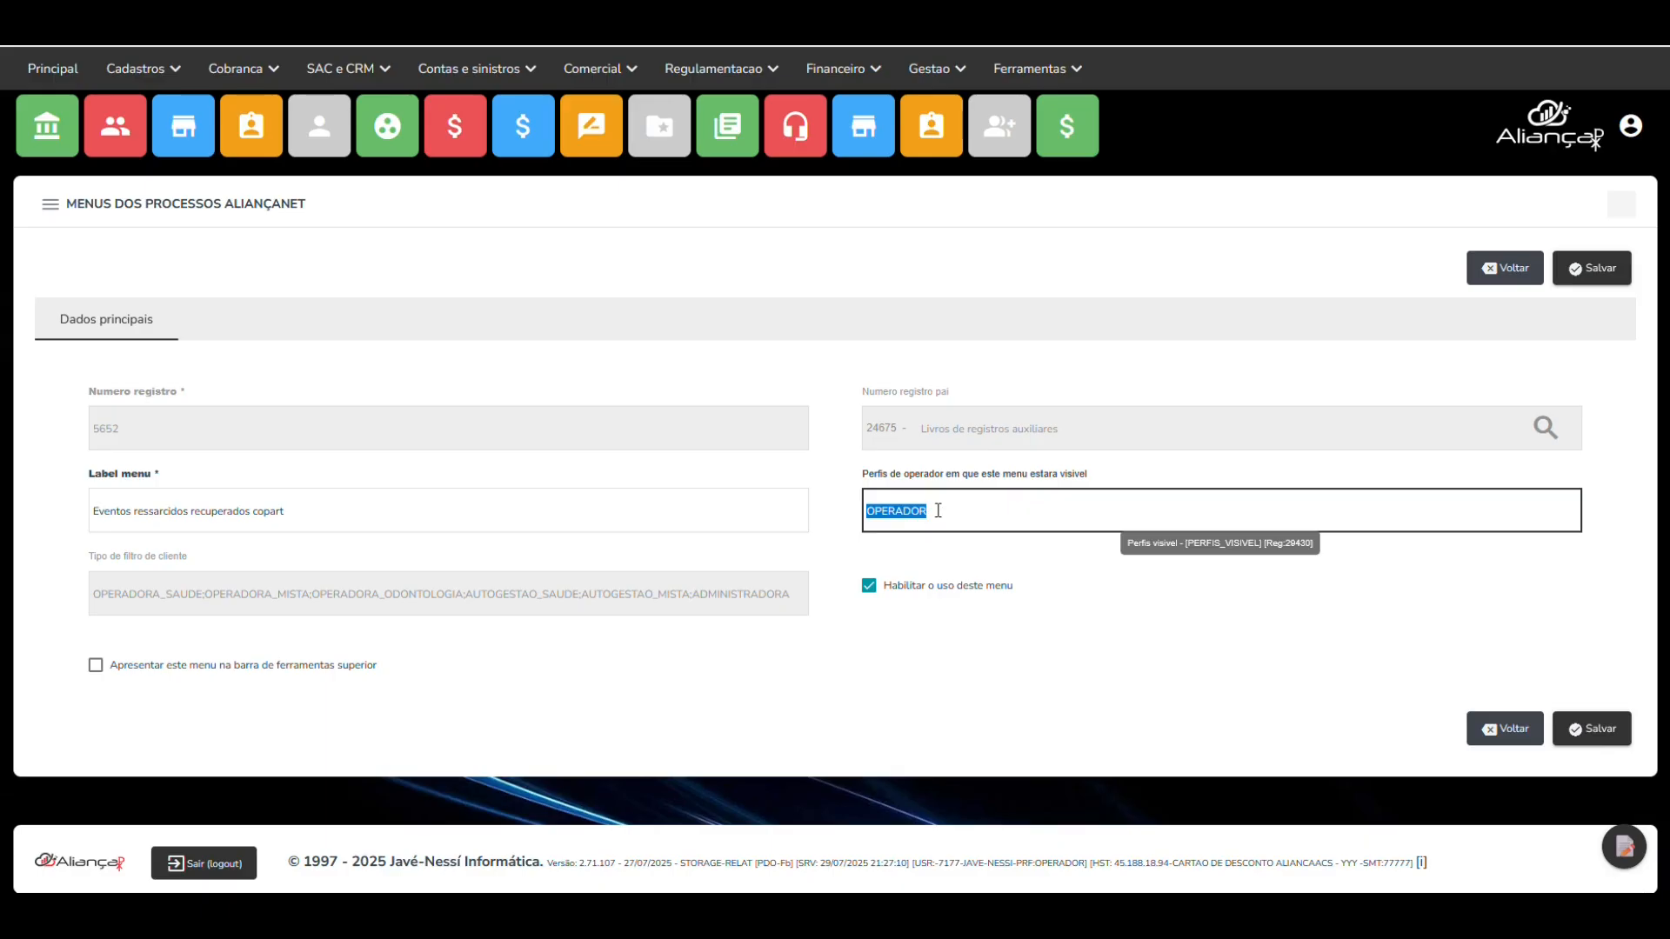
# - Enable Apresentar este menu na barra de ferramentas superior and return to the menu list without saving the record
pyautogui.click(131, 671)
pyautogui.click(294, 677)
pyautogui.click(294, 676)
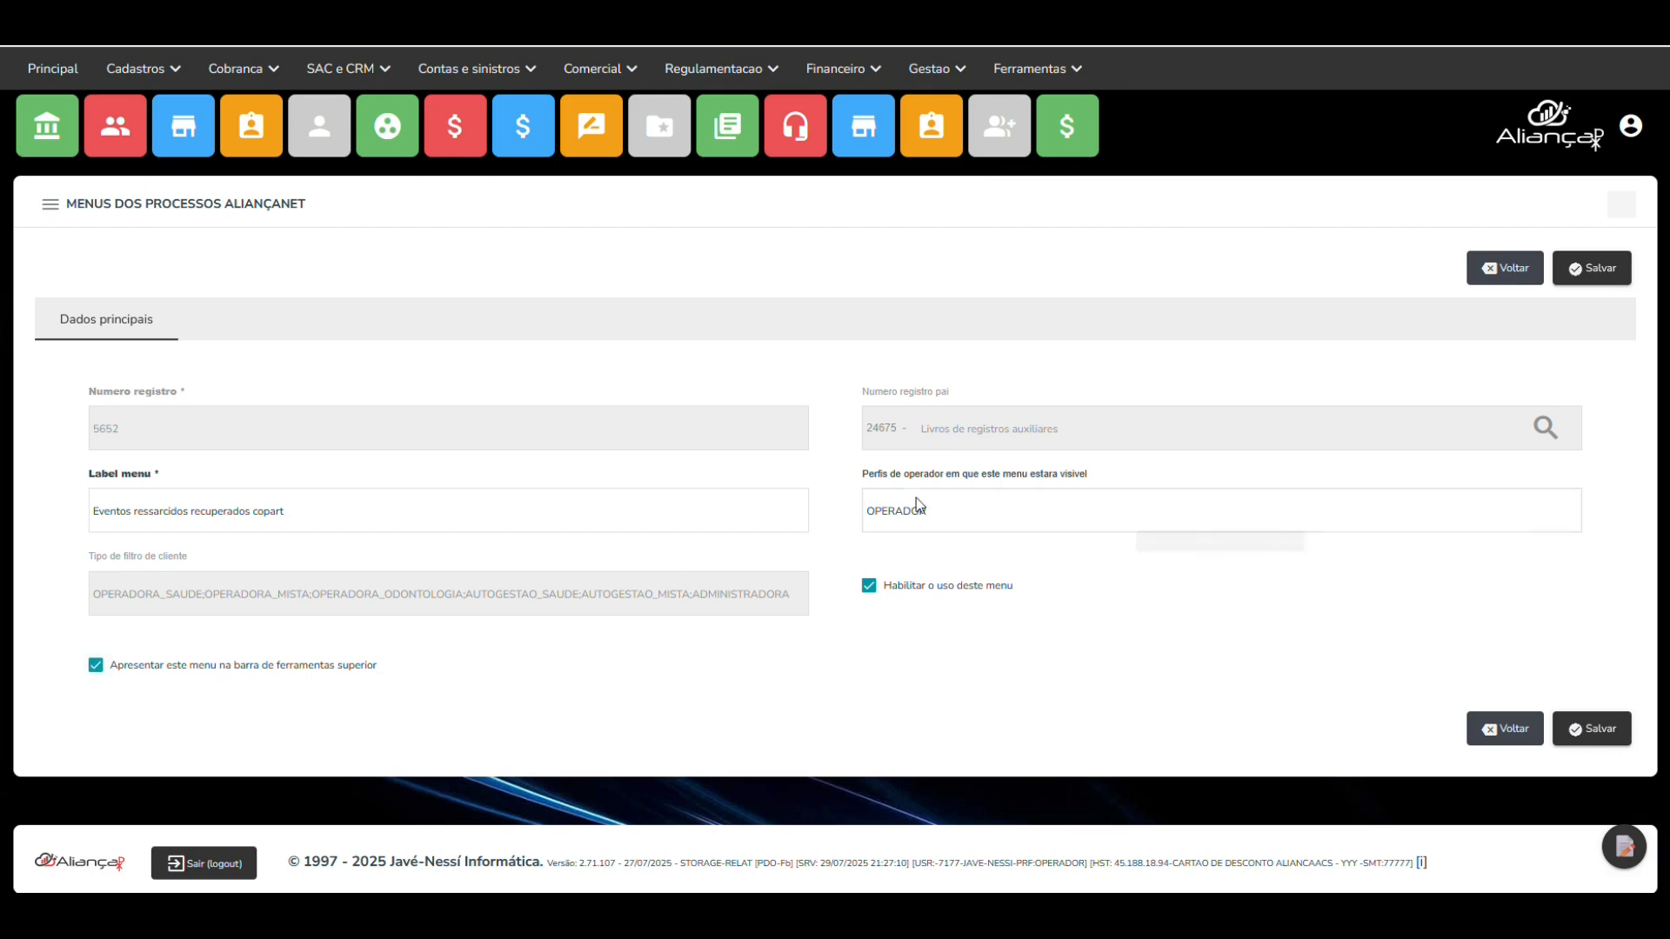
pyautogui.click(1029, 69)
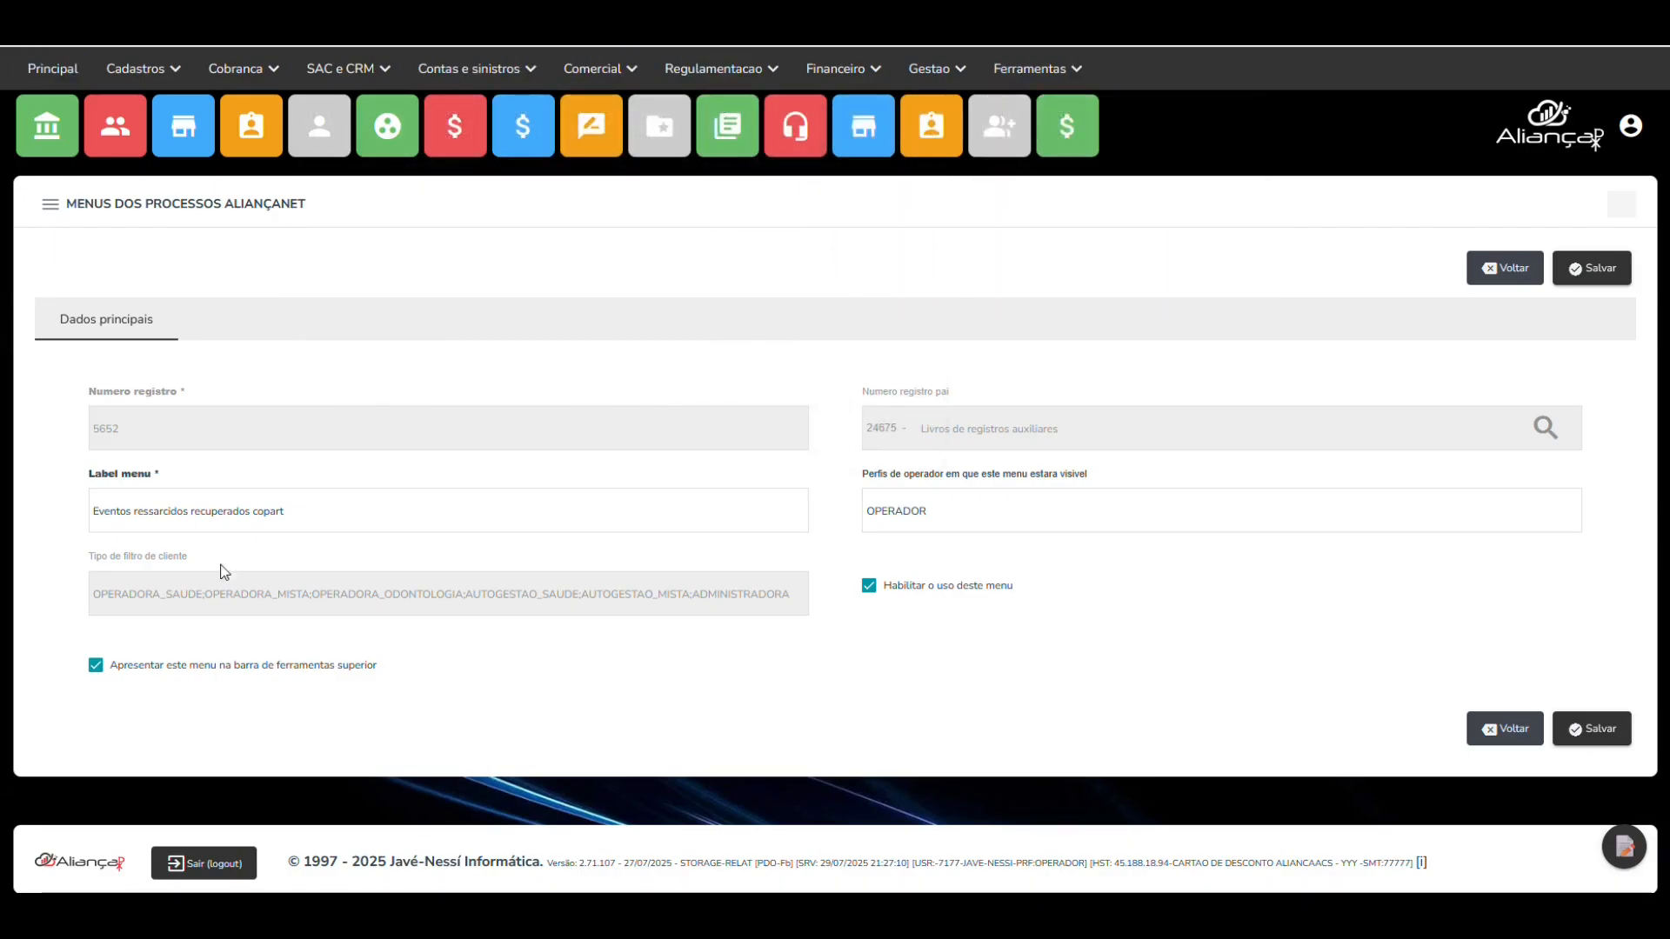
pyautogui.click(1515, 733)
# - Open the system tables registry (Cadastro de tabelas do sistema)
pyautogui.moveTo(1000, 71)
pyautogui.moveTo(1131, 137)
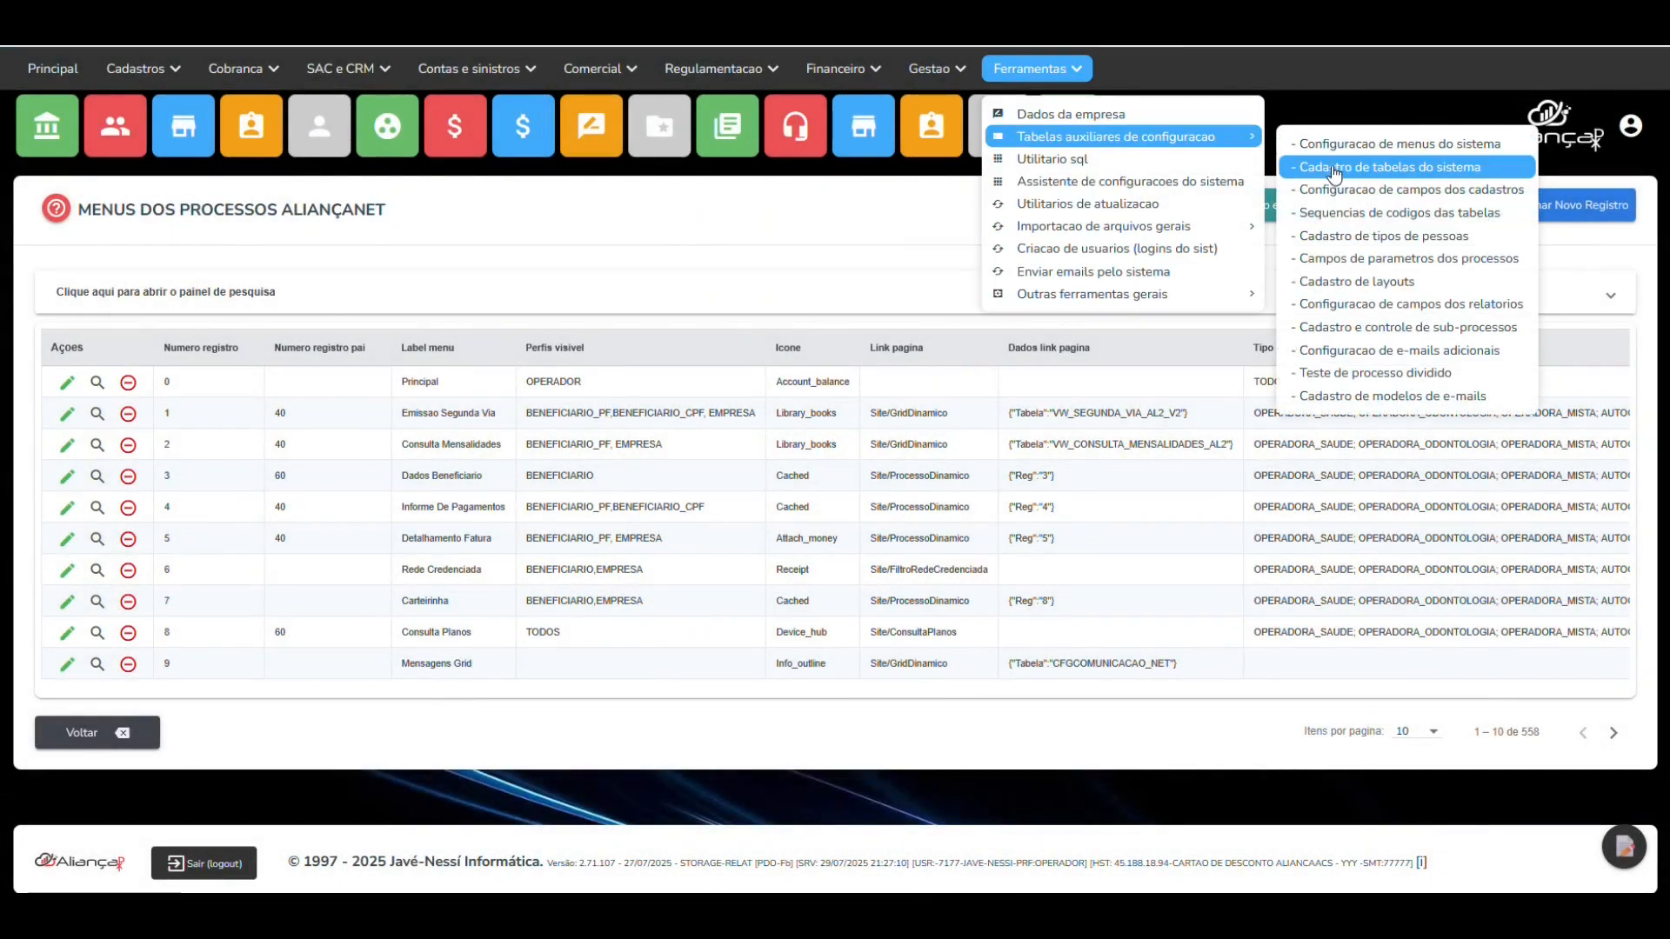
pyautogui.click(1405, 167)
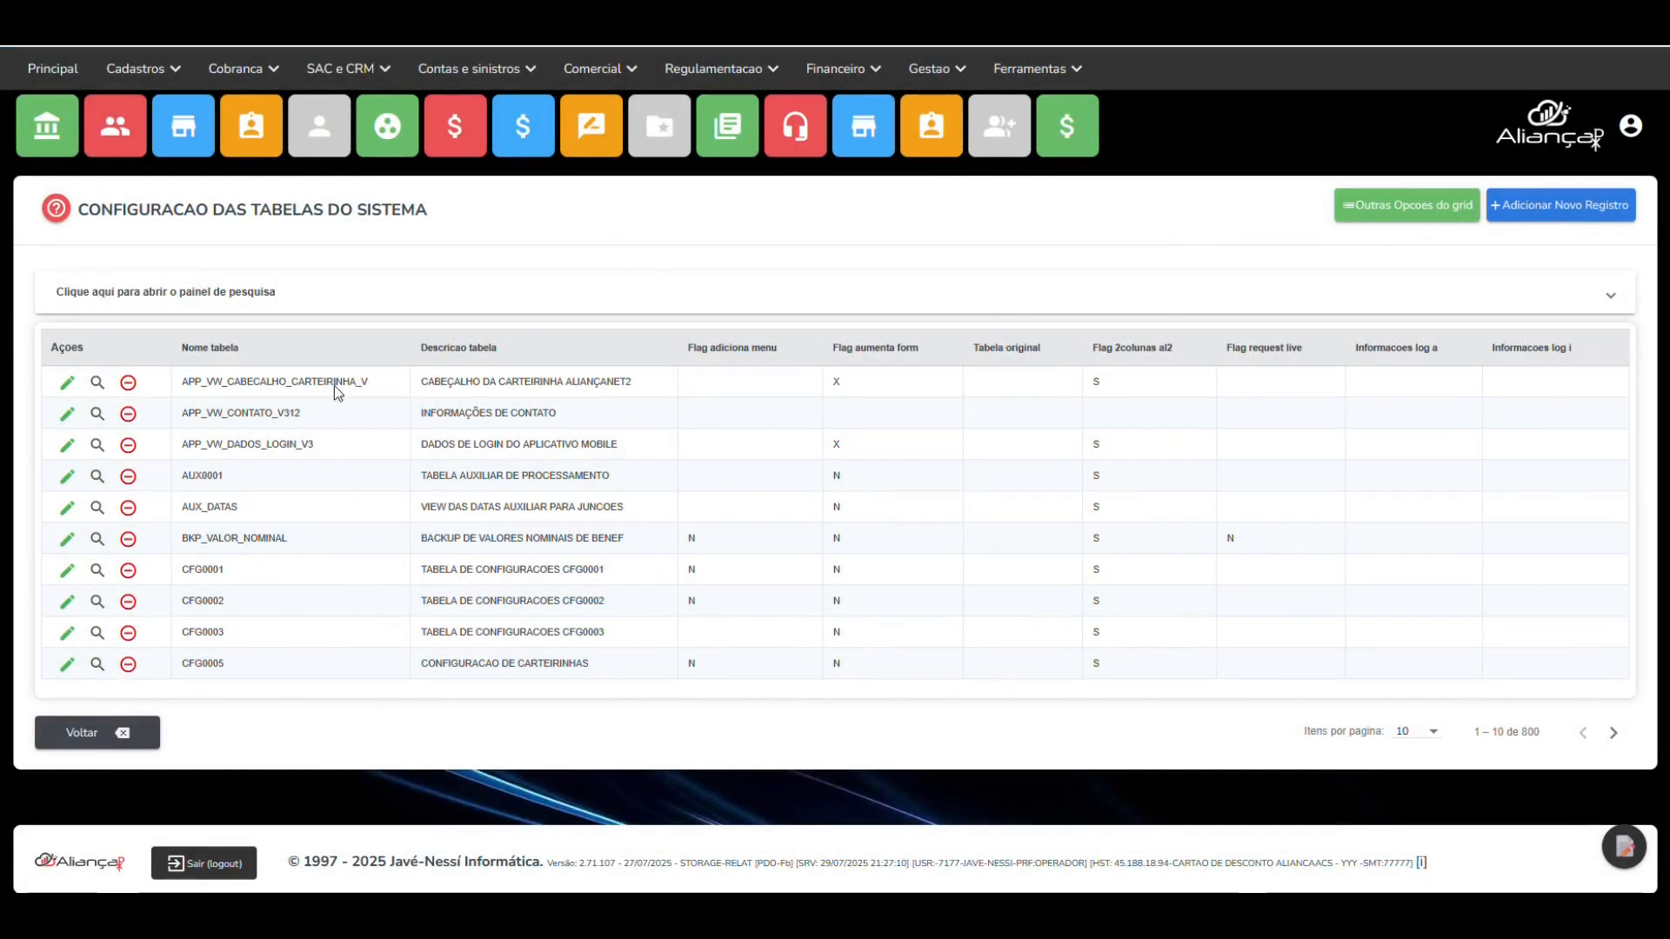
# - Expand the search panel and open the CFG0002 table record for editing
pyautogui.click(309, 305)
pyautogui.click(263, 367)
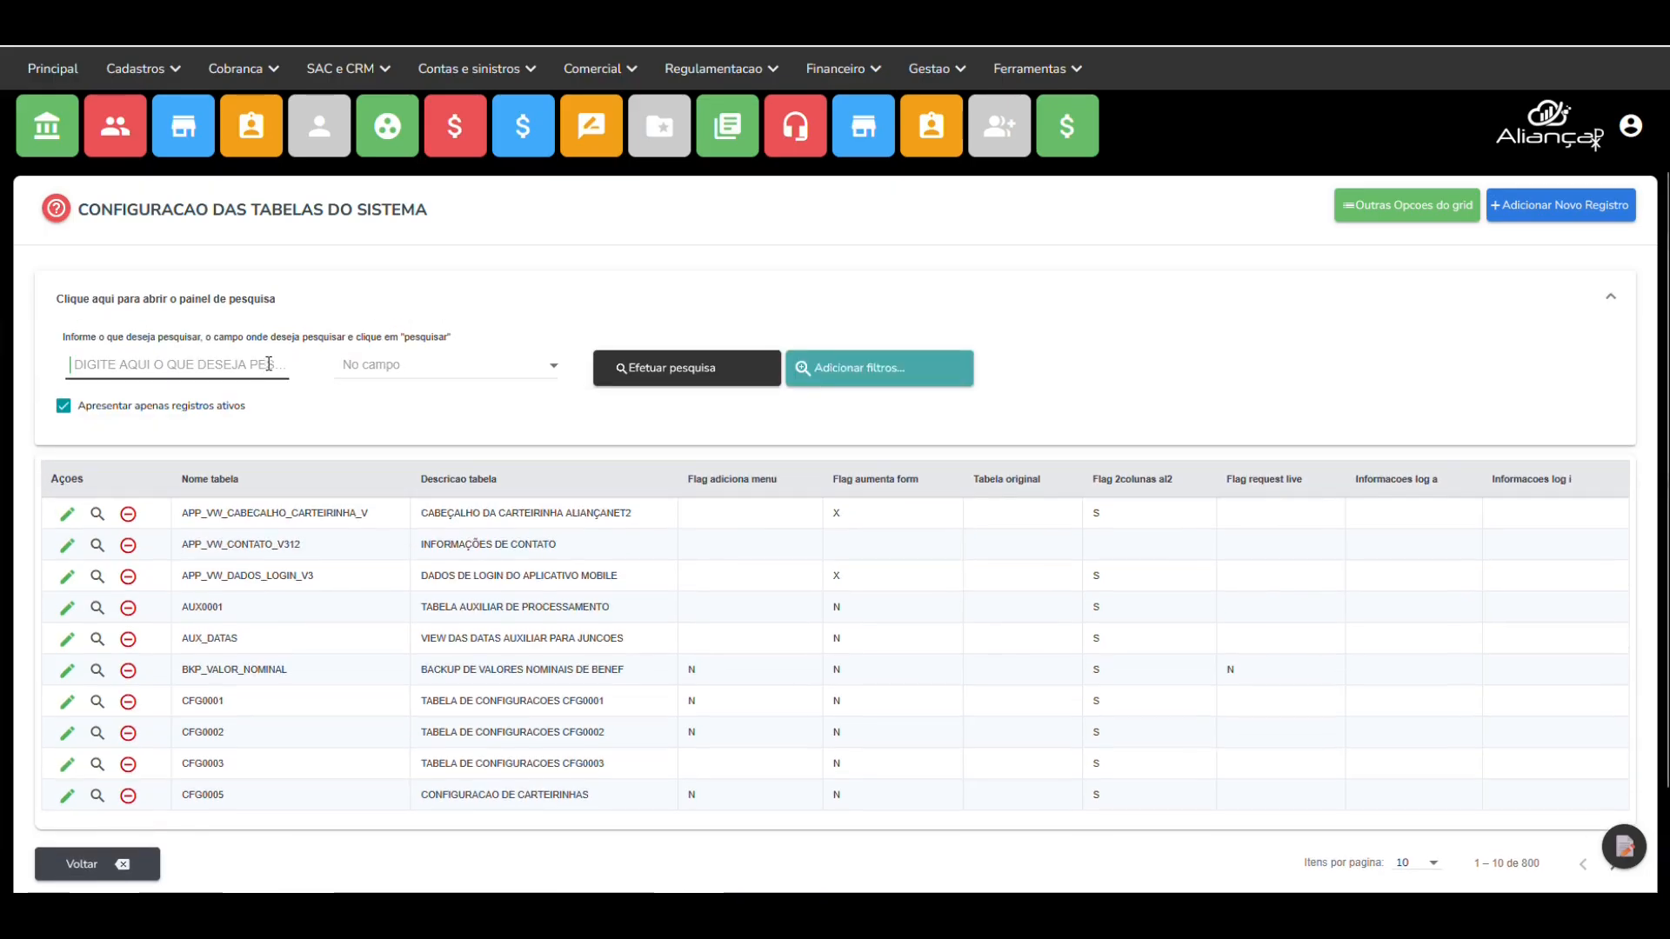
pyautogui.click(66, 735)
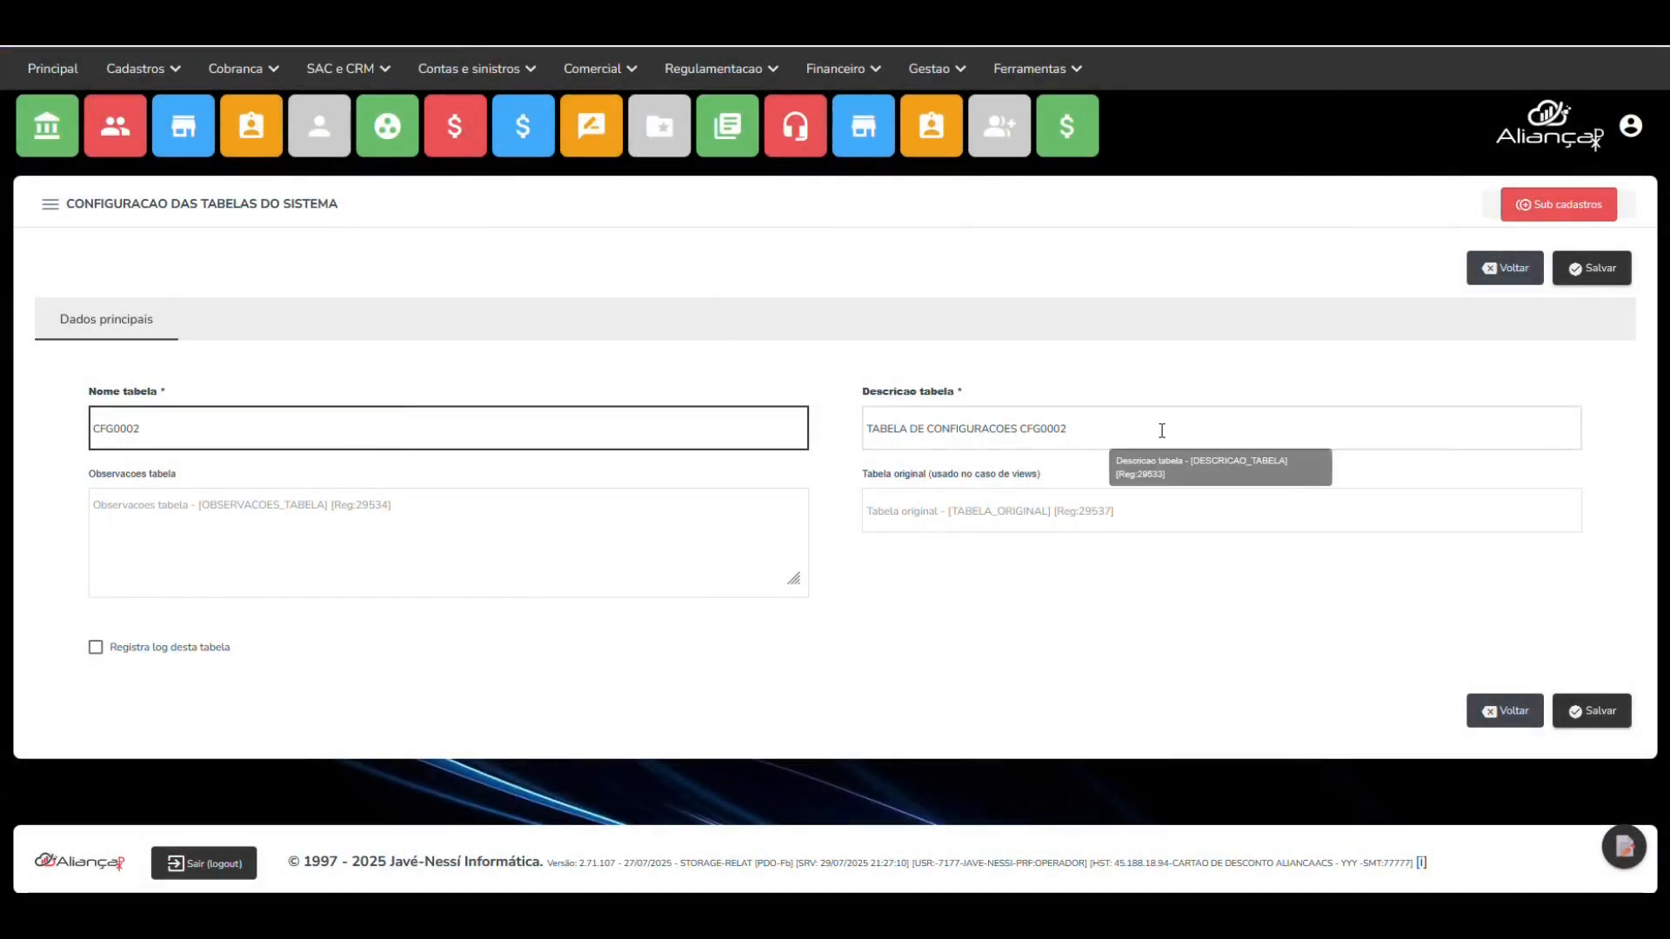
# - Enter "ESTA TABELA ARMAZENA CONFIGURACOES DO SISTEMA. NAO MEXER" as the observations of table CFG0002
pyautogui.press('Tab')
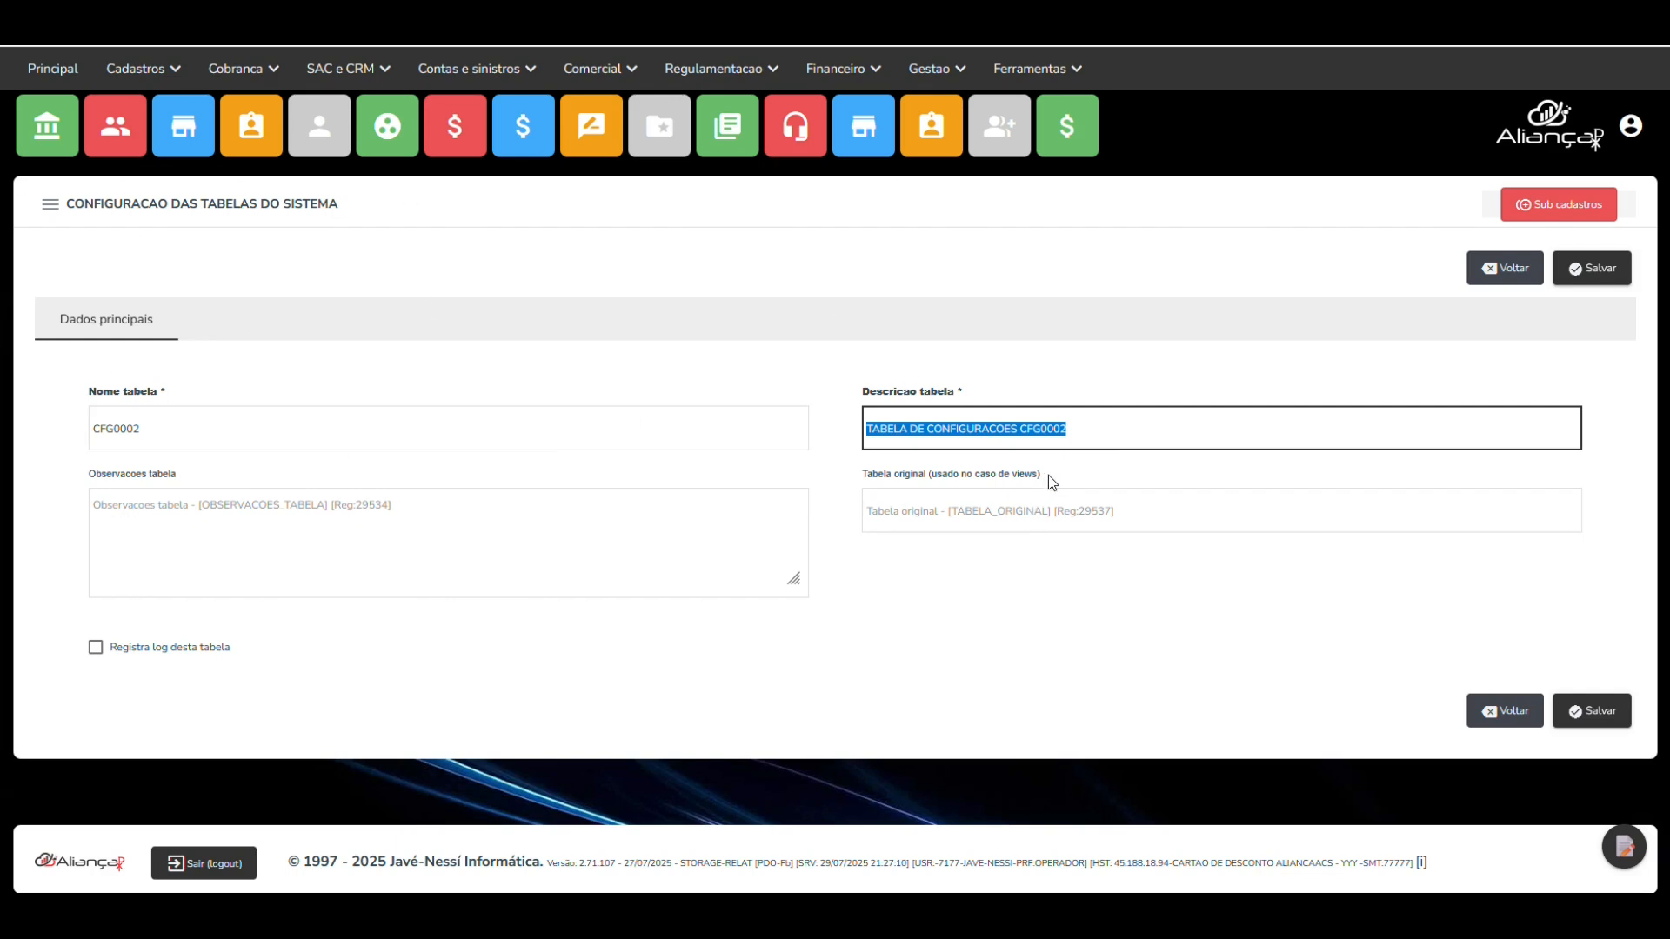
pyautogui.click(455, 531)
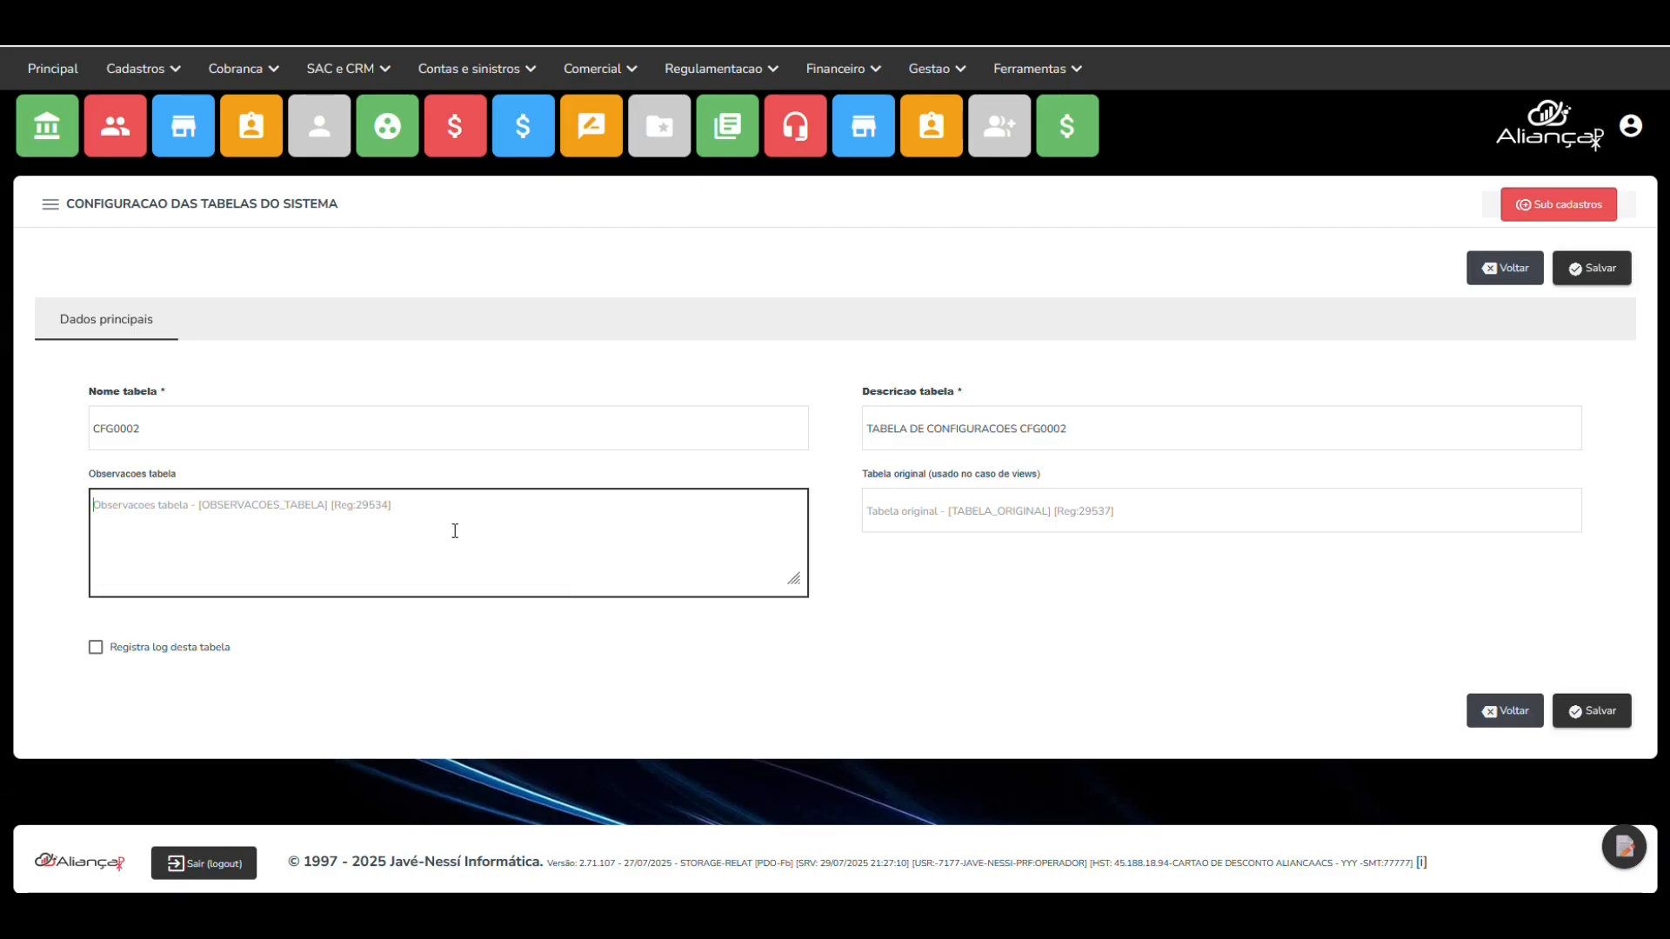
pyautogui.write('ESTA TABELA ARMAZENA CONFIGURACOES DO SISTEMA. NAO MEXER')
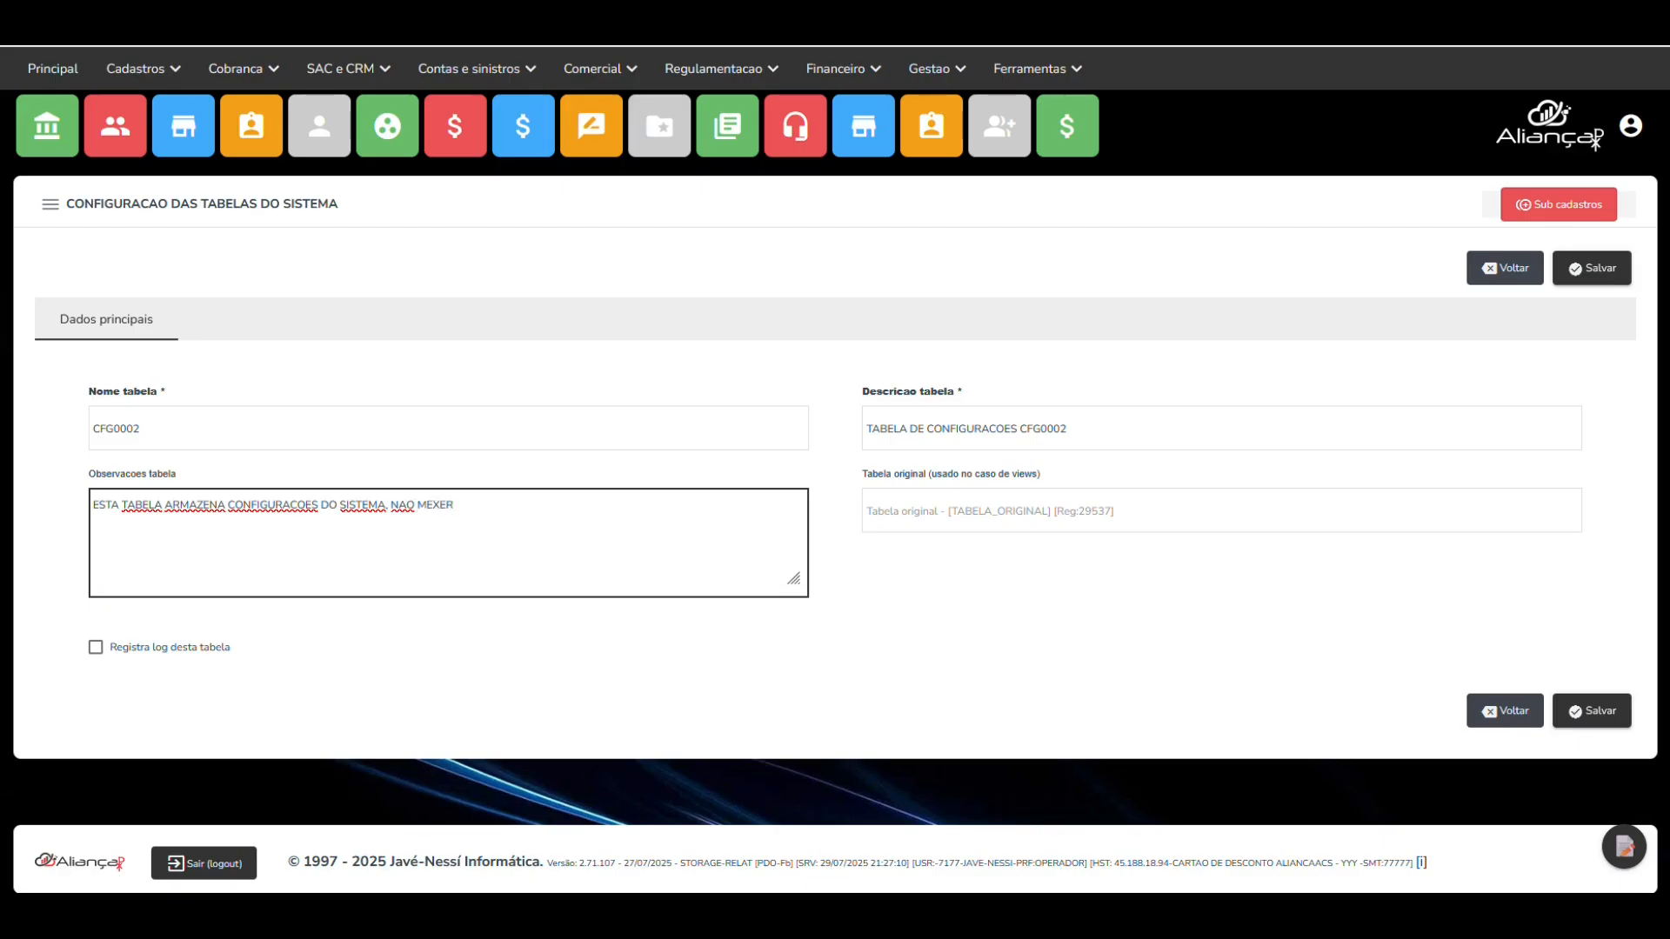
# - Clear the observations of table CFG0002 and return to the table list without saving the record
pyautogui.hotkey('ctrl', 'a')
pyautogui.press('BackSpace')
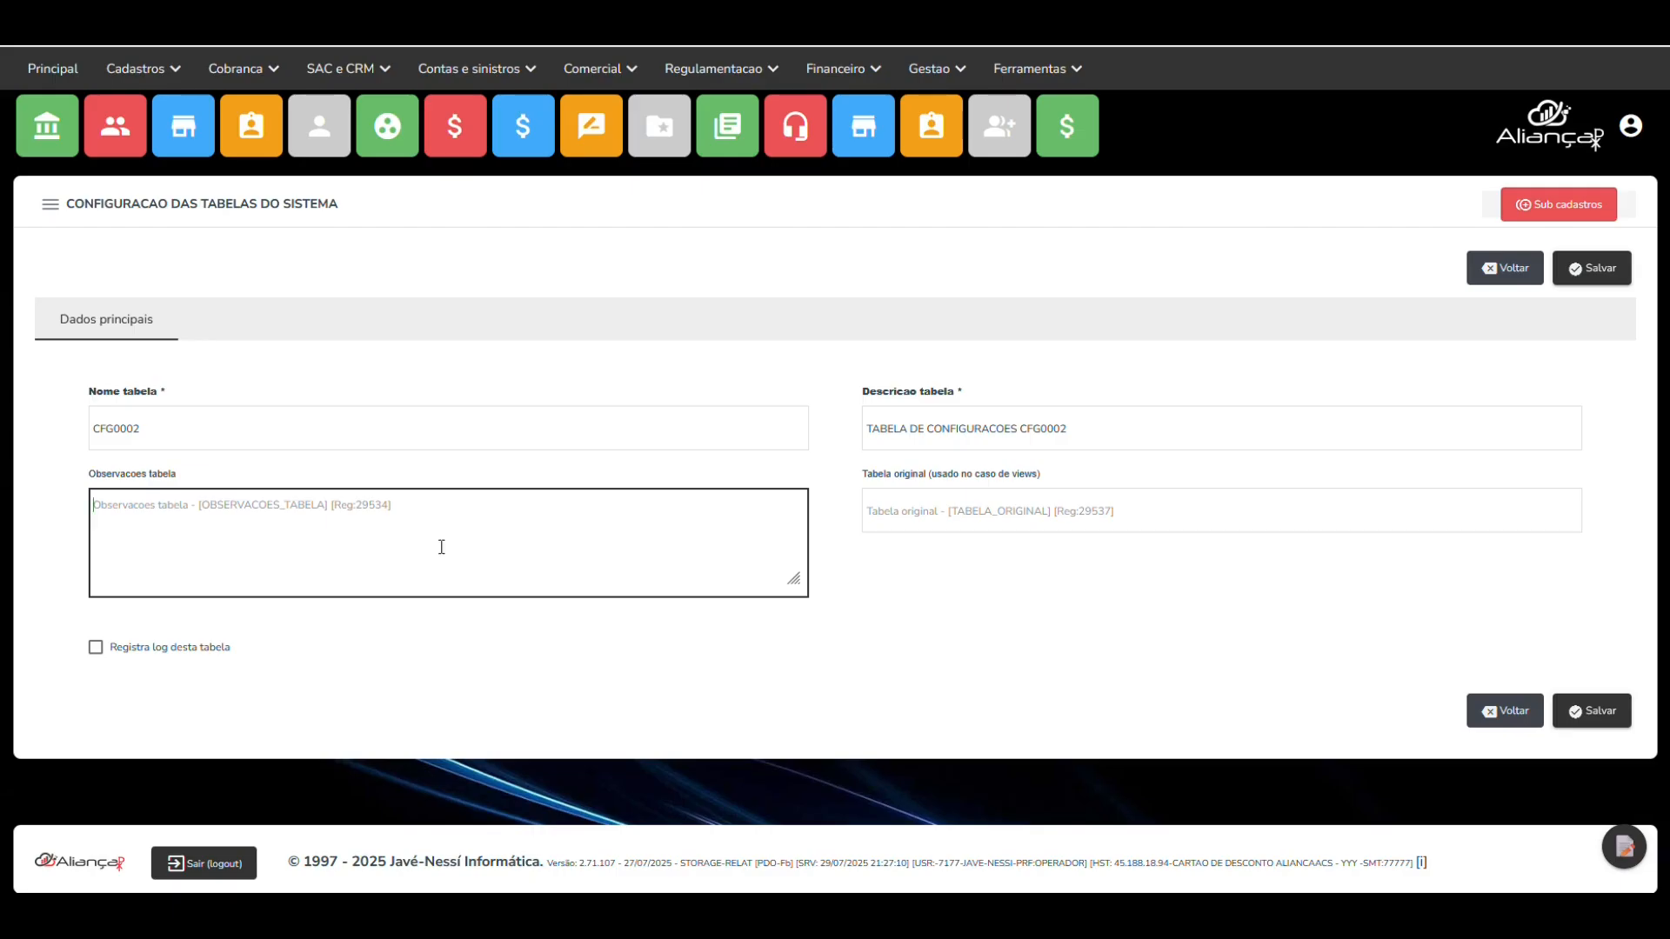
pyautogui.press('Tab')
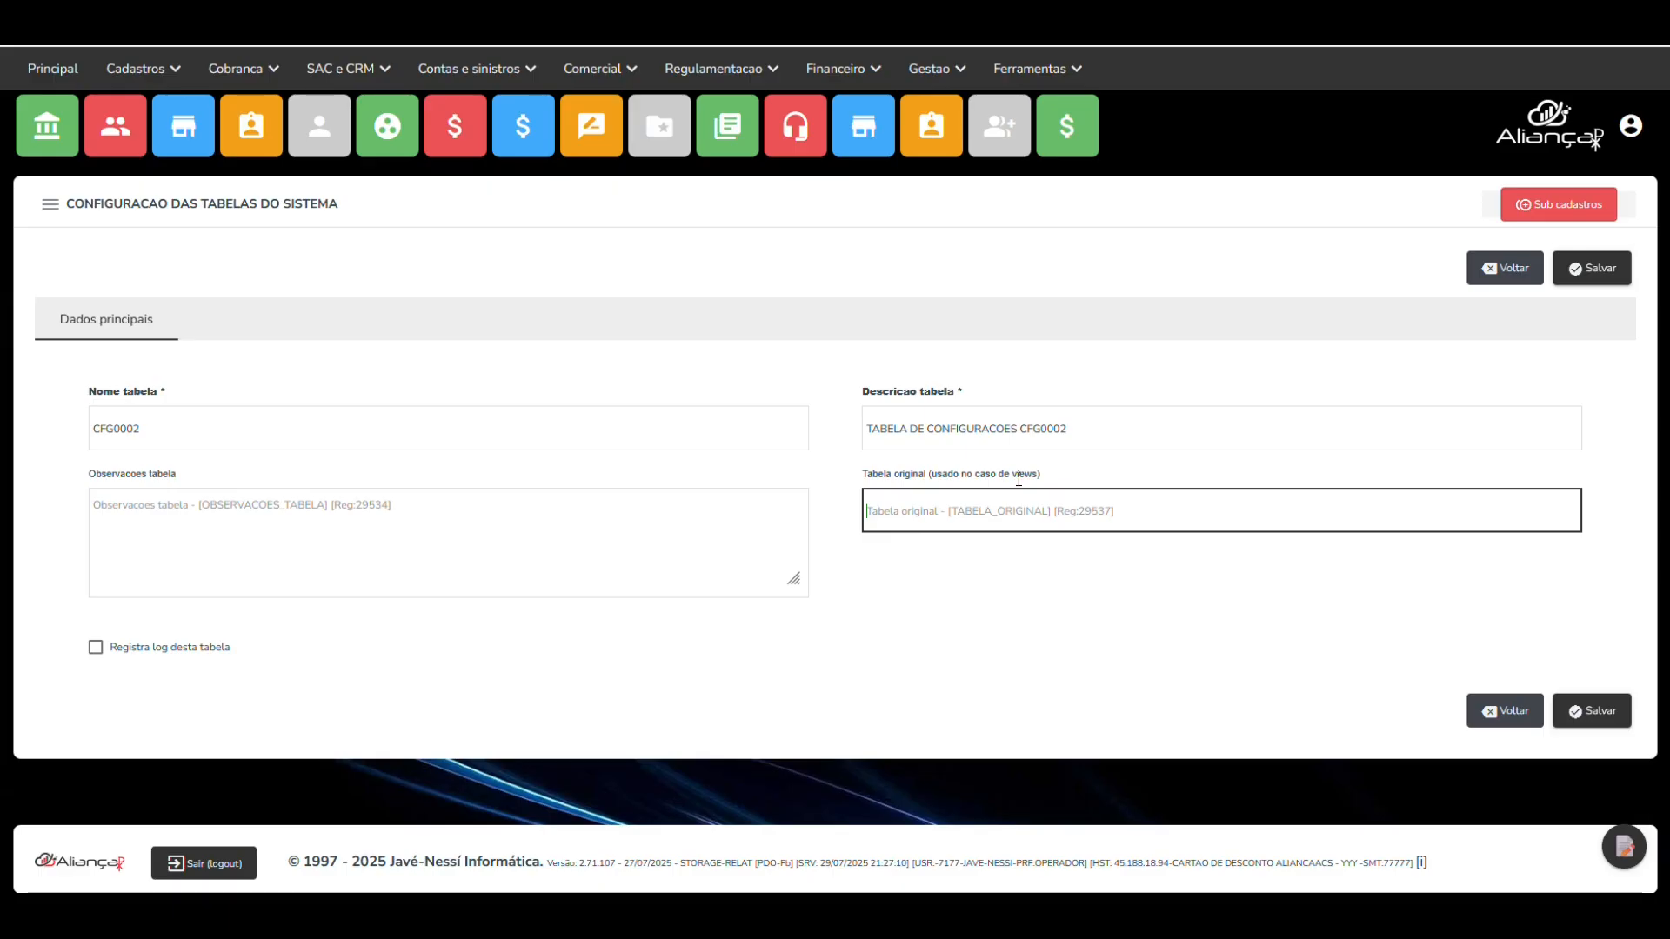
pyautogui.click(1506, 272)
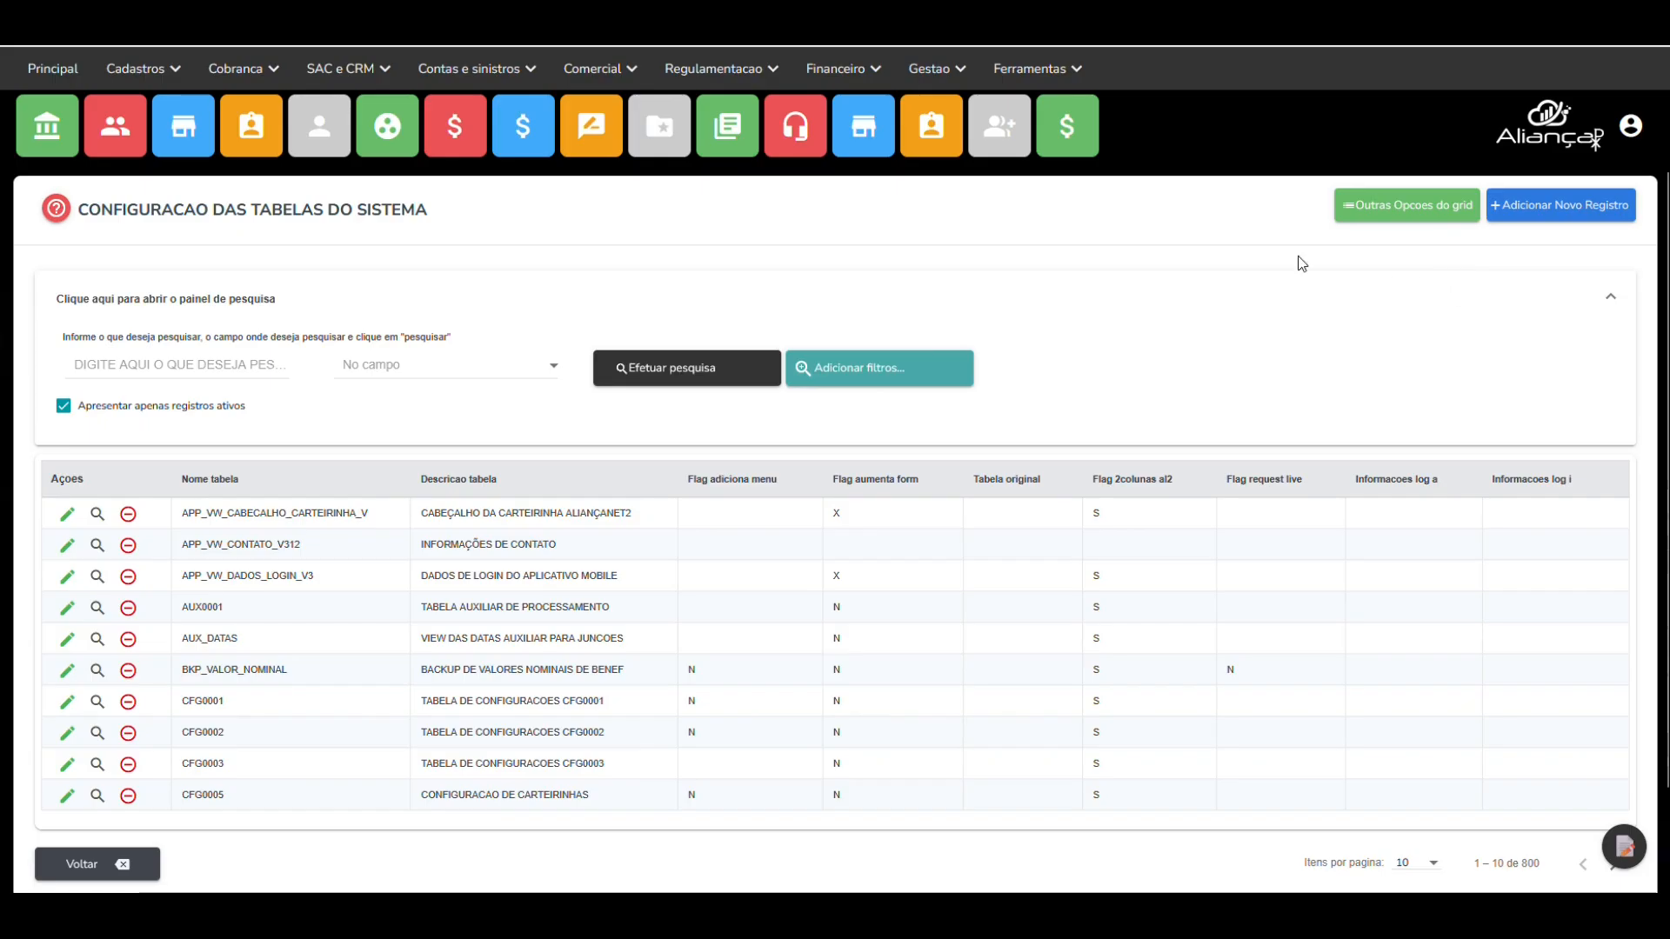
# - Open the registry field configuration (Configuracao de campos dos cadastros)
pyautogui.moveTo(1035, 68)
pyautogui.moveTo(1058, 139)
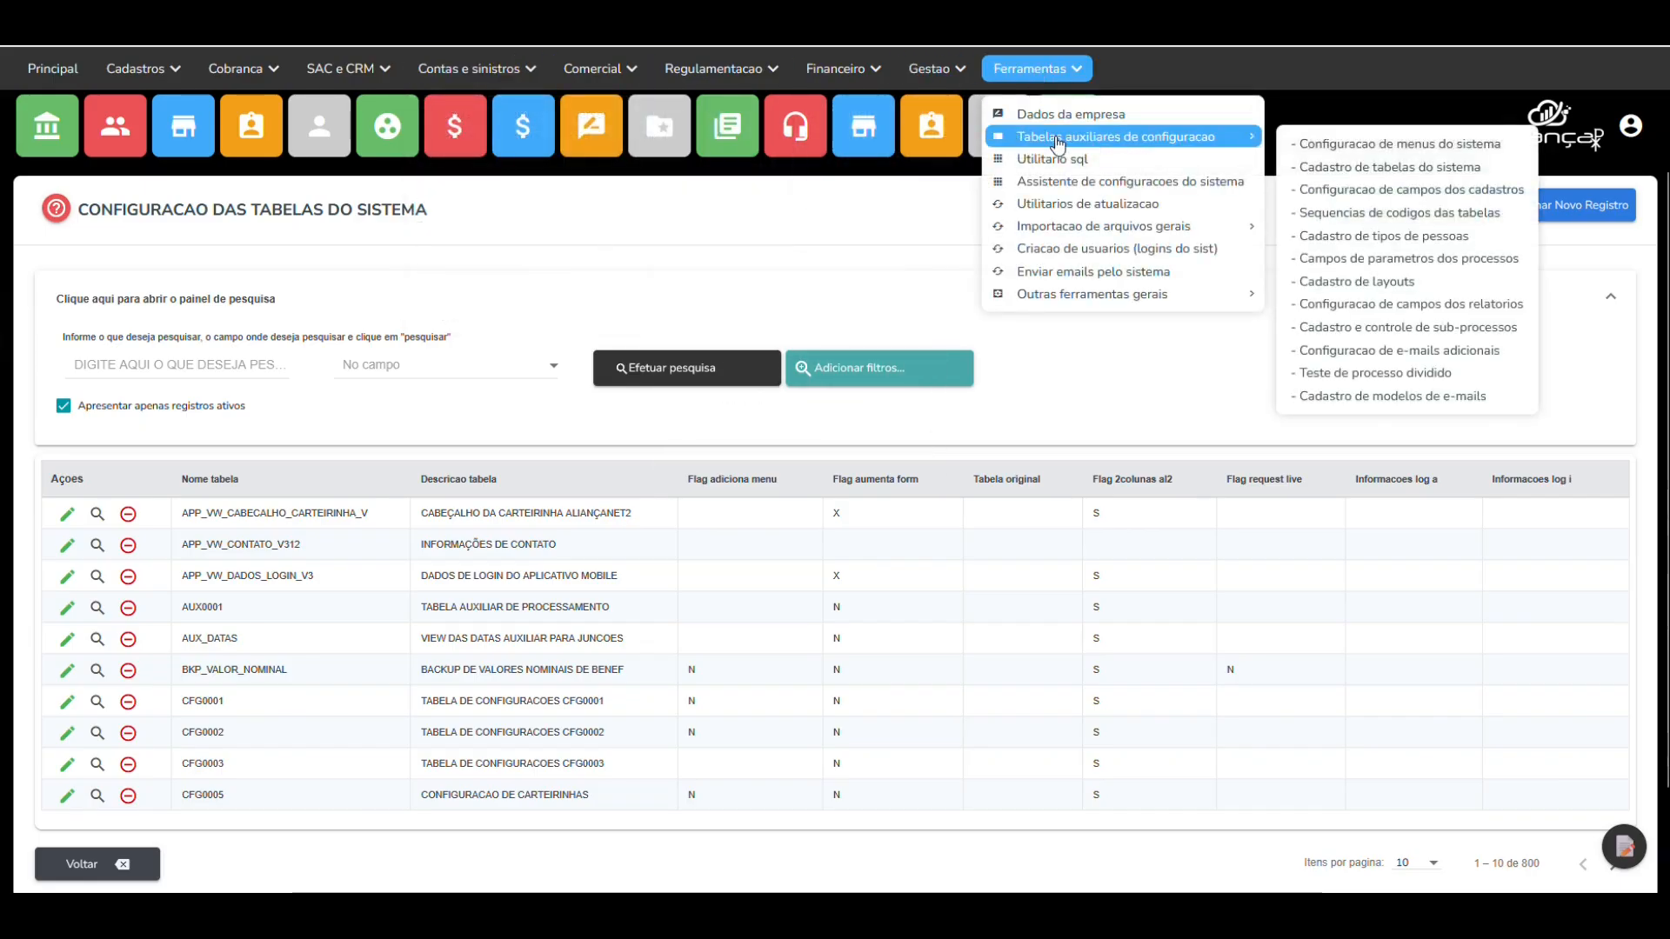
pyautogui.click(1342, 190)
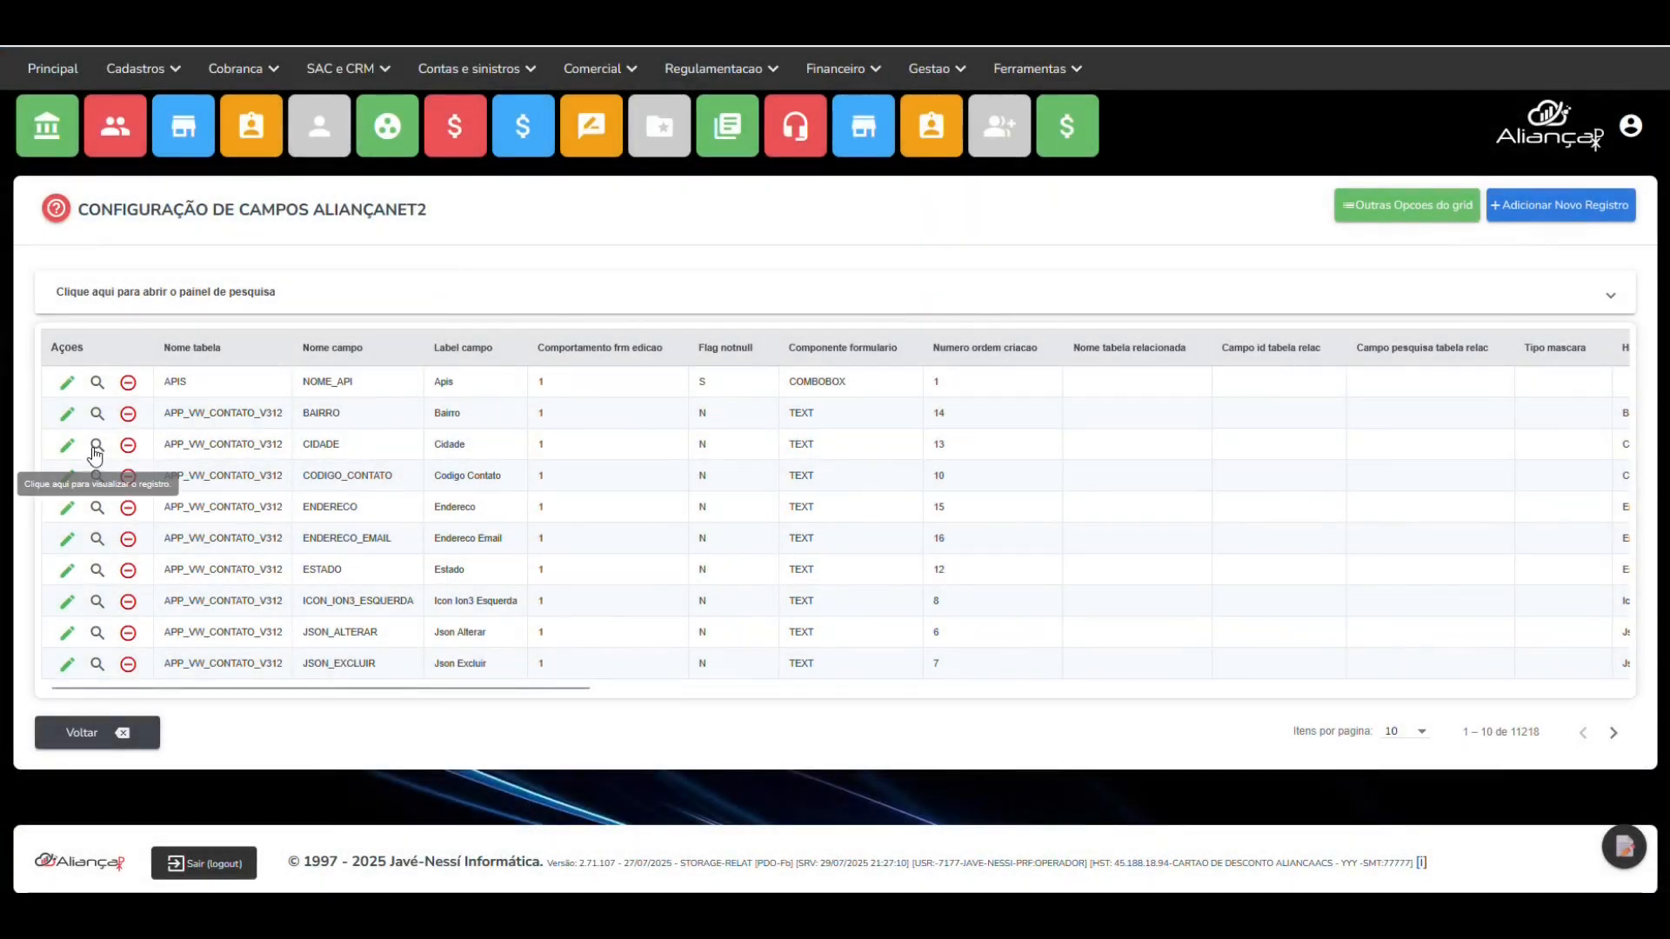
# - Expand the search panel and search the field configurations for PS1000 in the Nome tabela field
pyautogui.click(174, 293)
pyautogui.click(163, 368)
pyautogui.write('PS1000')
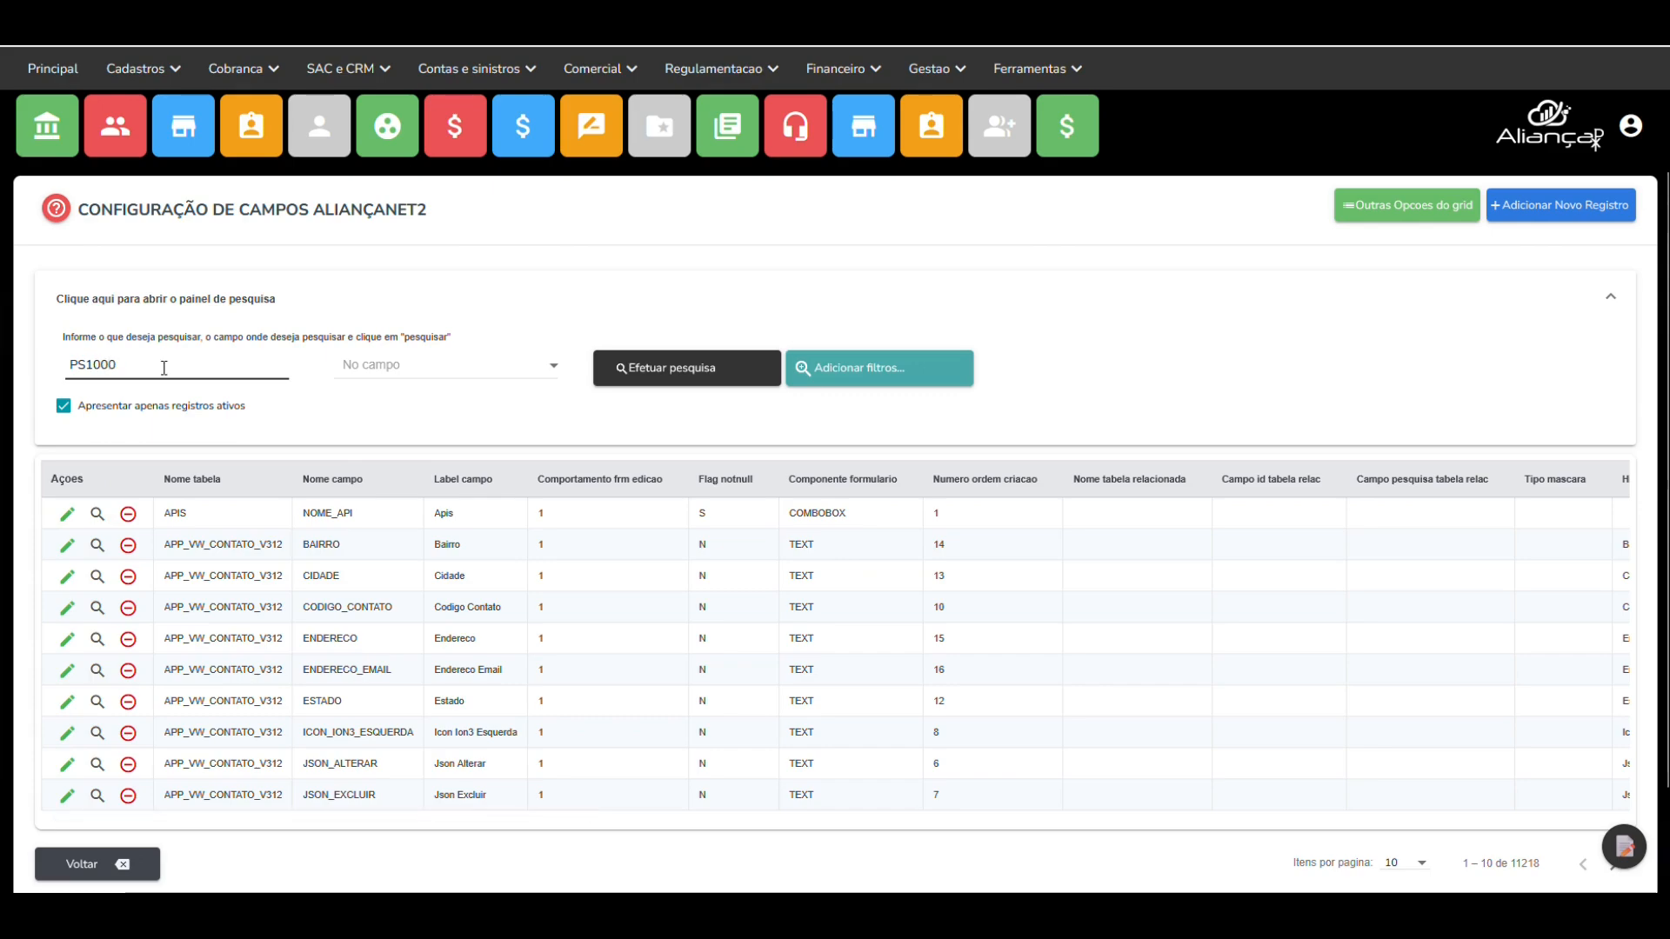
pyautogui.click(661, 368)
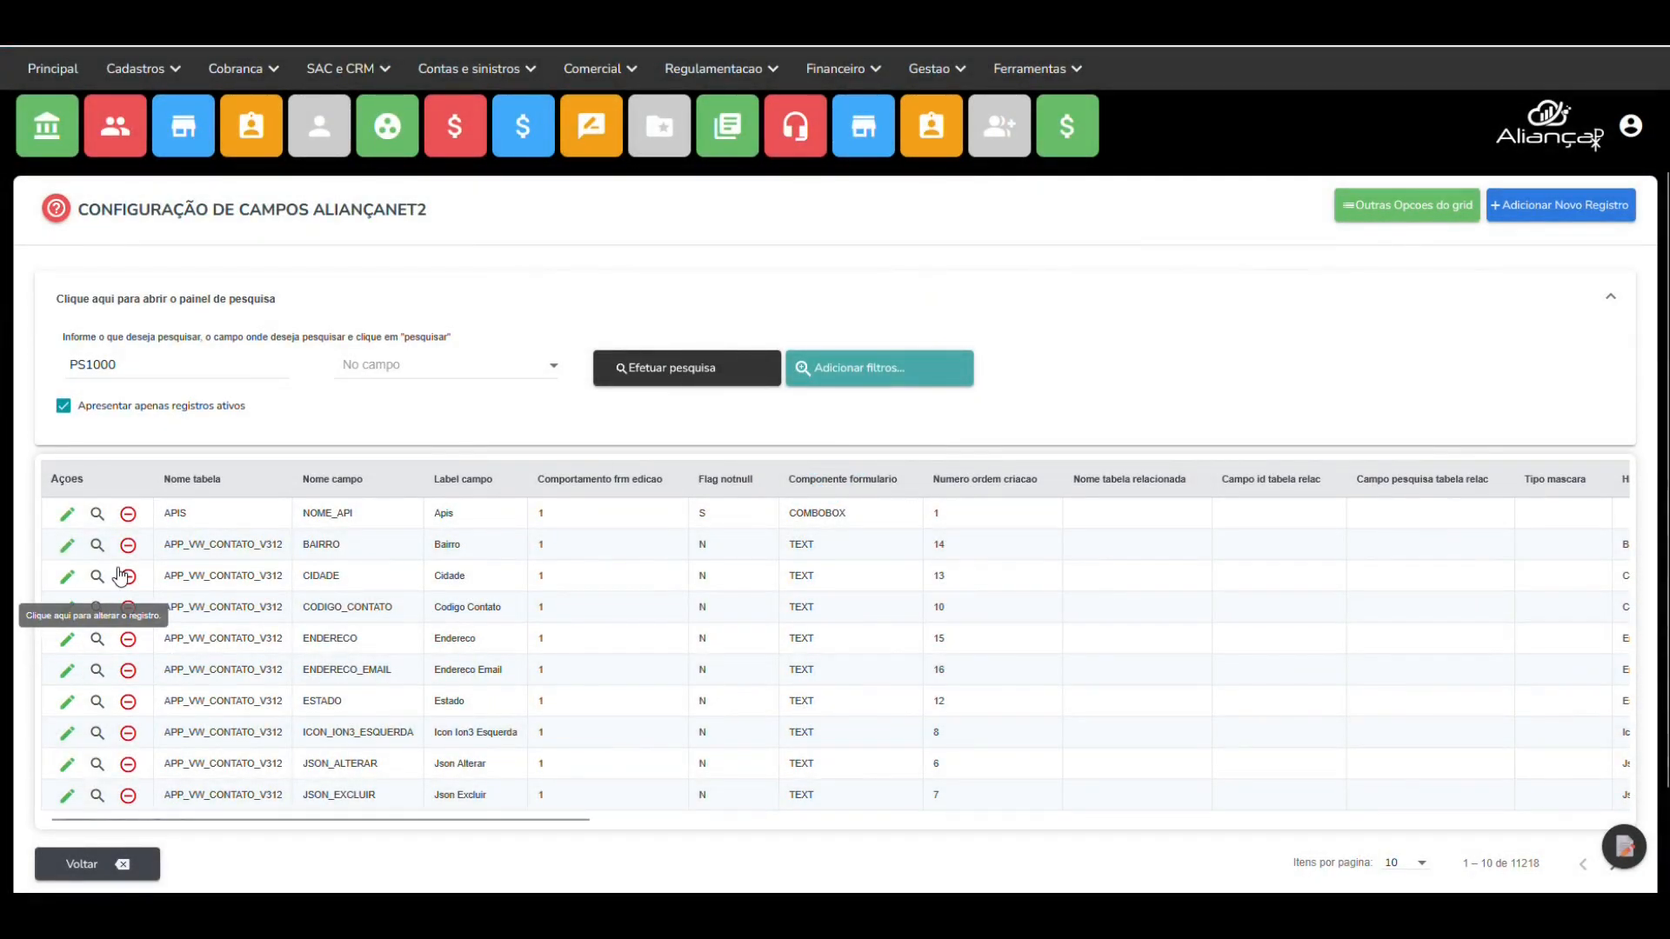
pyautogui.click(436, 364)
pyautogui.click(411, 396)
pyautogui.click(607, 374)
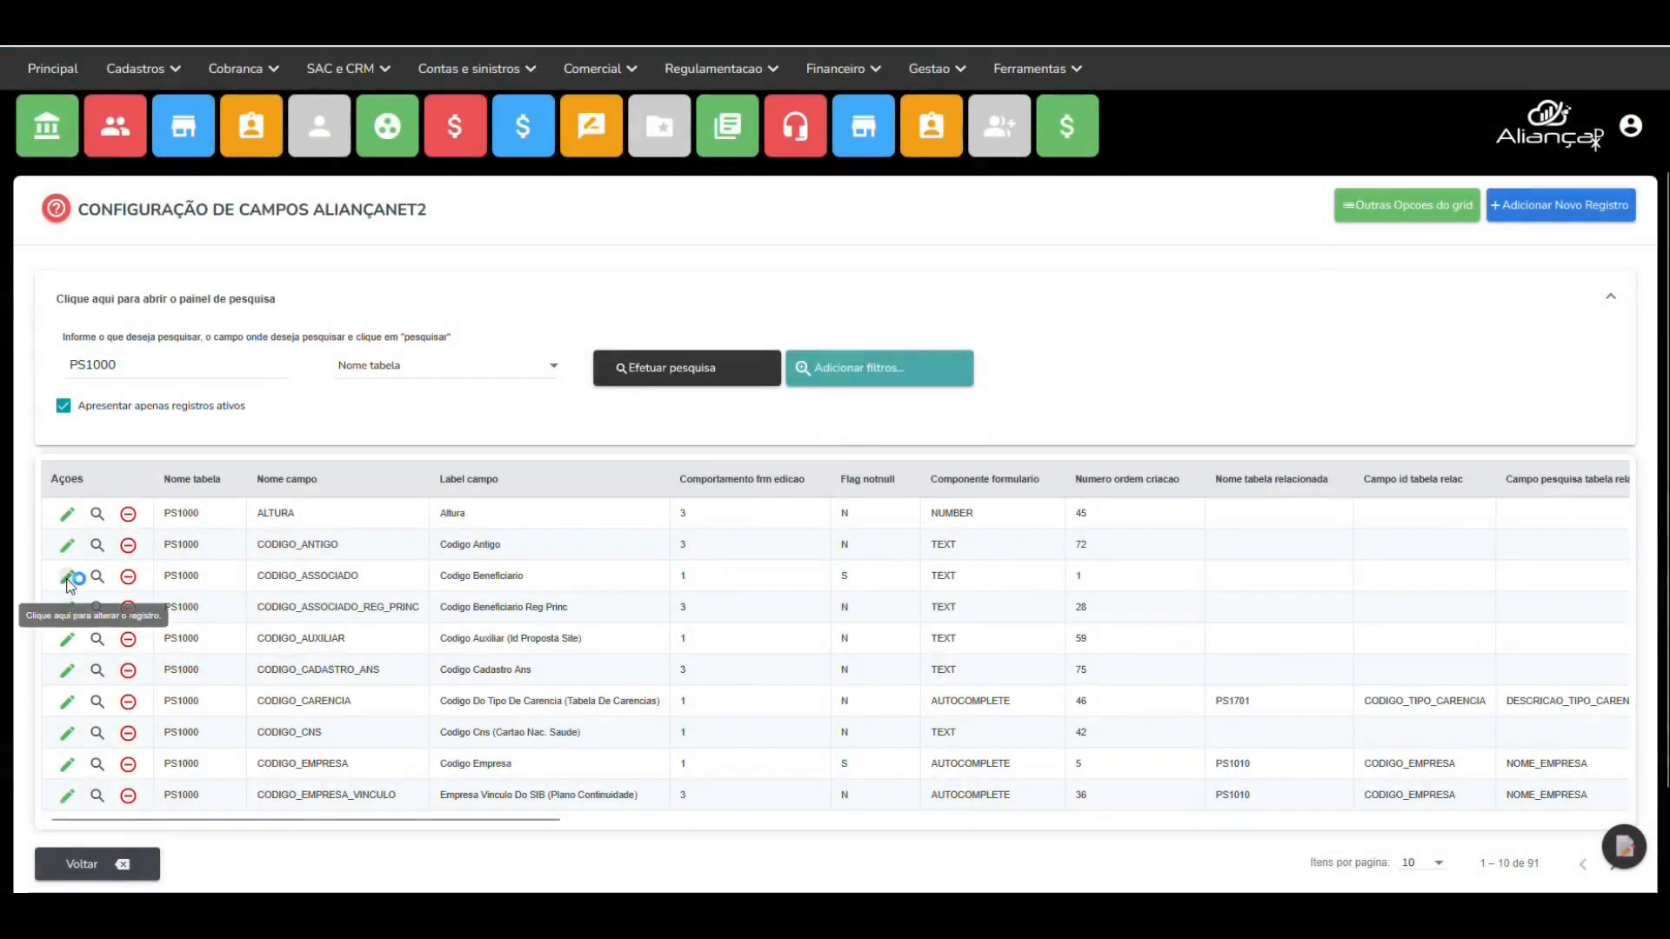
# - Open the CODIGO_ASSOCIADO field record, view the configuration options of Numero ordem criacao, and return to the list without saving
pyautogui.click(67, 576)
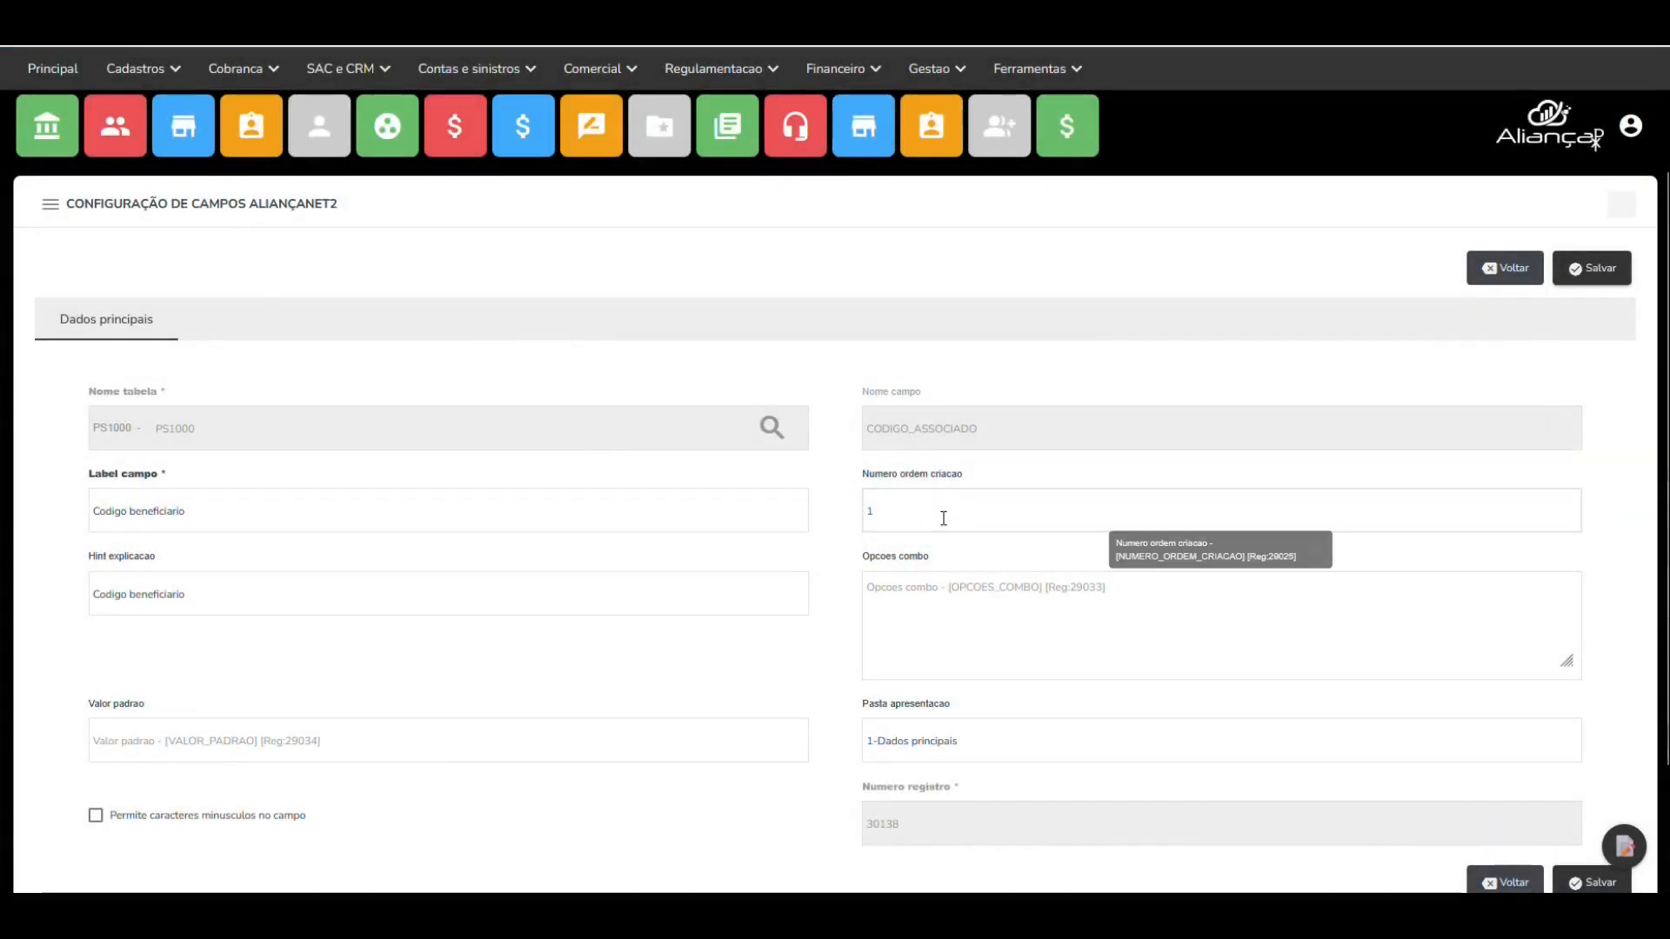
pyautogui.rightClick(944, 513)
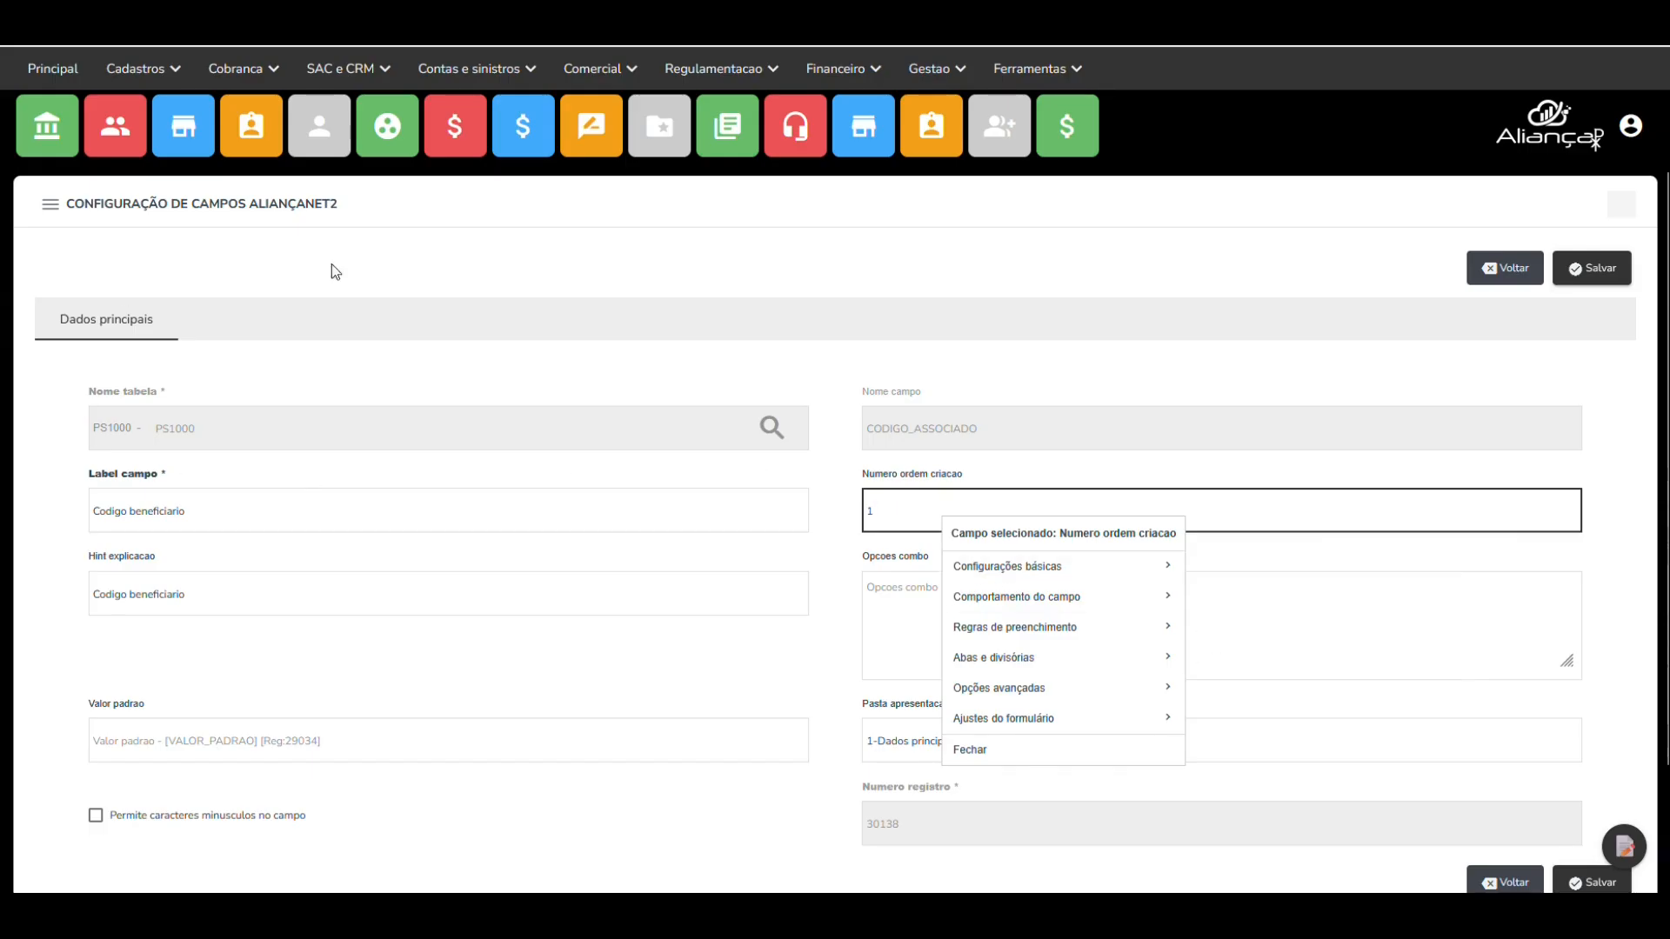
pyautogui.click(1513, 270)
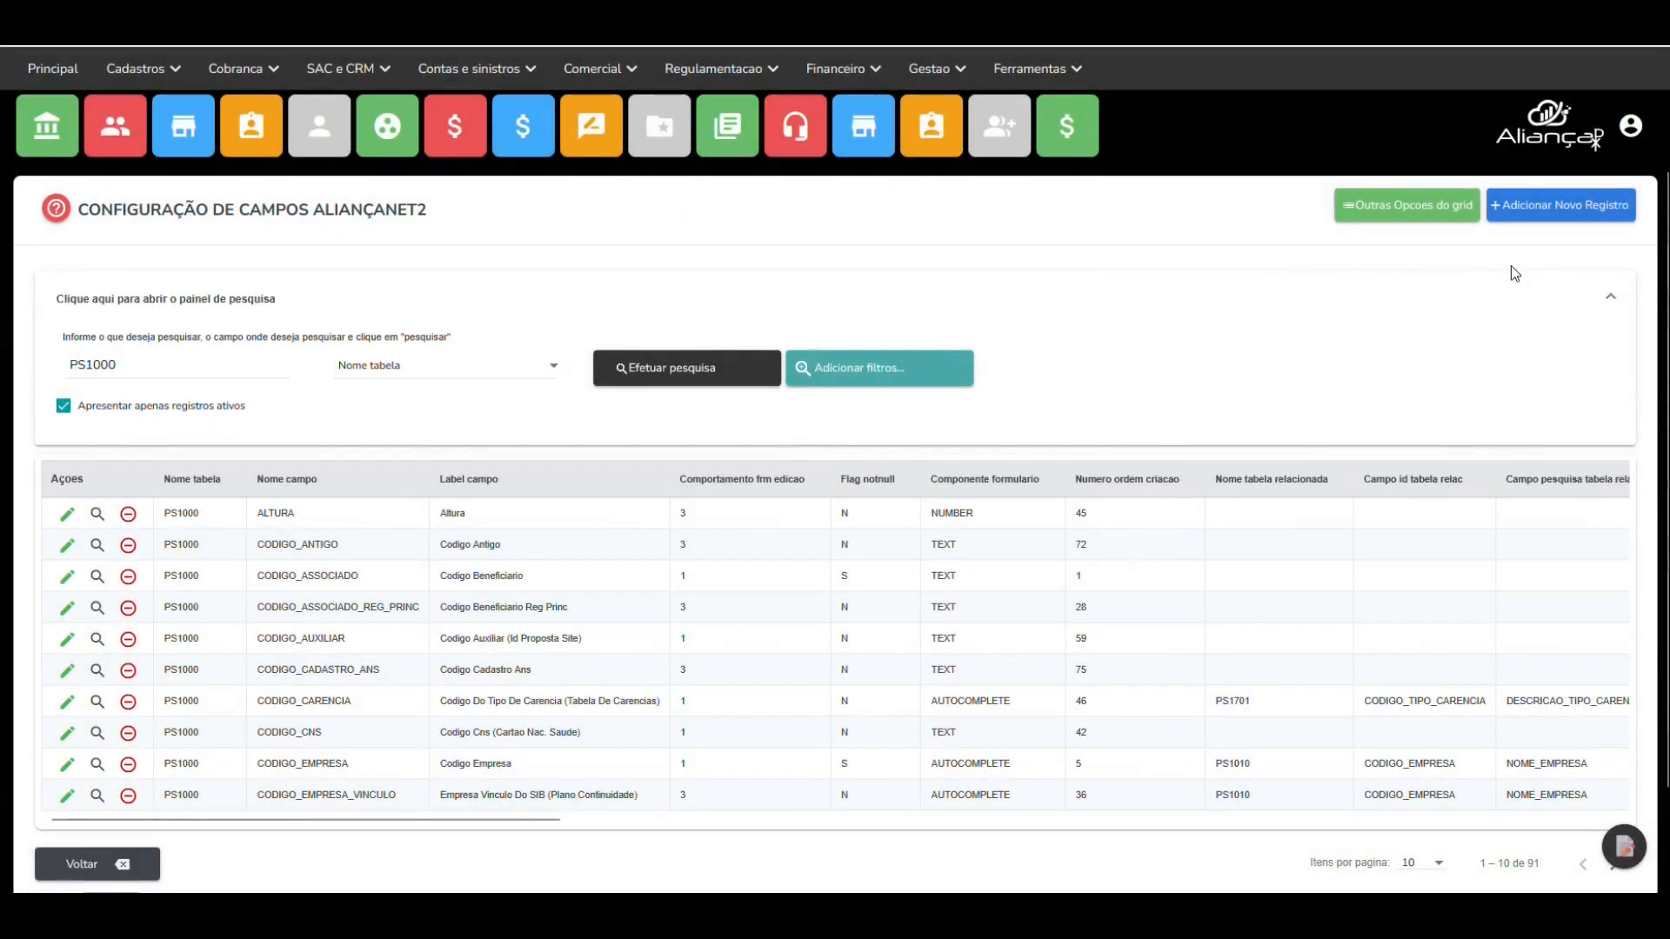
# - Open the table code sequences configuration (Sequencias de codigos das tabelas)
pyautogui.click(1025, 73)
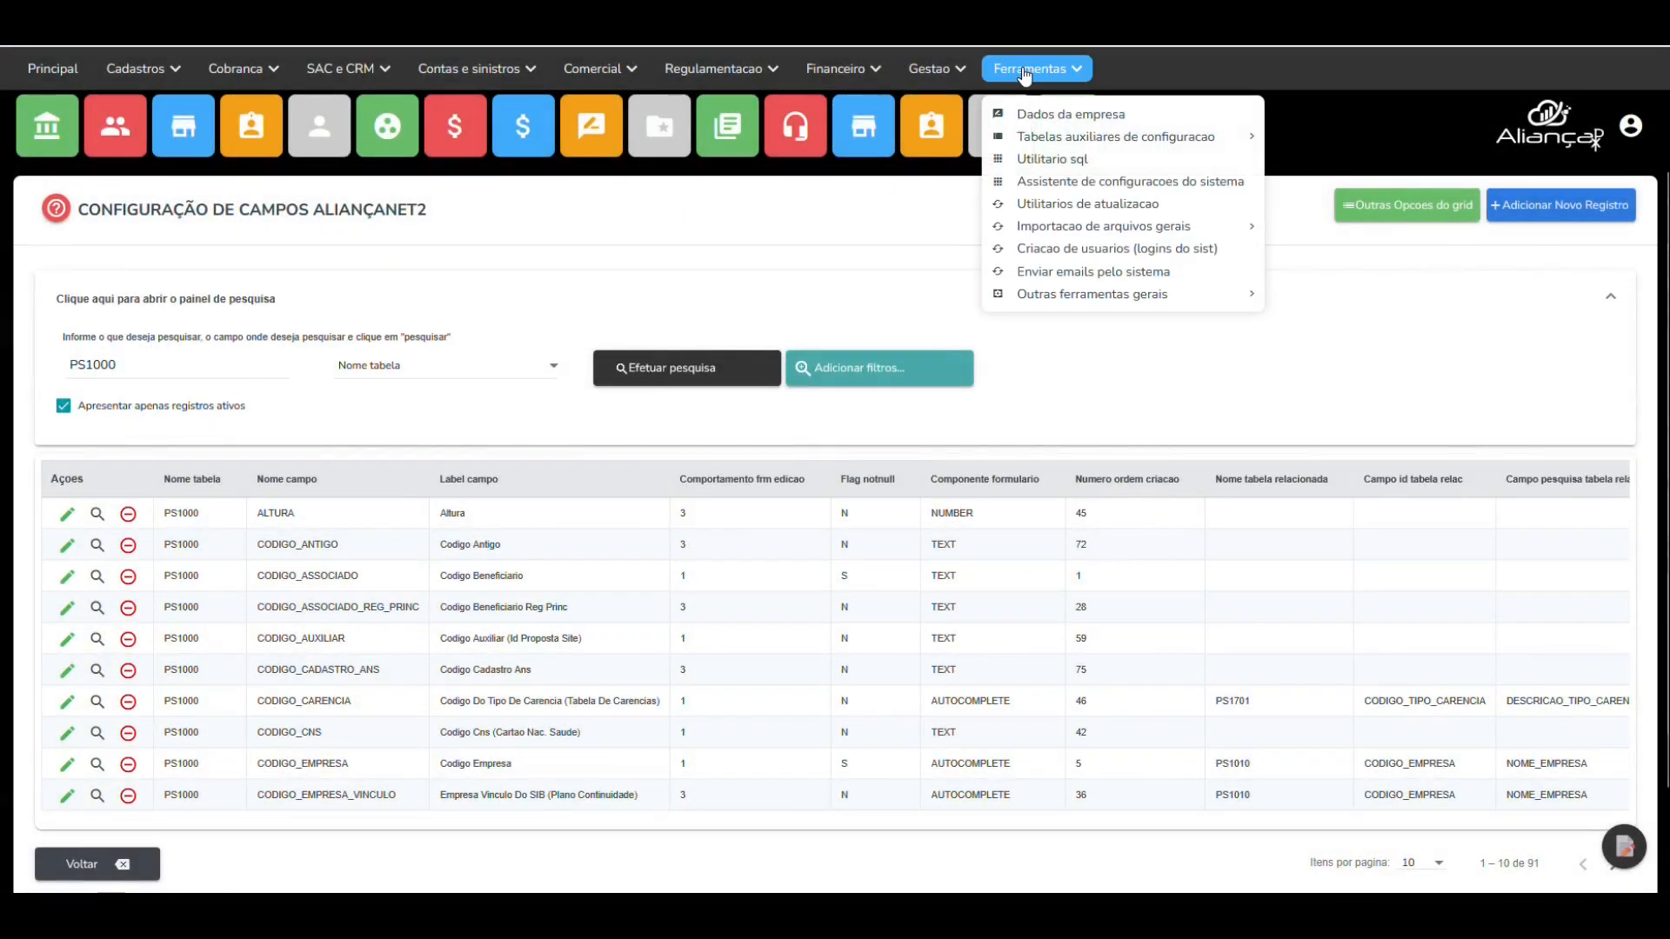
pyautogui.moveTo(1122, 136)
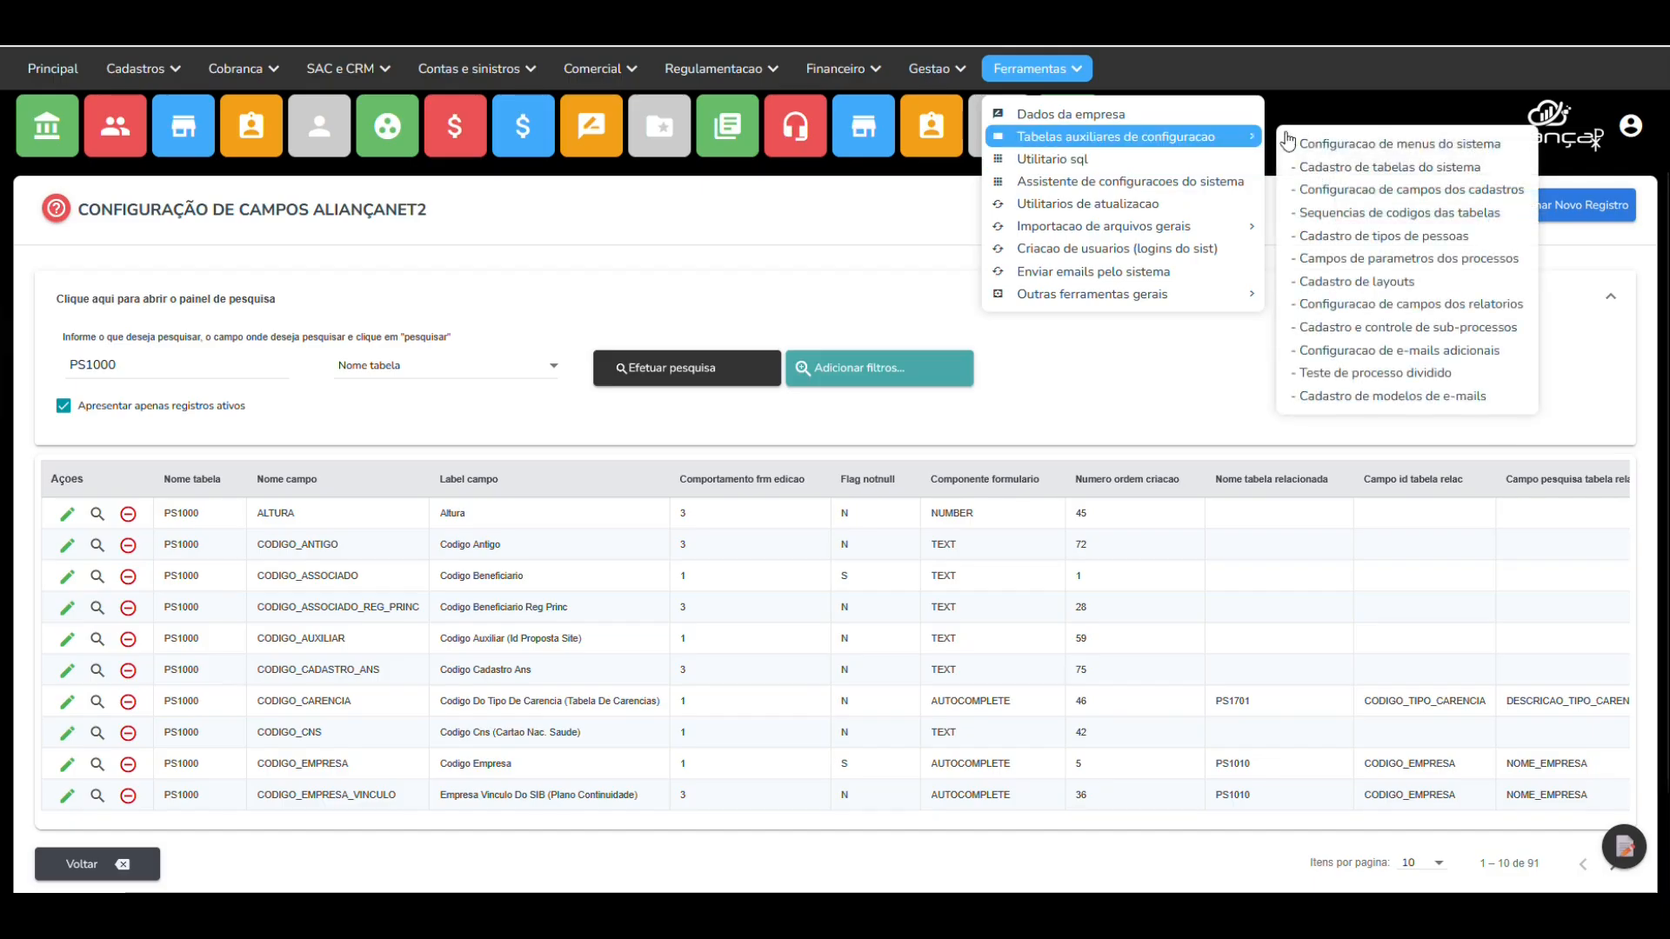
pyautogui.click(1337, 215)
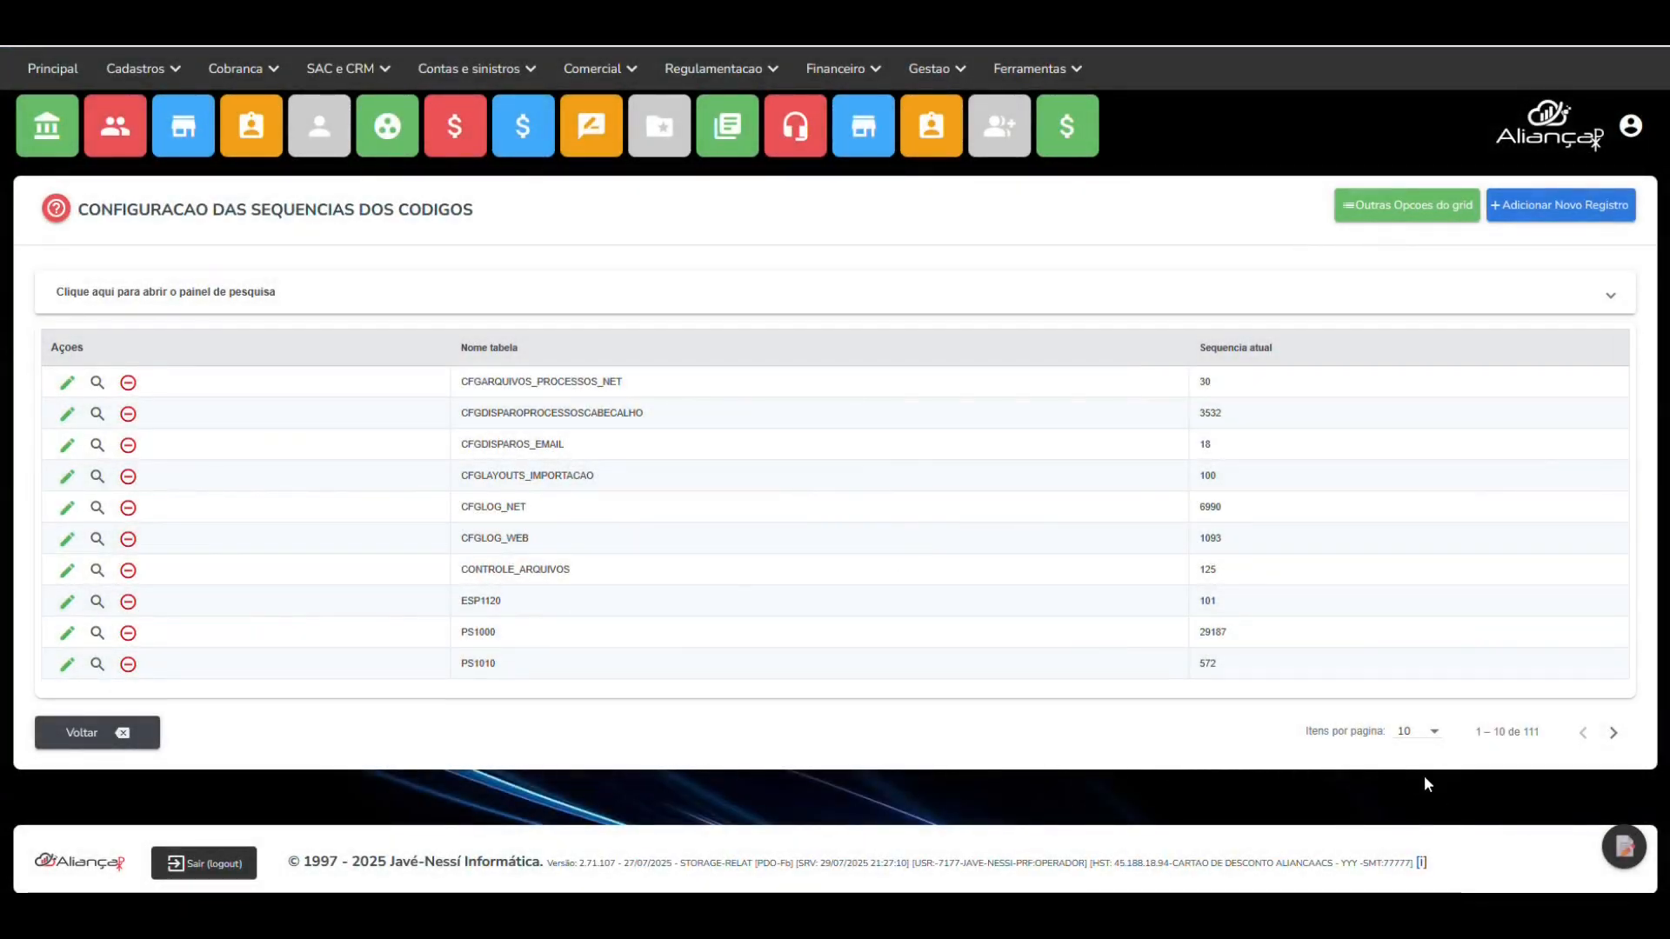
# - Show 25 items per page in the code sequences list and examine the current sequence of each table
pyautogui.click(1424, 740)
pyautogui.click(1413, 769)
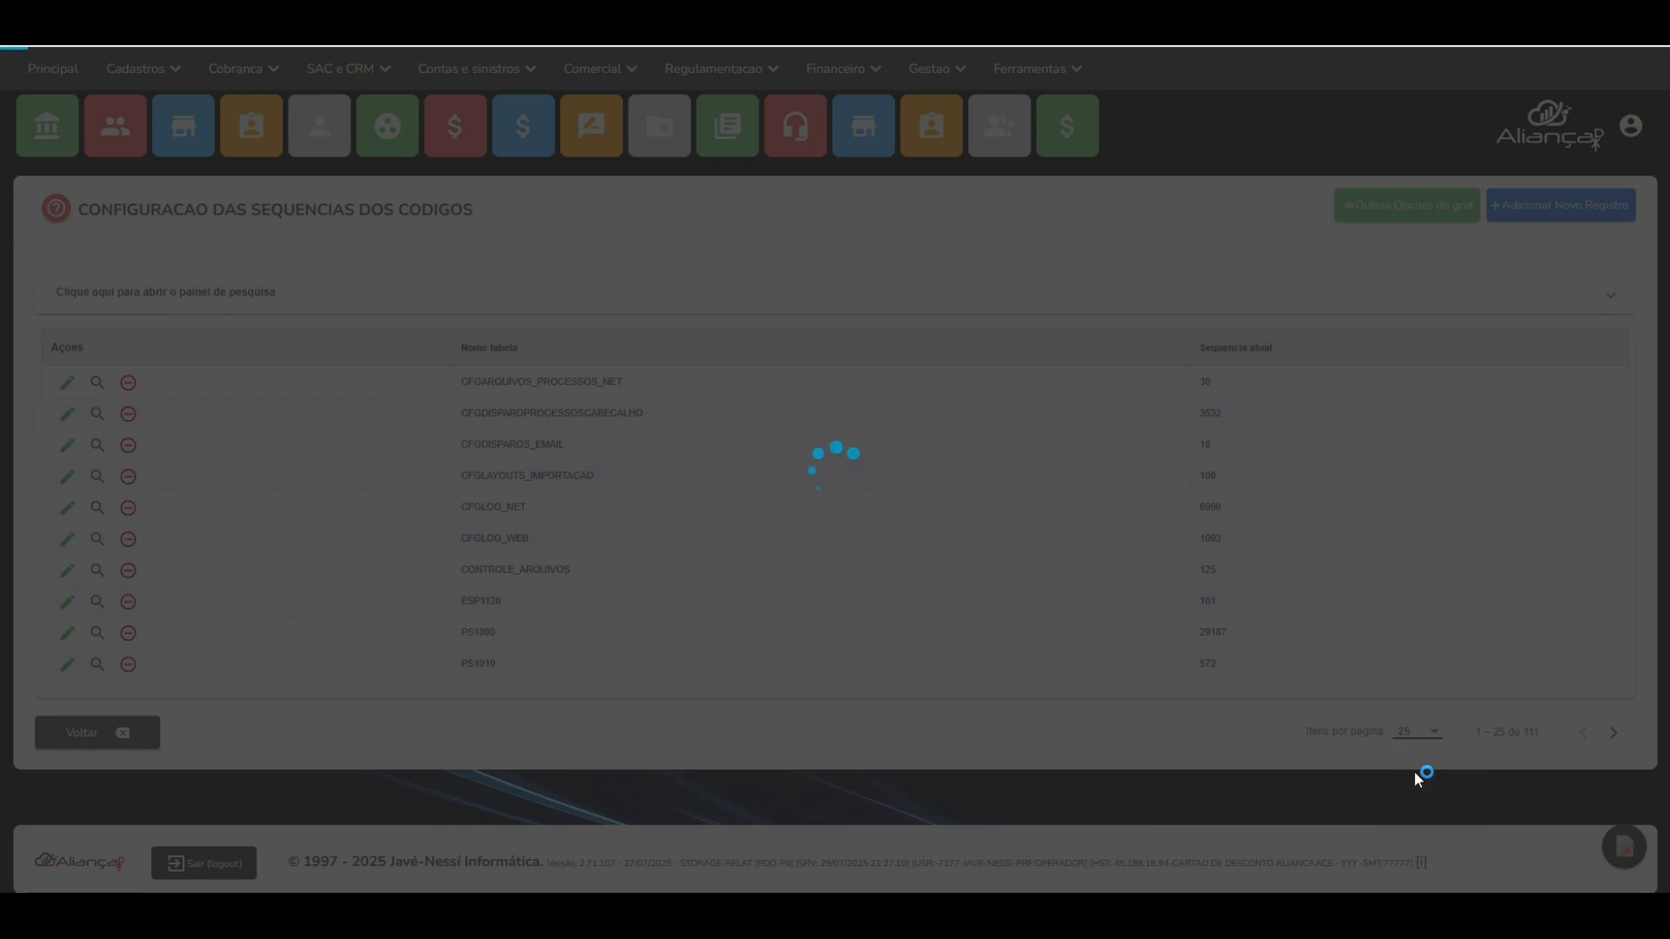
pyautogui.scroll(-3, 635, 520)
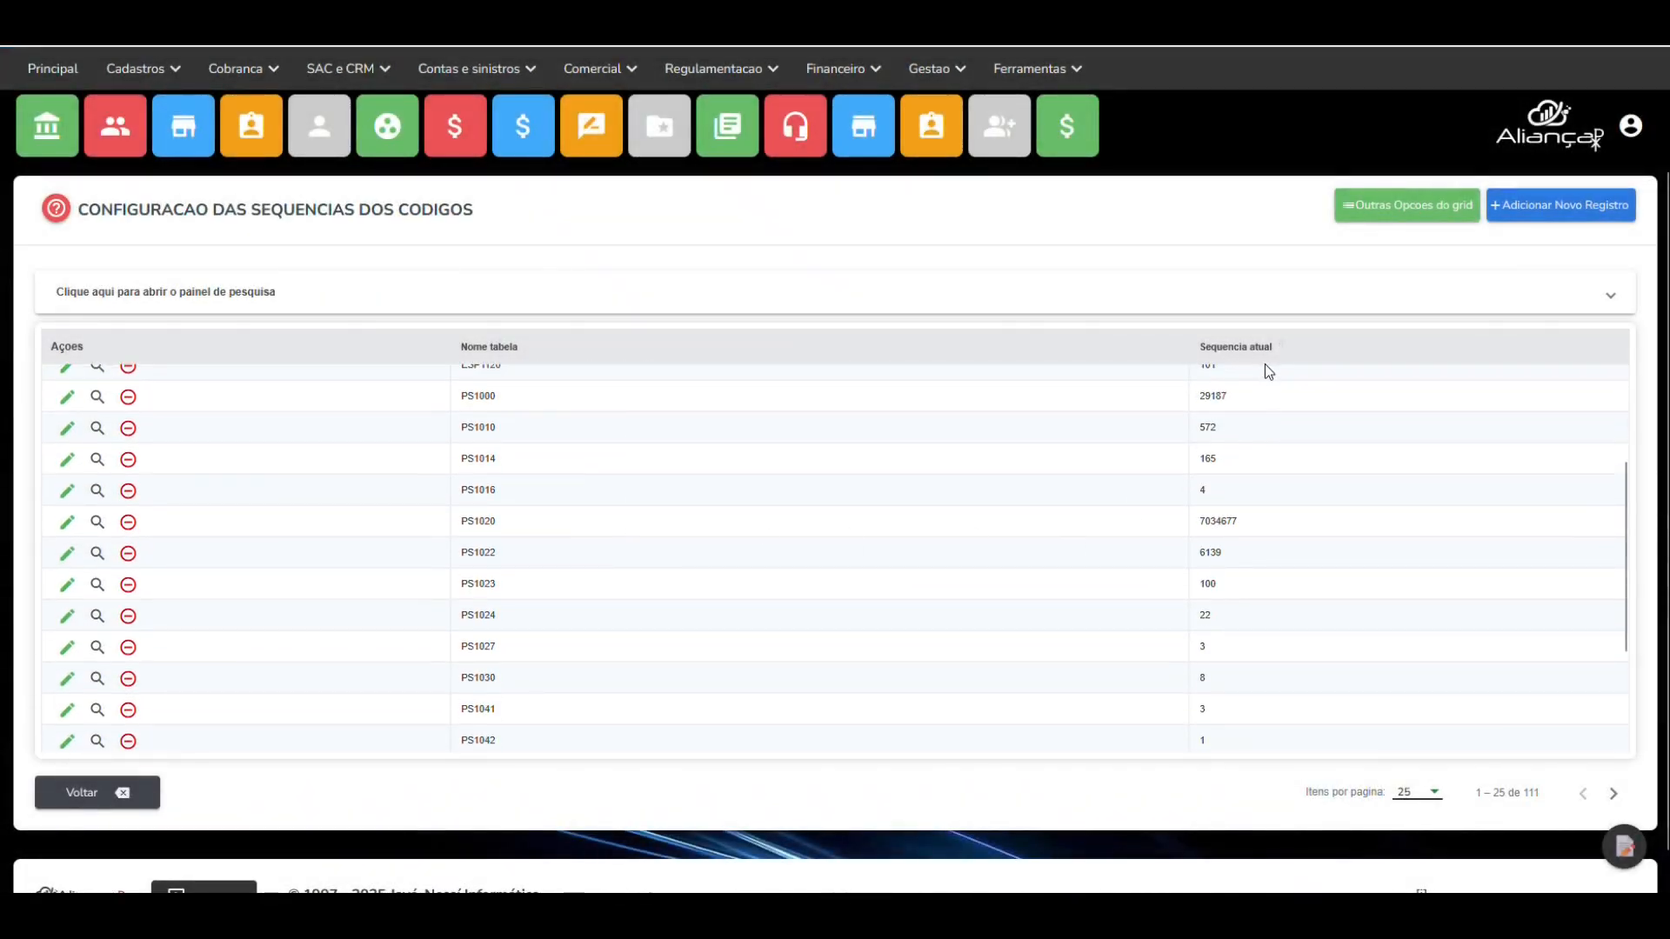
pyautogui.scroll(-4, 1249, 496)
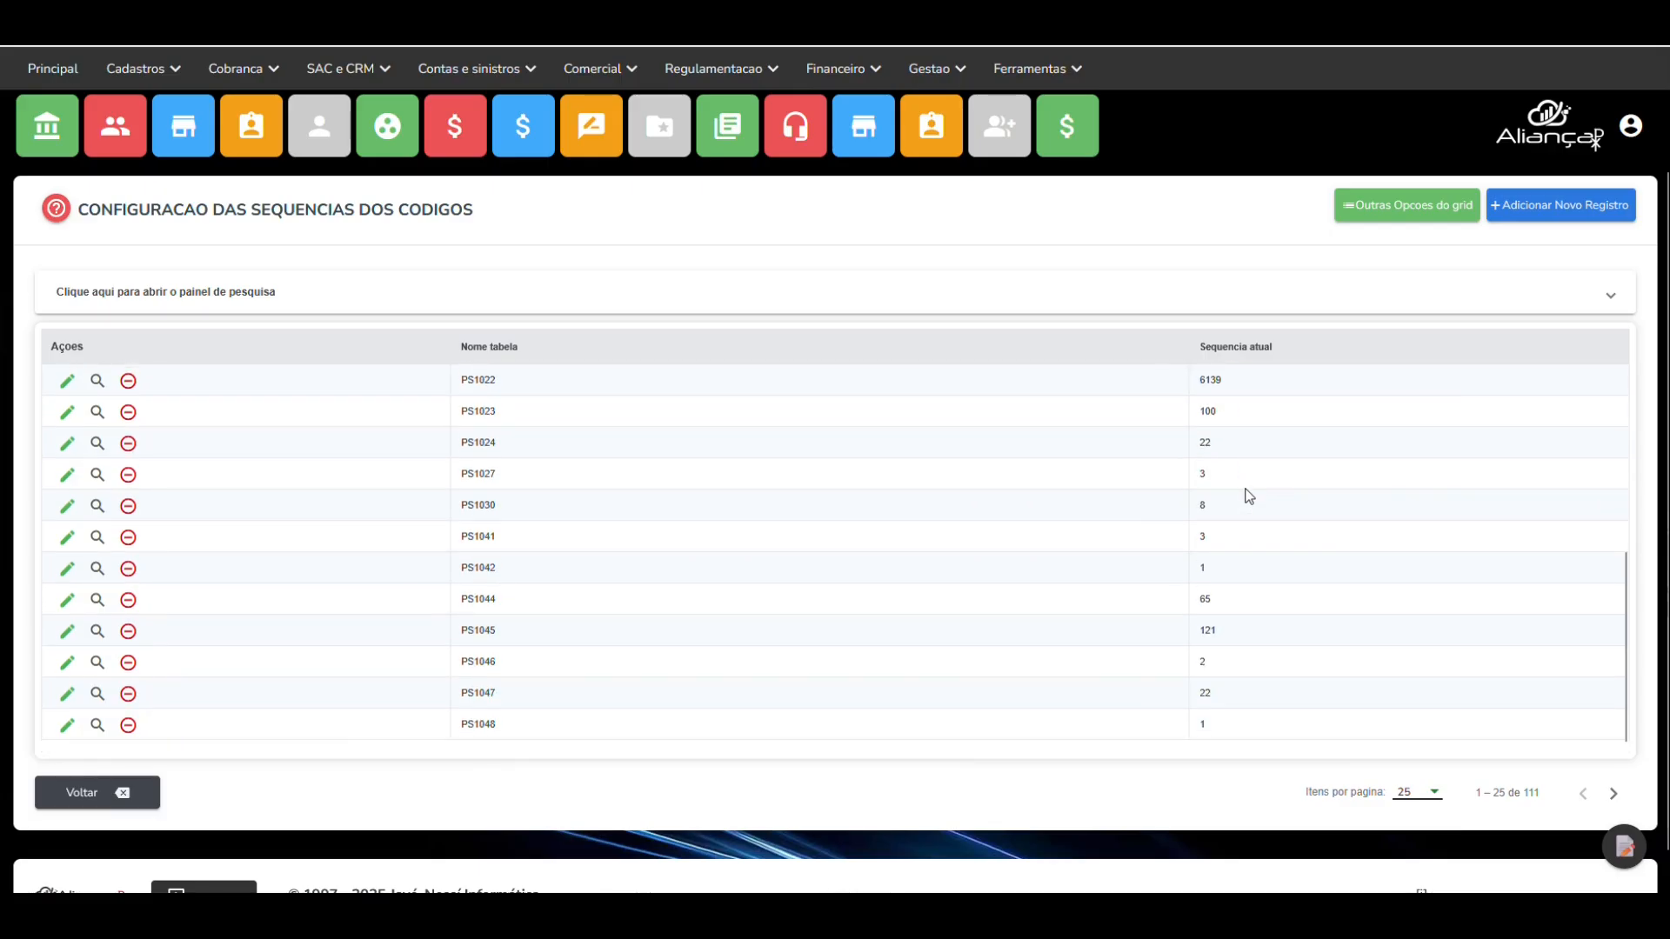
pyautogui.scroll(10, 1249, 496)
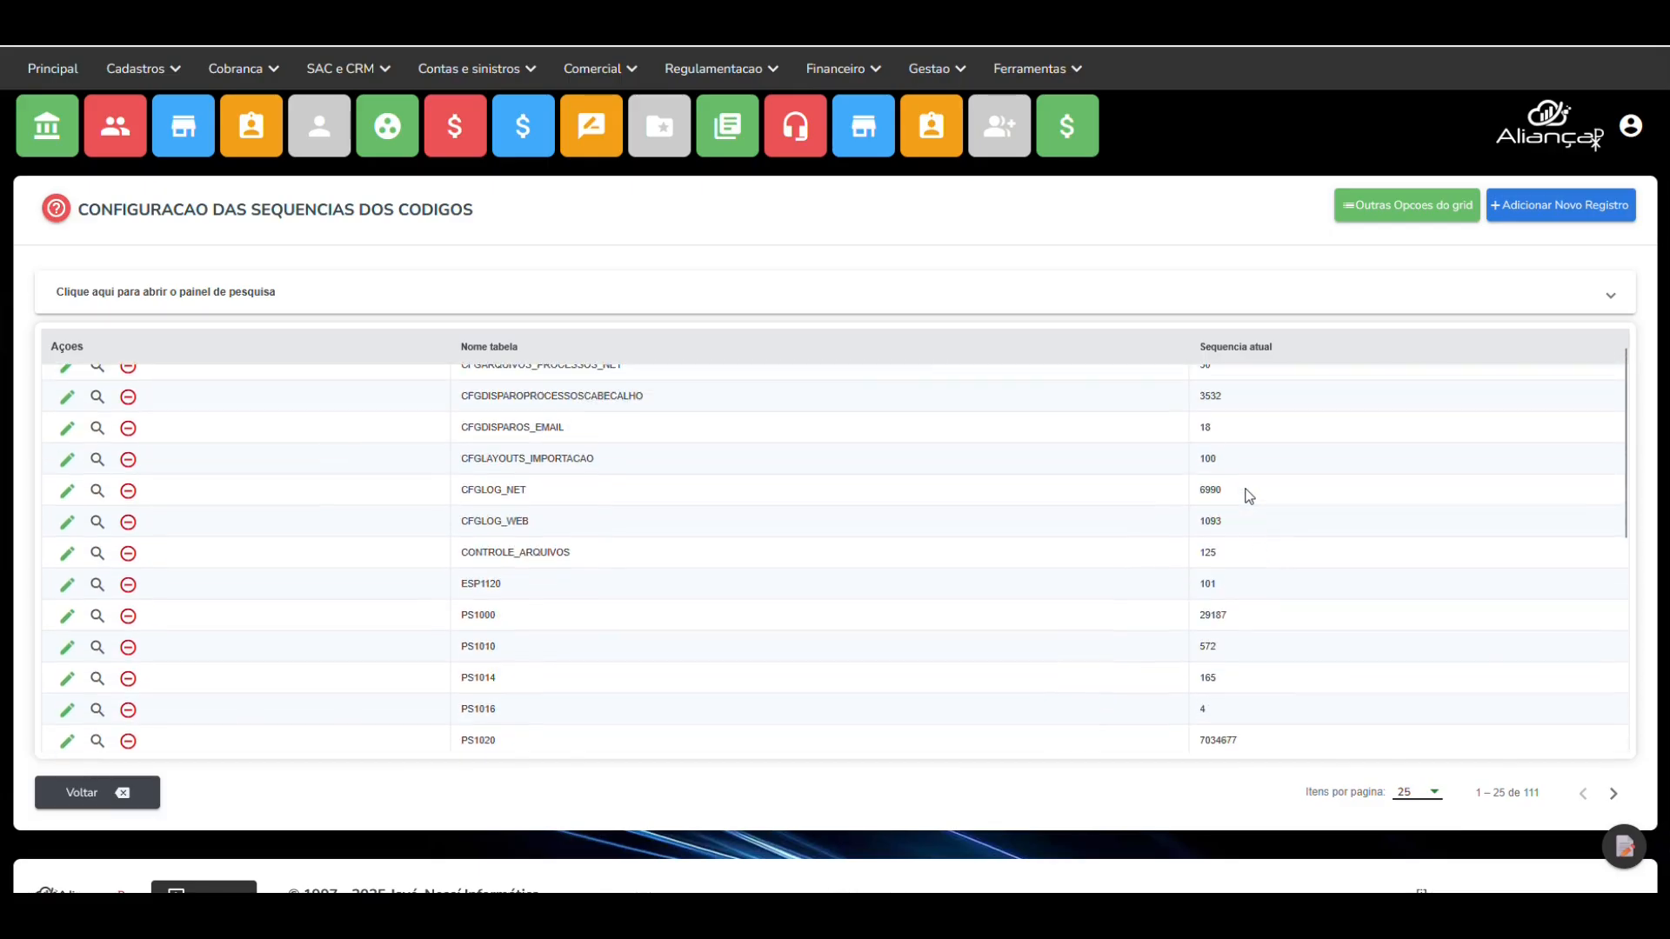
pyautogui.scroll(-1, 1249, 496)
pyautogui.scroll(-10, 1249, 495)
pyautogui.scroll(10, 1248, 496)
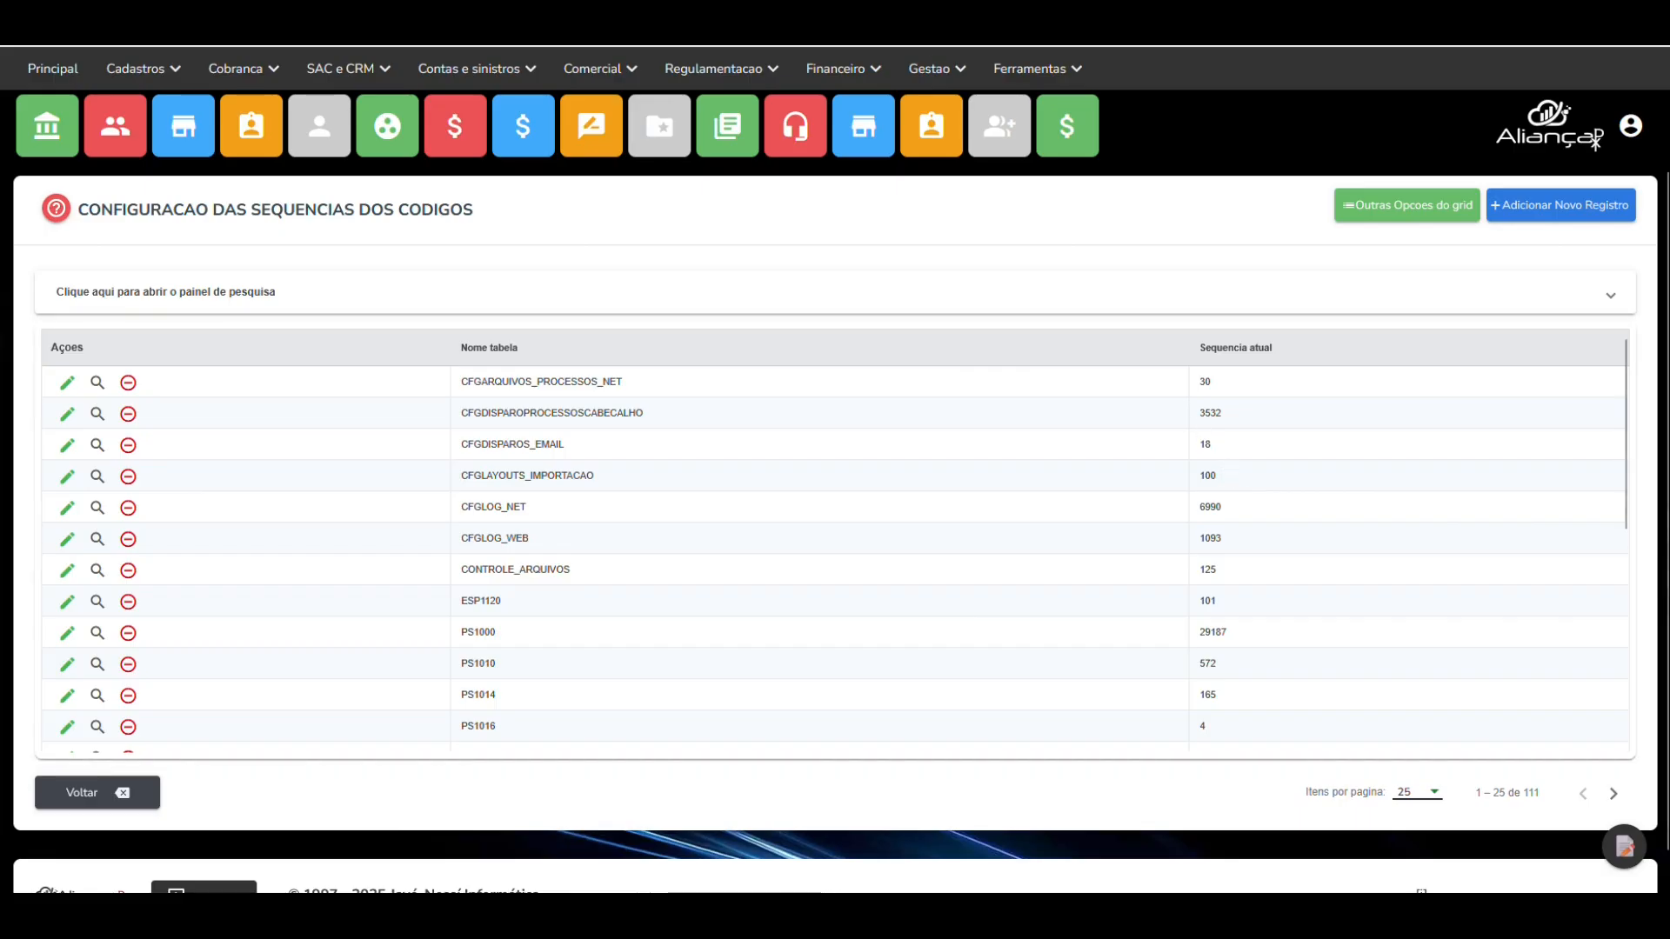
# - Open the person types registry (Cadastro de tipos de pessoas)
pyautogui.click(1033, 69)
pyautogui.moveTo(1043, 136)
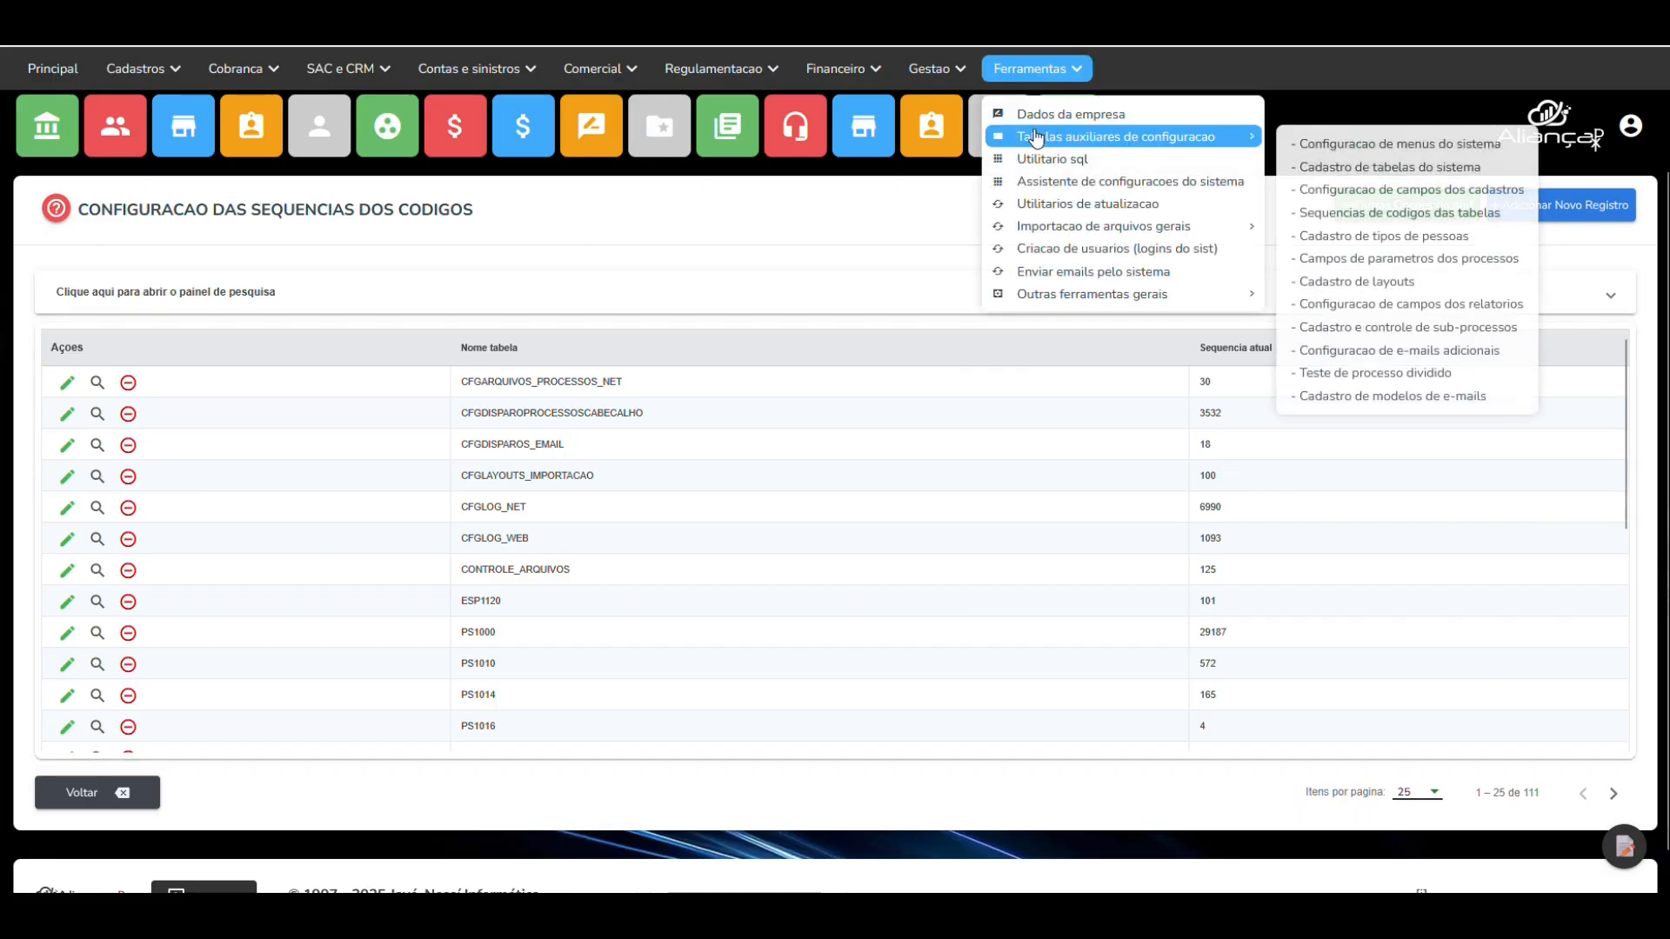
pyautogui.click(1352, 244)
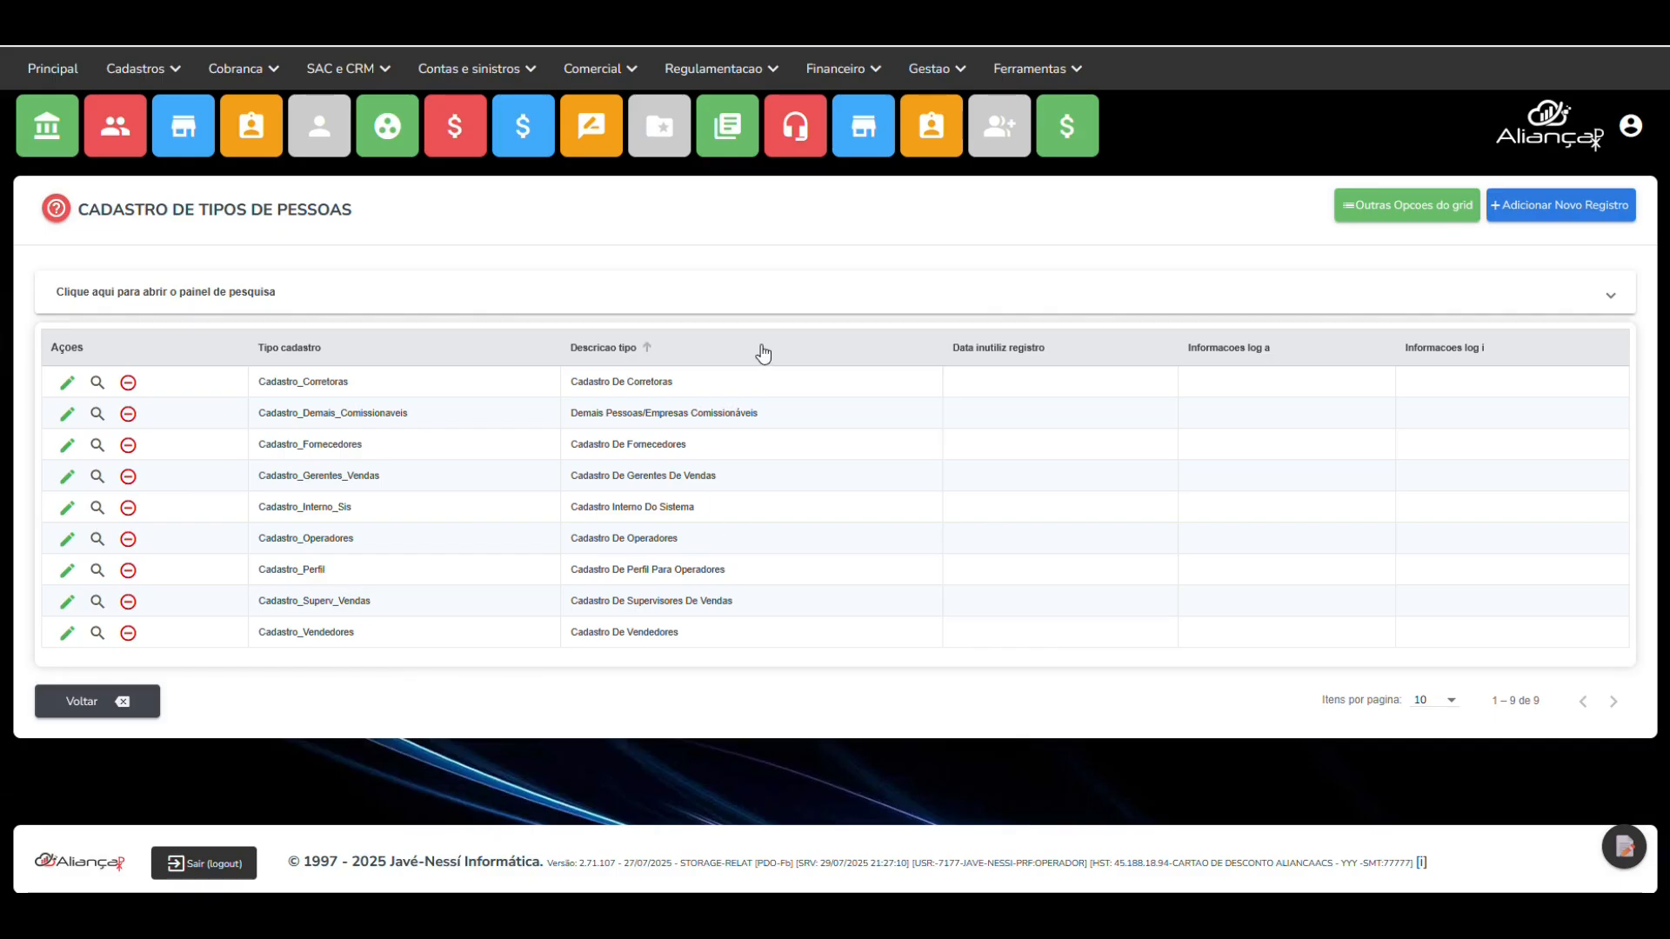
# - Open the process parameter fields (Campos de parametros dos processos) and edit the FLAG_CONCORDA record of process 2
pyautogui.click(1040, 68)
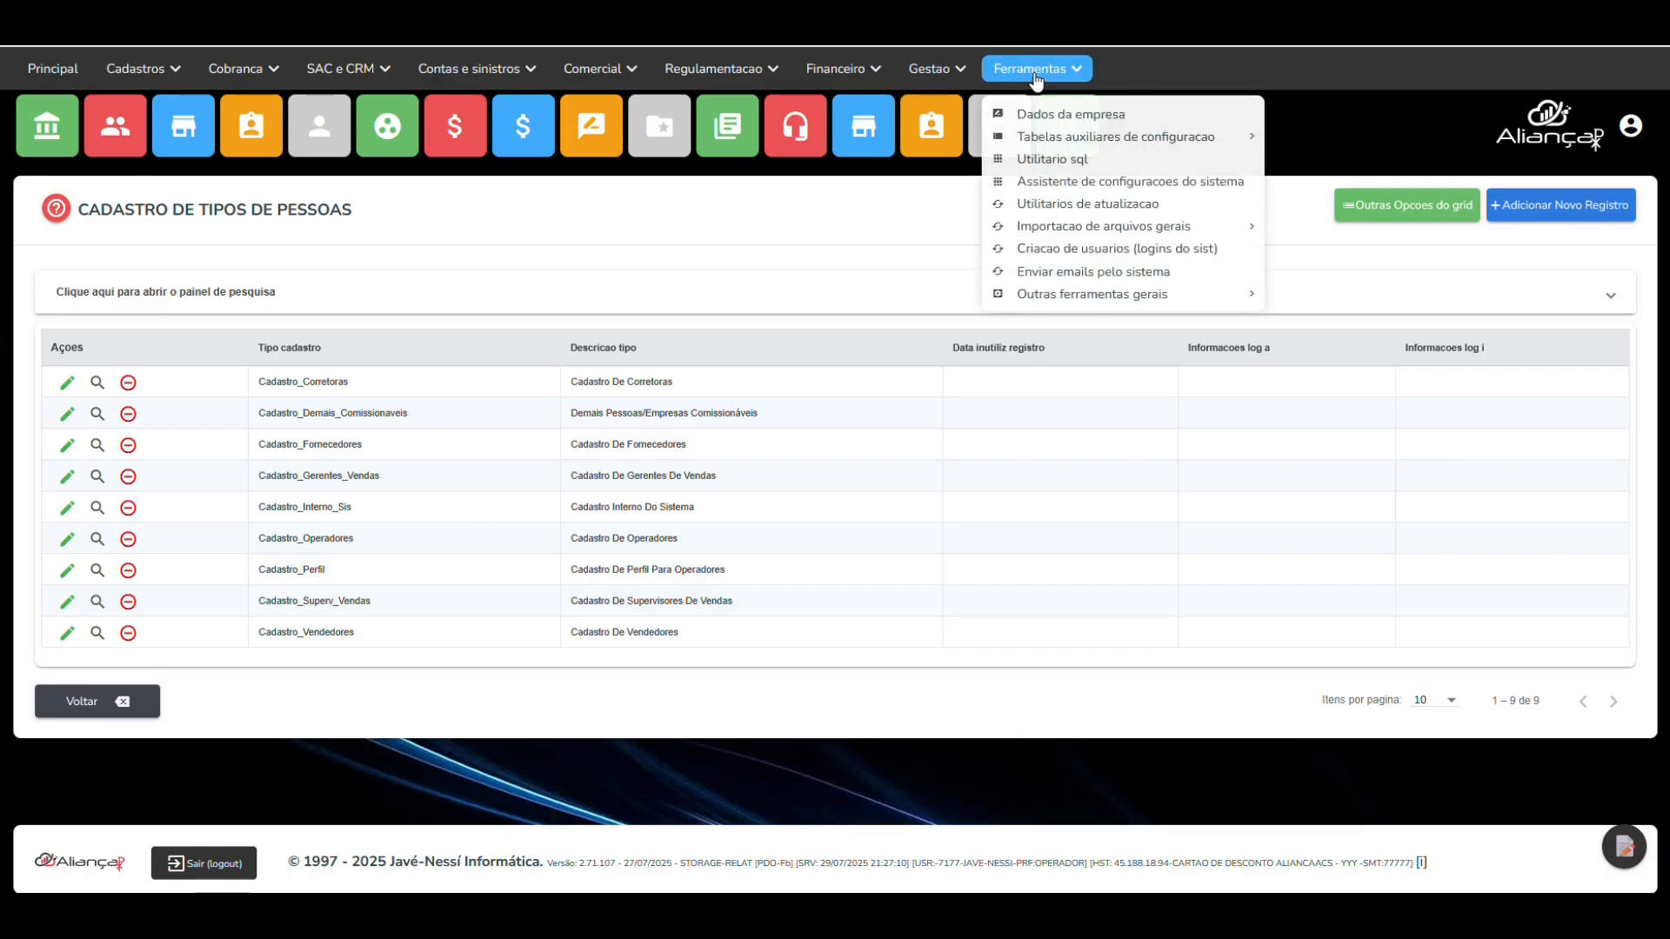
pyautogui.moveTo(1057, 141)
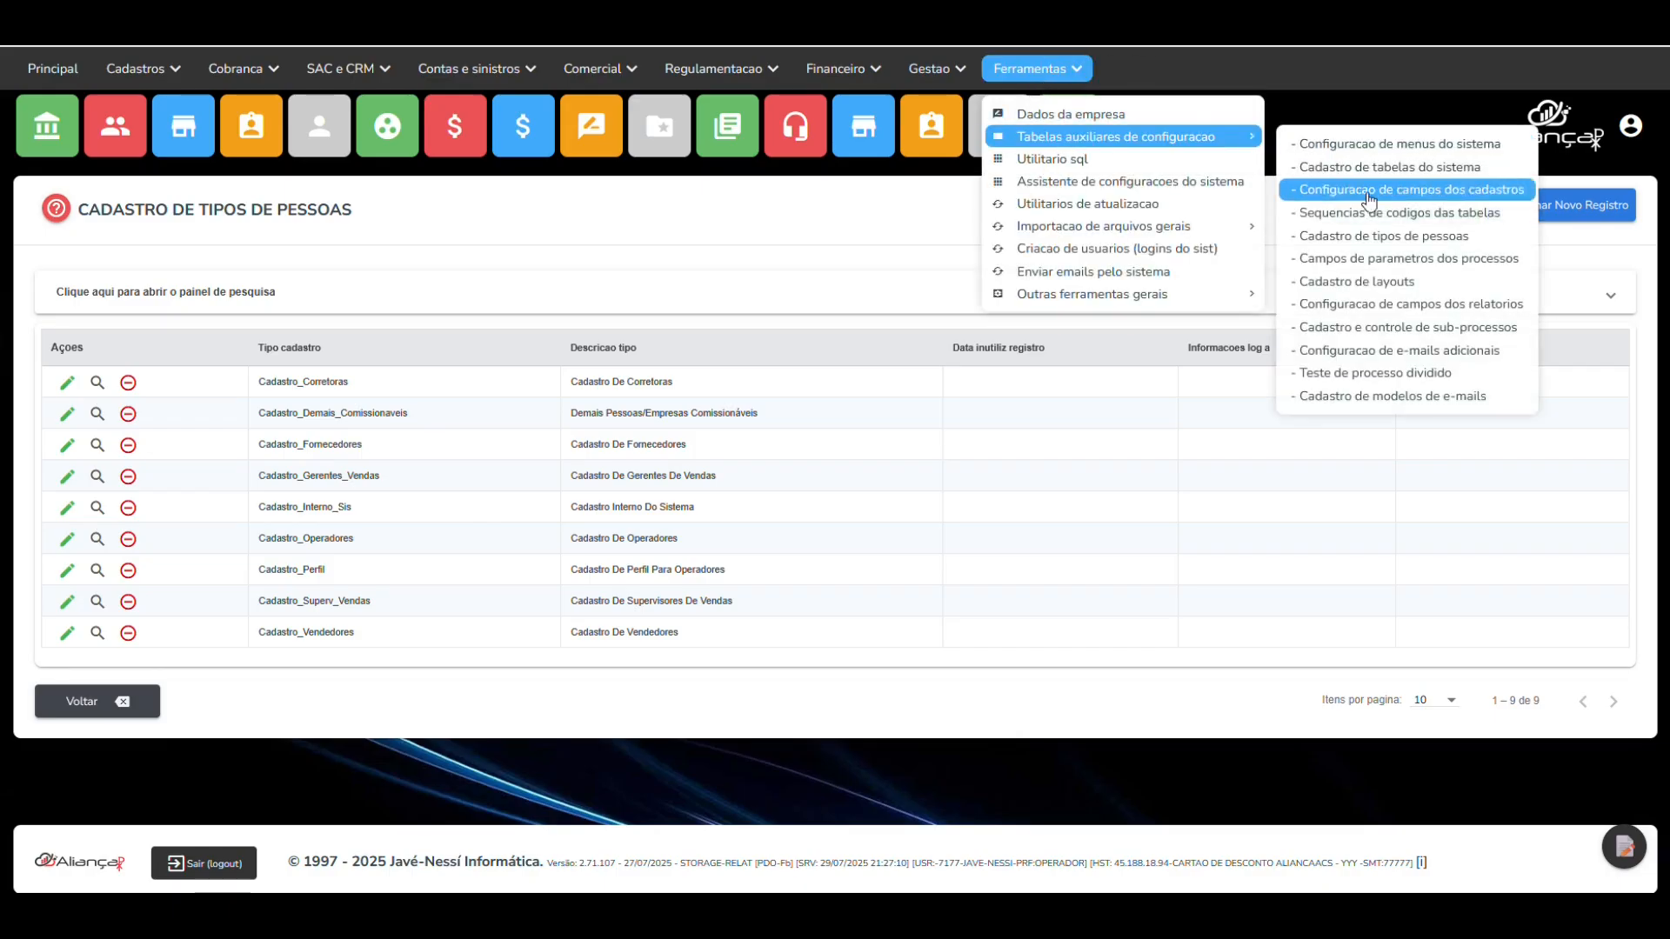
pyautogui.click(1360, 259)
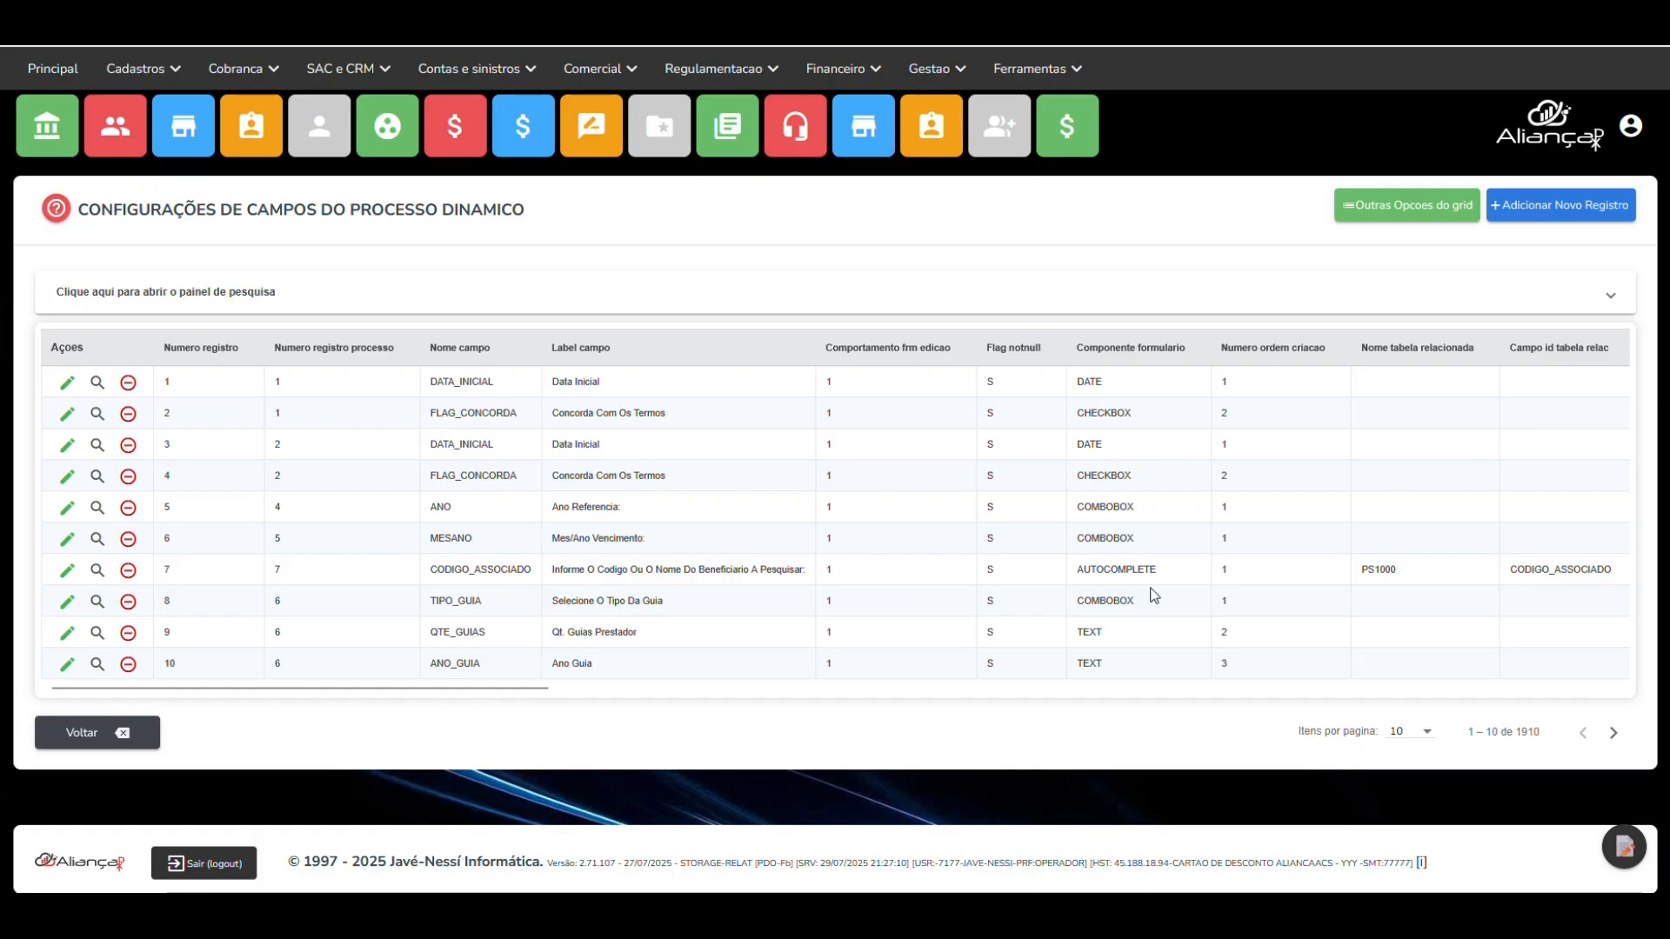
pyautogui.click(67, 476)
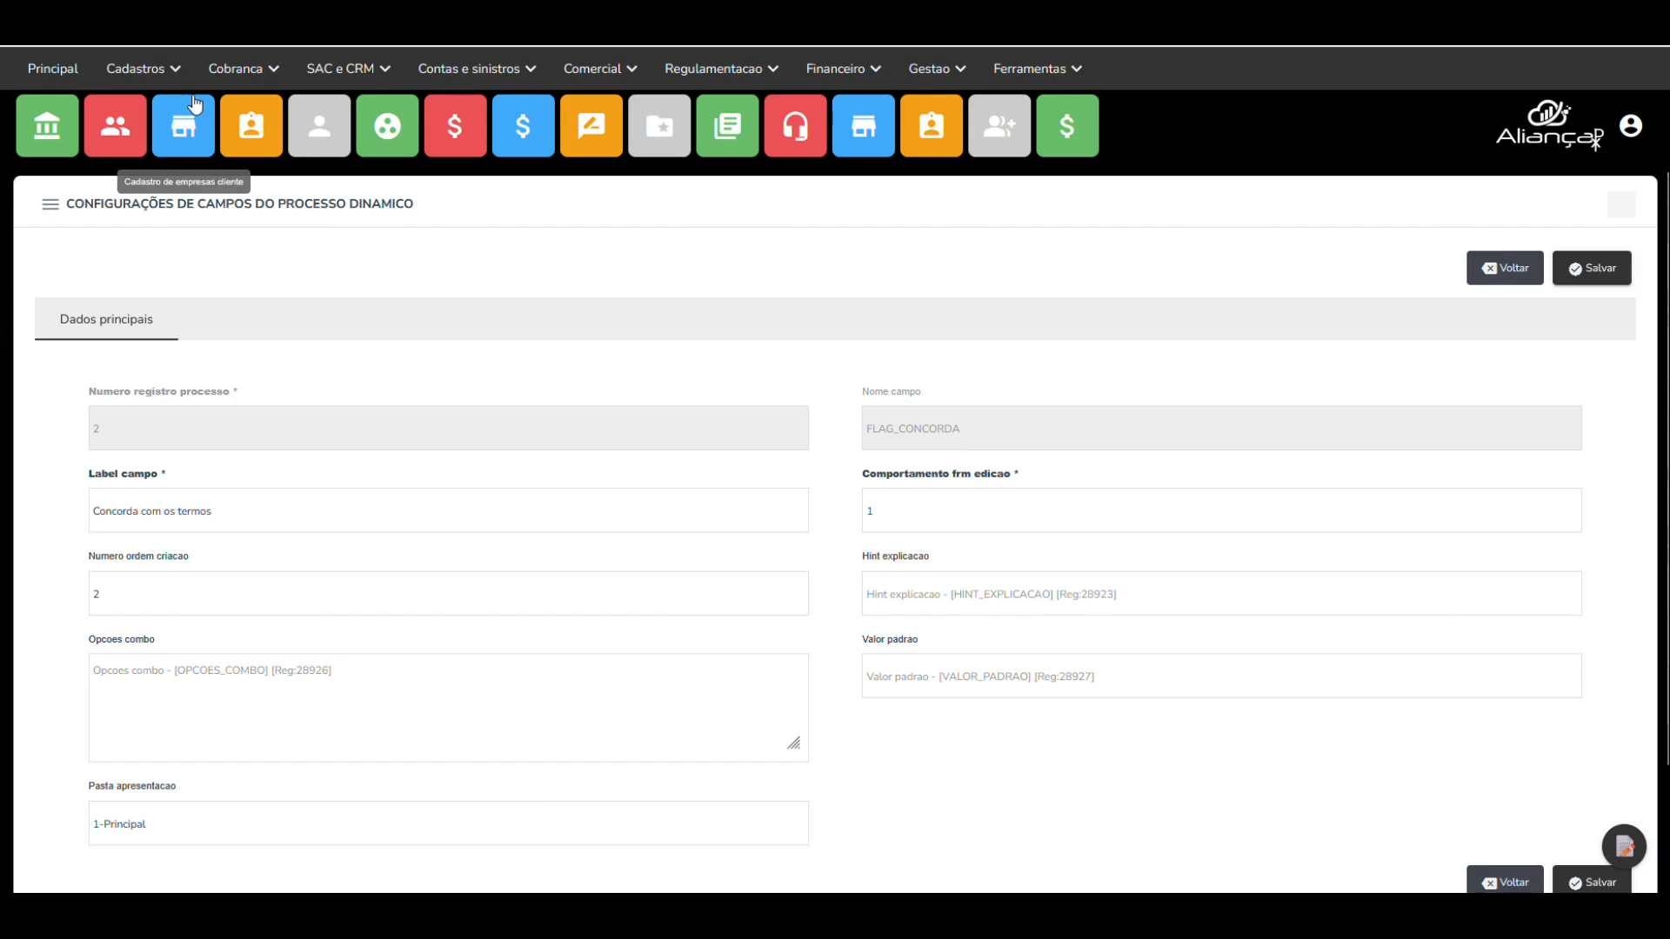
# - Open the Conferencia de baixas por periodo report from the billing and collection reports
pyautogui.moveTo(220, 78)
pyautogui.moveTo(330, 365)
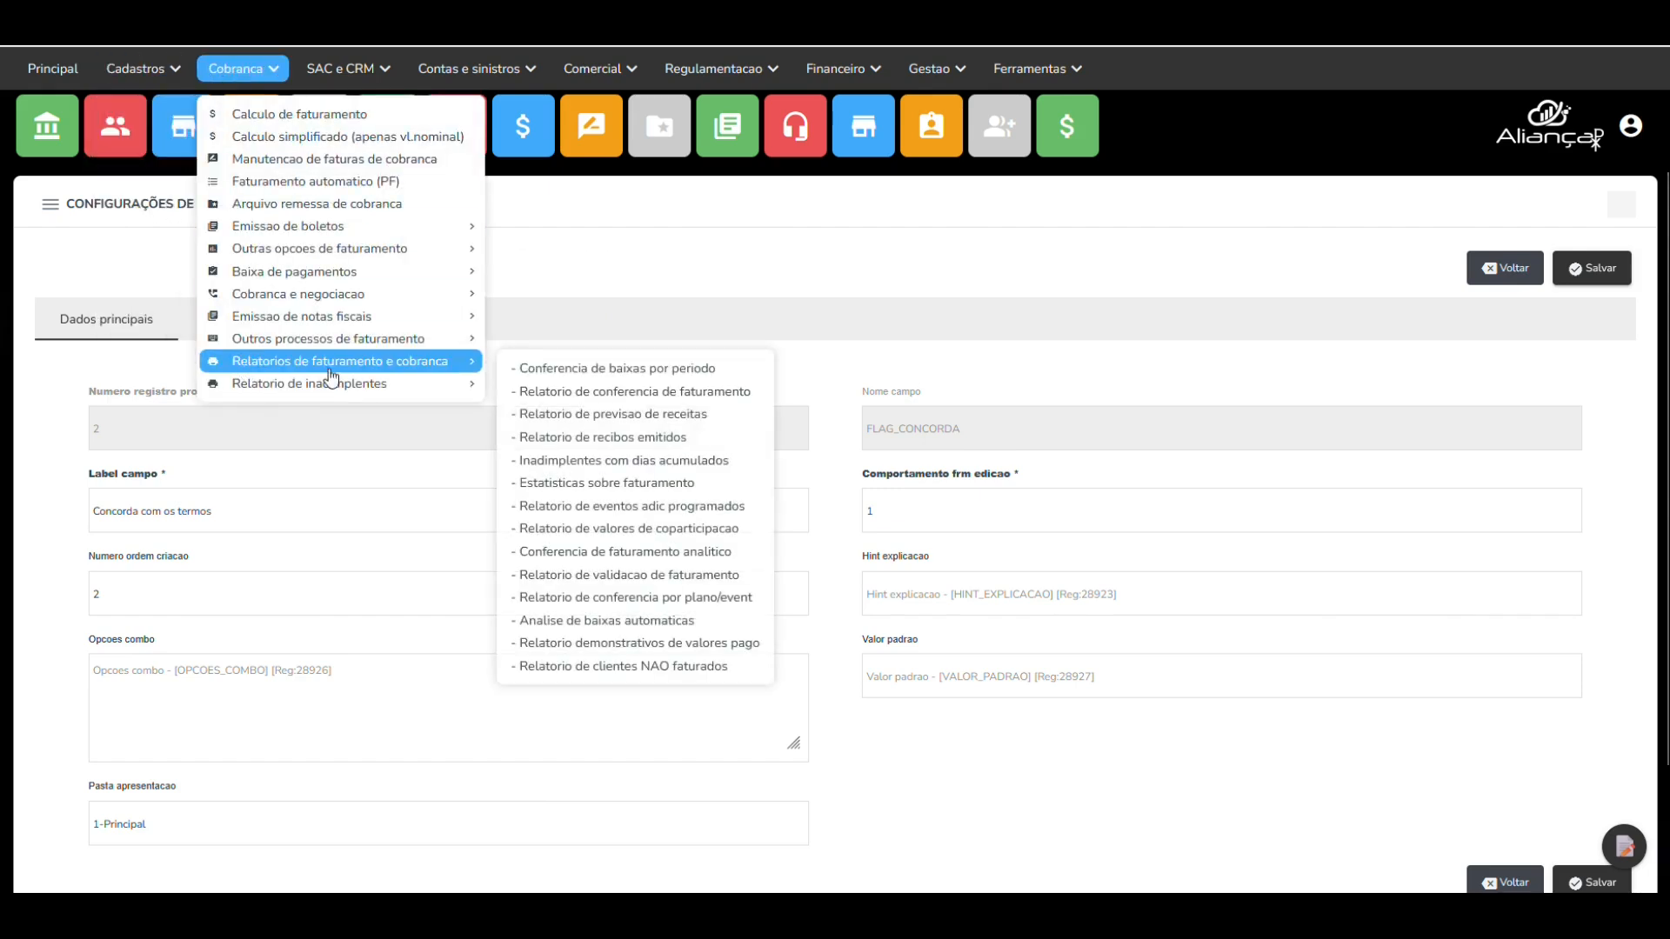
pyautogui.click(526, 369)
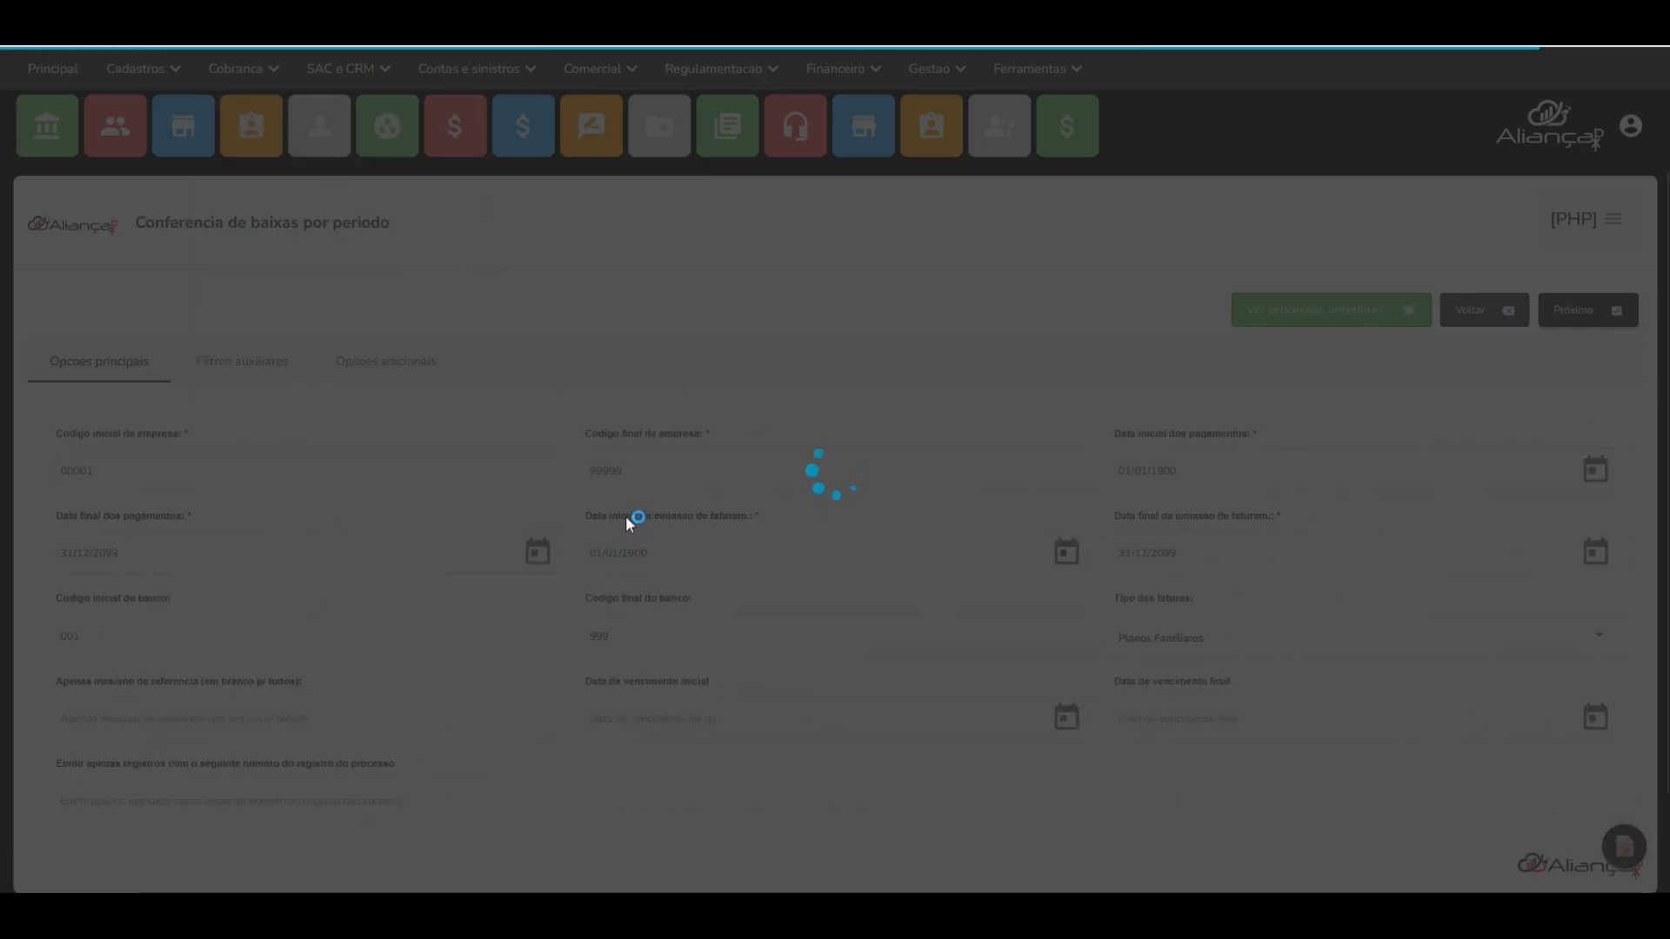
# - Examine the configuration options of the Codigo final da empresa field and of Ordem dos dados in Filtros auxiliares
pyautogui.rightClick(649, 474)
pyautogui.moveTo(677, 526)
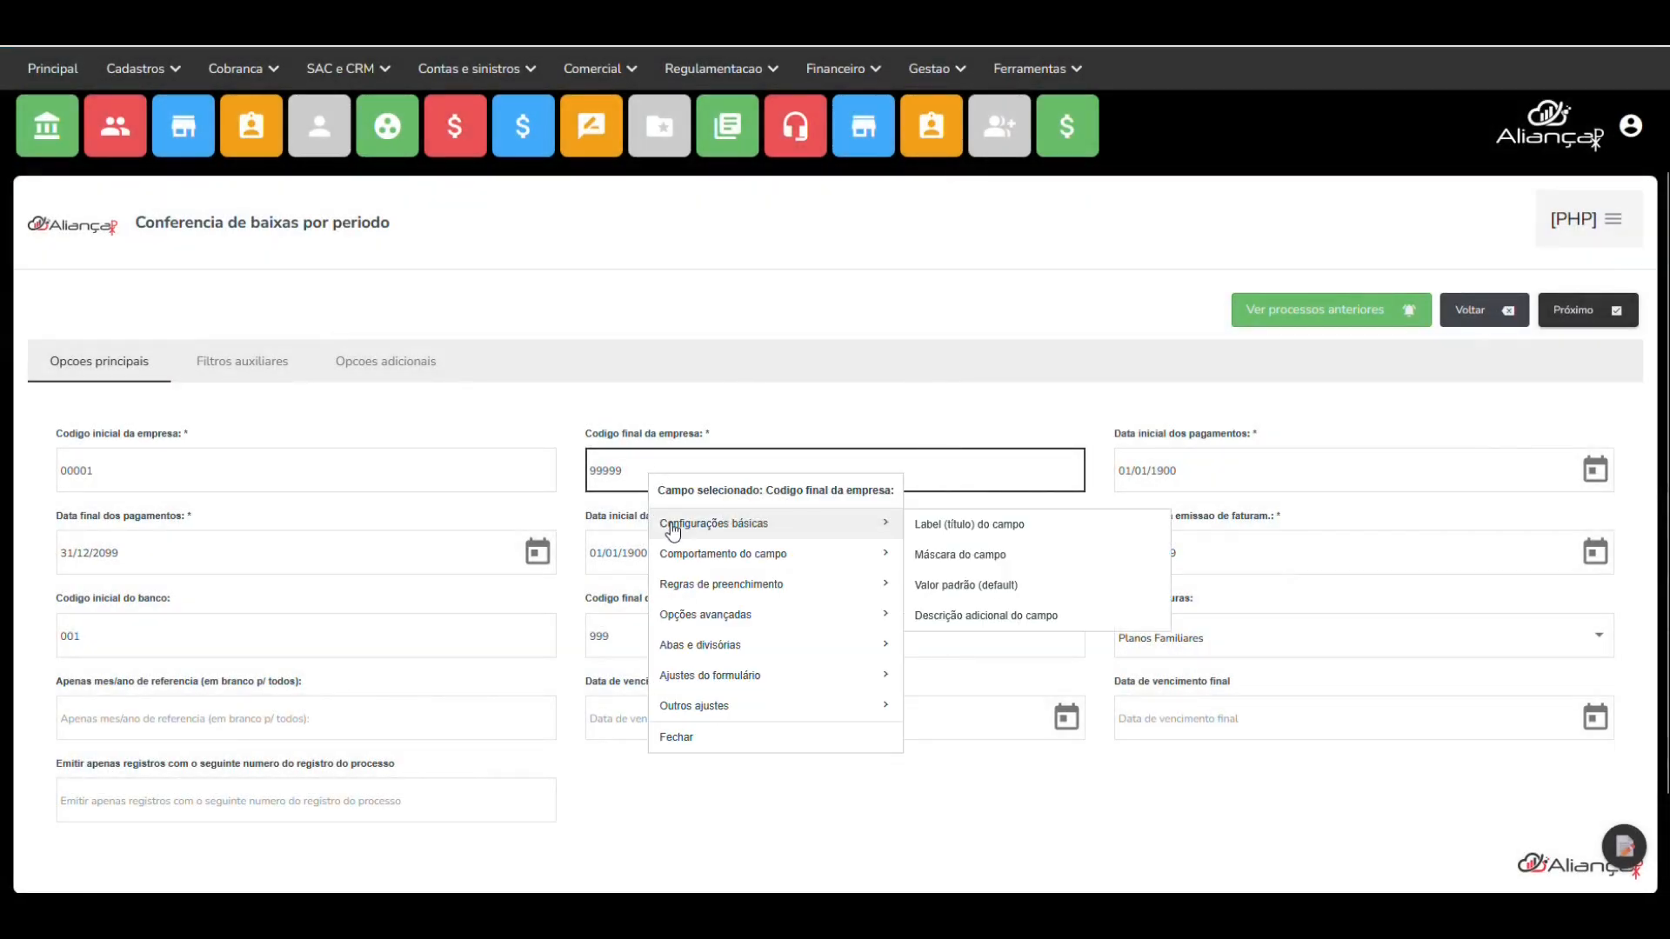
pyautogui.moveTo(672, 568)
pyautogui.moveTo(703, 616)
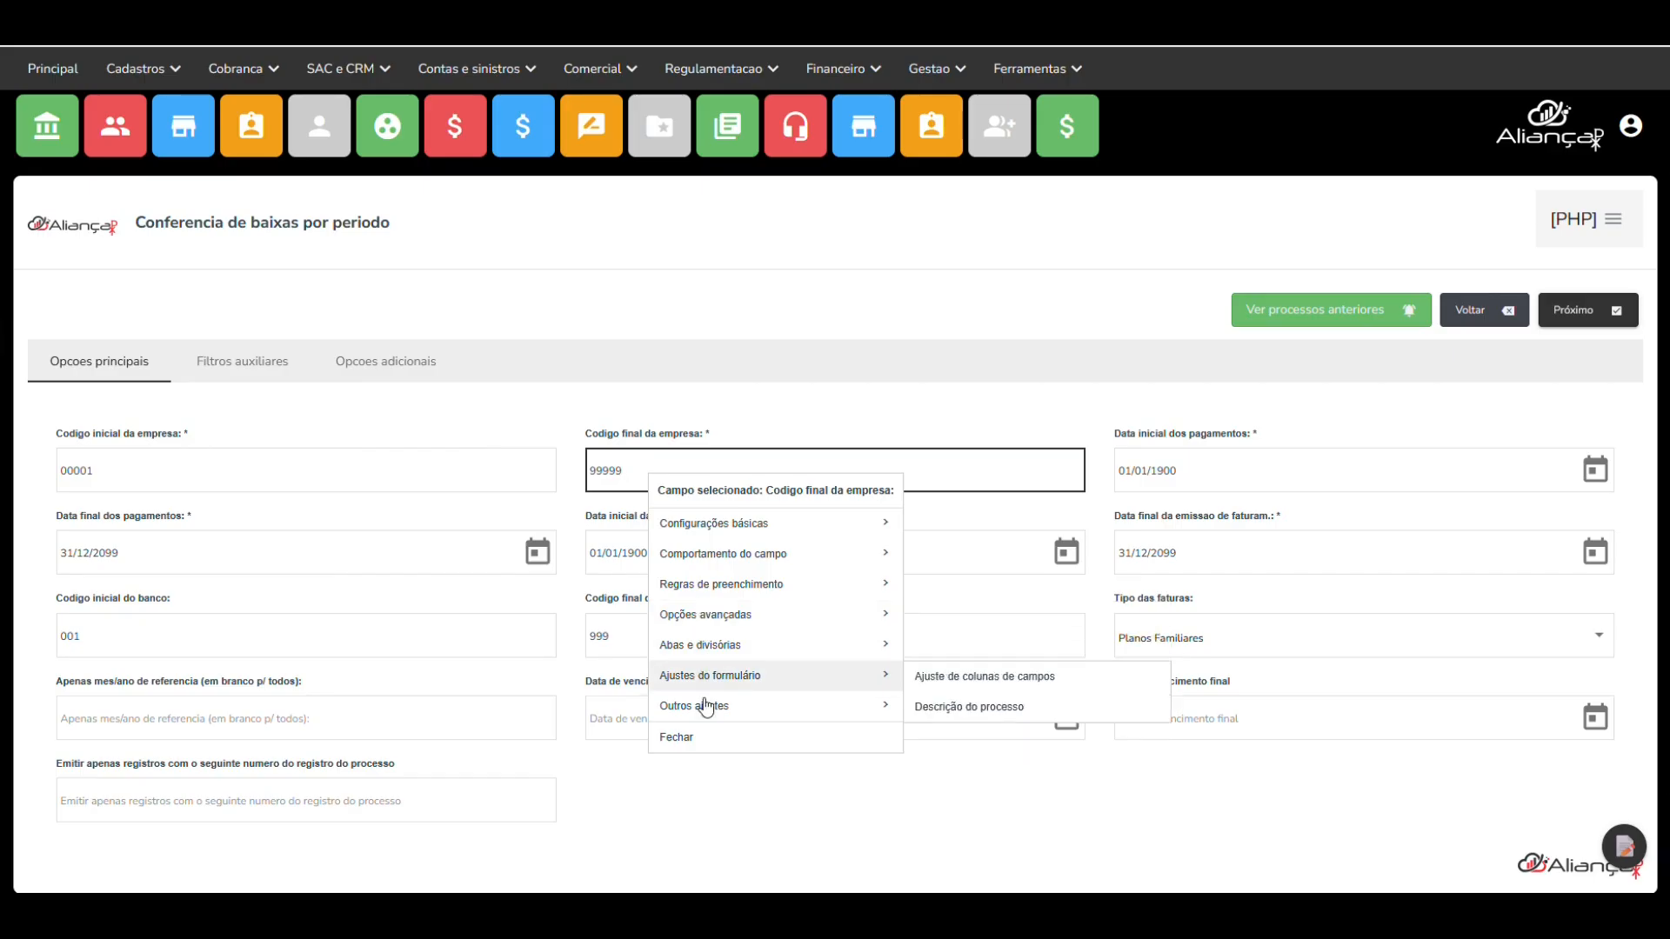
pyautogui.moveTo(774, 523)
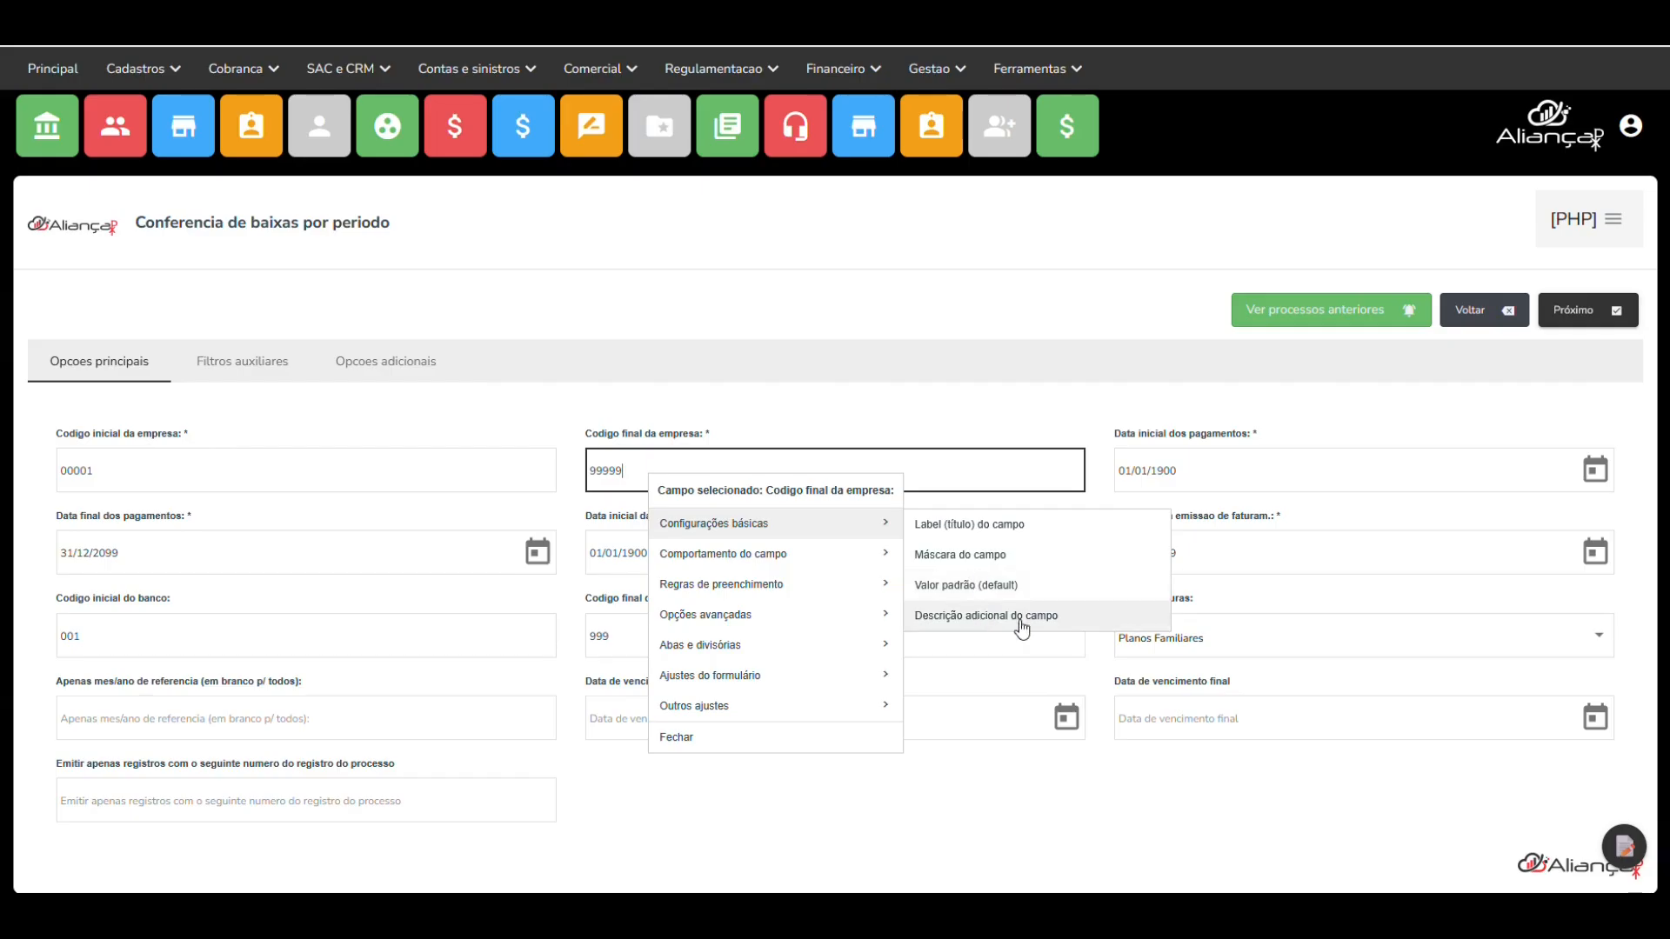
pyautogui.click(211, 366)
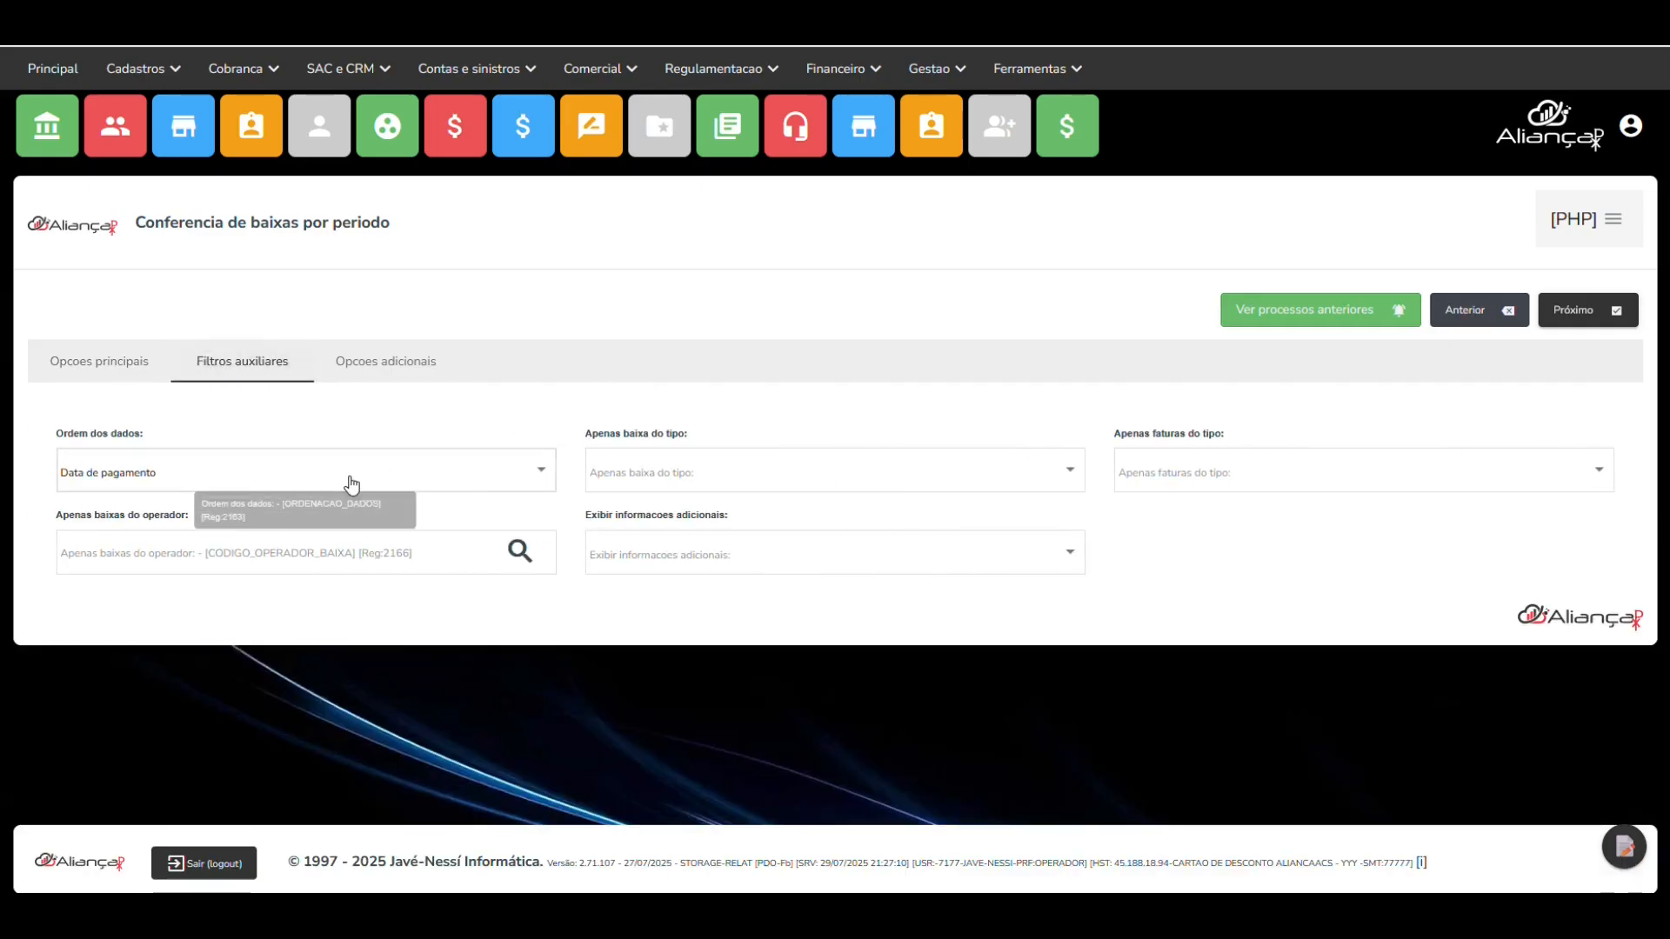
pyautogui.rightClick(348, 474)
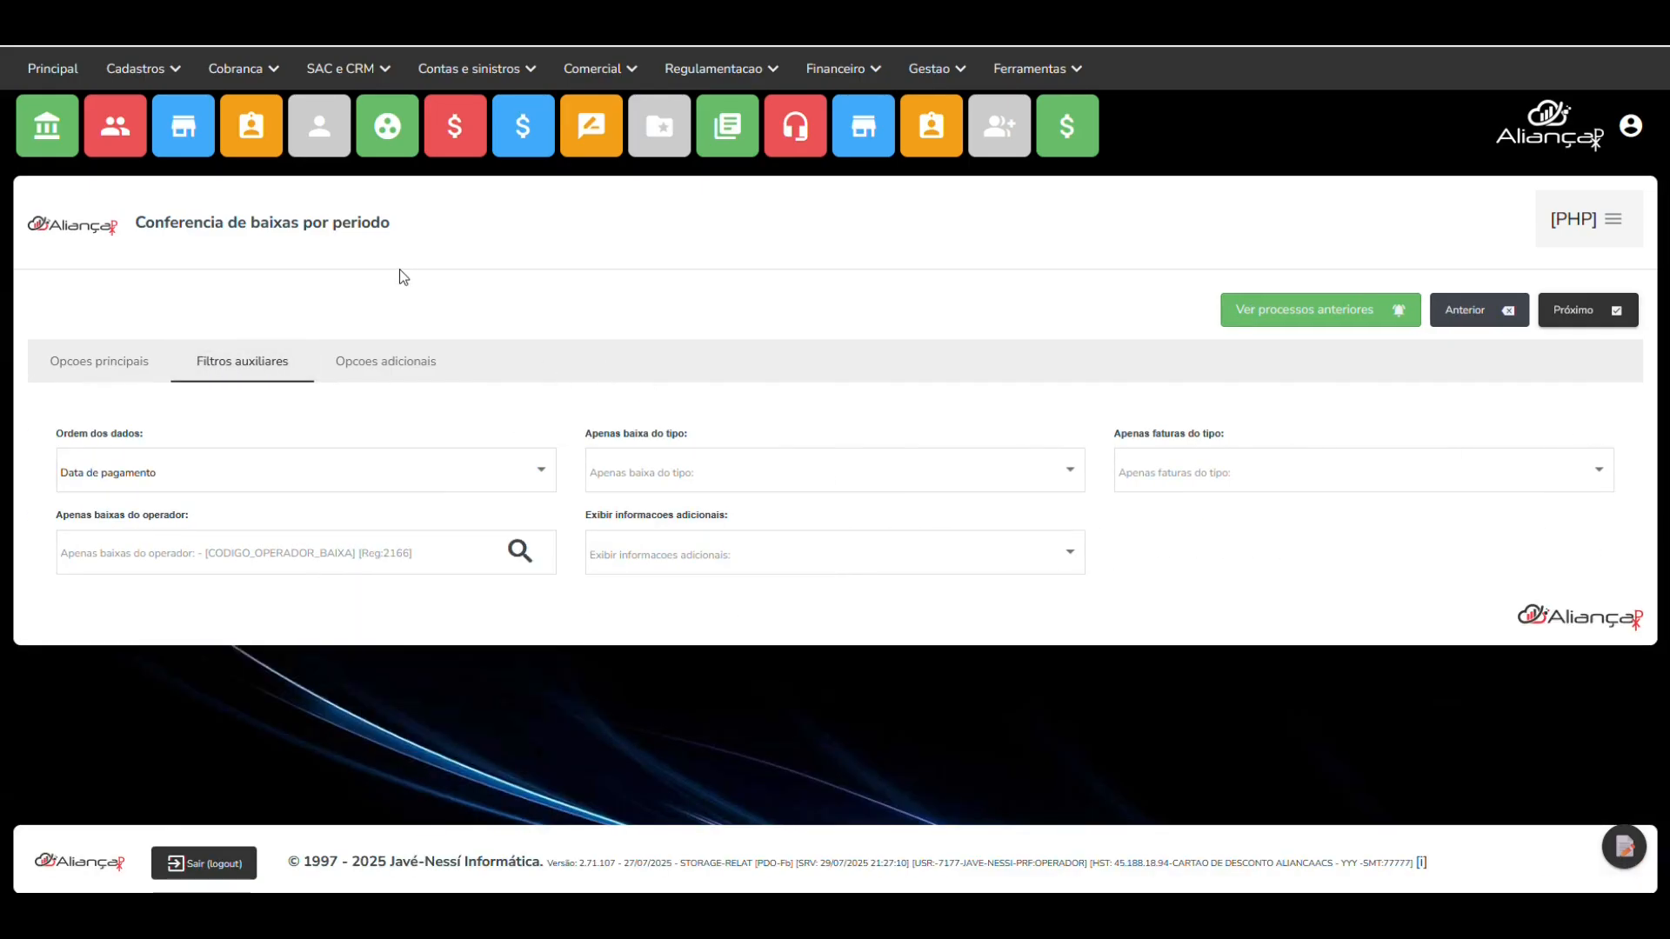
# - Open the layouts registry (Cadastro de layouts) from the auxiliary configuration tables
pyautogui.click(1036, 68)
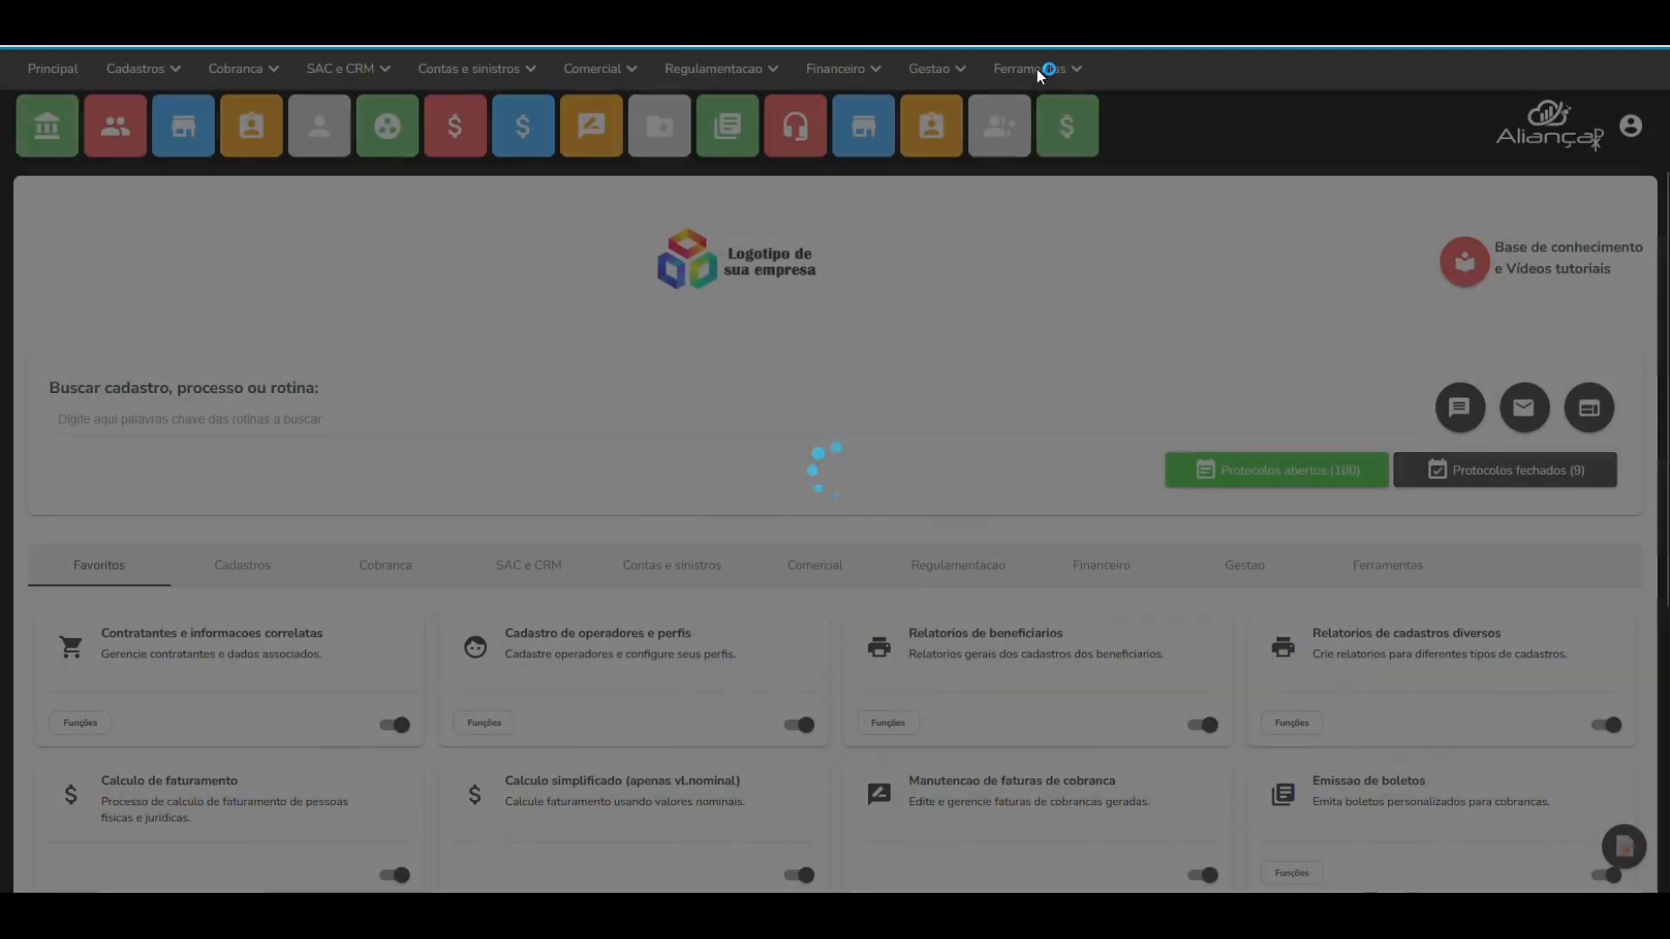
pyautogui.moveTo(1059, 149)
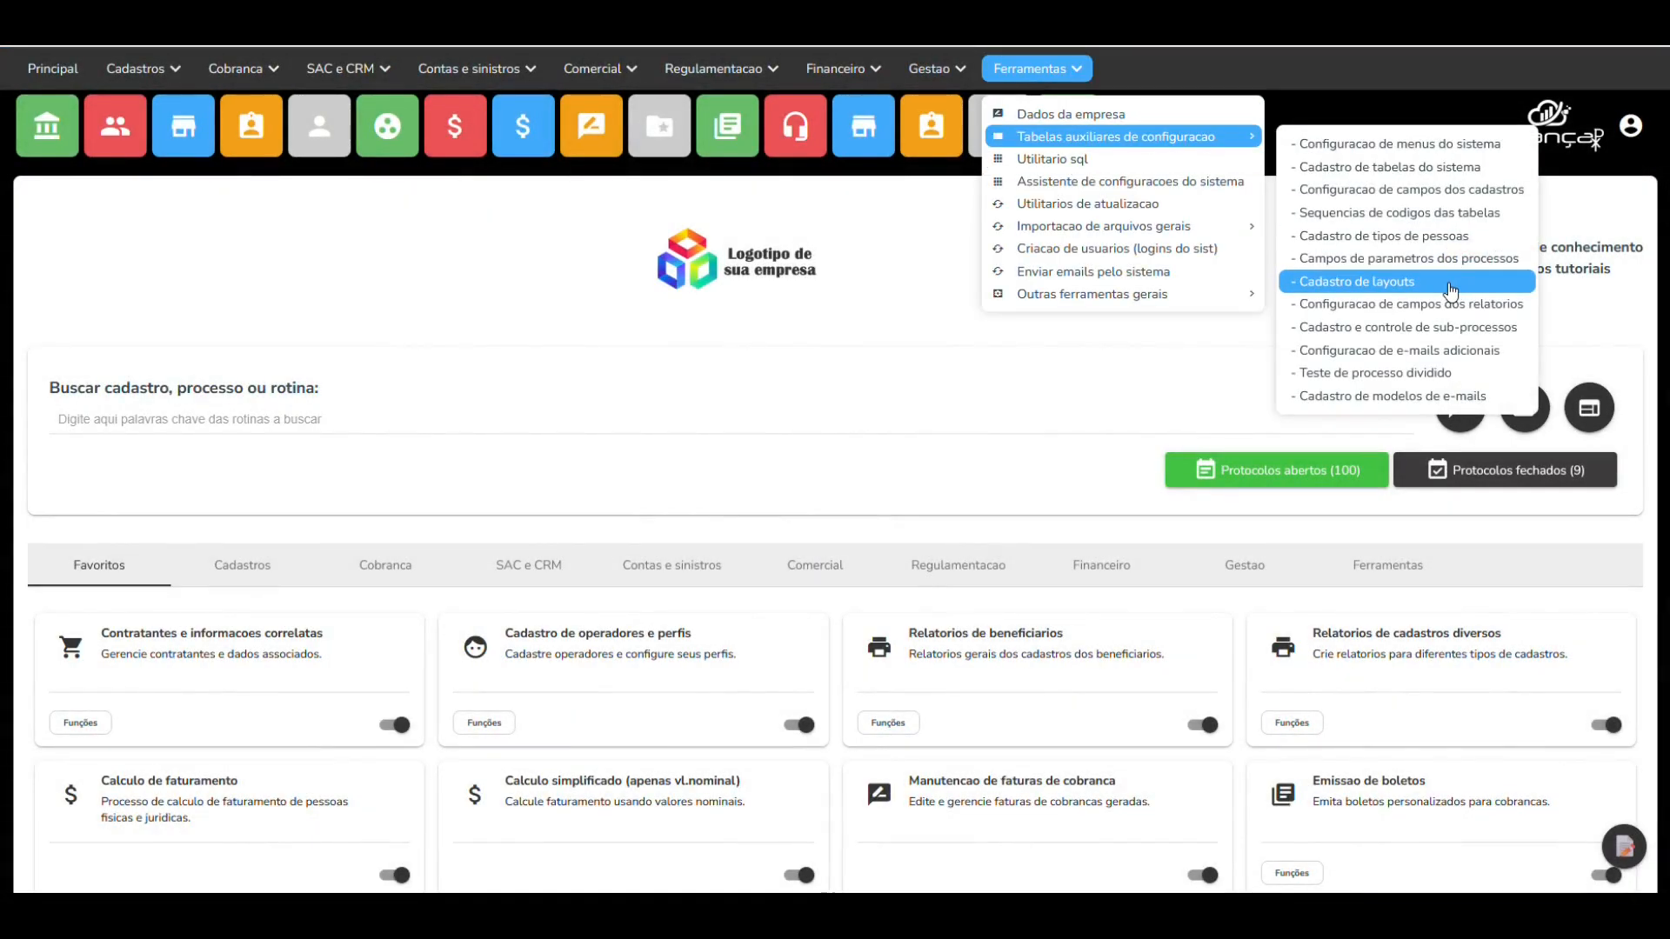
pyautogui.click(1387, 282)
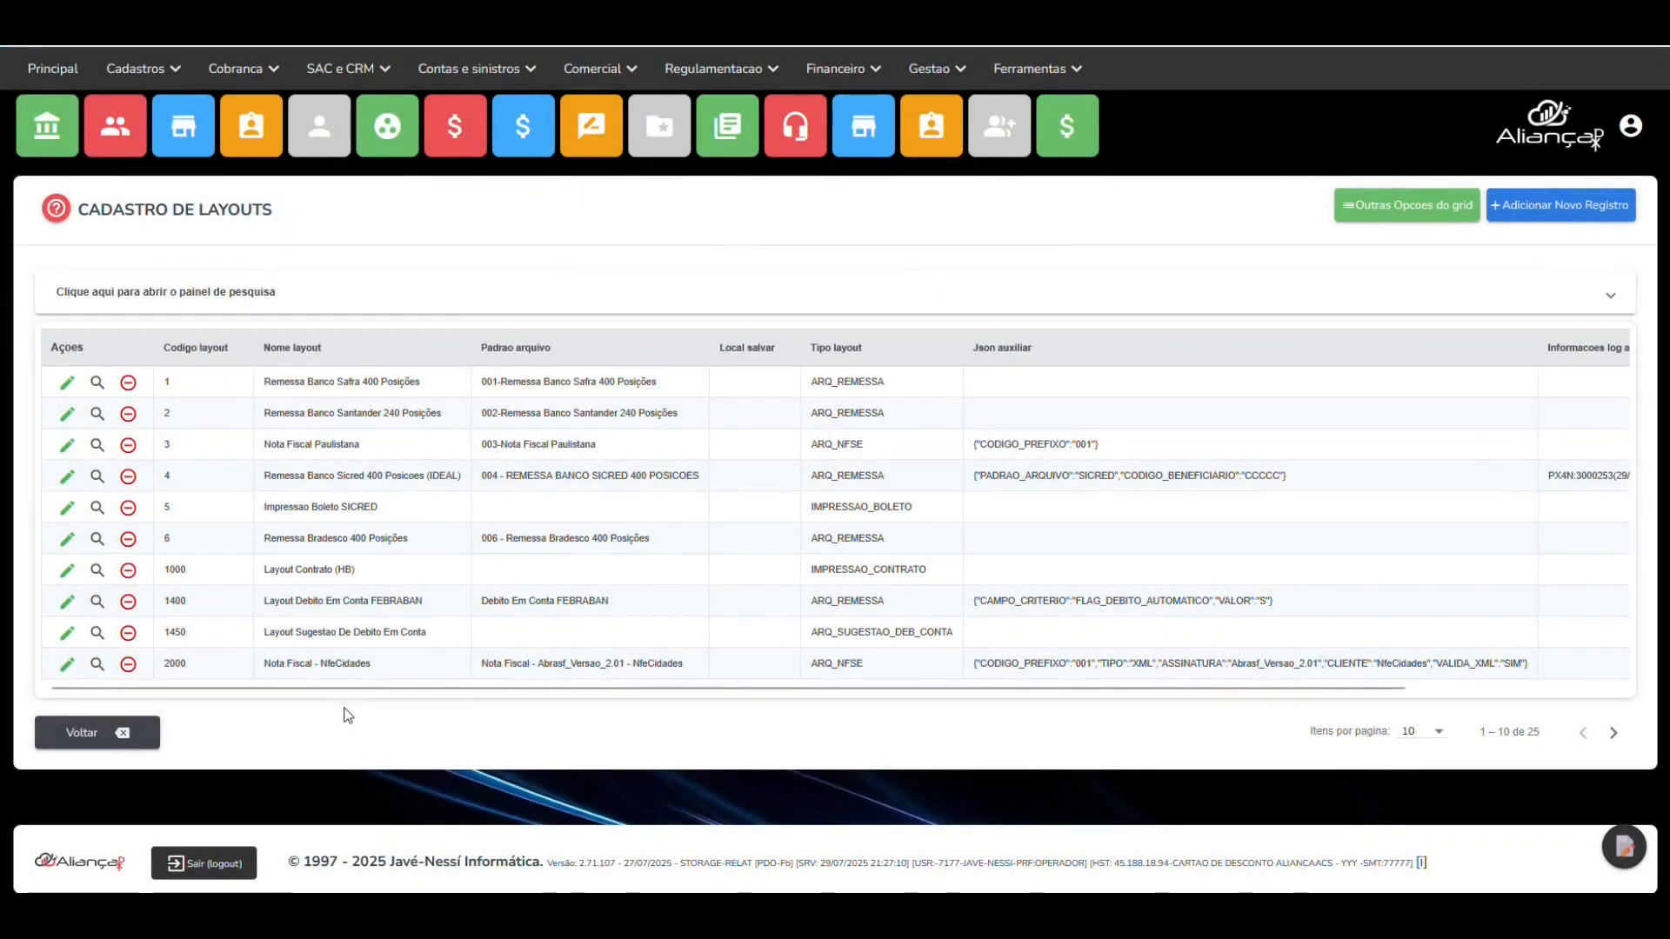
# - List 25 layouts per page, open layout 5 (Impressao boleto SICRED) to view its available sub-registries, and return to the layouts list
pyautogui.click(1418, 731)
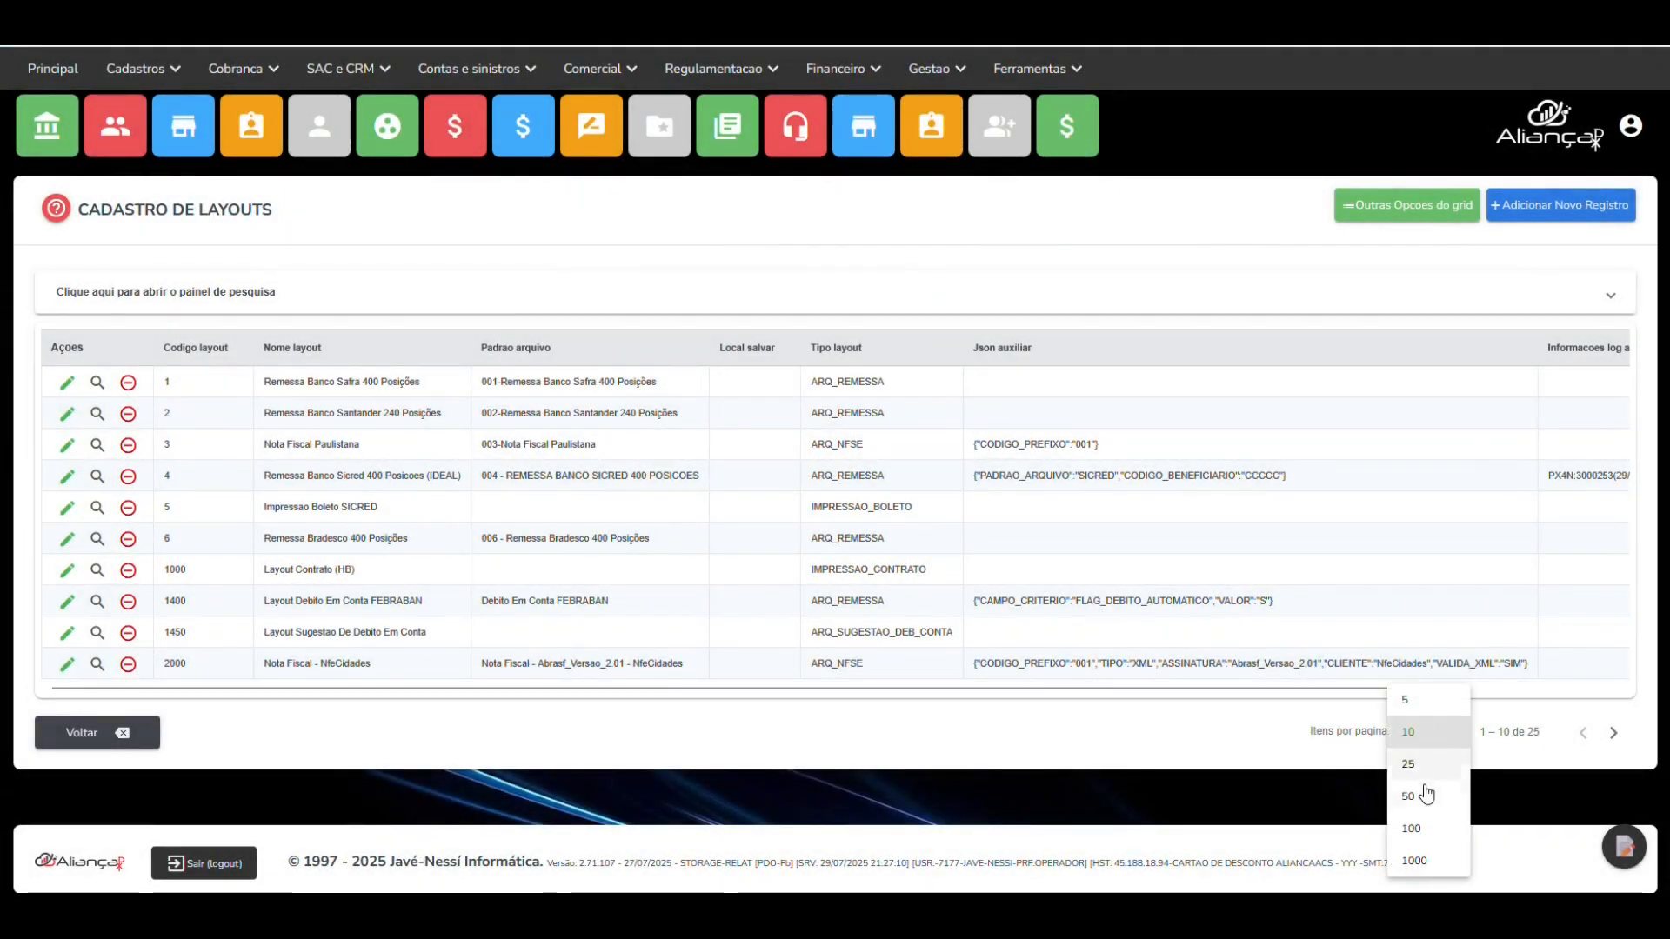
pyautogui.click(1409, 765)
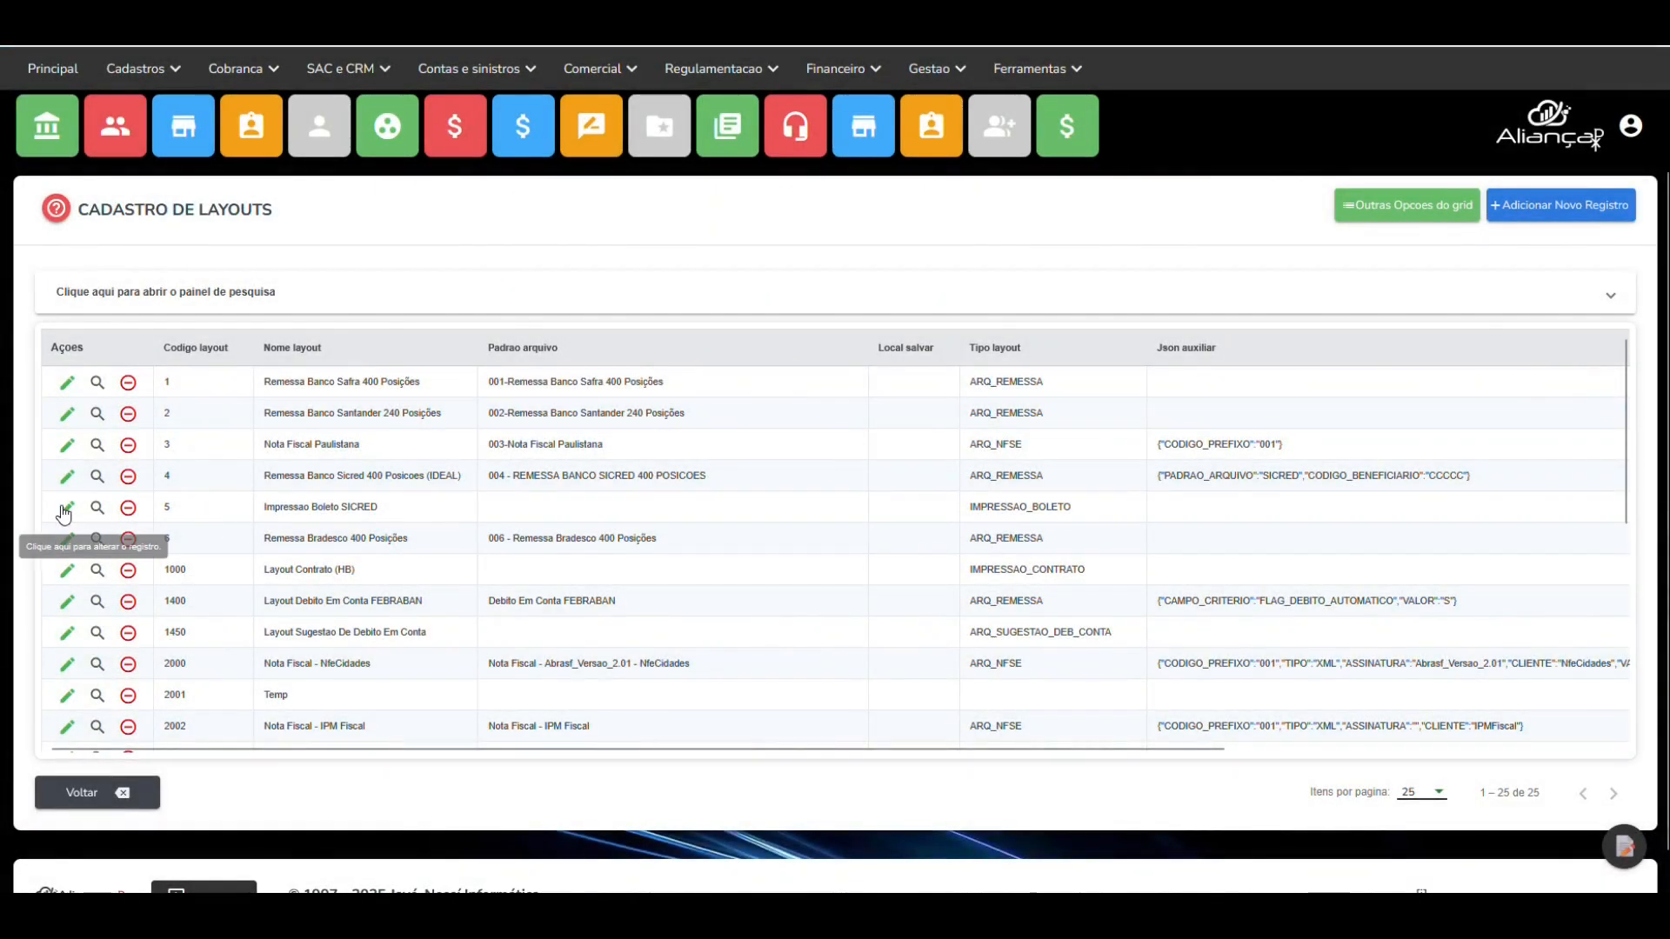
pyautogui.click(66, 509)
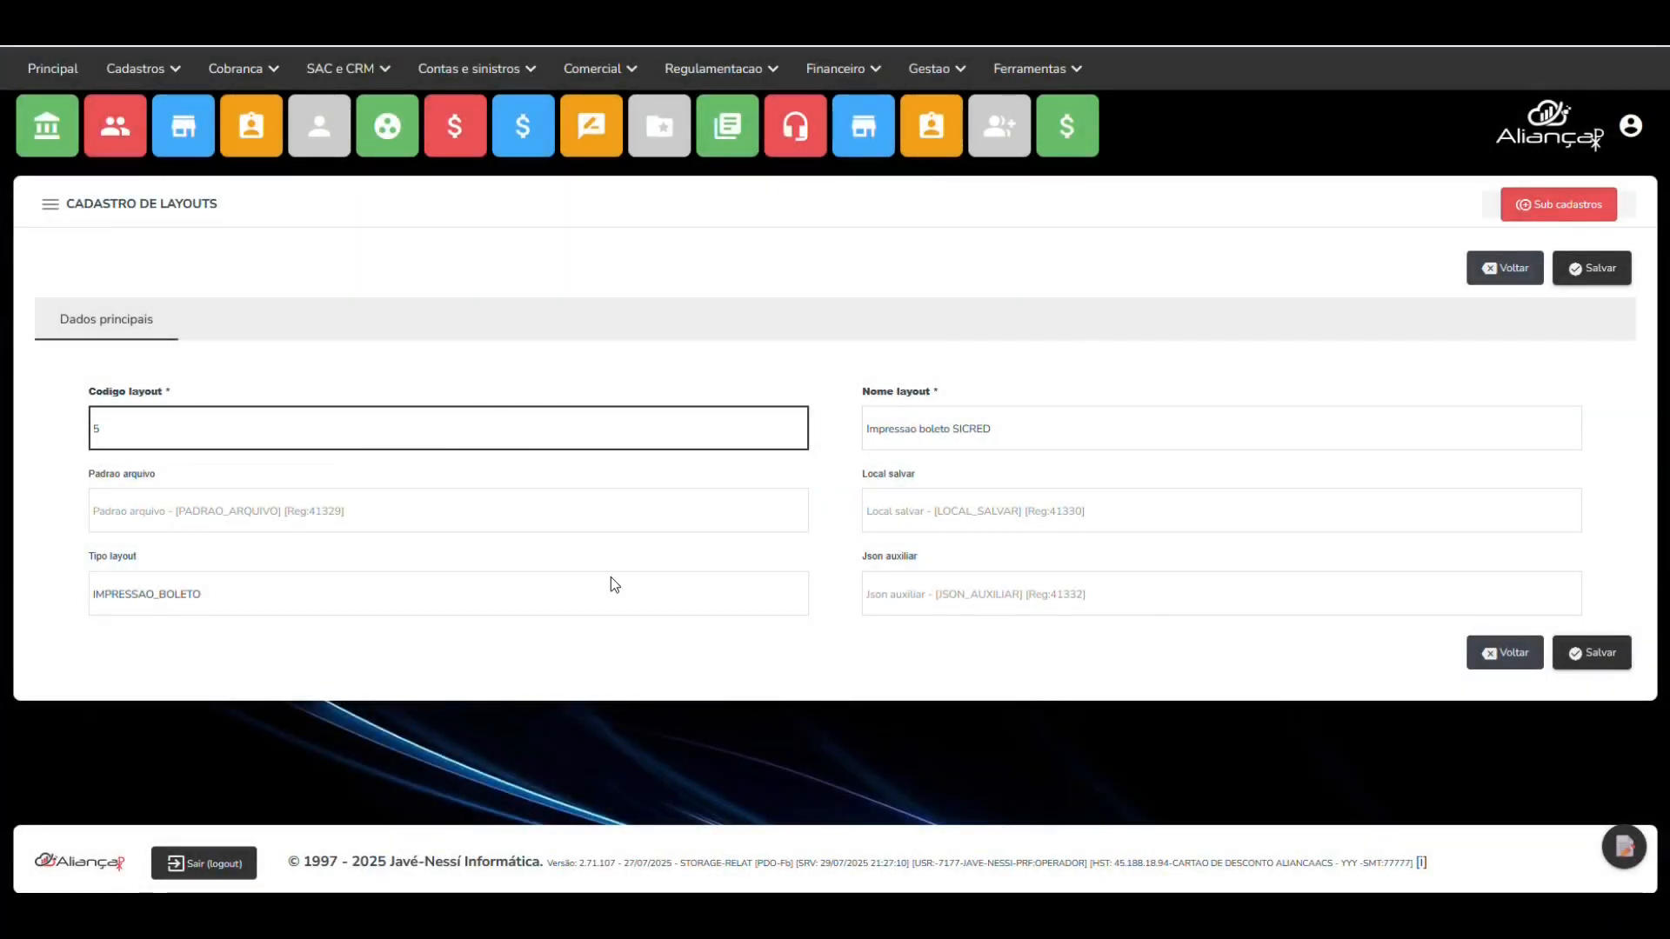
pyautogui.click(1557, 205)
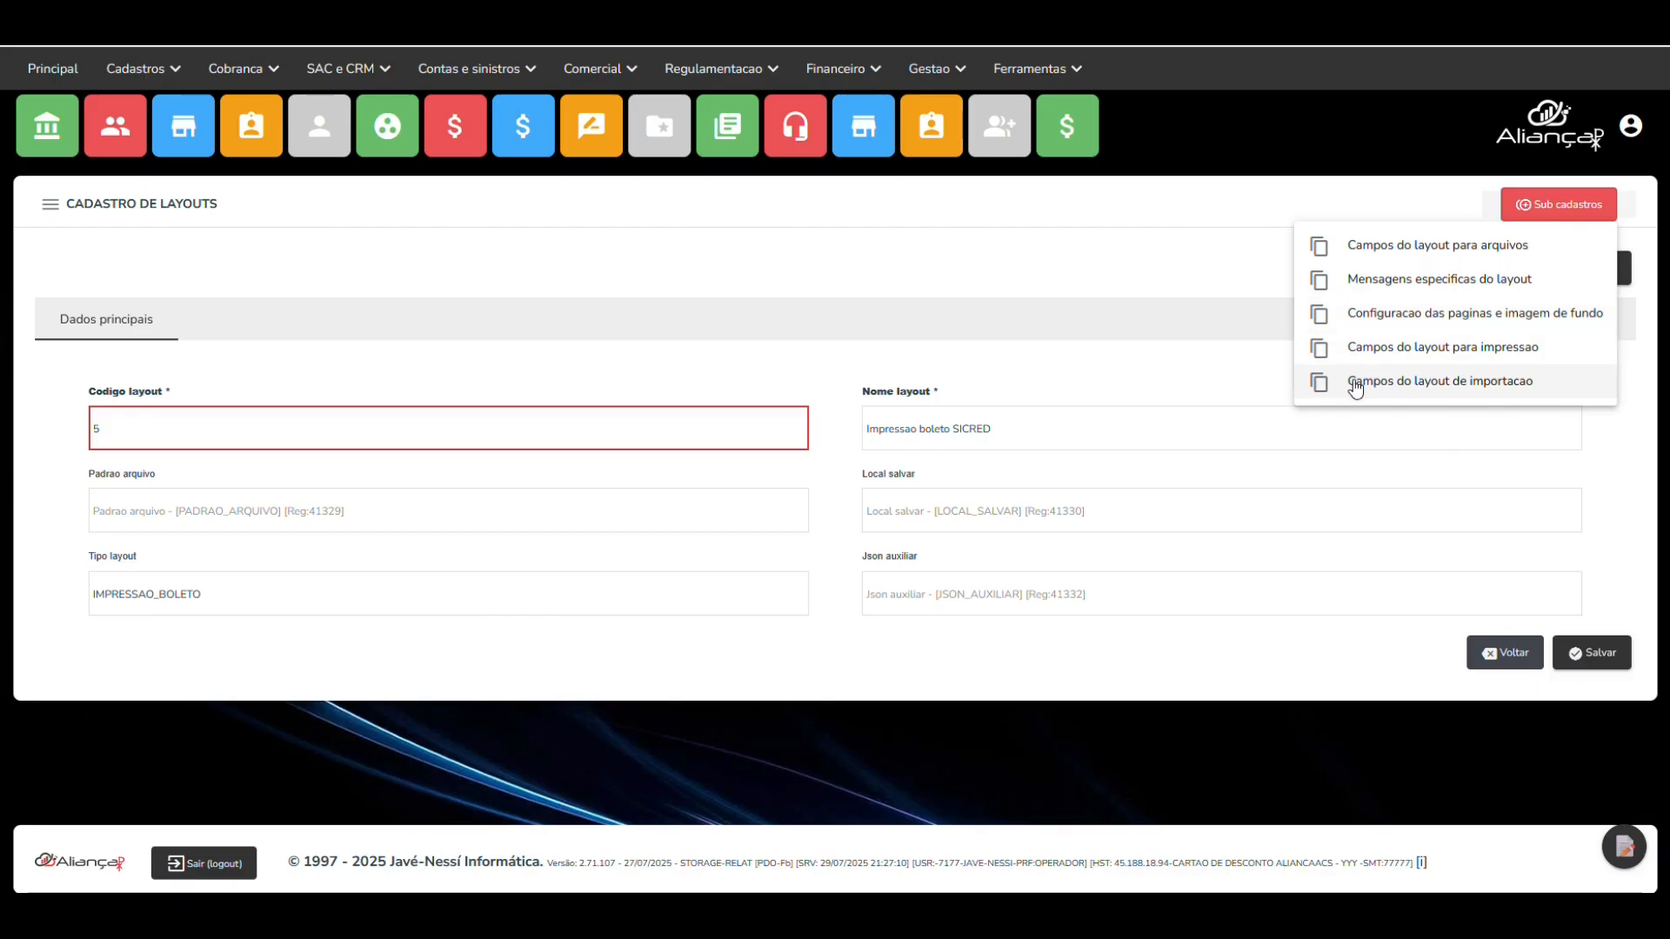
pyautogui.click(1514, 663)
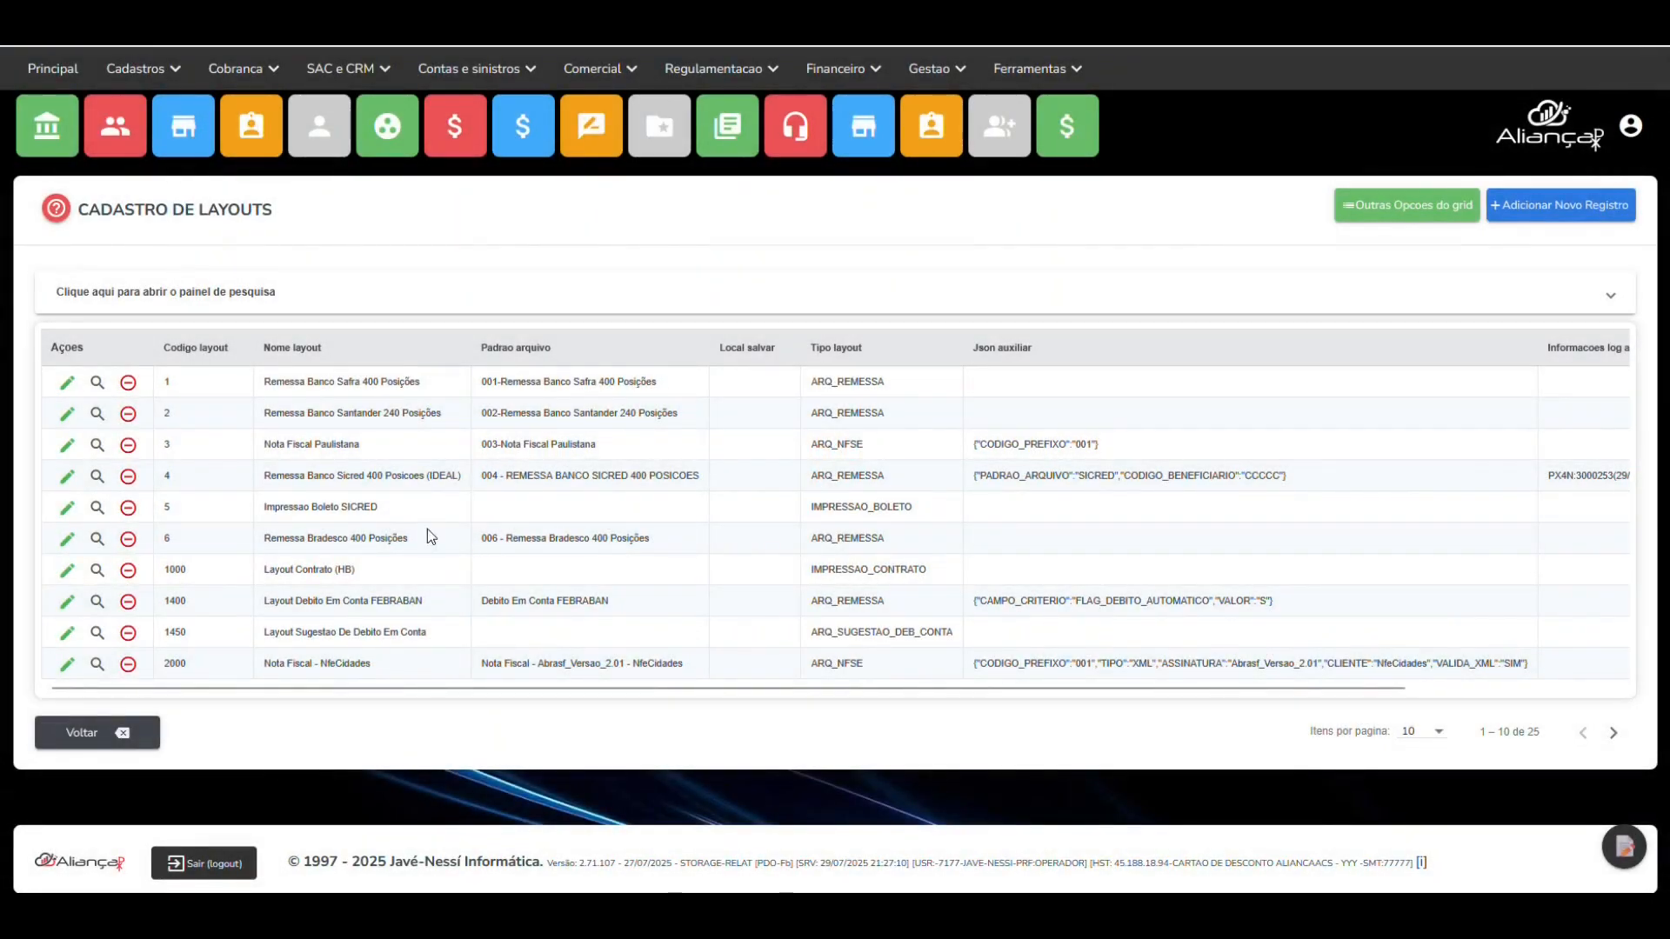
# - View the Campos do layout para arquivos of layout 4 (Remessa banco Sicred 400 posicoes) and return to the layouts list
pyautogui.click(70, 476)
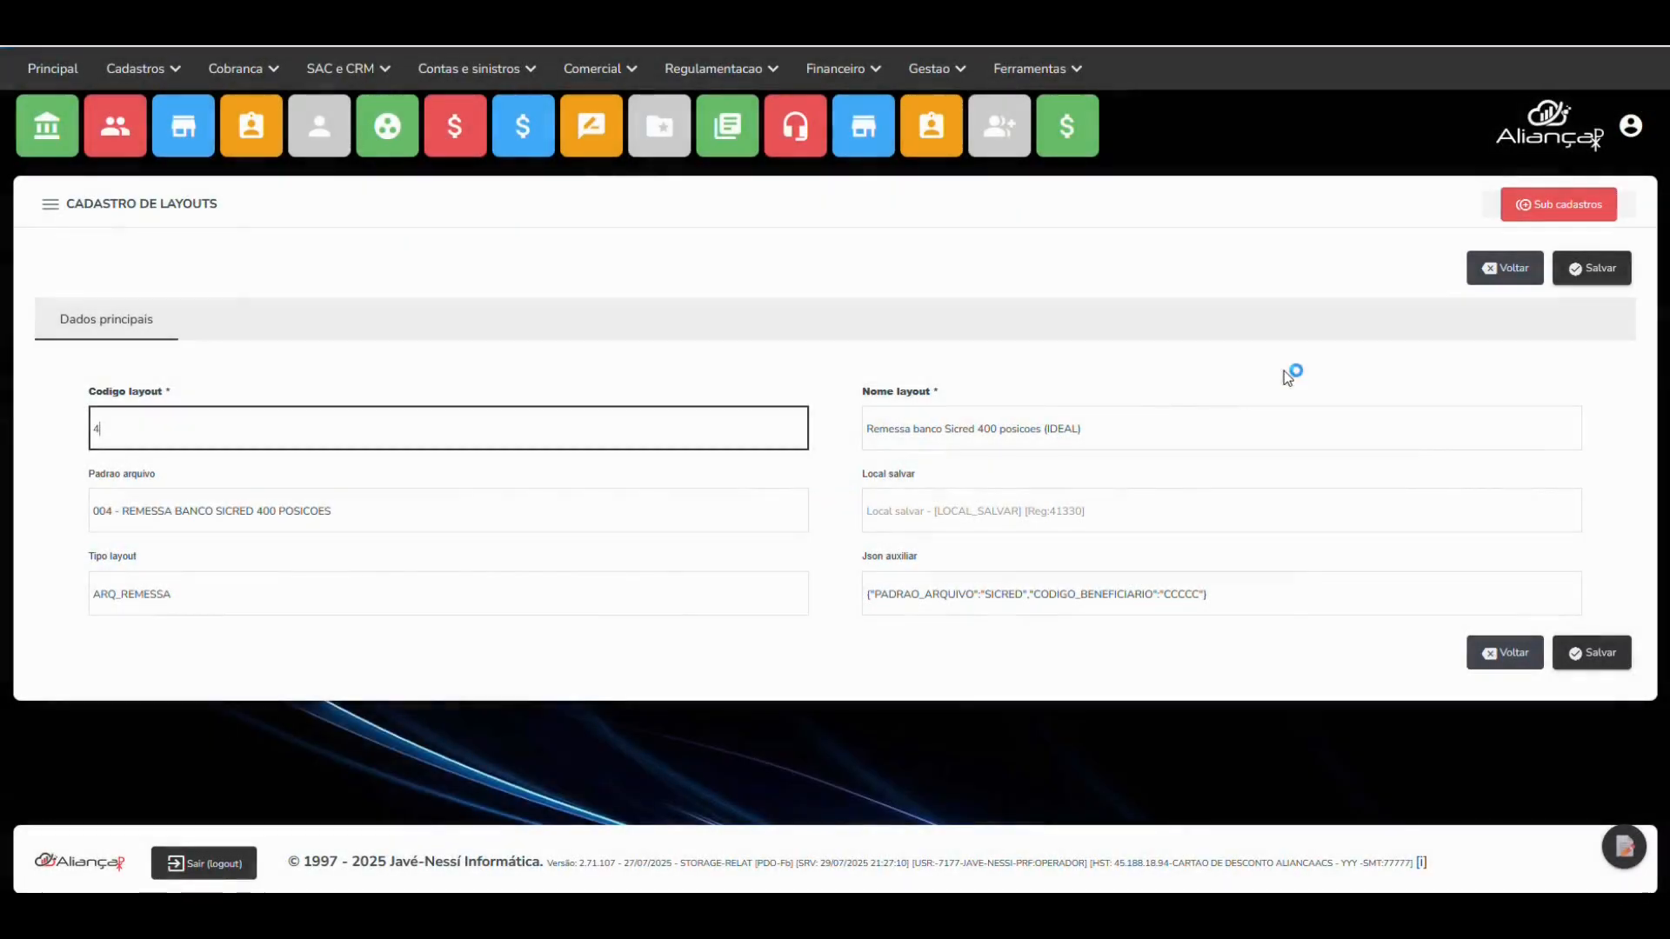
pyautogui.click(1546, 197)
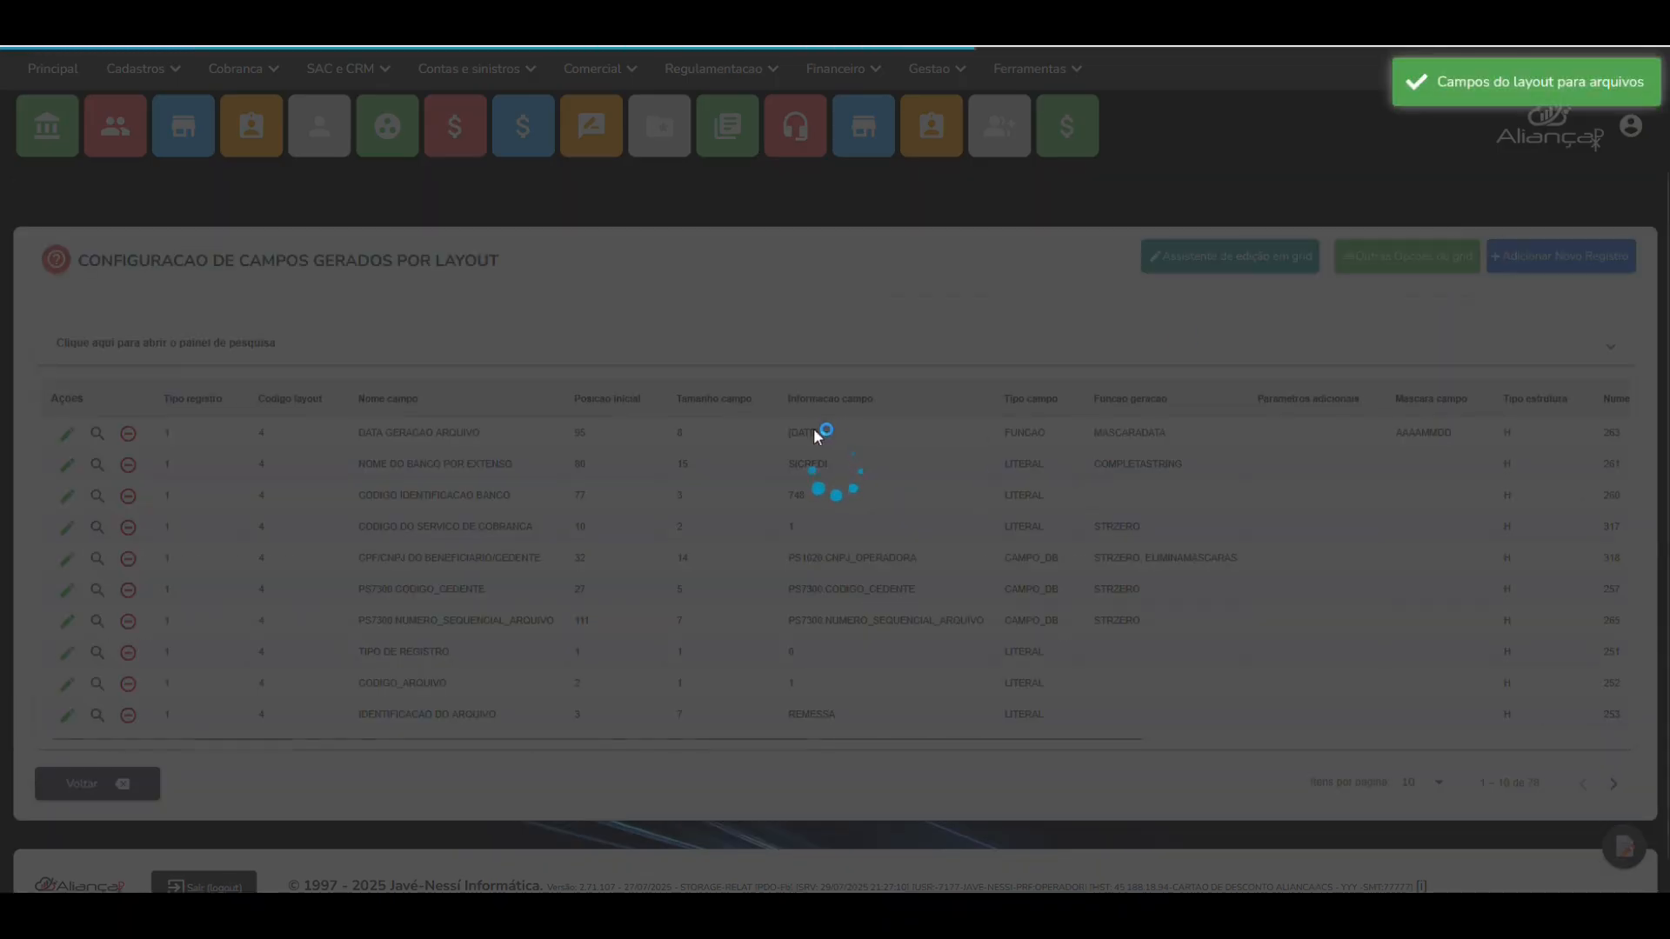
pyautogui.scroll(-1, 556, 546)
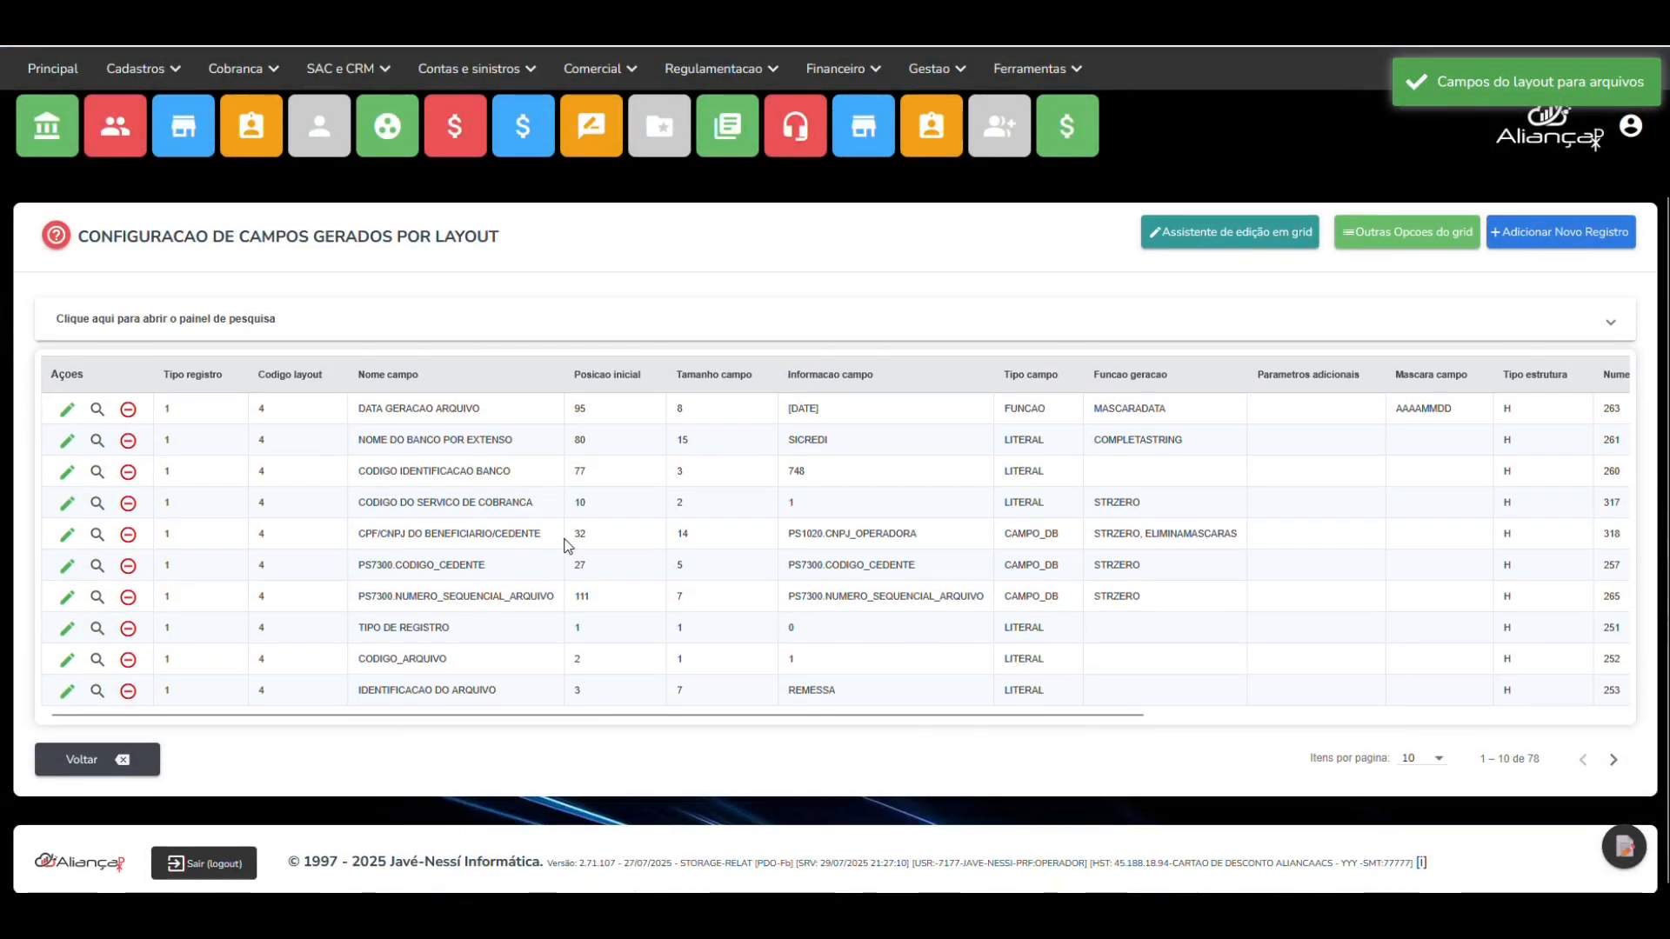
pyautogui.click(137, 757)
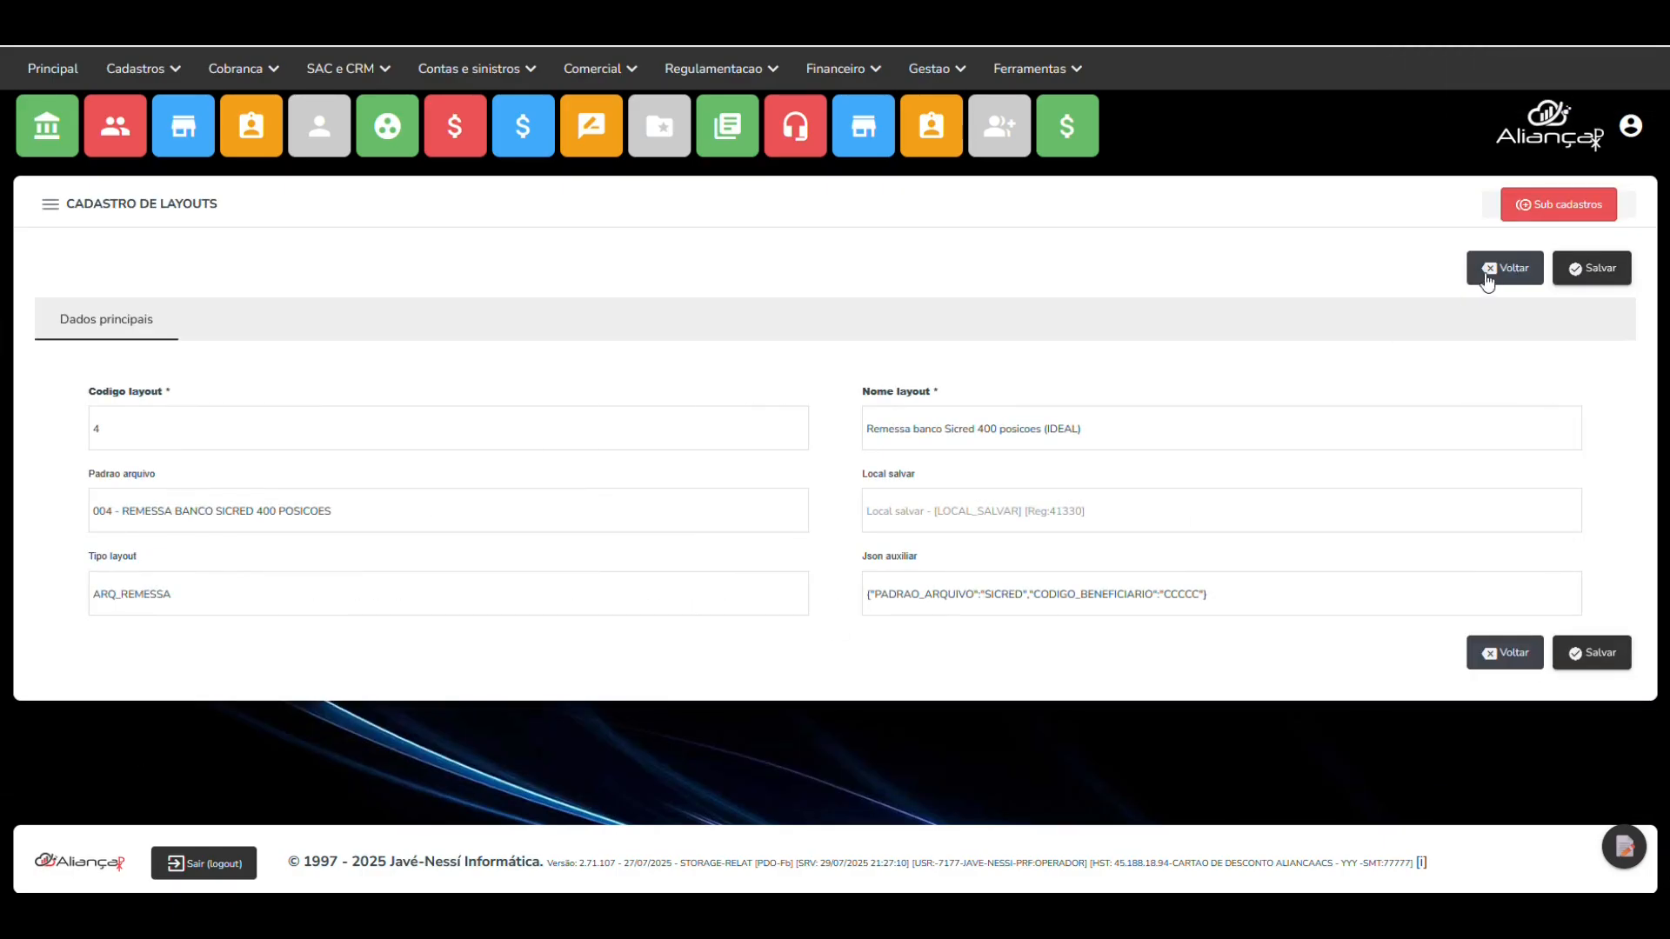
pyautogui.click(1496, 269)
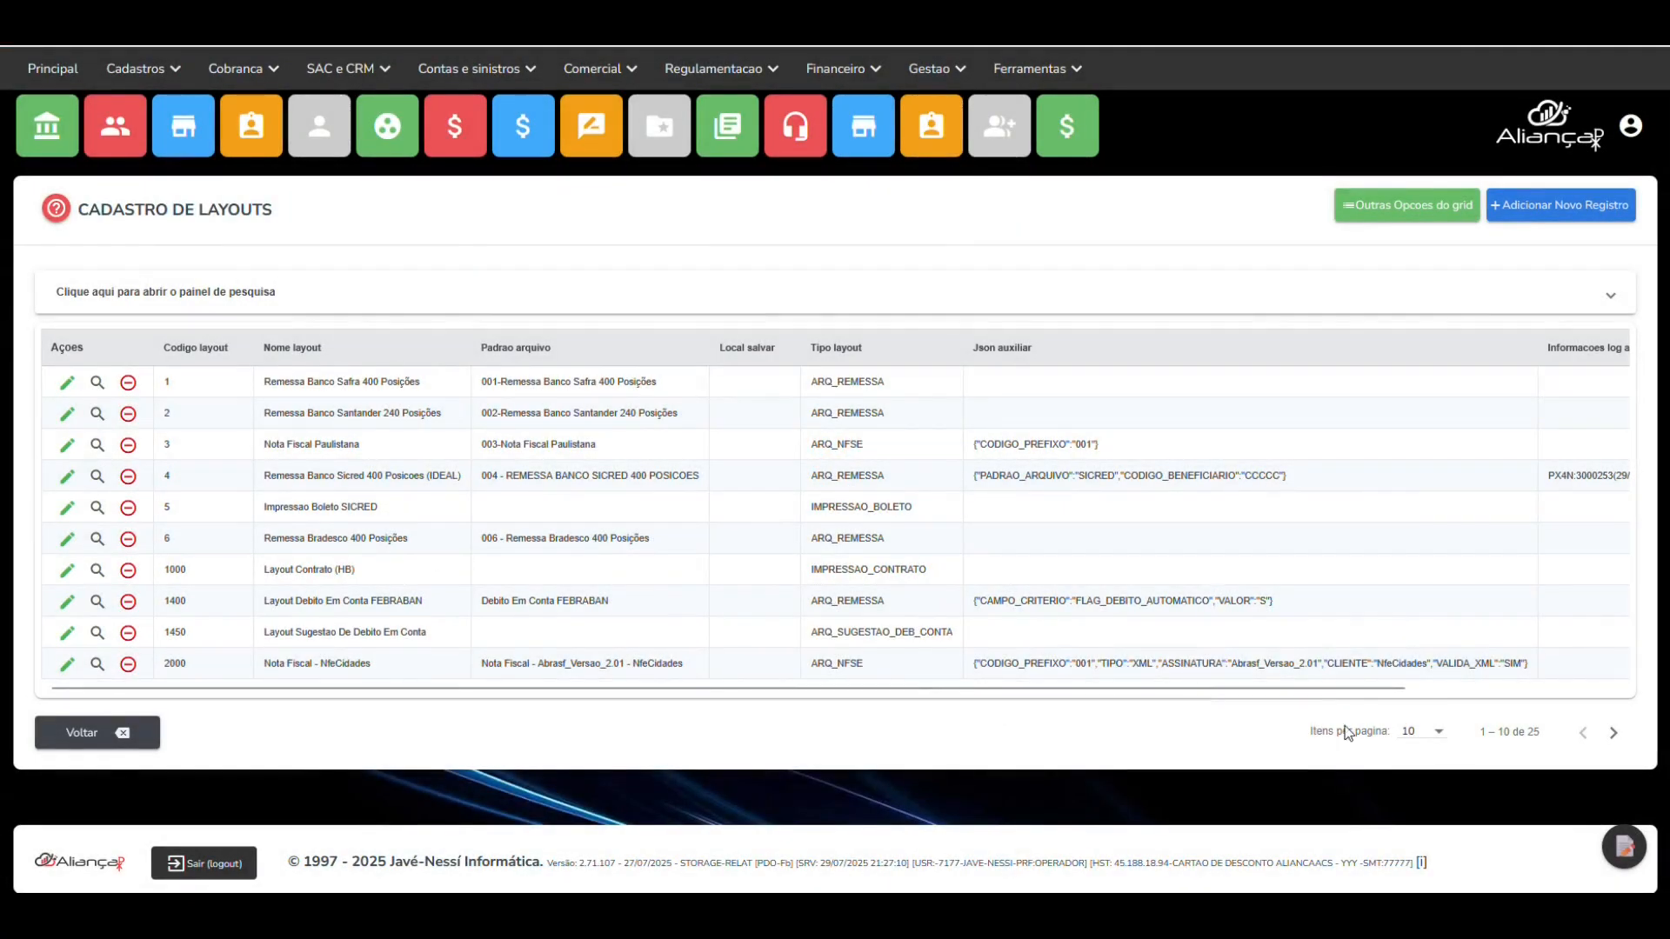
# - List 25 layouts per page, view the Campos do layout de importacao of layout 5000, and return to the layouts list
pyautogui.click(1427, 728)
pyautogui.click(1417, 779)
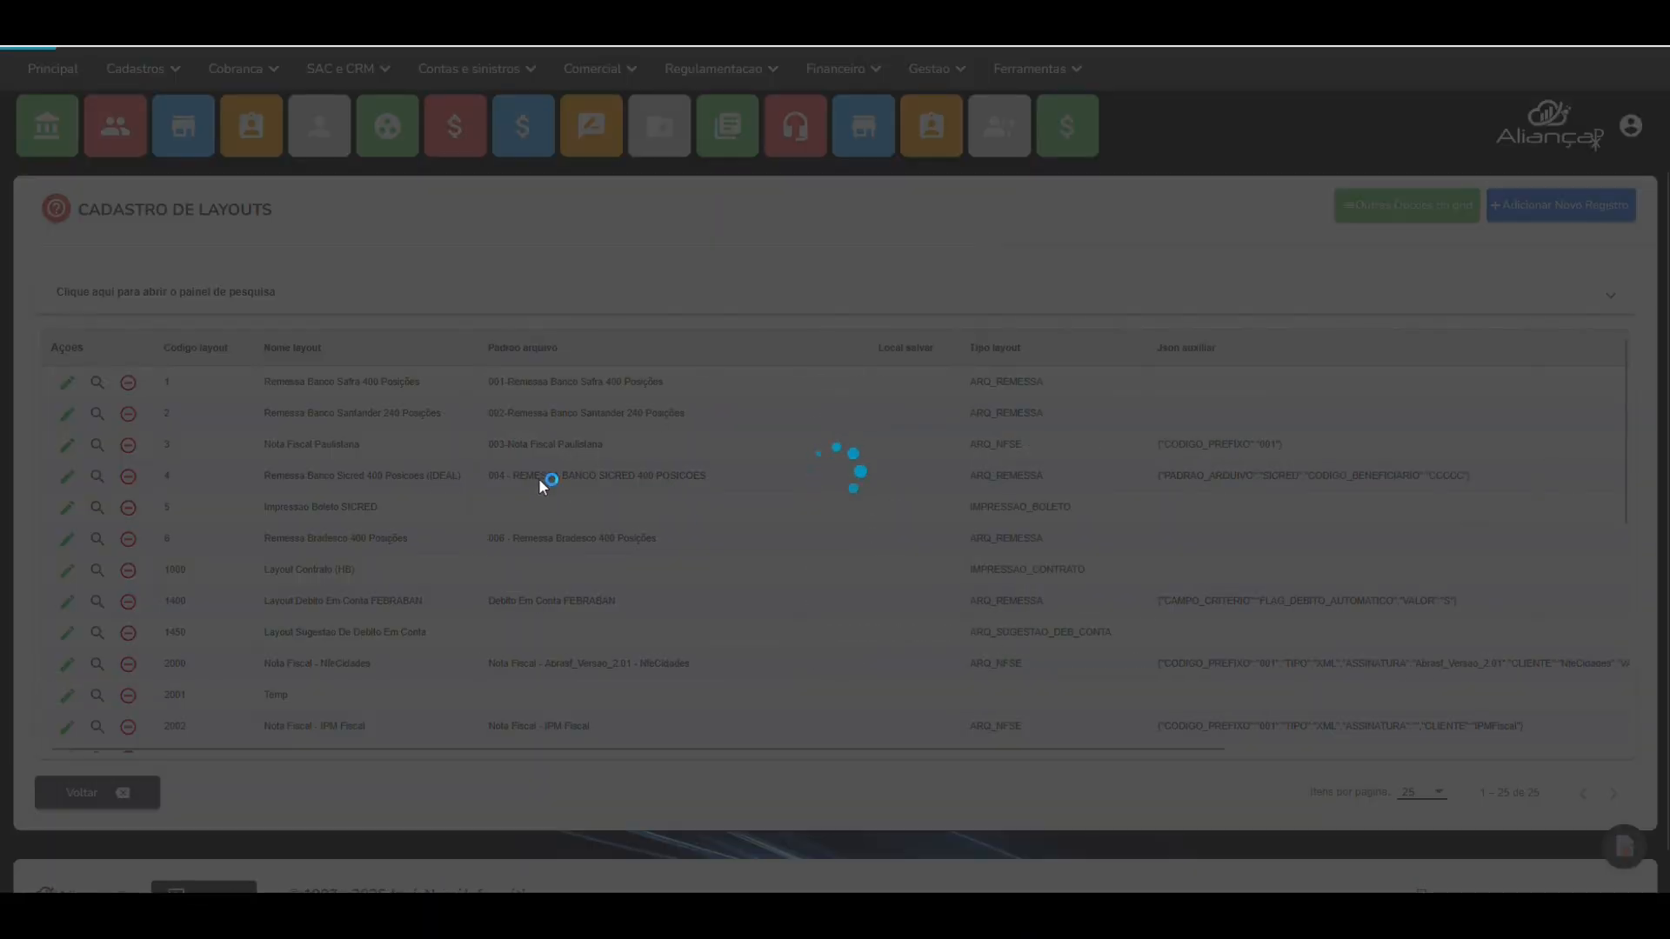
pyautogui.scroll(-2, 336, 516)
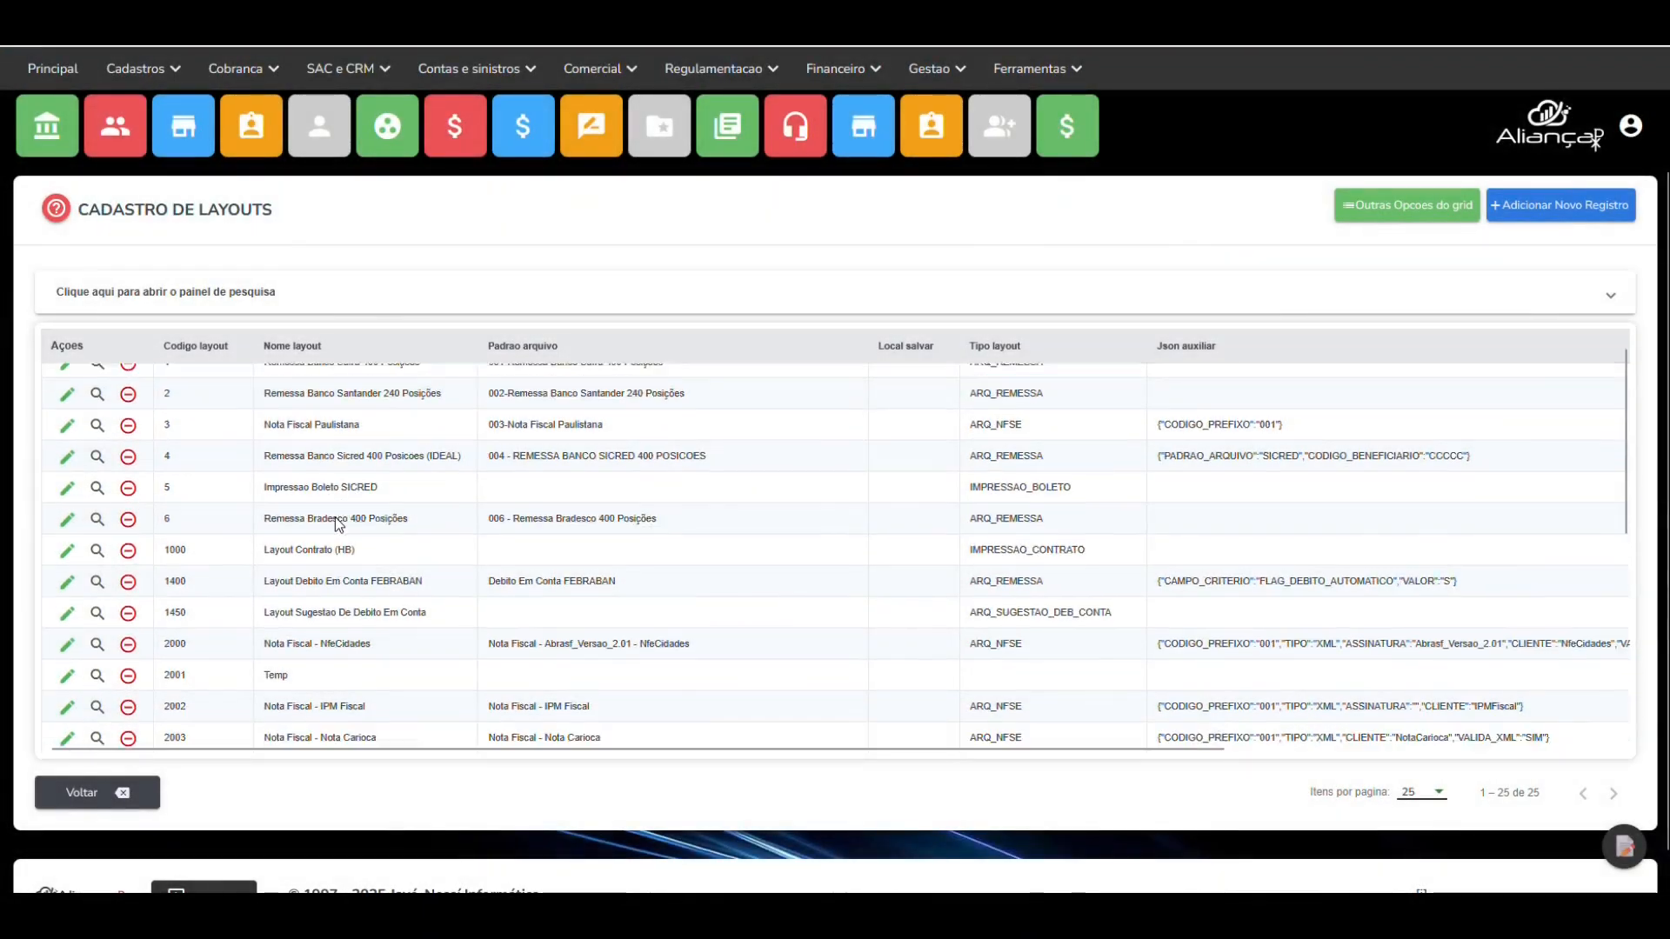
pyautogui.scroll(-2, 337, 517)
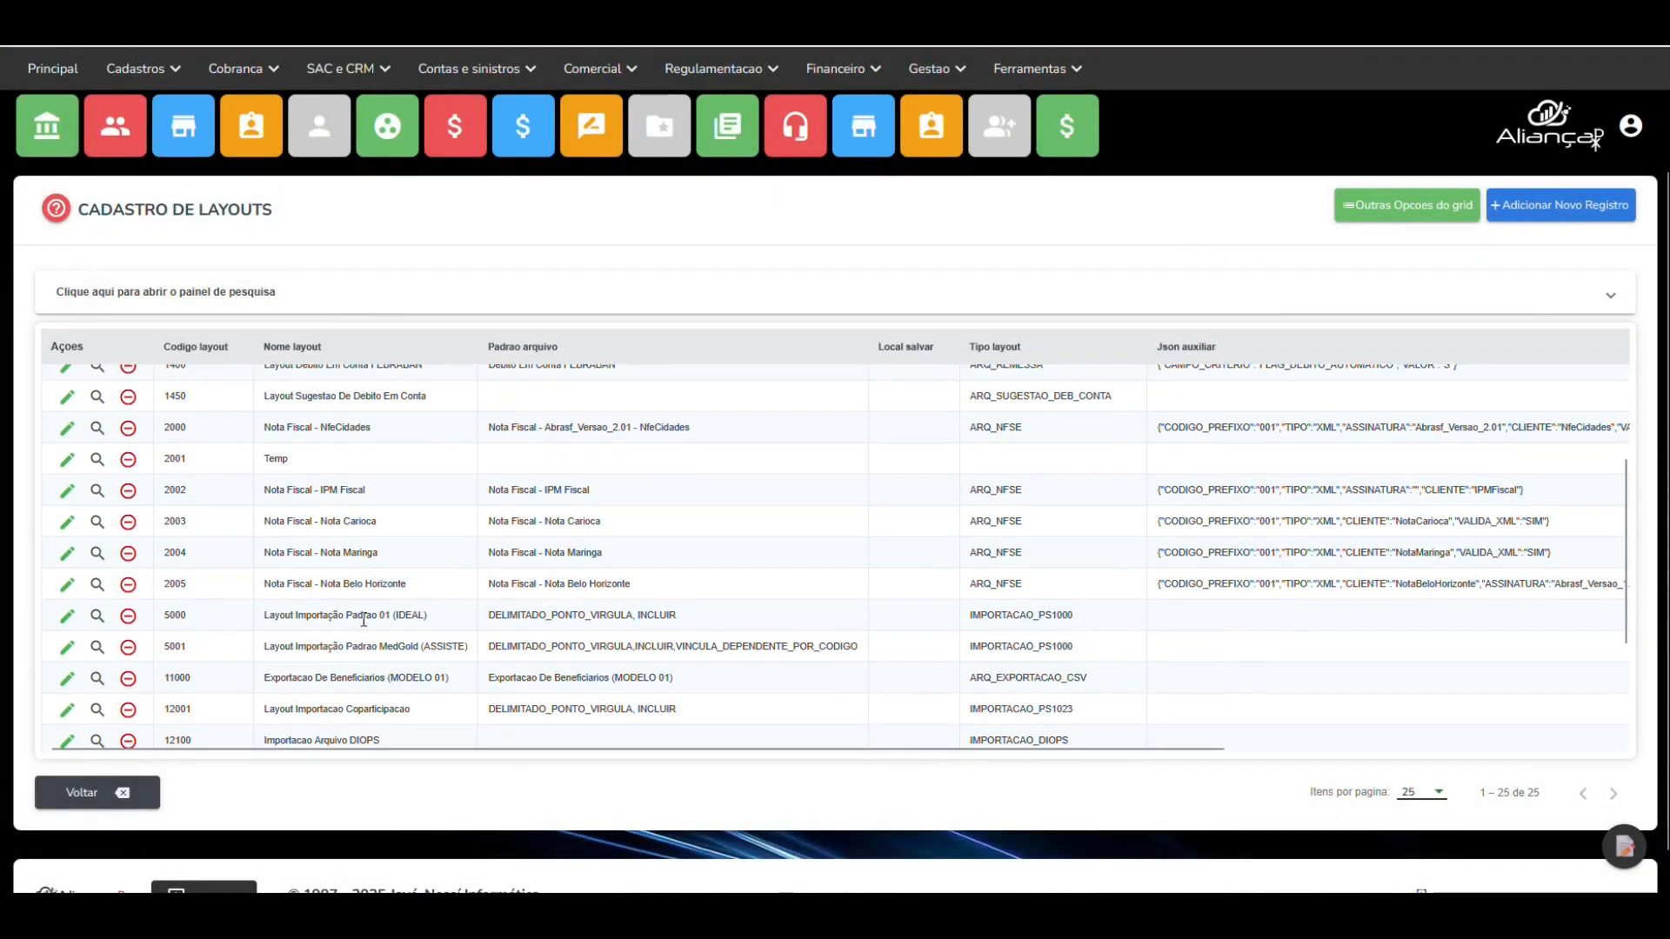
pyautogui.click(67, 615)
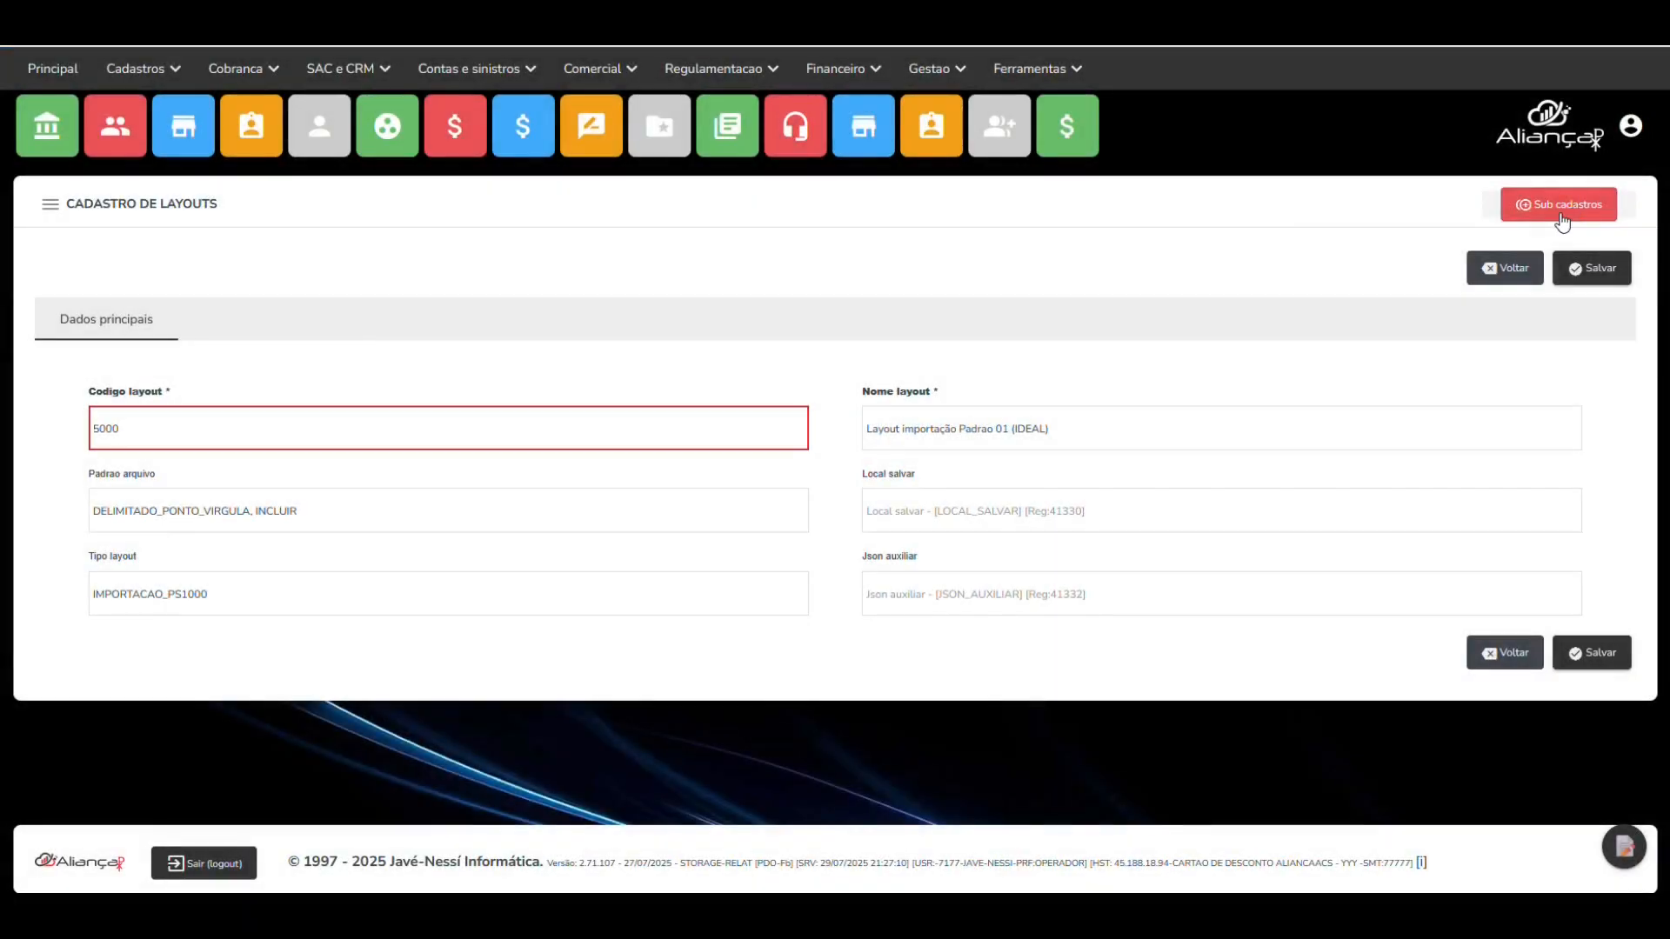
pyautogui.click(1559, 208)
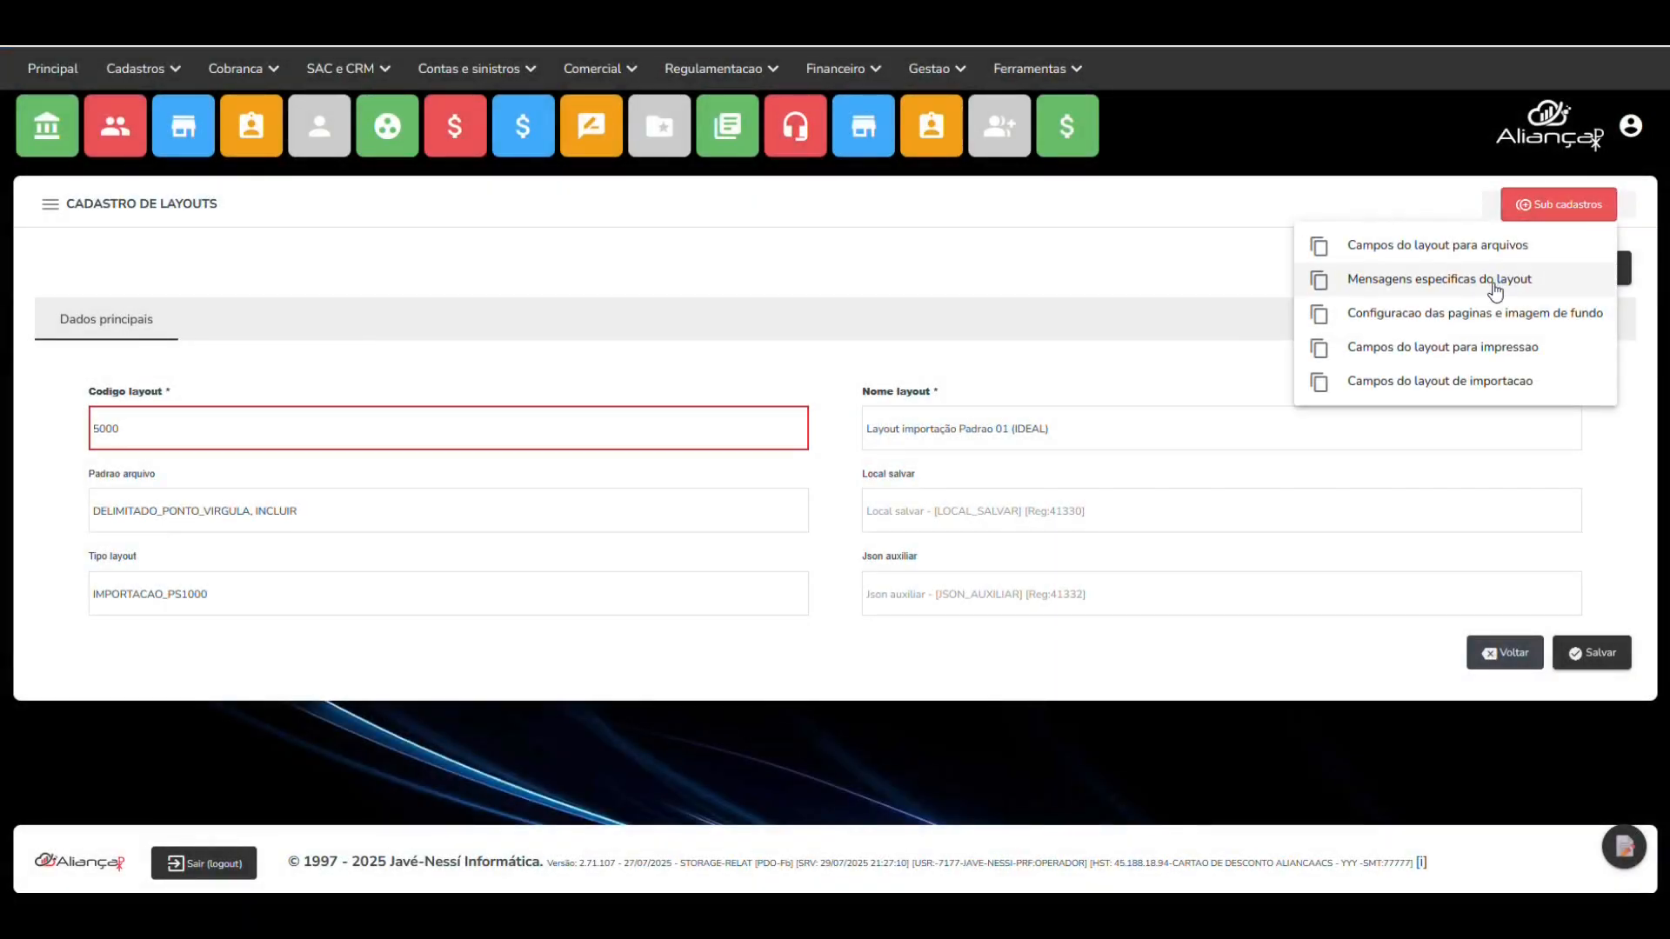
pyautogui.click(1474, 381)
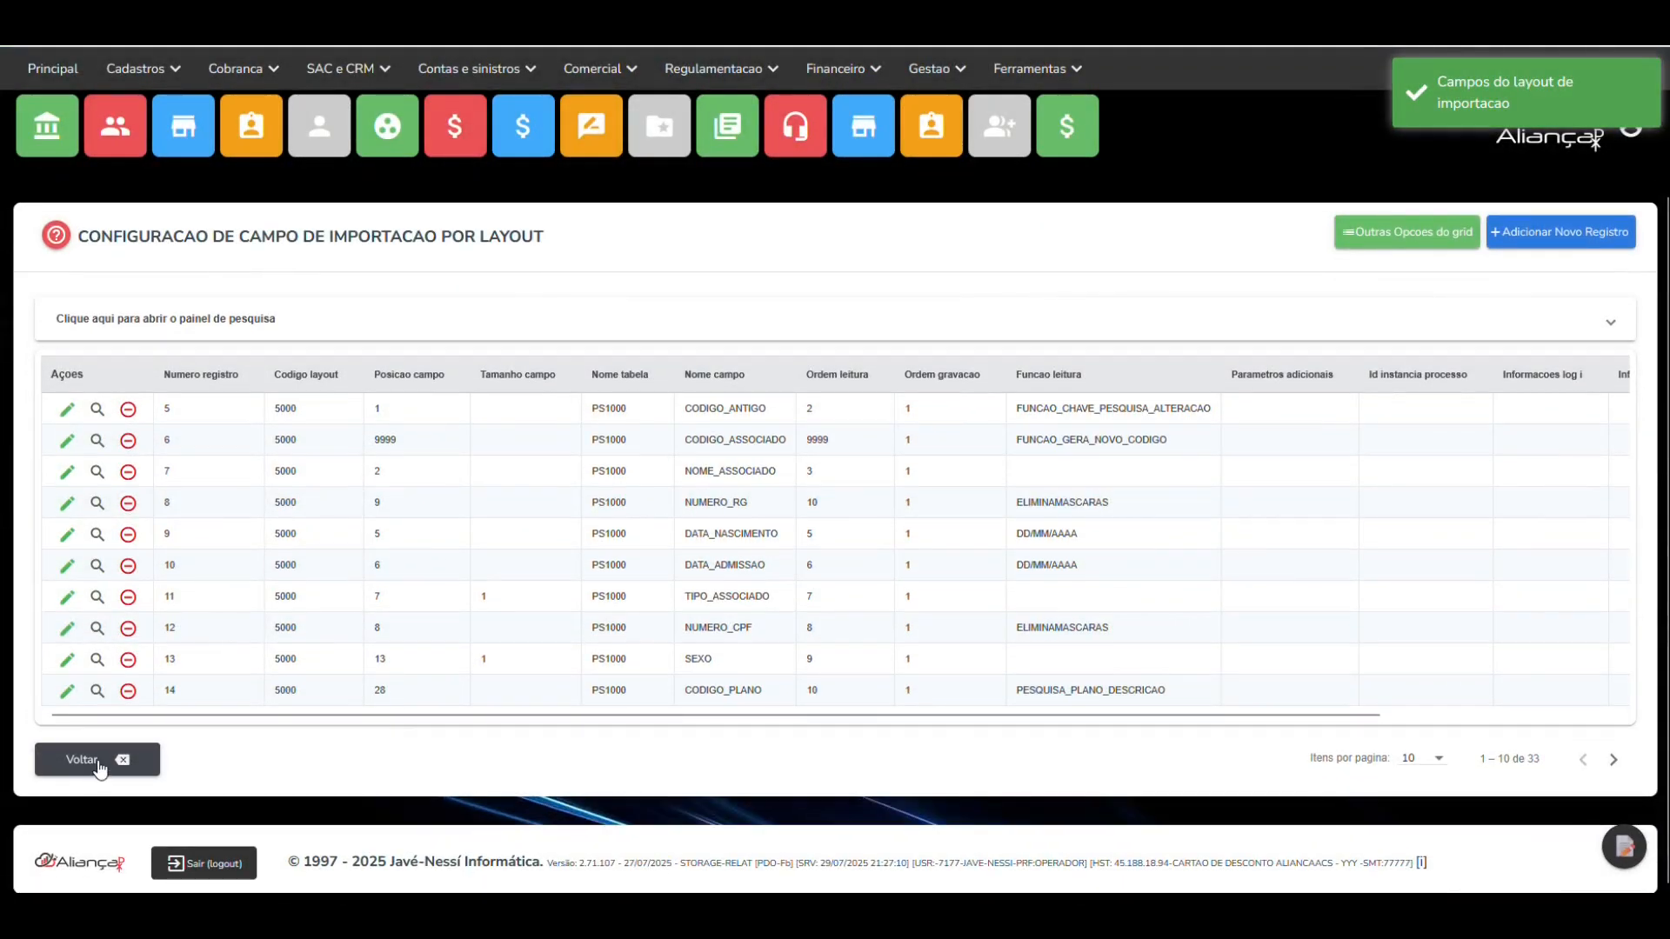
pyautogui.click(97, 760)
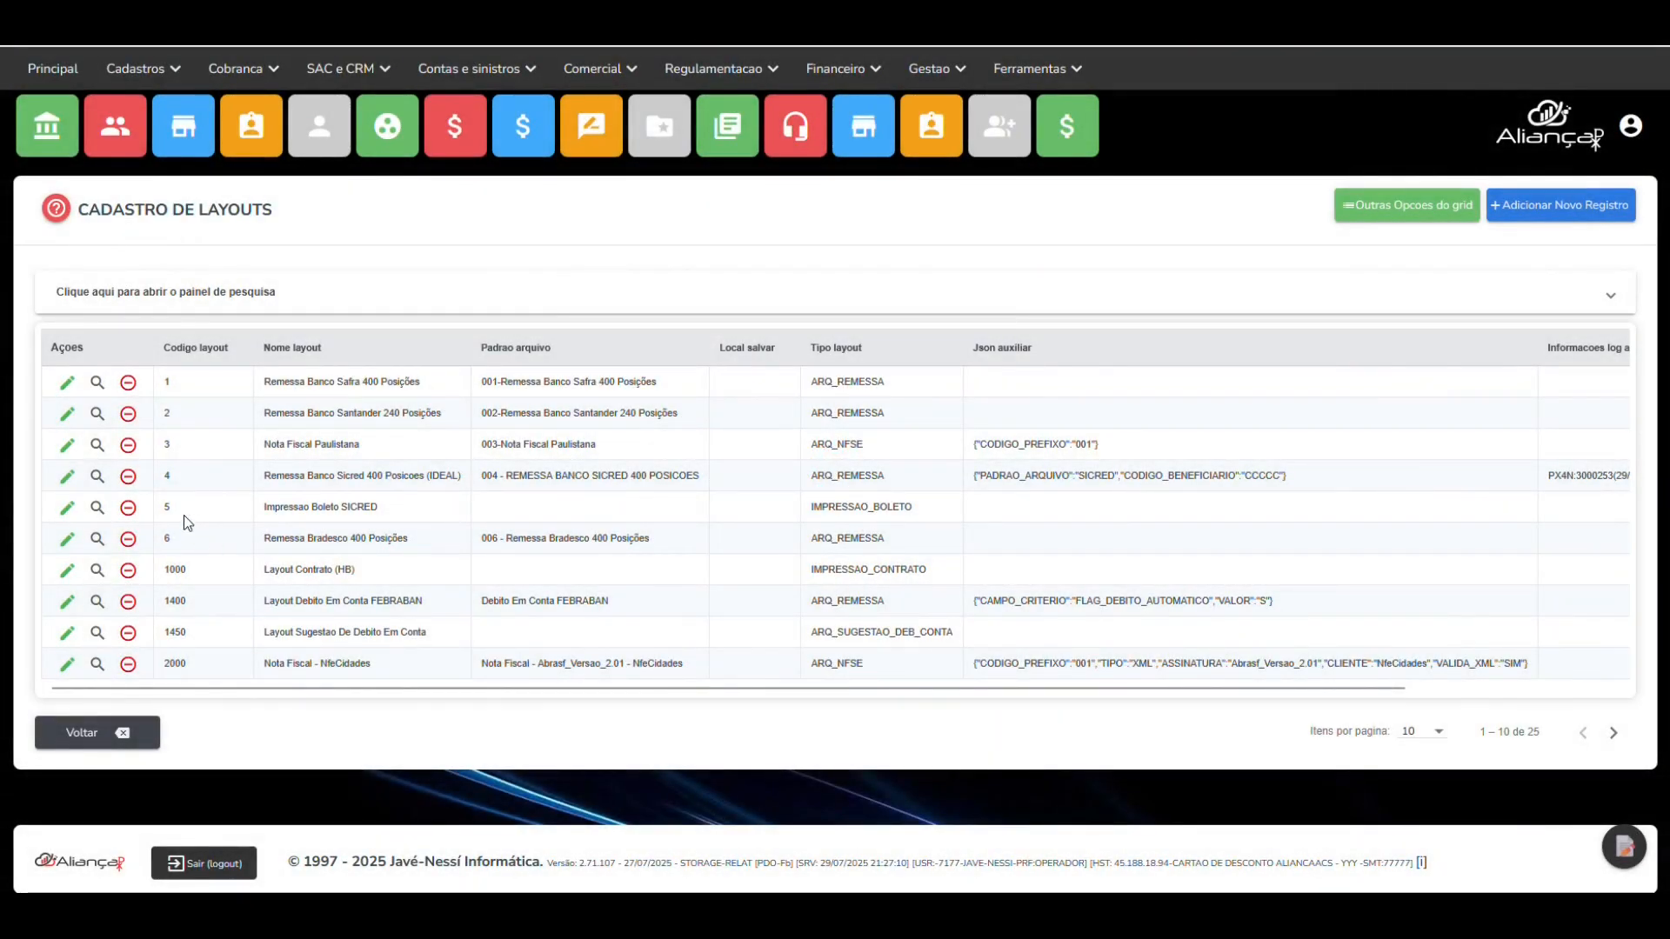
# - View the Campos do layout para impressao of layout 5 (Impressao boleto SICRED) and return to the layout record
pyautogui.click(67, 507)
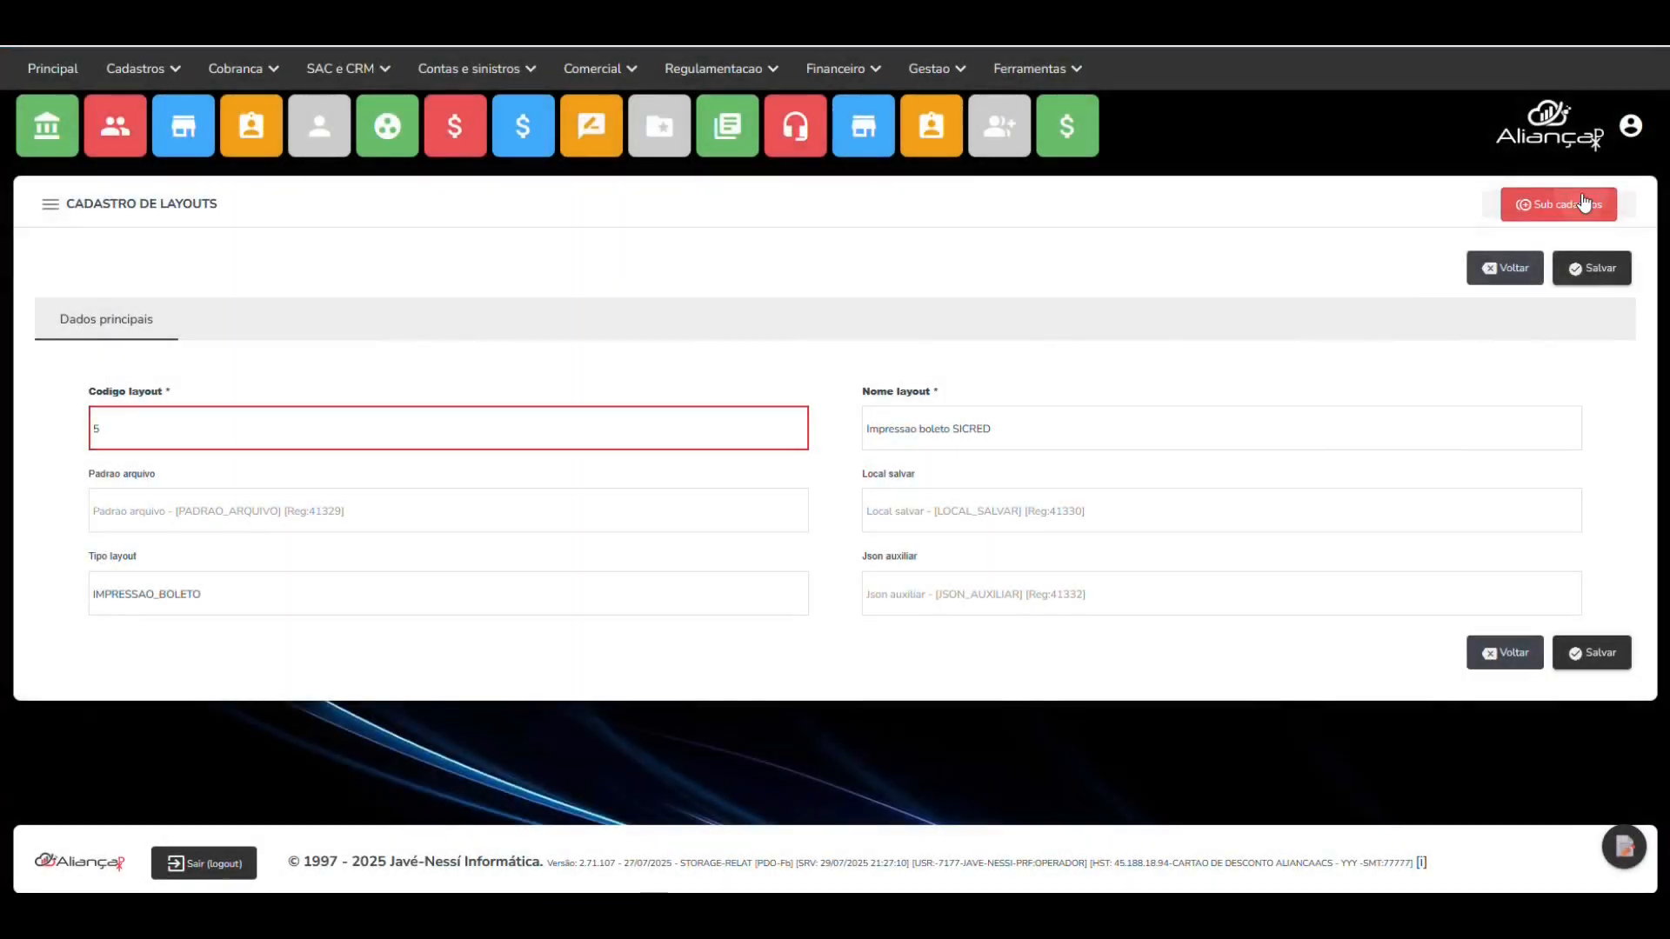
pyautogui.click(1539, 205)
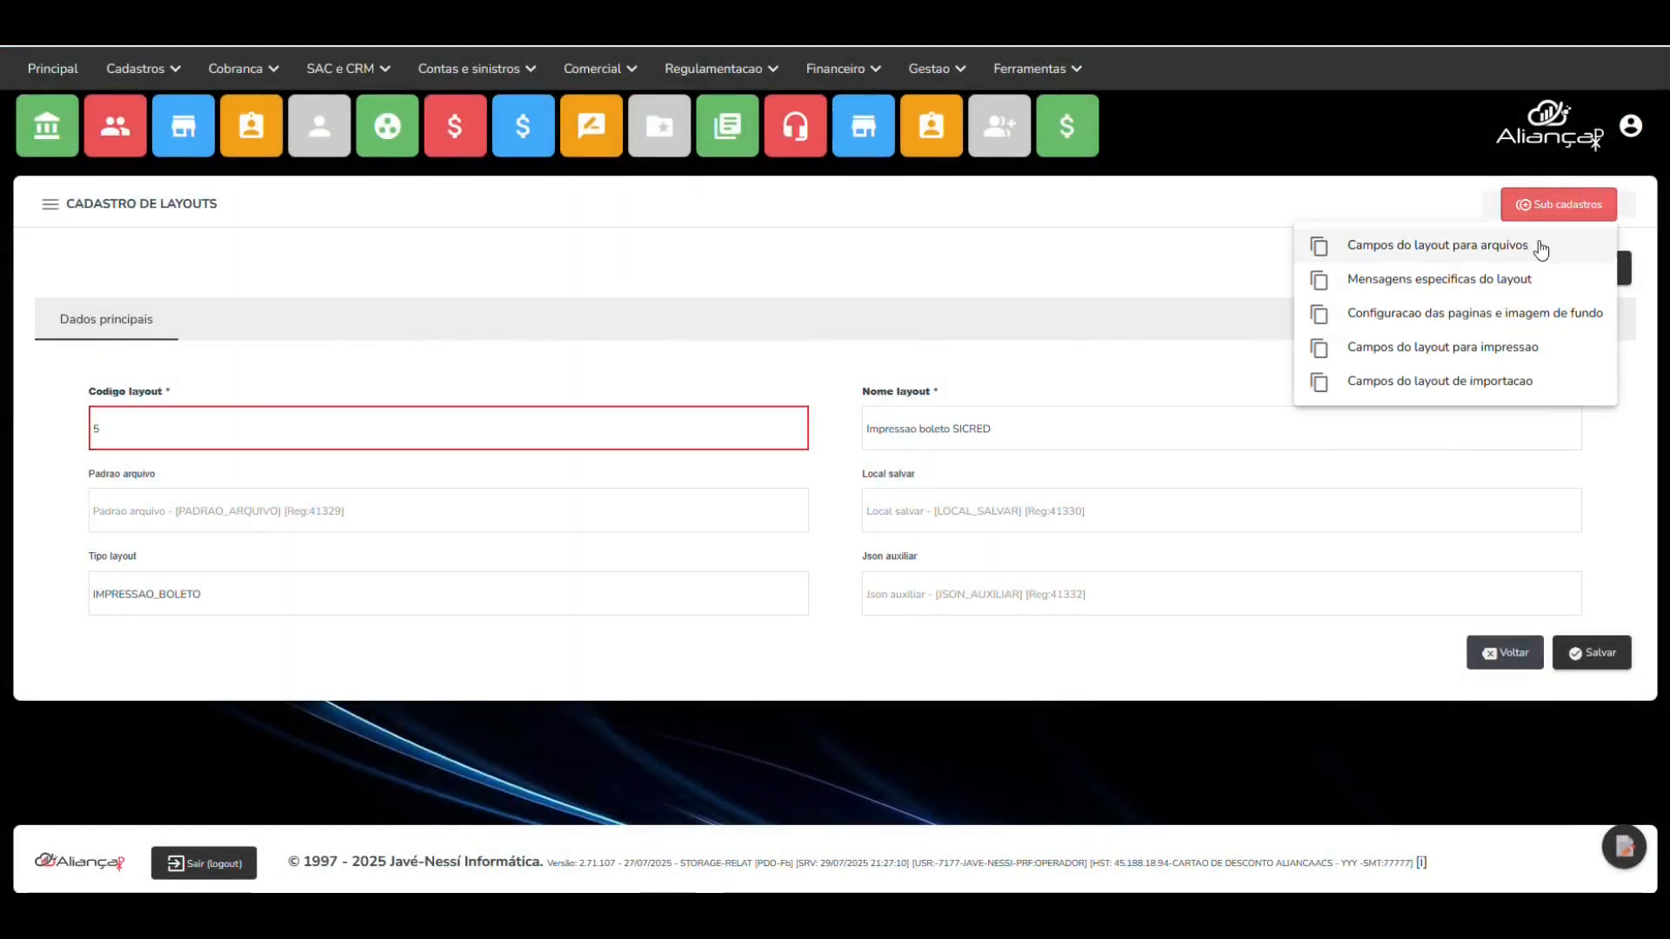
pyautogui.click(1431, 348)
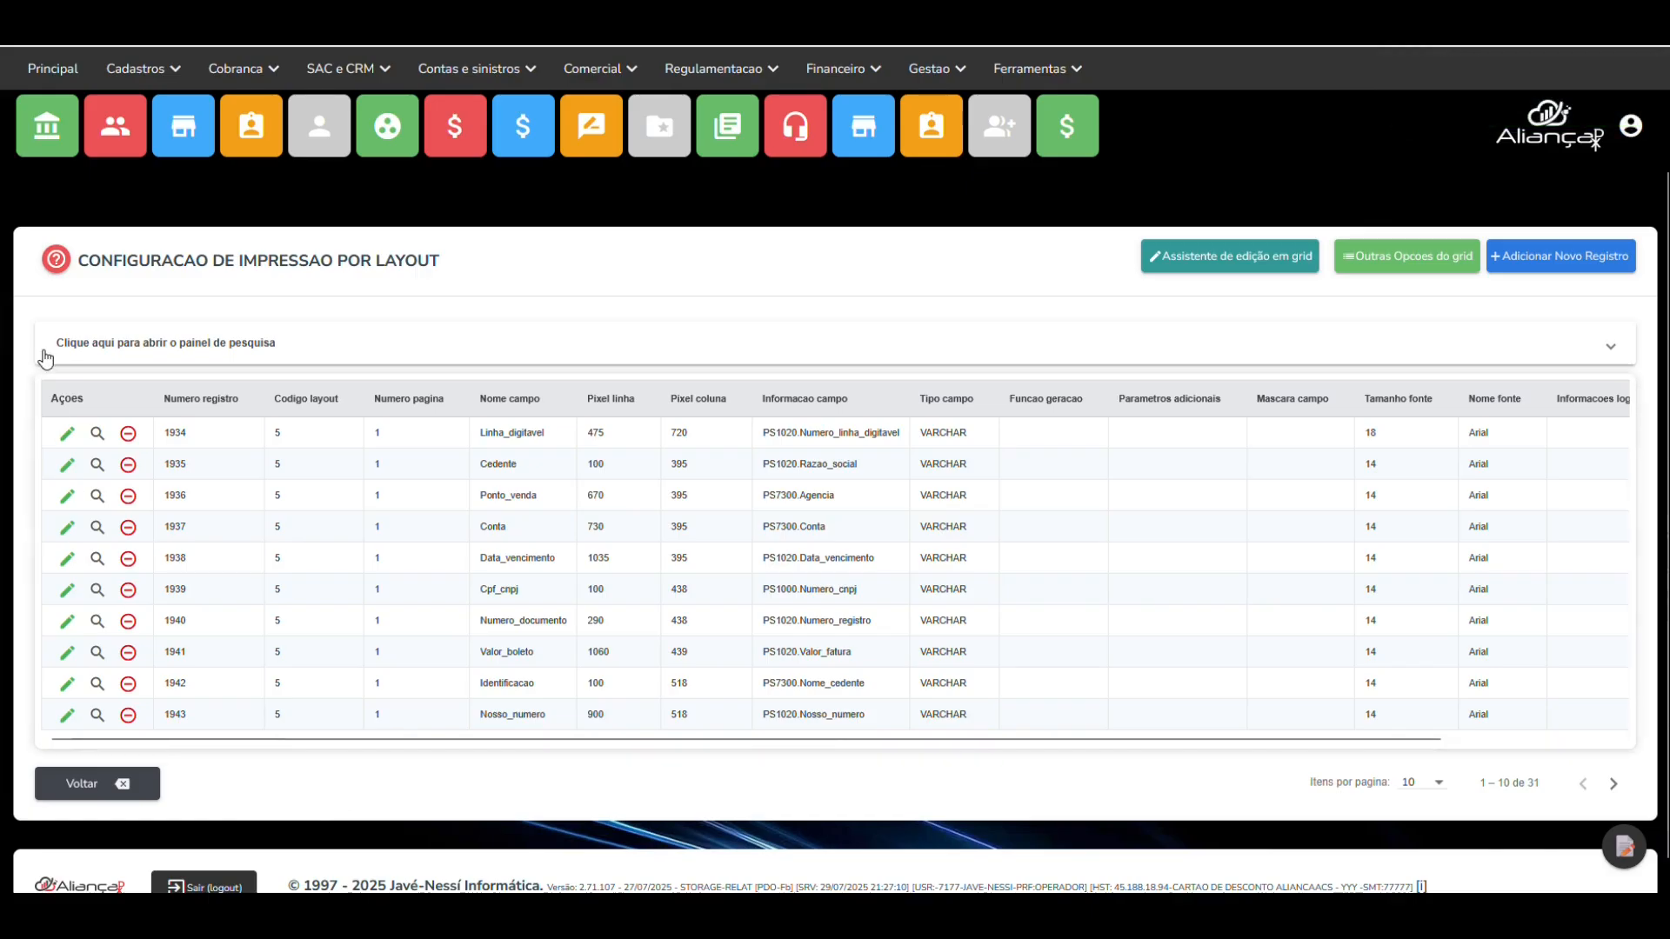
pyautogui.click(103, 787)
# - Locate the Configurador de layouts de impressao among the other general tools
pyautogui.click(1021, 73)
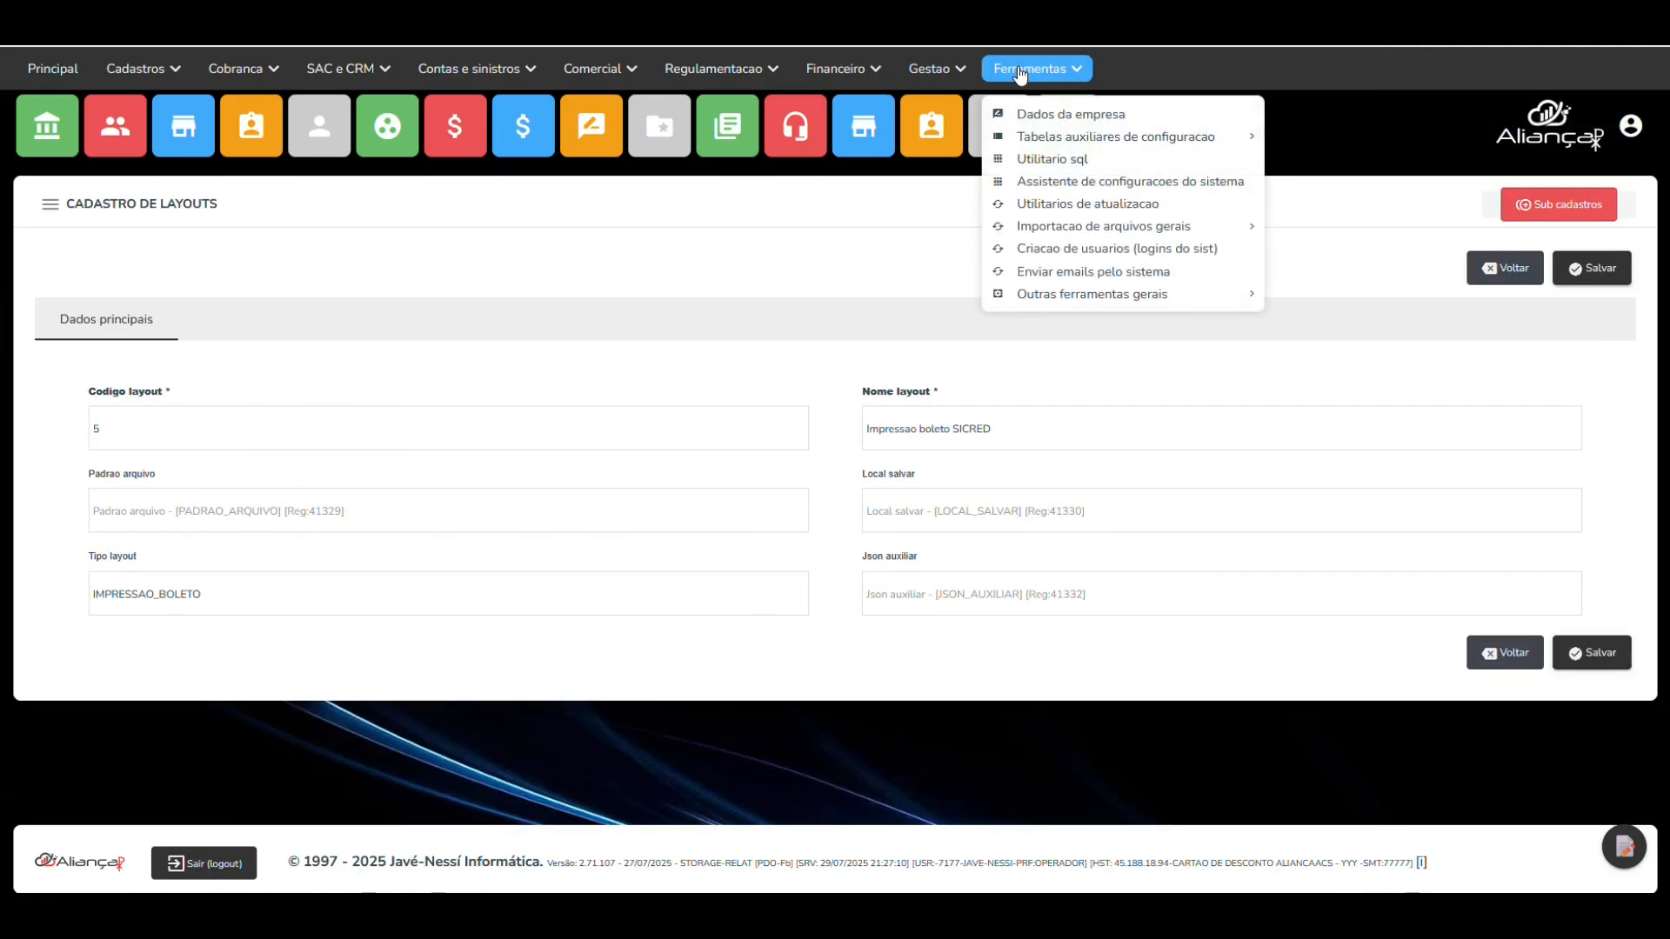
pyautogui.moveTo(1061, 294)
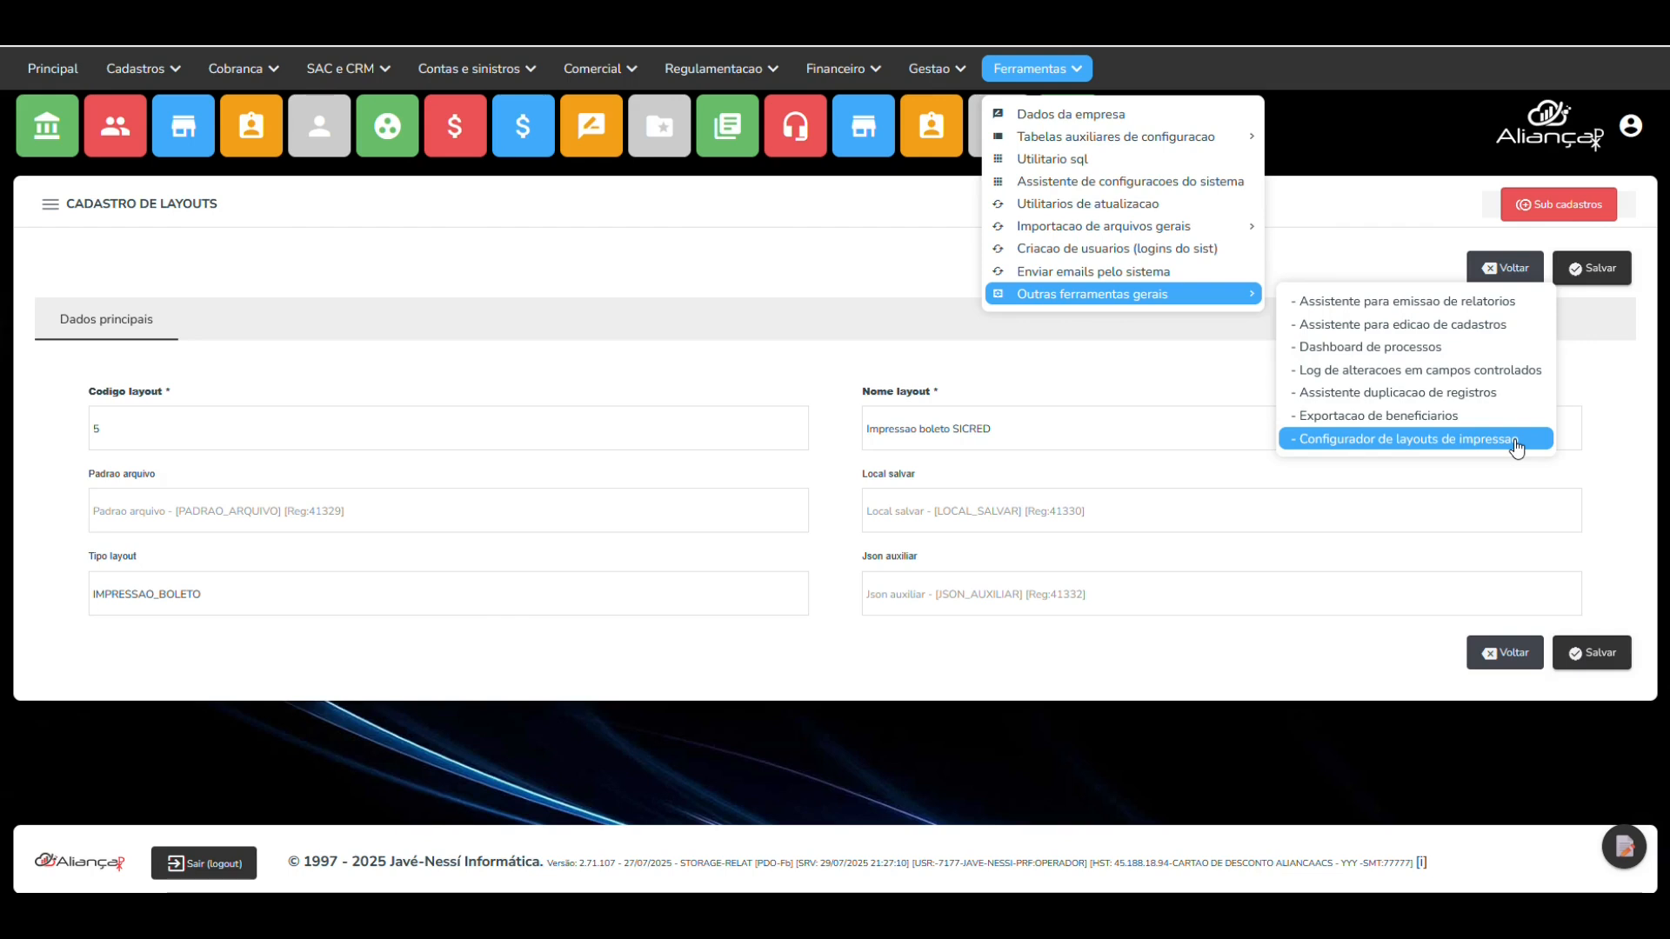
pyautogui.click(1448, 442)
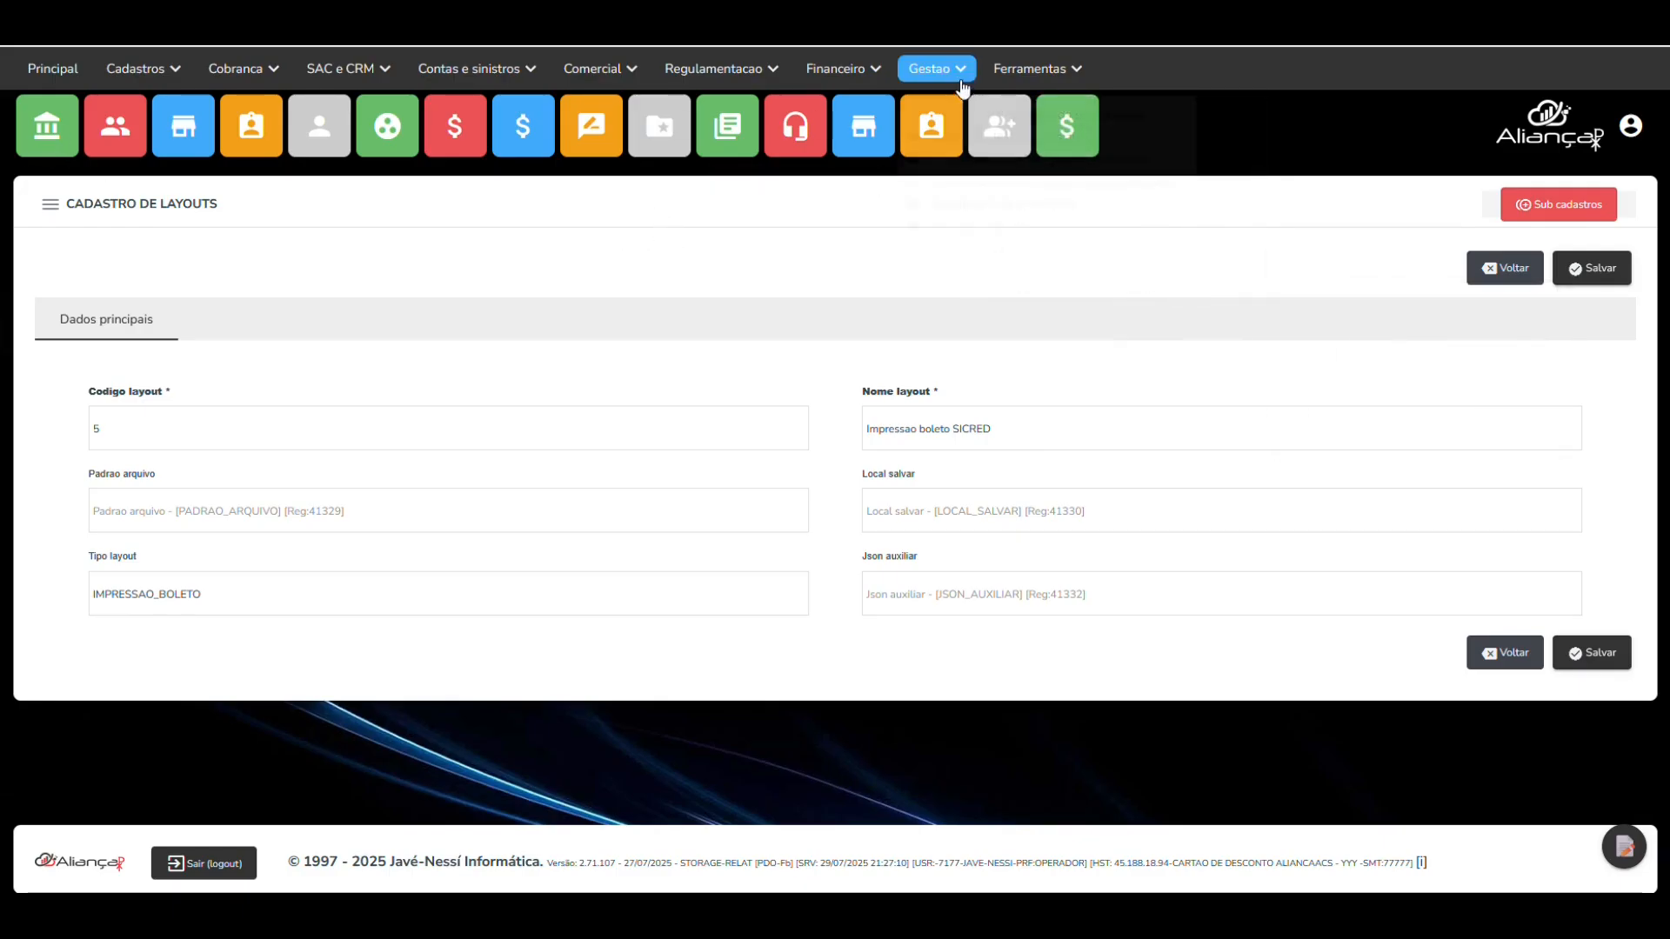
# - Open the report field configuration (Configuracao de campos dos relatorios) from the auxiliary configuration tables
pyautogui.moveTo(1026, 74)
pyautogui.moveTo(1031, 139)
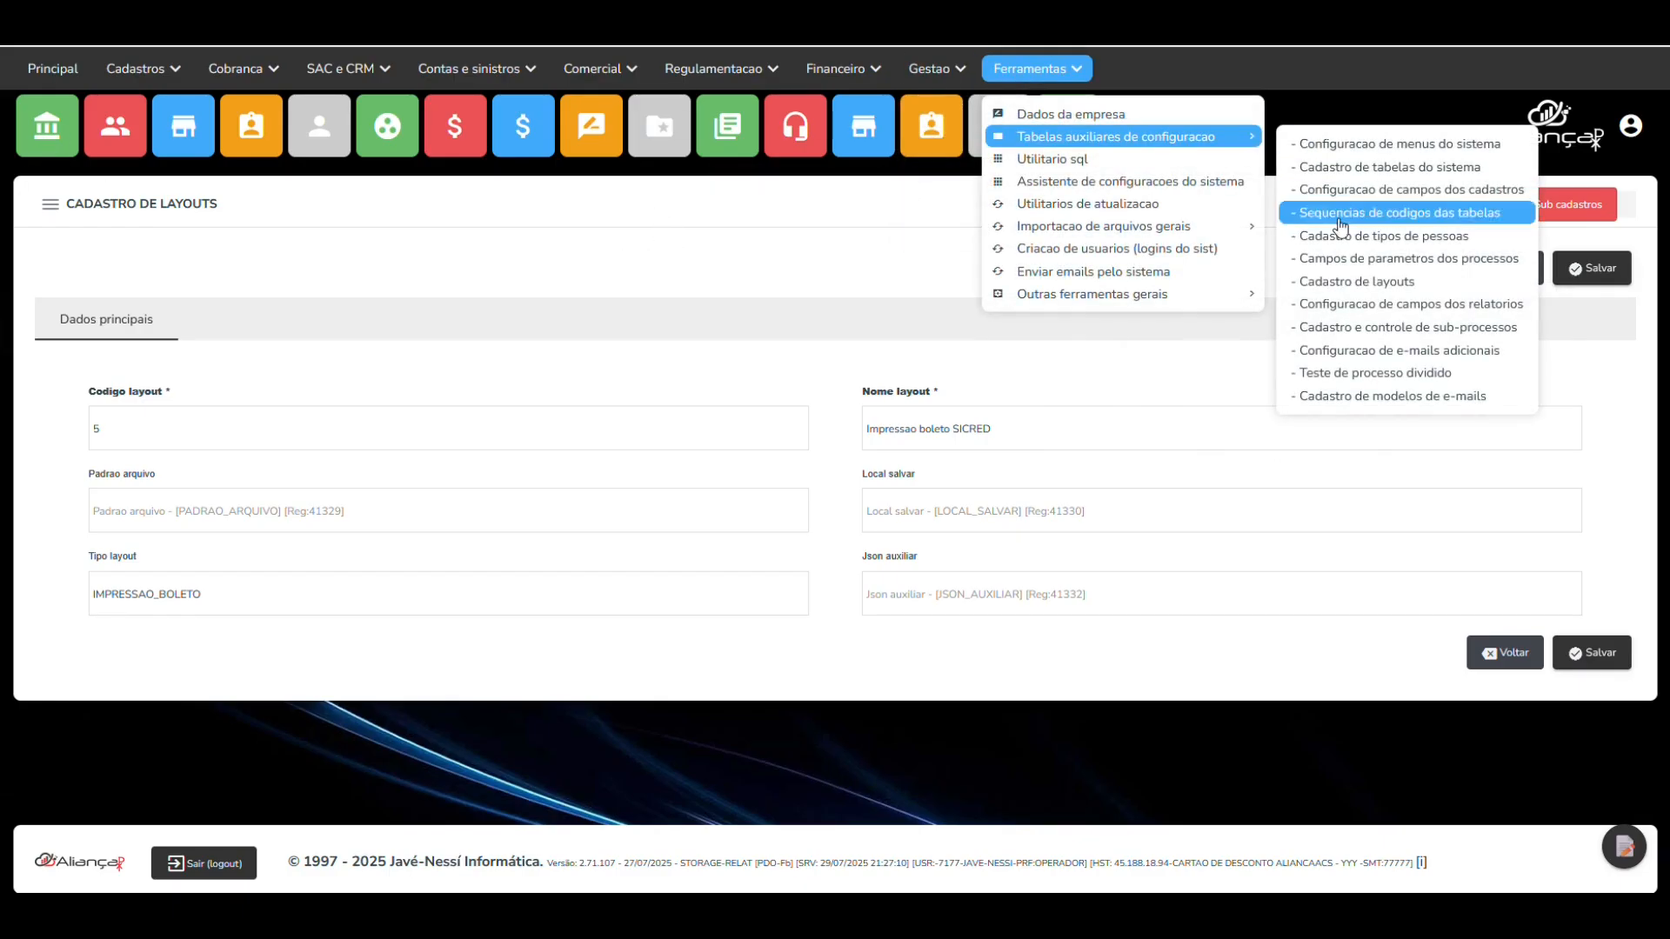
pyautogui.click(1370, 308)
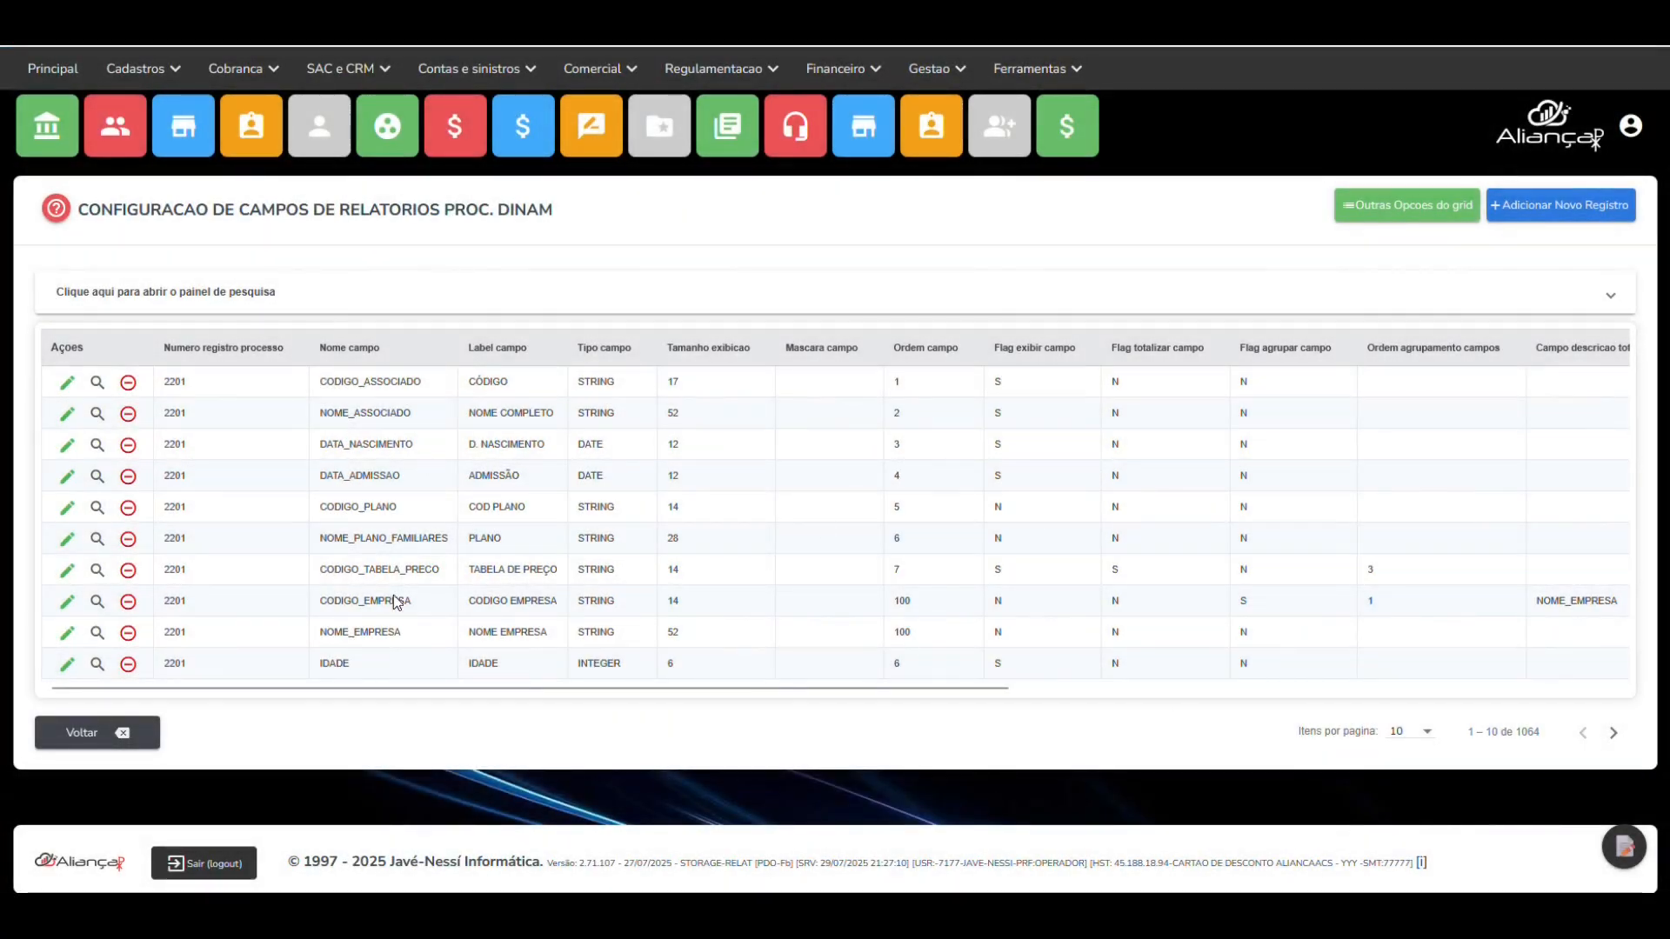
# - Open the CODIGO_PLANO field record of report process 2201, examine its display, totalling and grouping settings, and return to the list
pyautogui.click(67, 507)
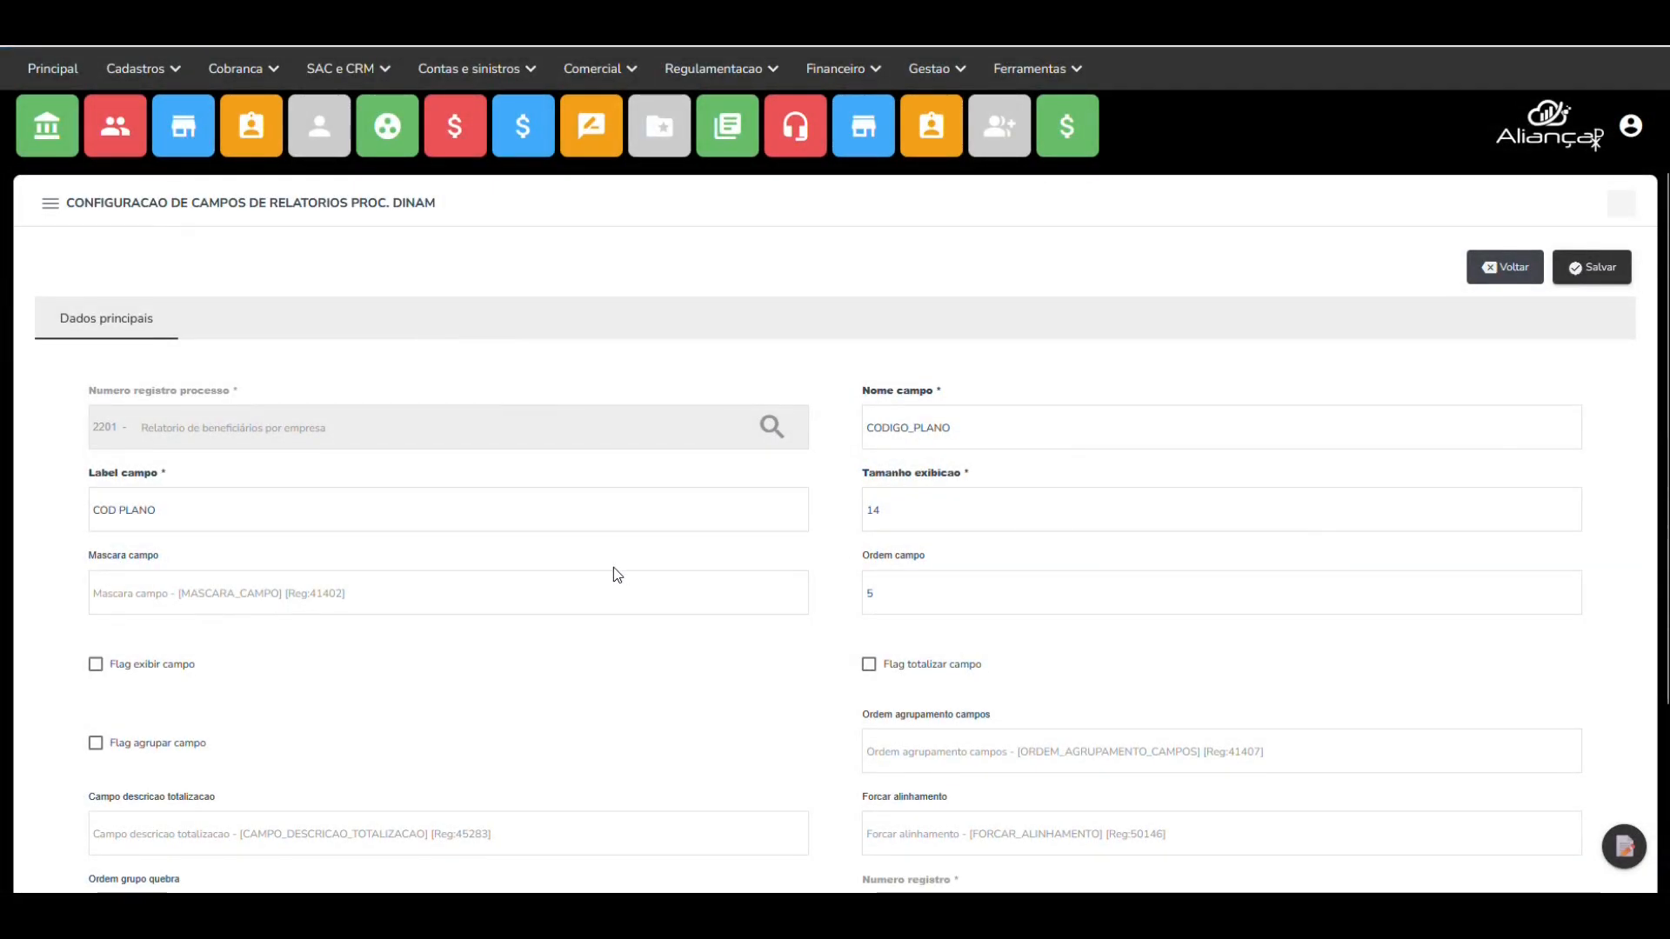
pyautogui.scroll(-2, 613, 567)
pyautogui.scroll(-2, 613, 567)
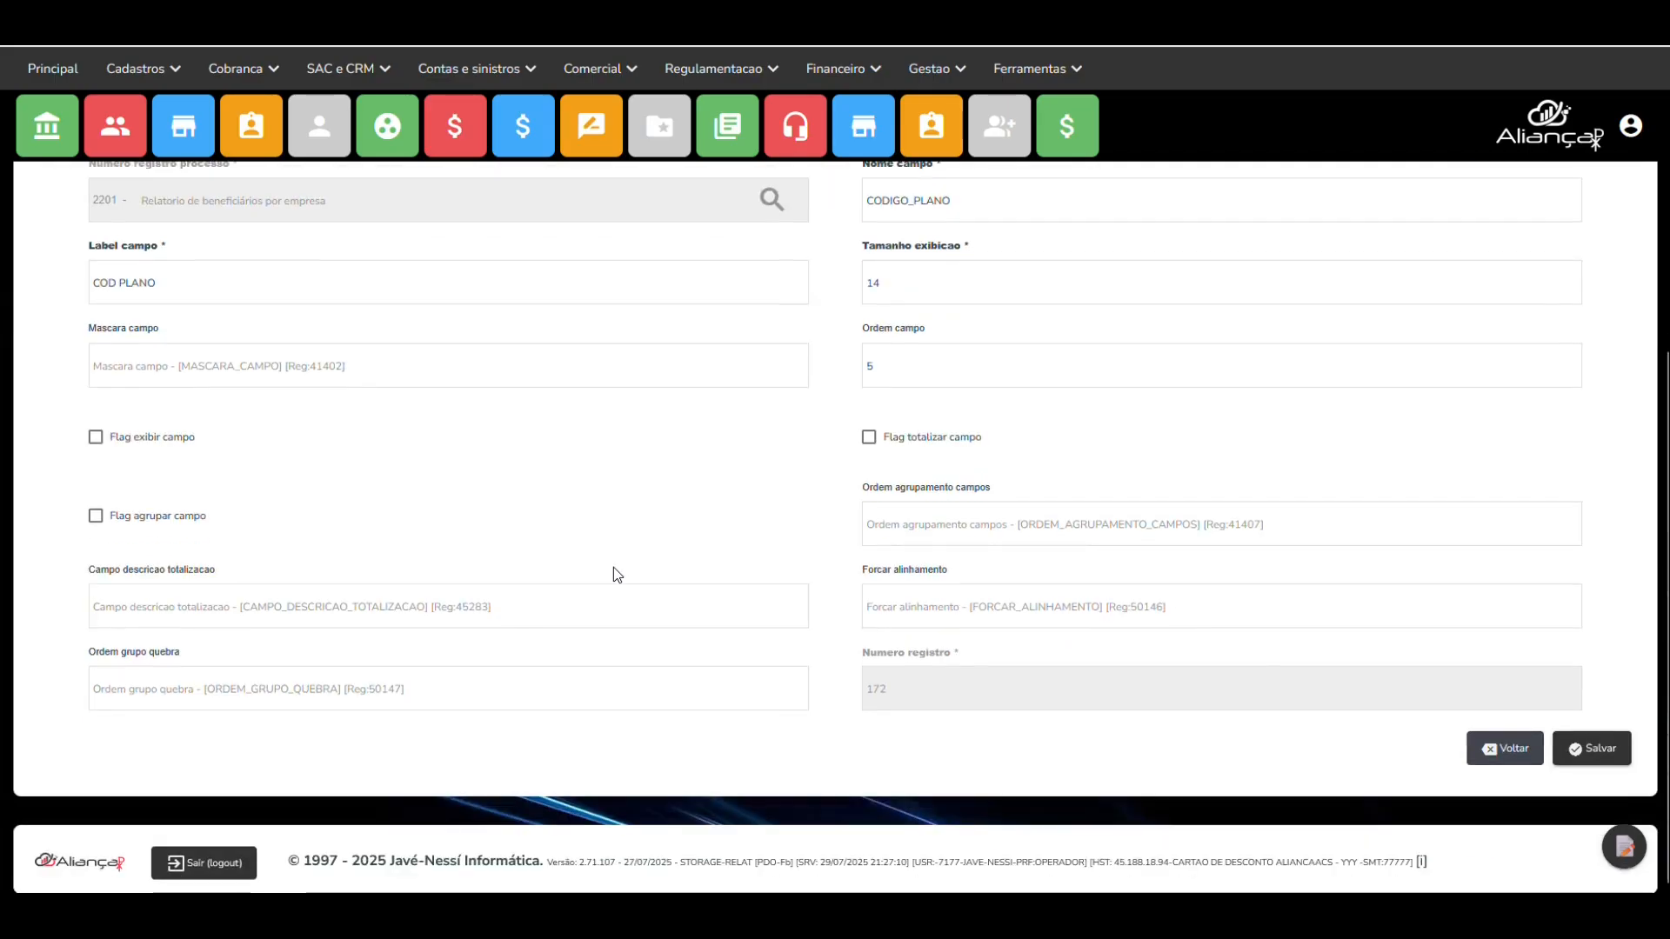
pyautogui.scroll(4, 613, 567)
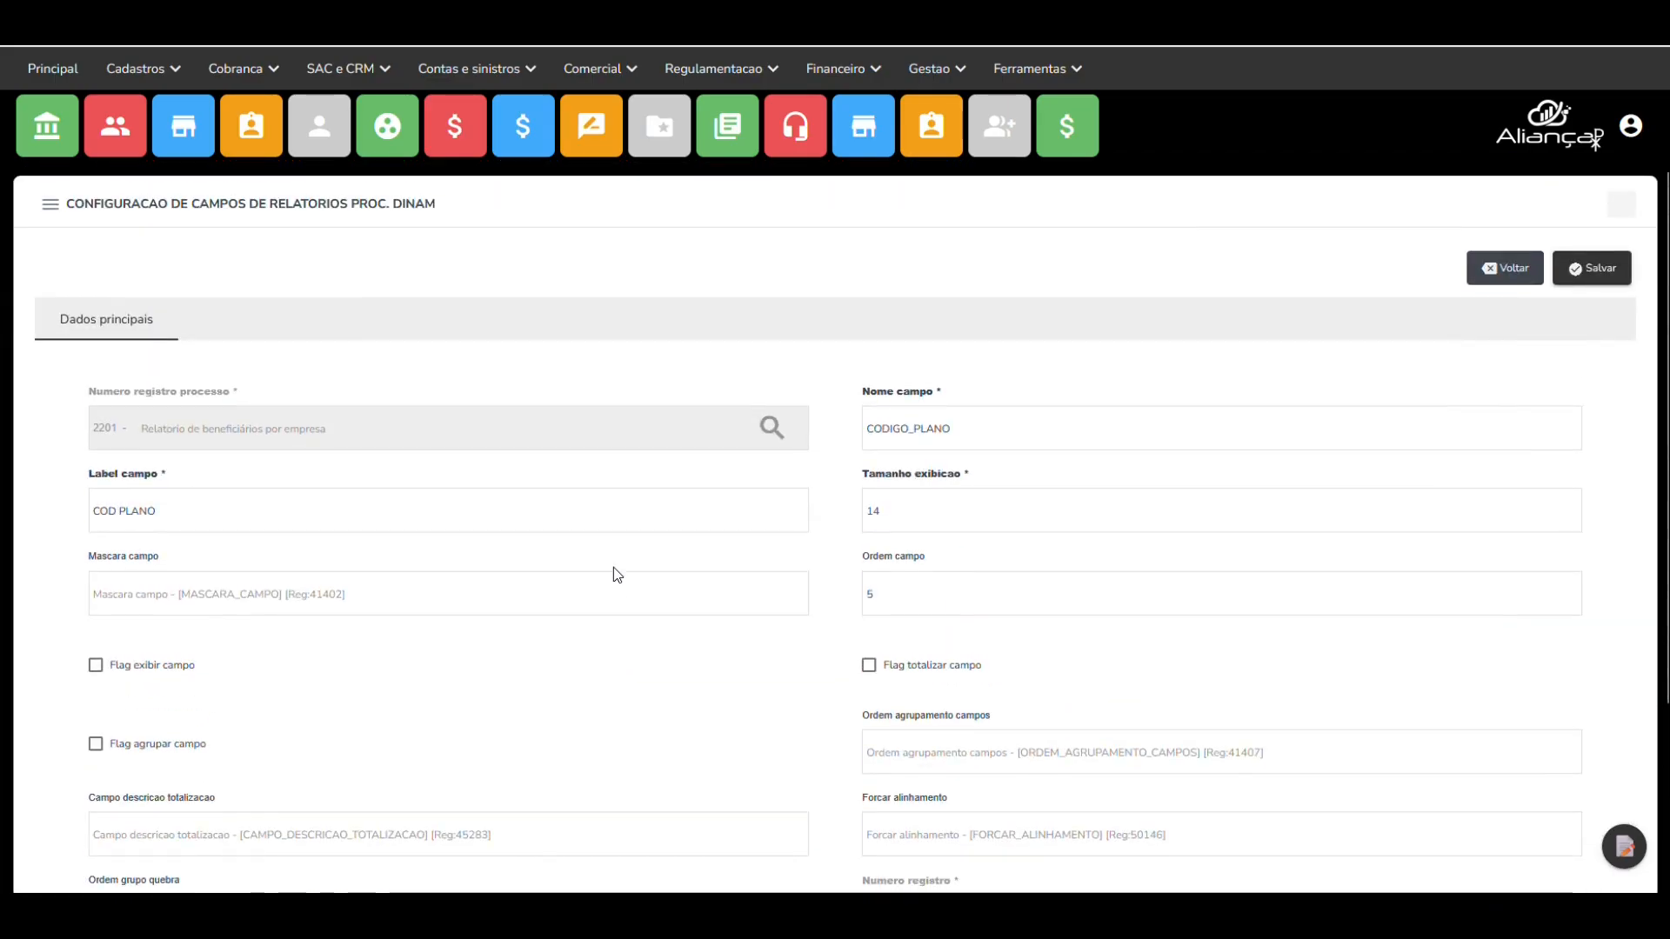
pyautogui.click(1514, 270)
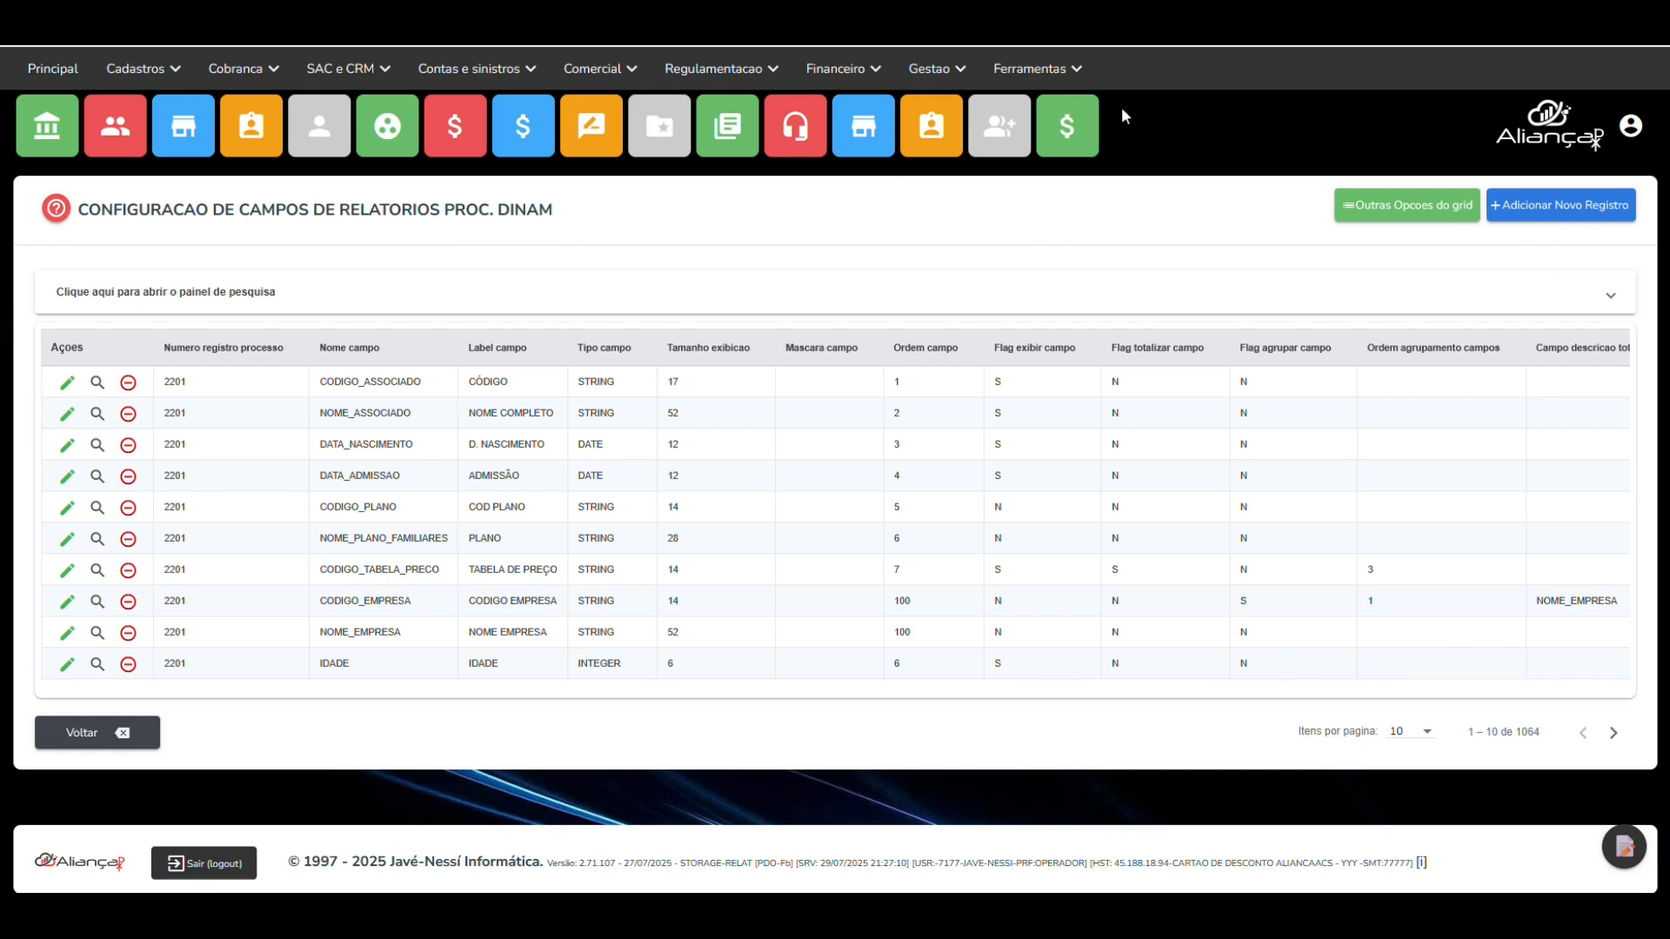
# - Open the sub-process registry (Cadastro e controle de sub-processos) from the auxiliary configuration tables
pyautogui.click(1030, 68)
pyautogui.moveTo(1029, 139)
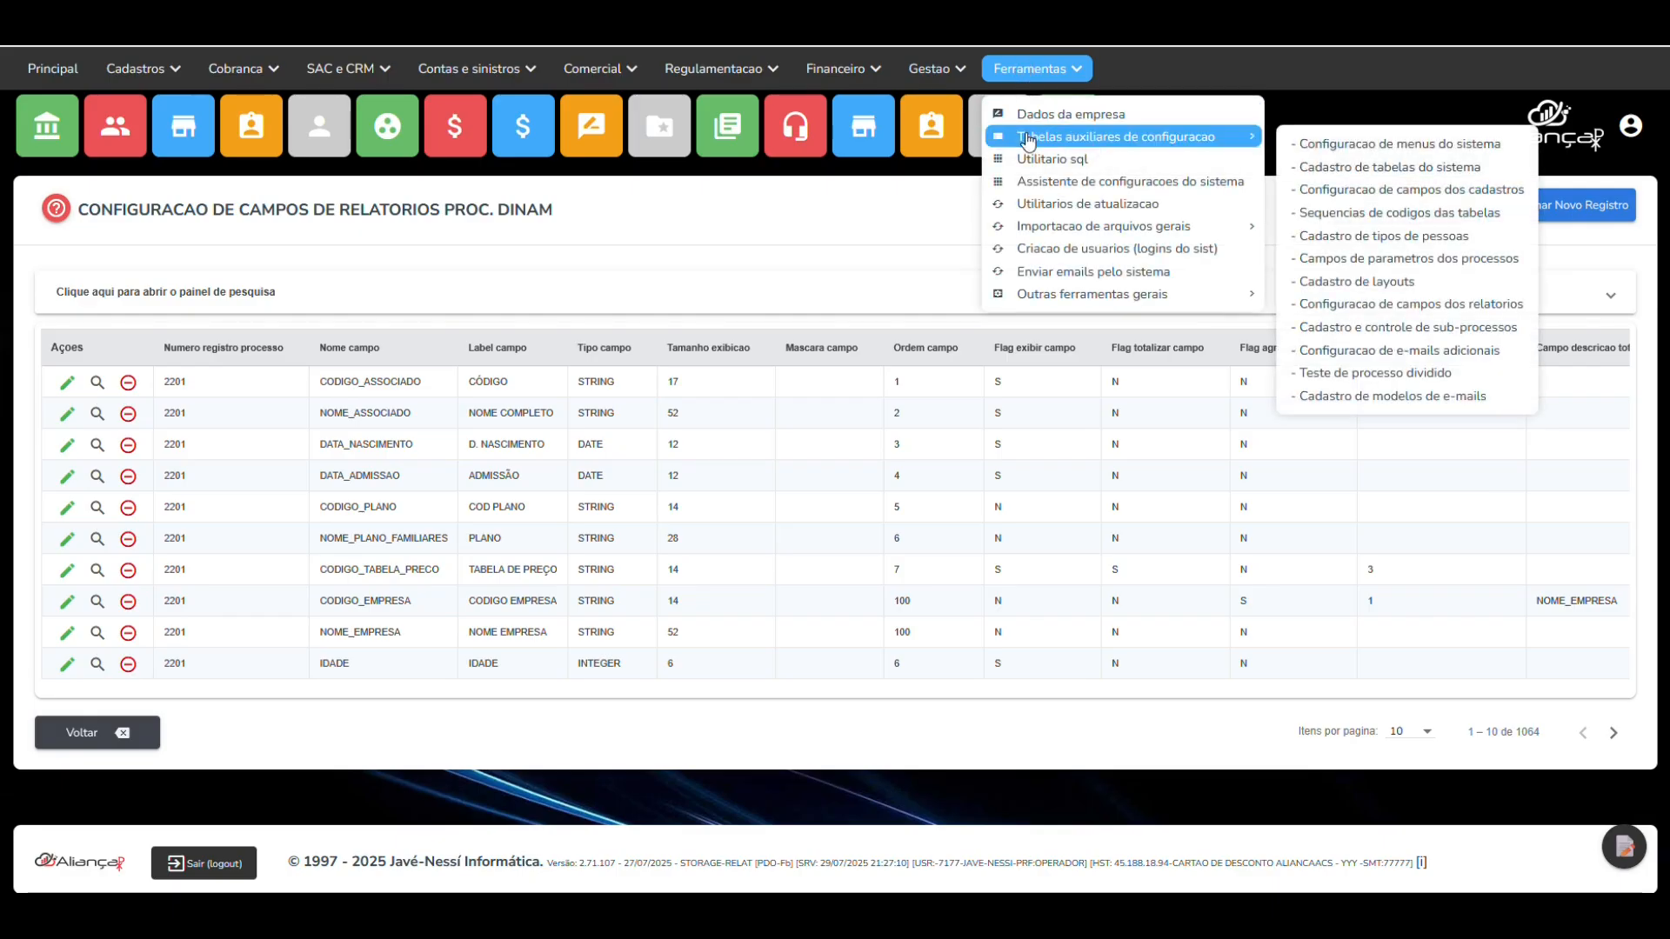
pyautogui.click(1427, 328)
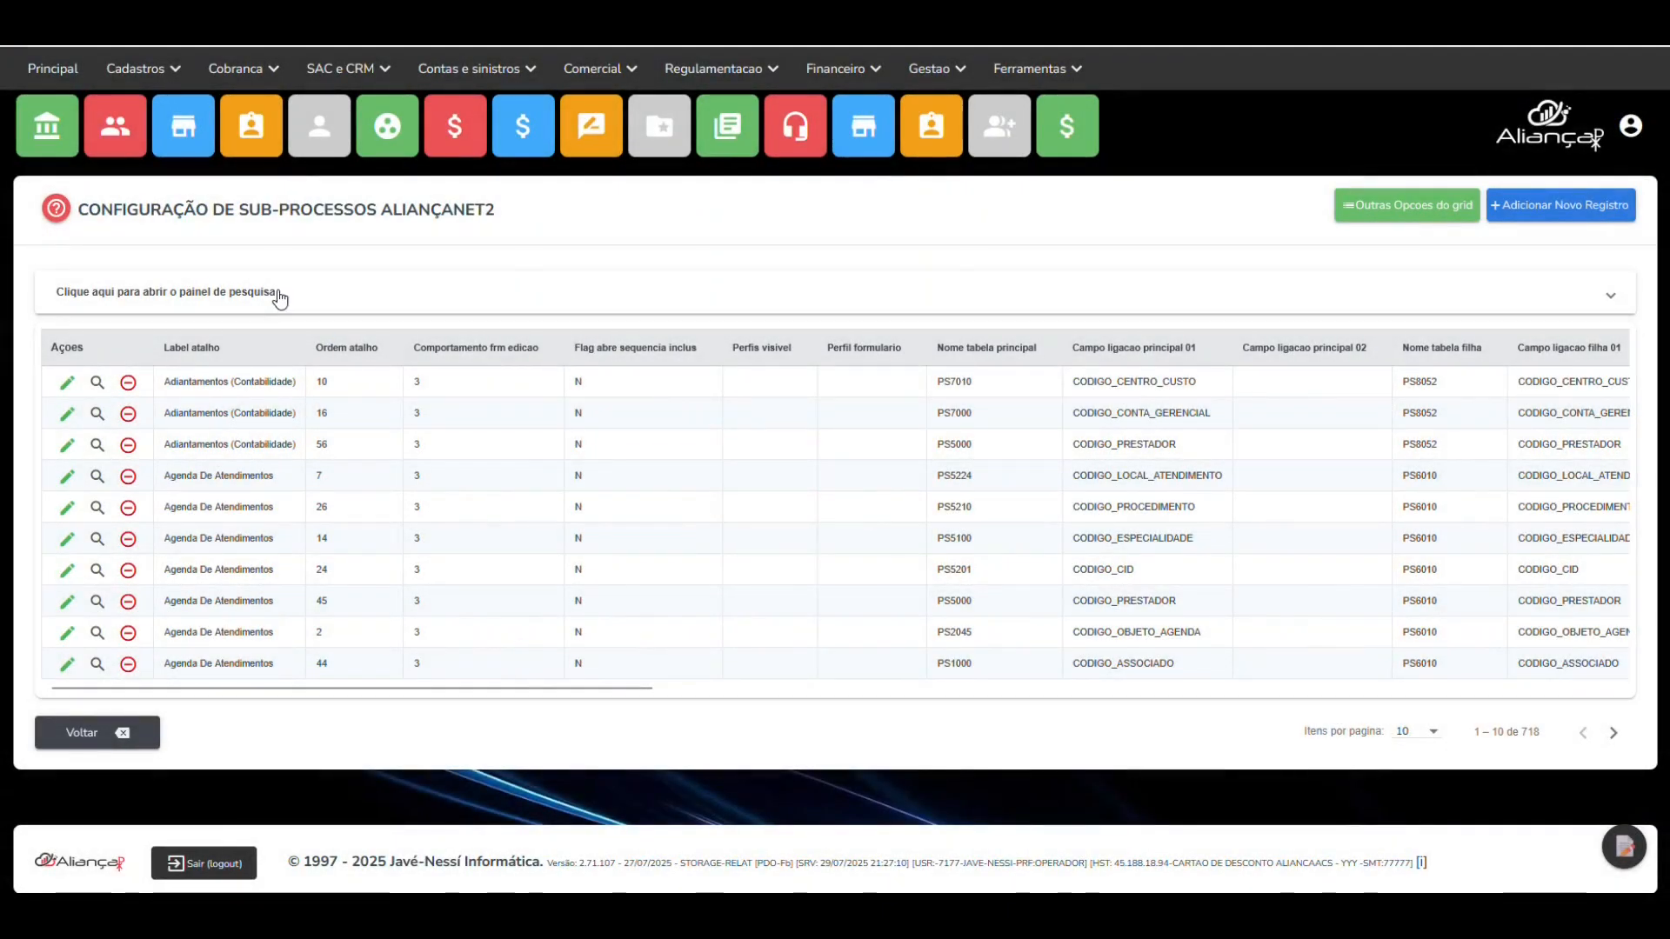
# - Search the sub-processes for PS1000 in Nome tabela principal and open the Baixas por funcionario record for editing
pyautogui.click(275, 297)
pyautogui.click(251, 363)
pyautogui.write('PS1000')
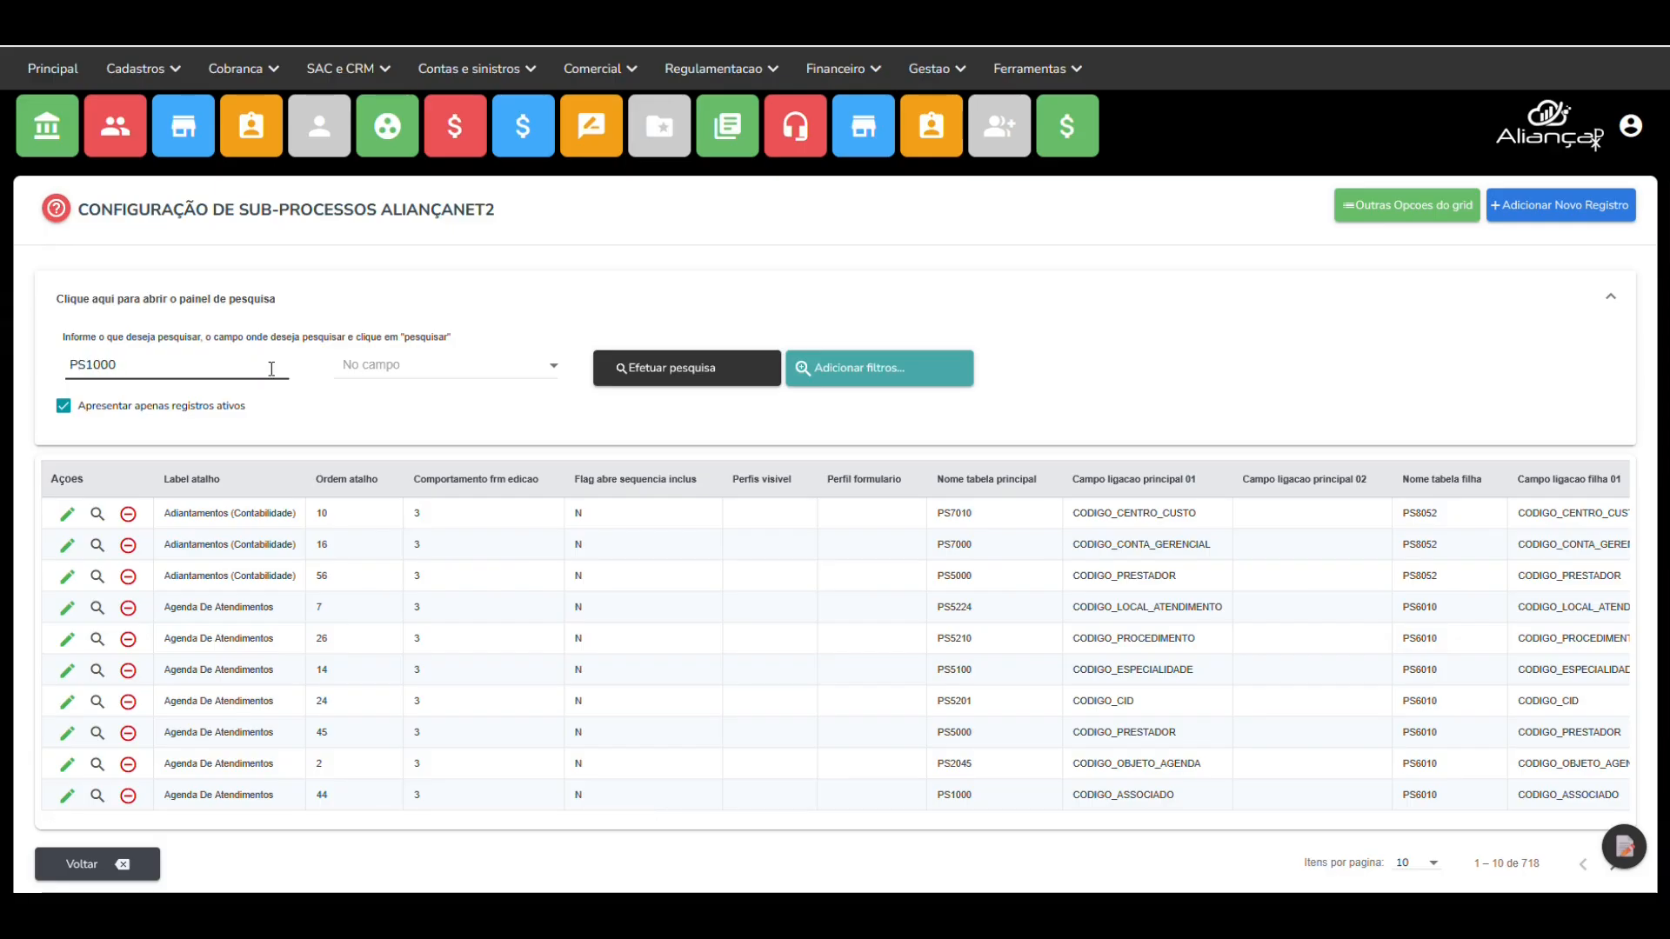
pyautogui.click(423, 367)
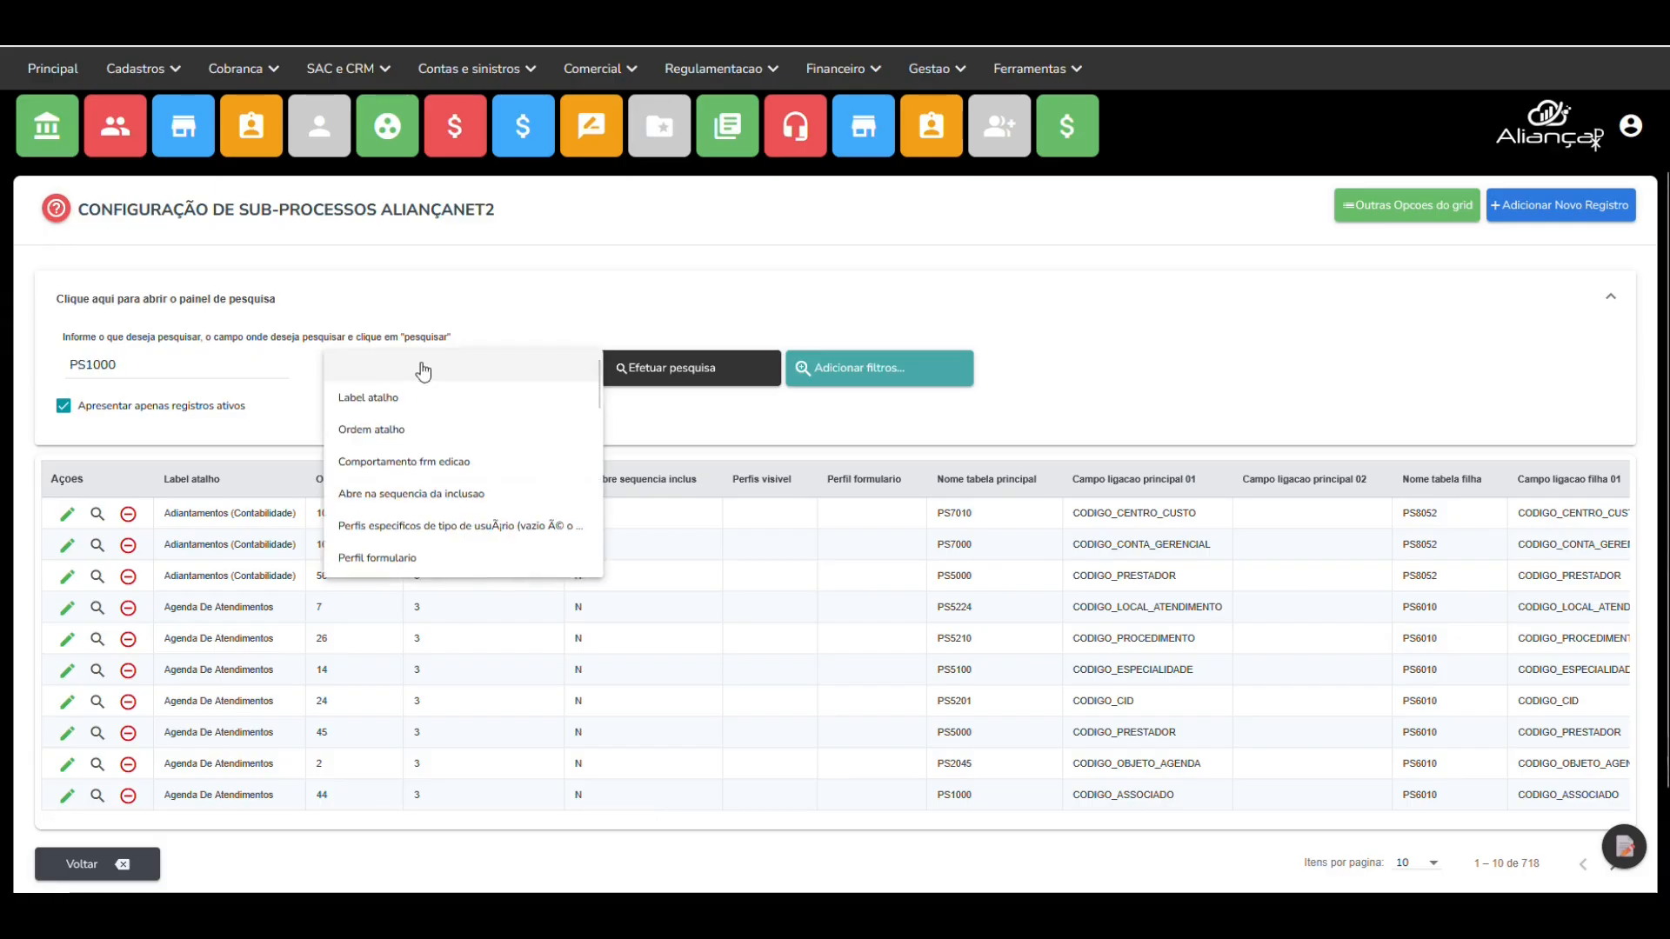
pyautogui.scroll(-1, 429, 500)
pyautogui.click(437, 515)
pyautogui.click(715, 381)
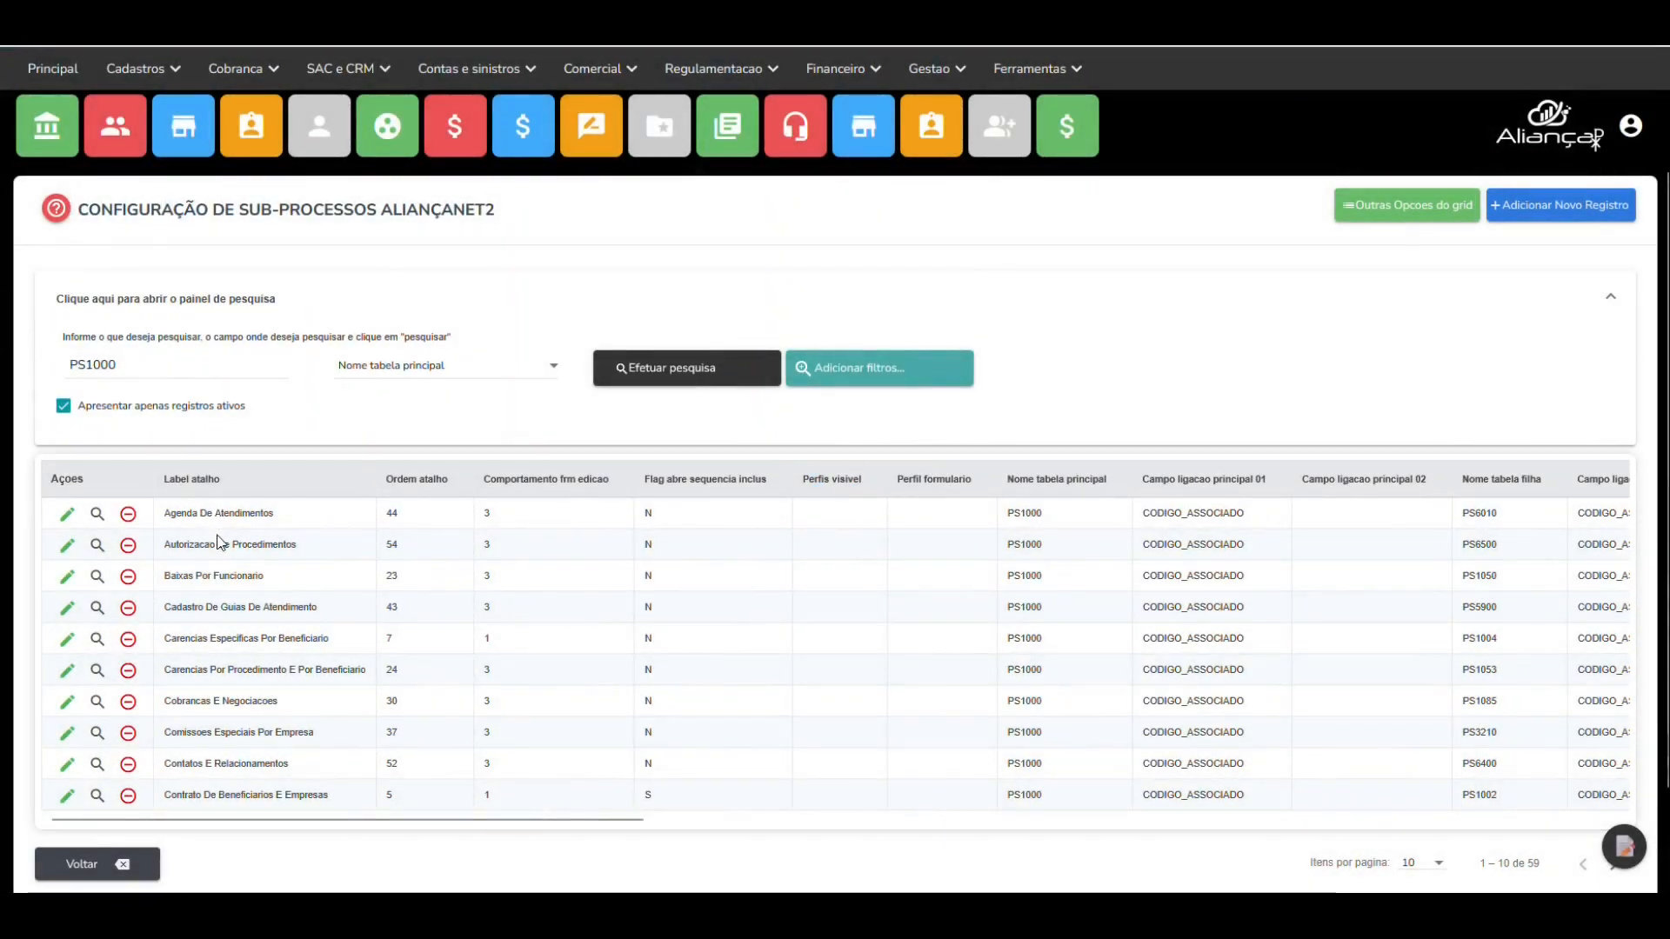
pyautogui.click(67, 575)
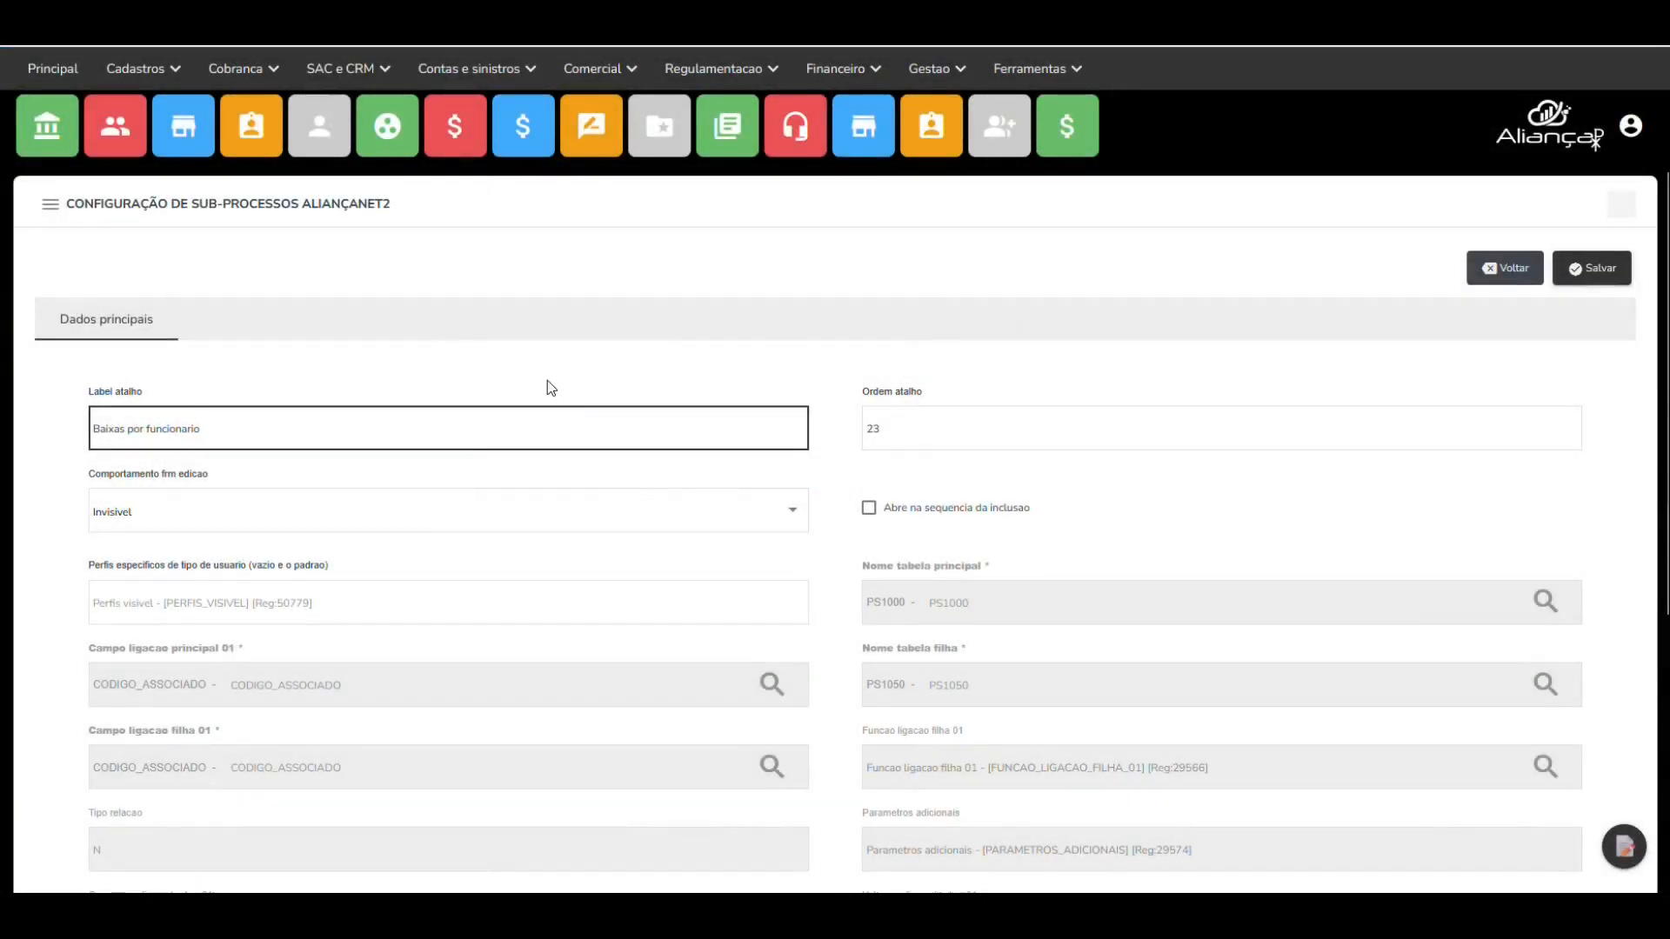
# - Examine the Baixas por funcionario record's edit-behaviour options, inclusion-sequence flag, label and shortcut order, and return to the list without saving
pyautogui.click(911, 515)
pyautogui.click(908, 514)
pyautogui.click(344, 512)
pyautogui.click(340, 503)
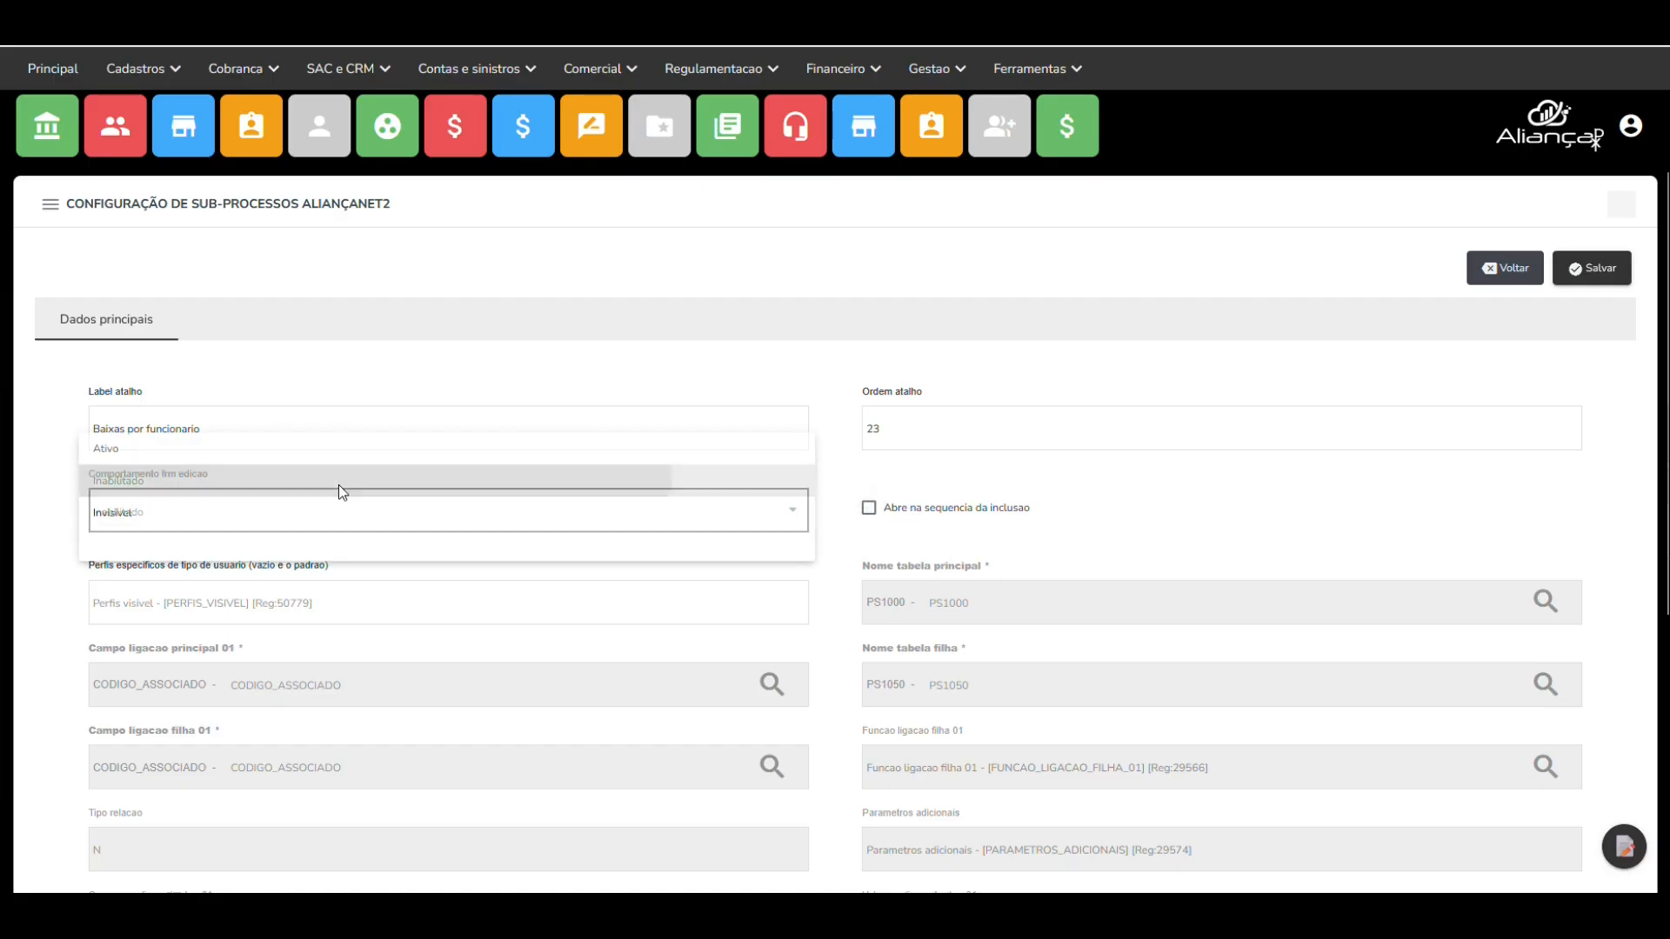
pyautogui.click(338, 505)
pyautogui.click(344, 479)
pyautogui.click(336, 521)
pyautogui.click(317, 583)
pyautogui.click(916, 518)
pyautogui.click(915, 518)
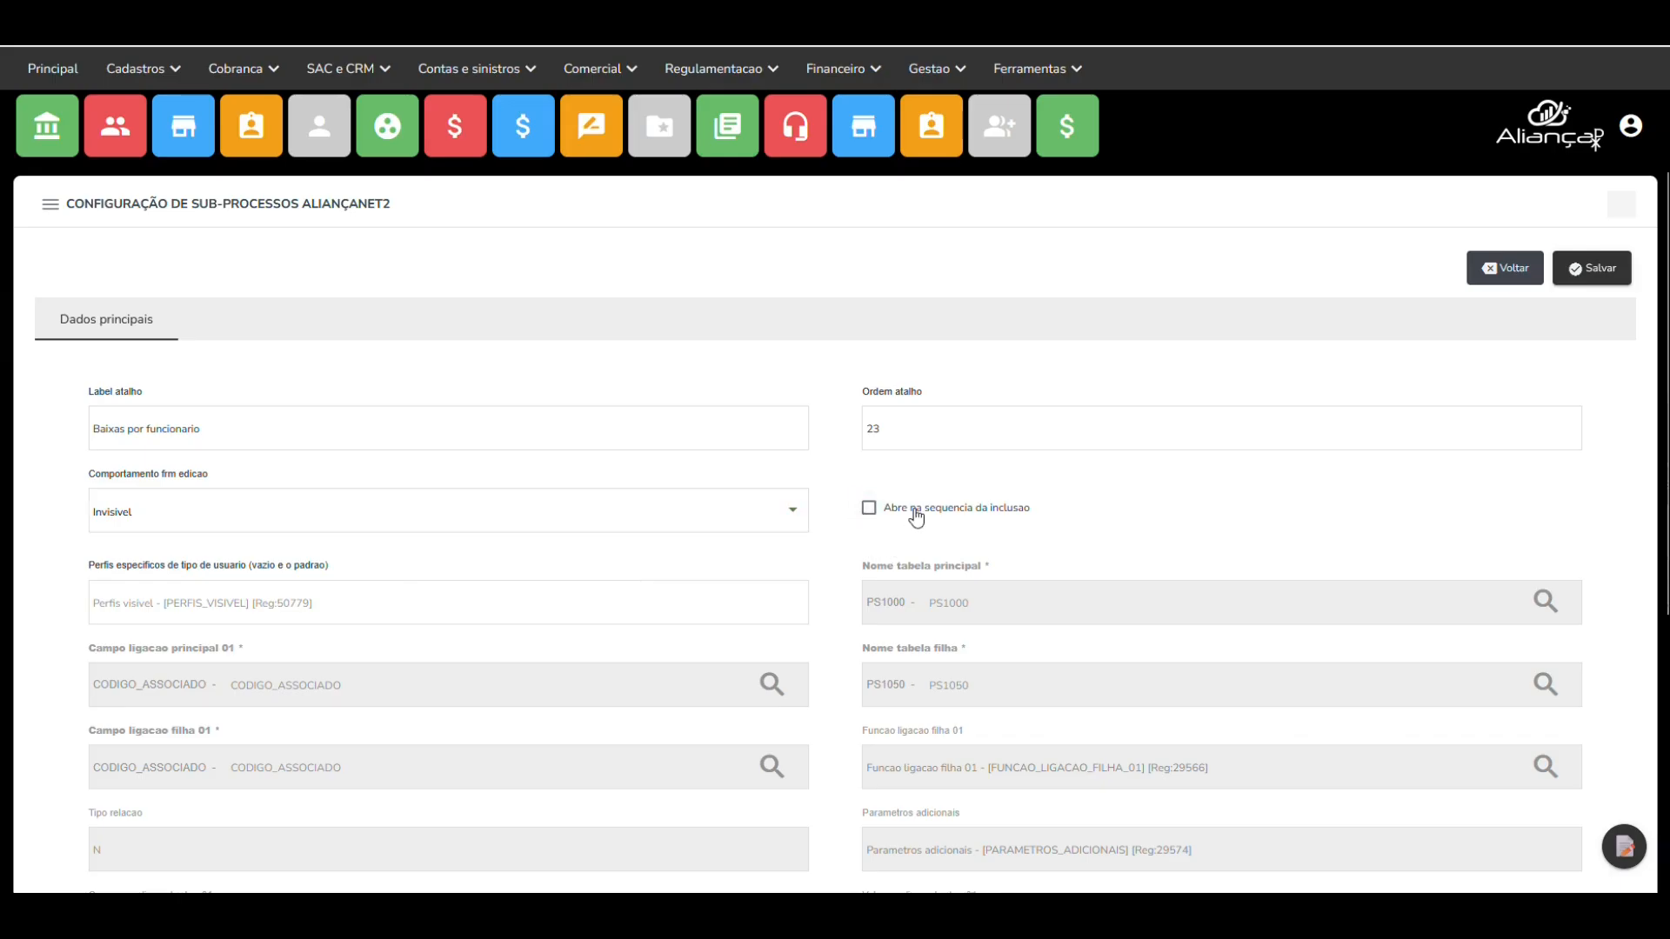
pyautogui.click(404, 423)
pyautogui.click(946, 447)
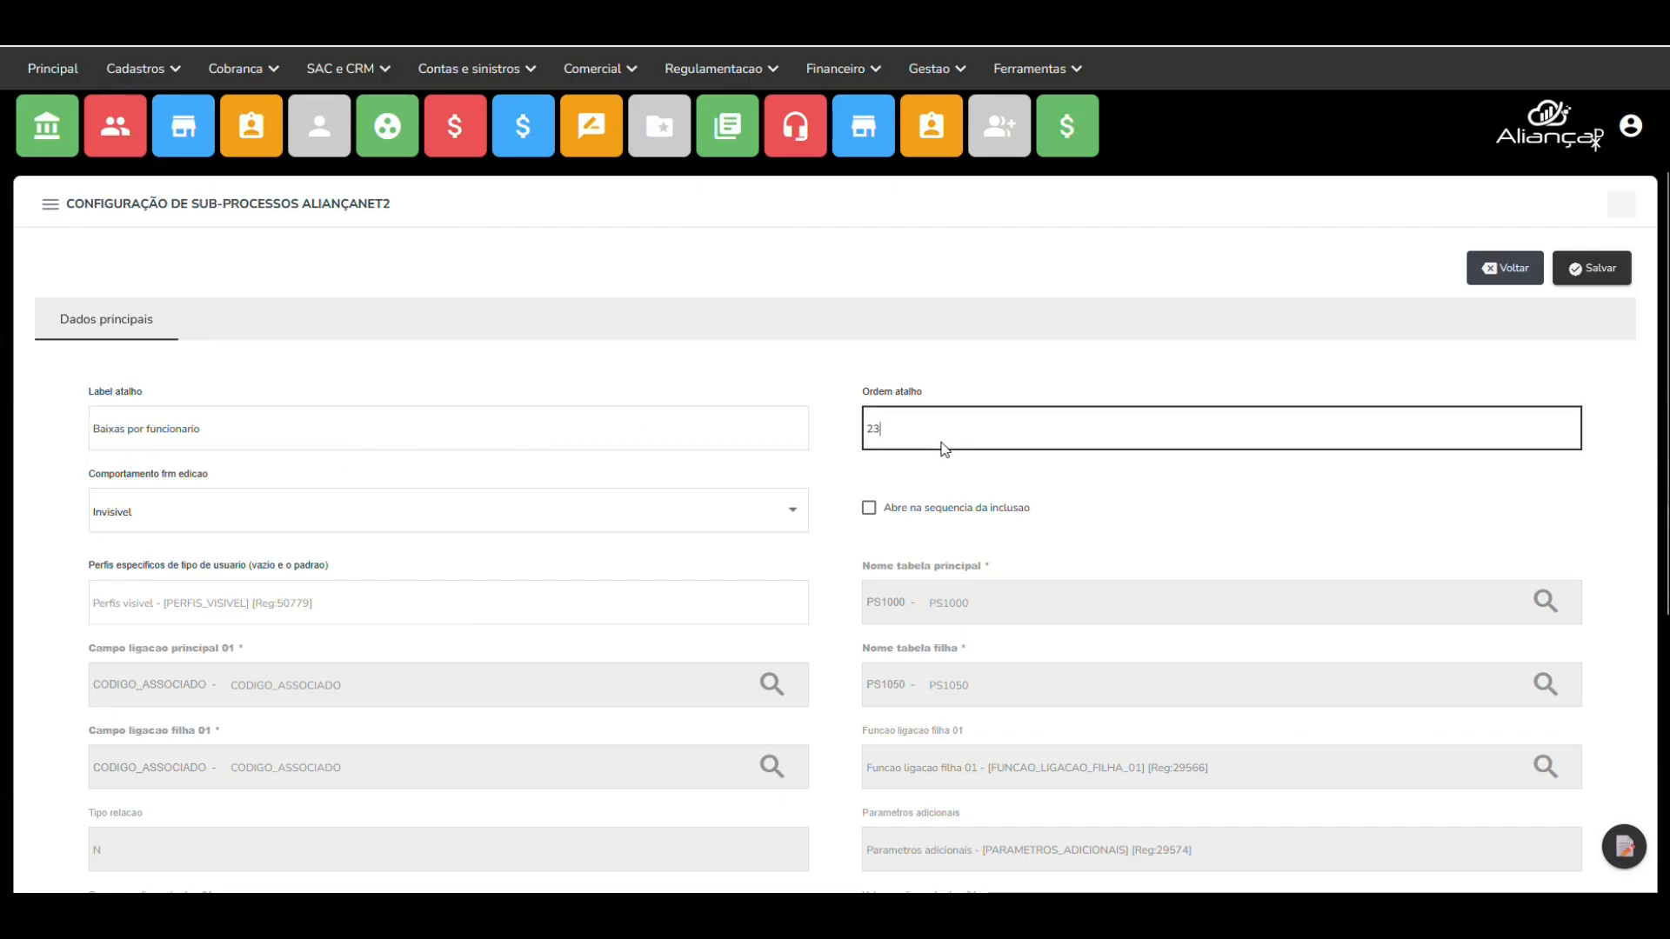
pyautogui.click(1515, 265)
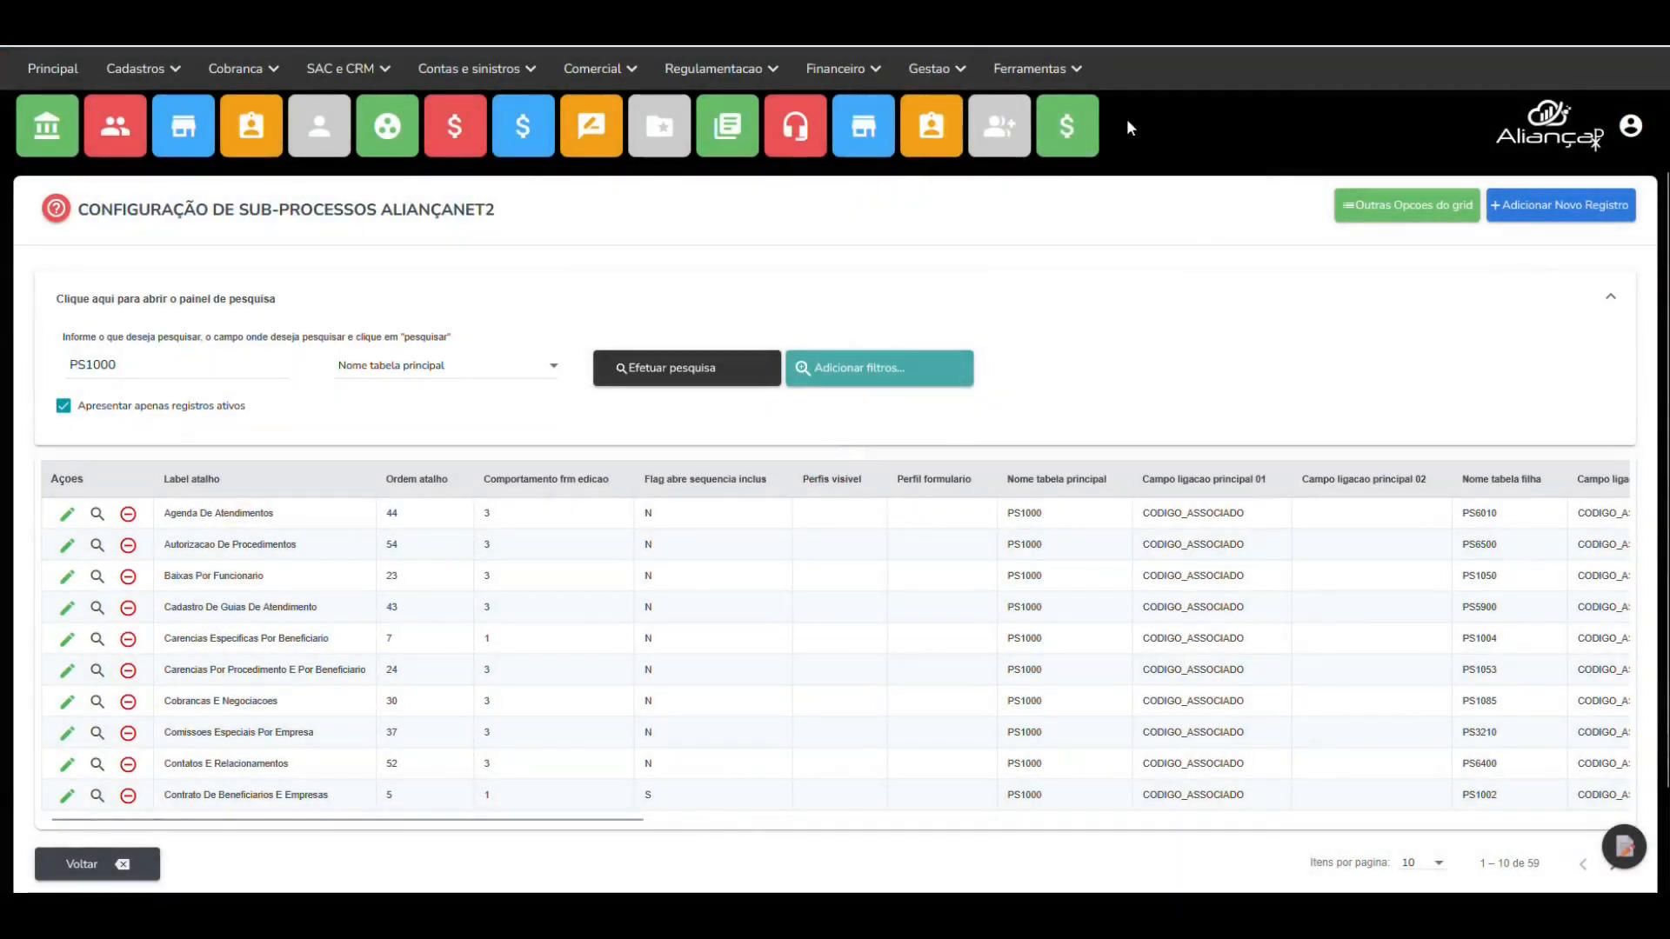
# - Open the additional e-mail configuration (Configuracao de e-mails adicionais) from the auxiliary configuration tables and start a new record
pyautogui.click(1030, 69)
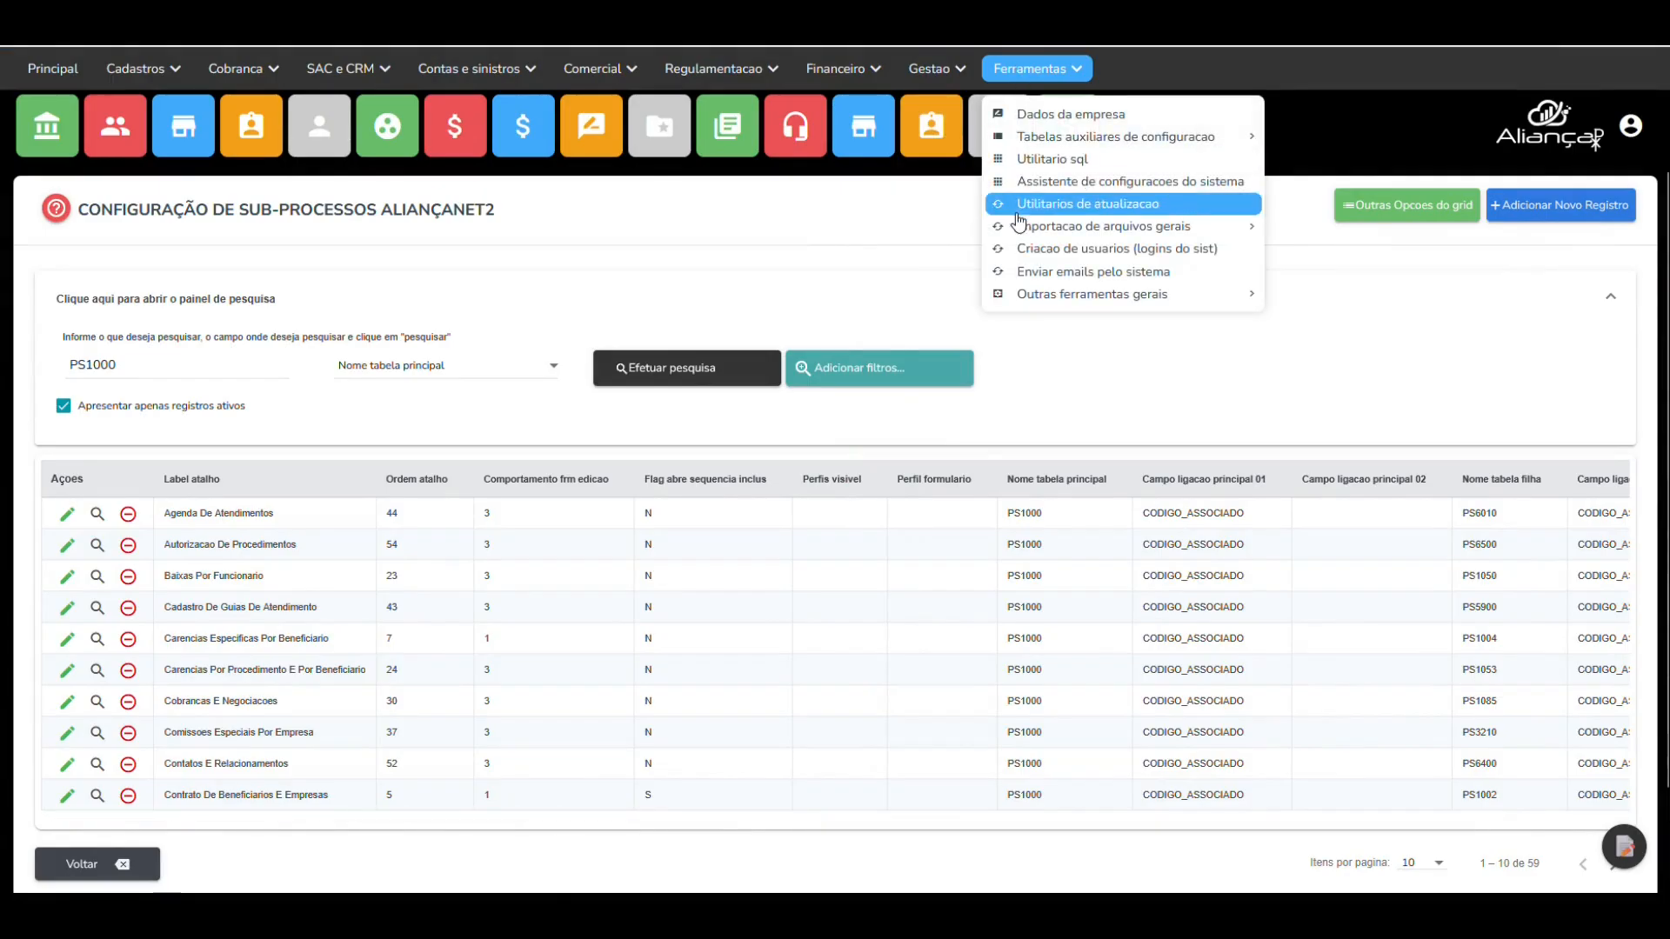
pyautogui.moveTo(1130, 137)
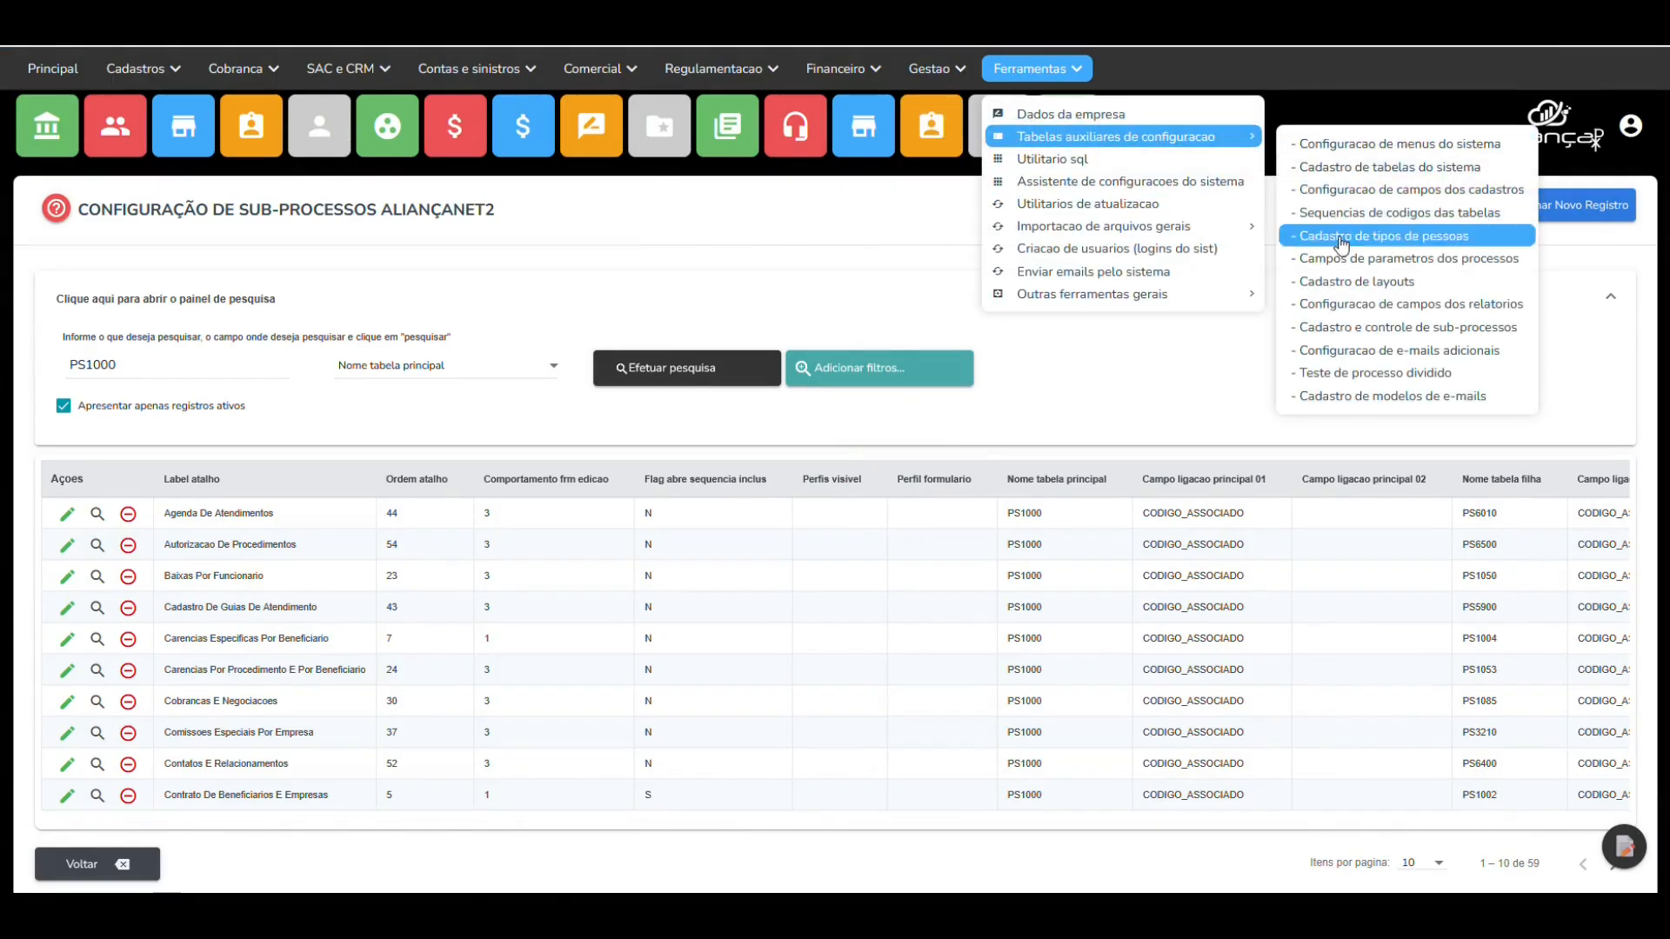
pyautogui.click(1355, 351)
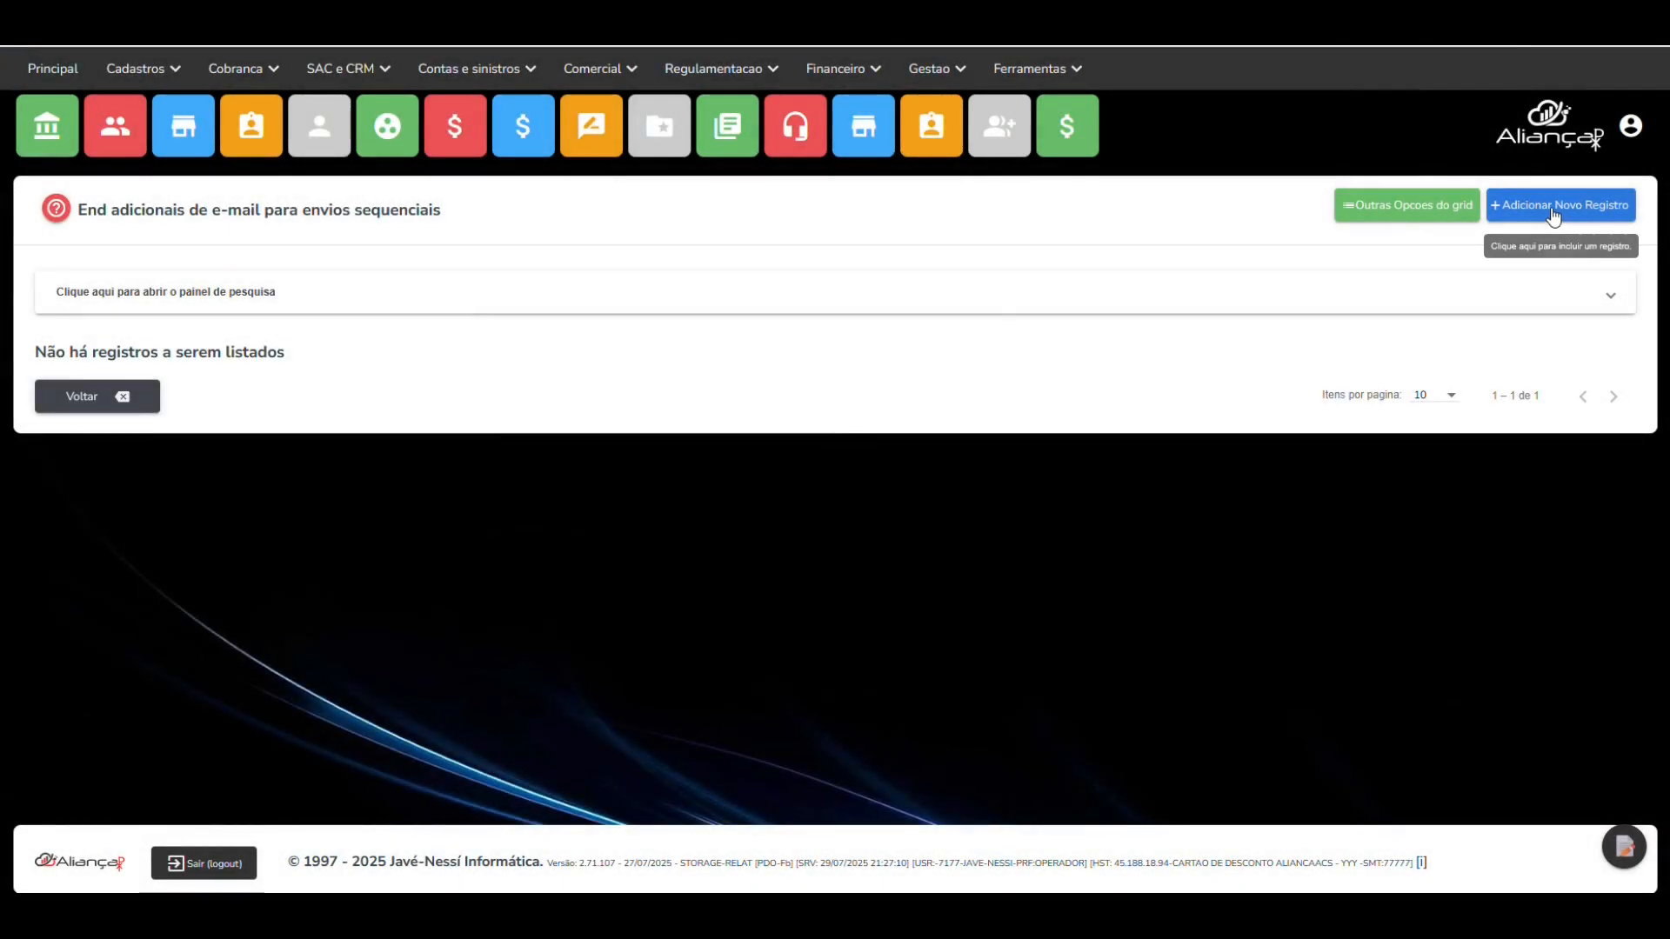
pyautogui.click(1553, 209)
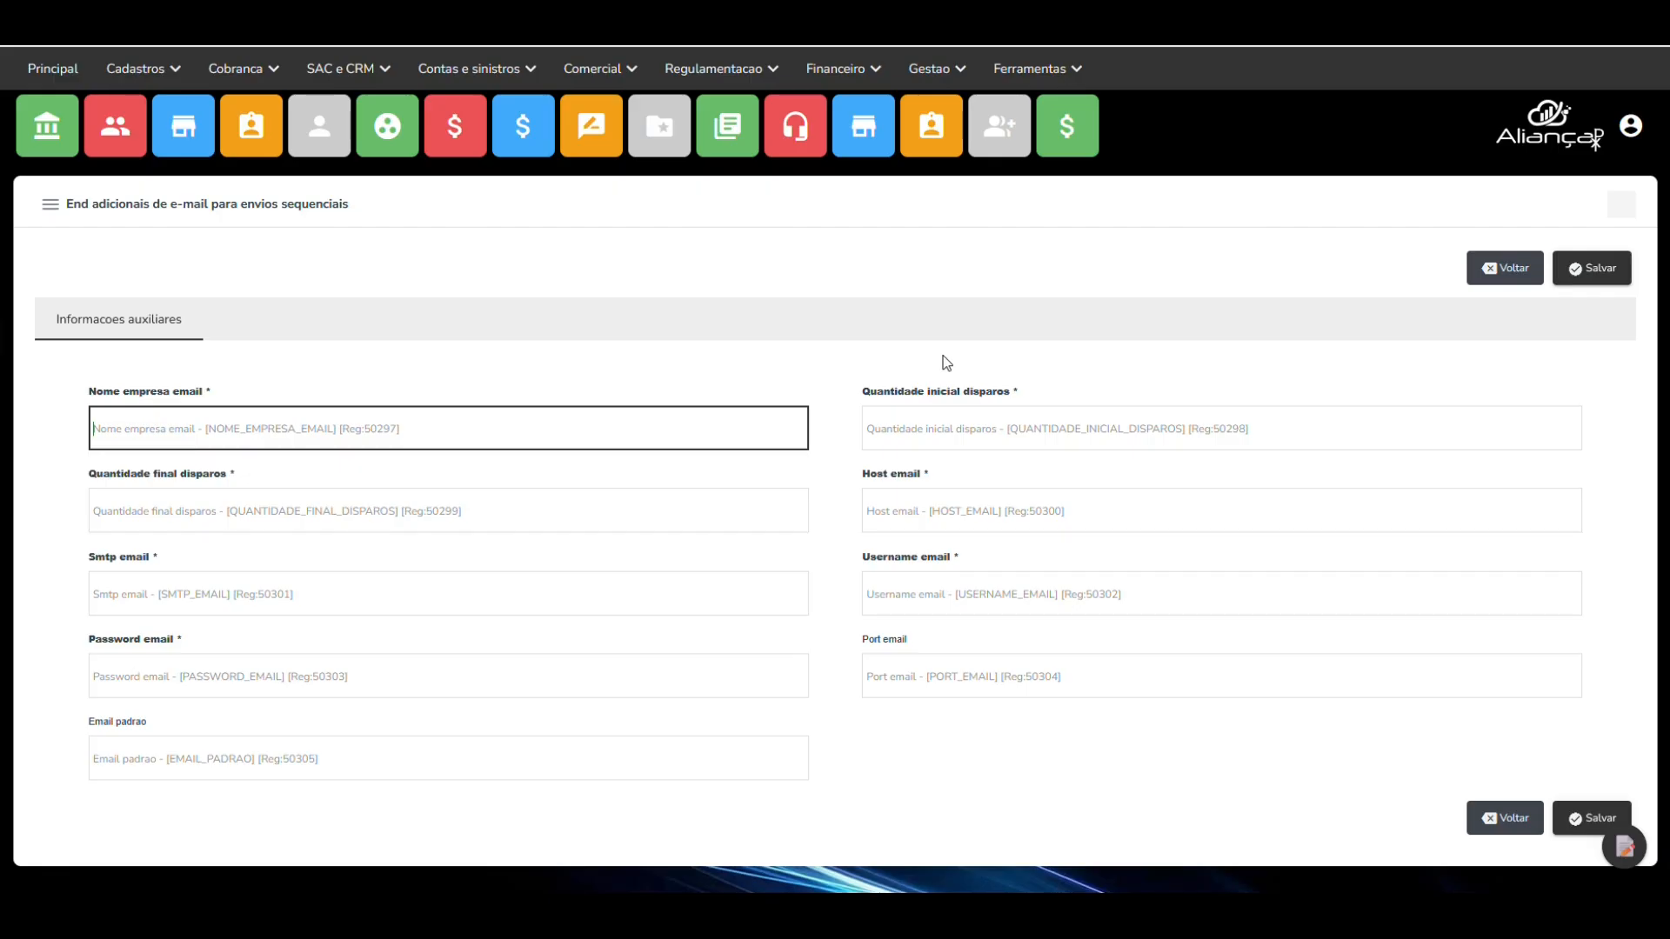
# - Examine the new e-mail record's company, dispatch quantity, host, SMTP, username and password fields, and return to the list without saving
pyautogui.click(884, 437)
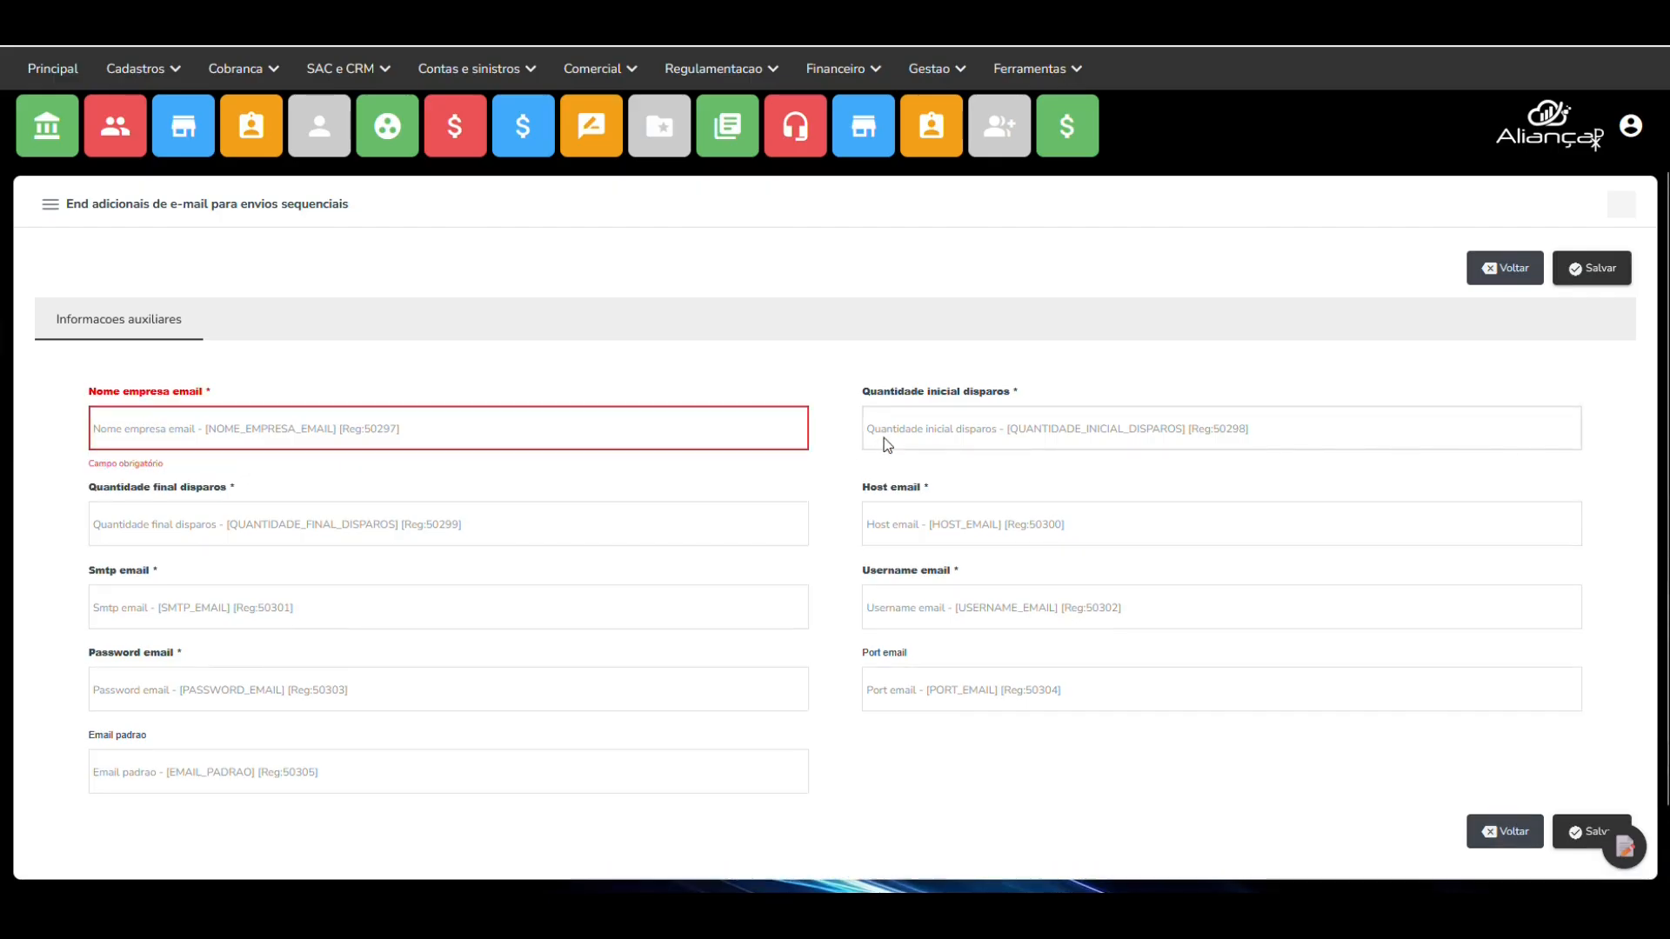
pyautogui.click(616, 524)
pyautogui.click(954, 524)
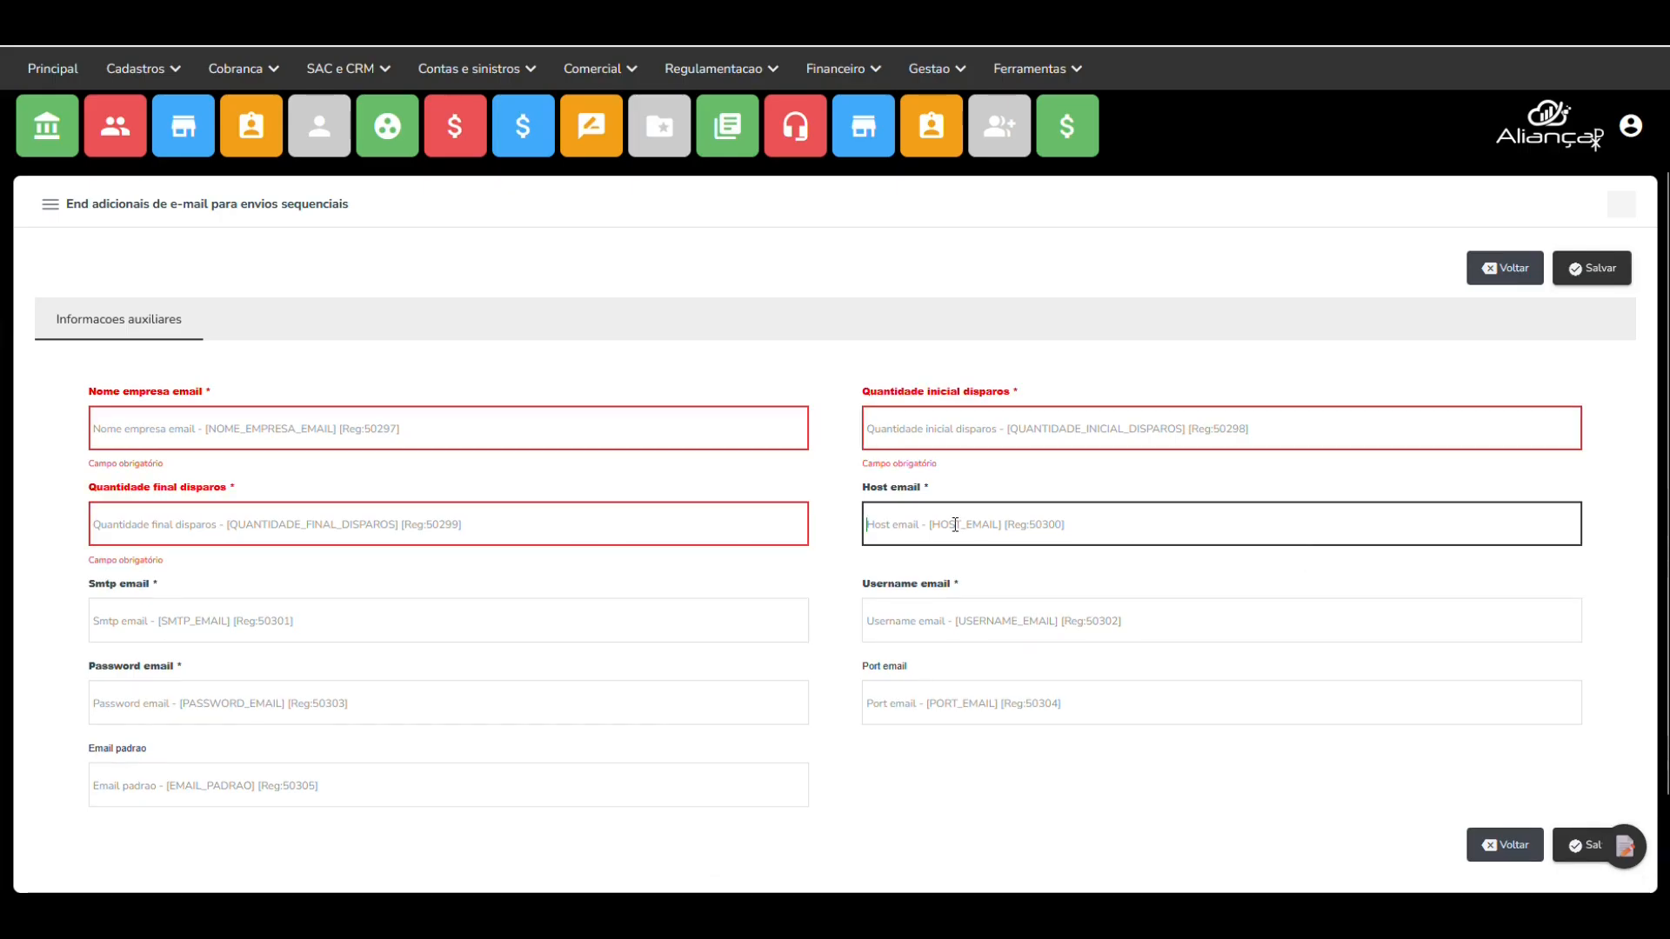
pyautogui.click(745, 618)
pyautogui.click(979, 620)
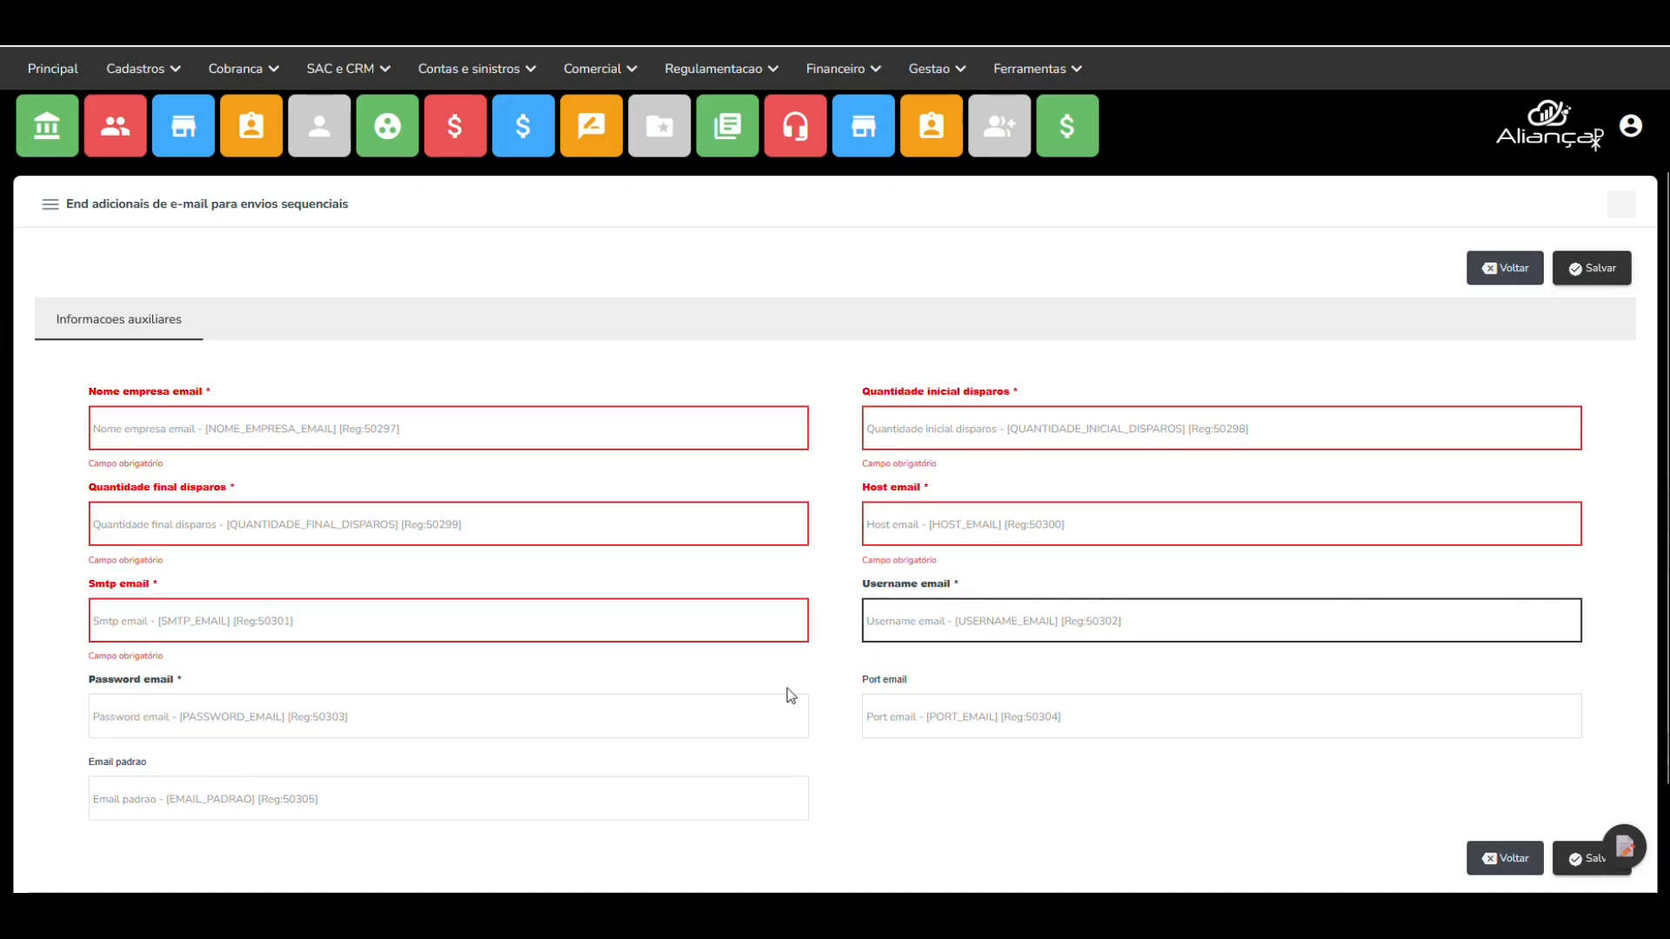
pyautogui.click(788, 720)
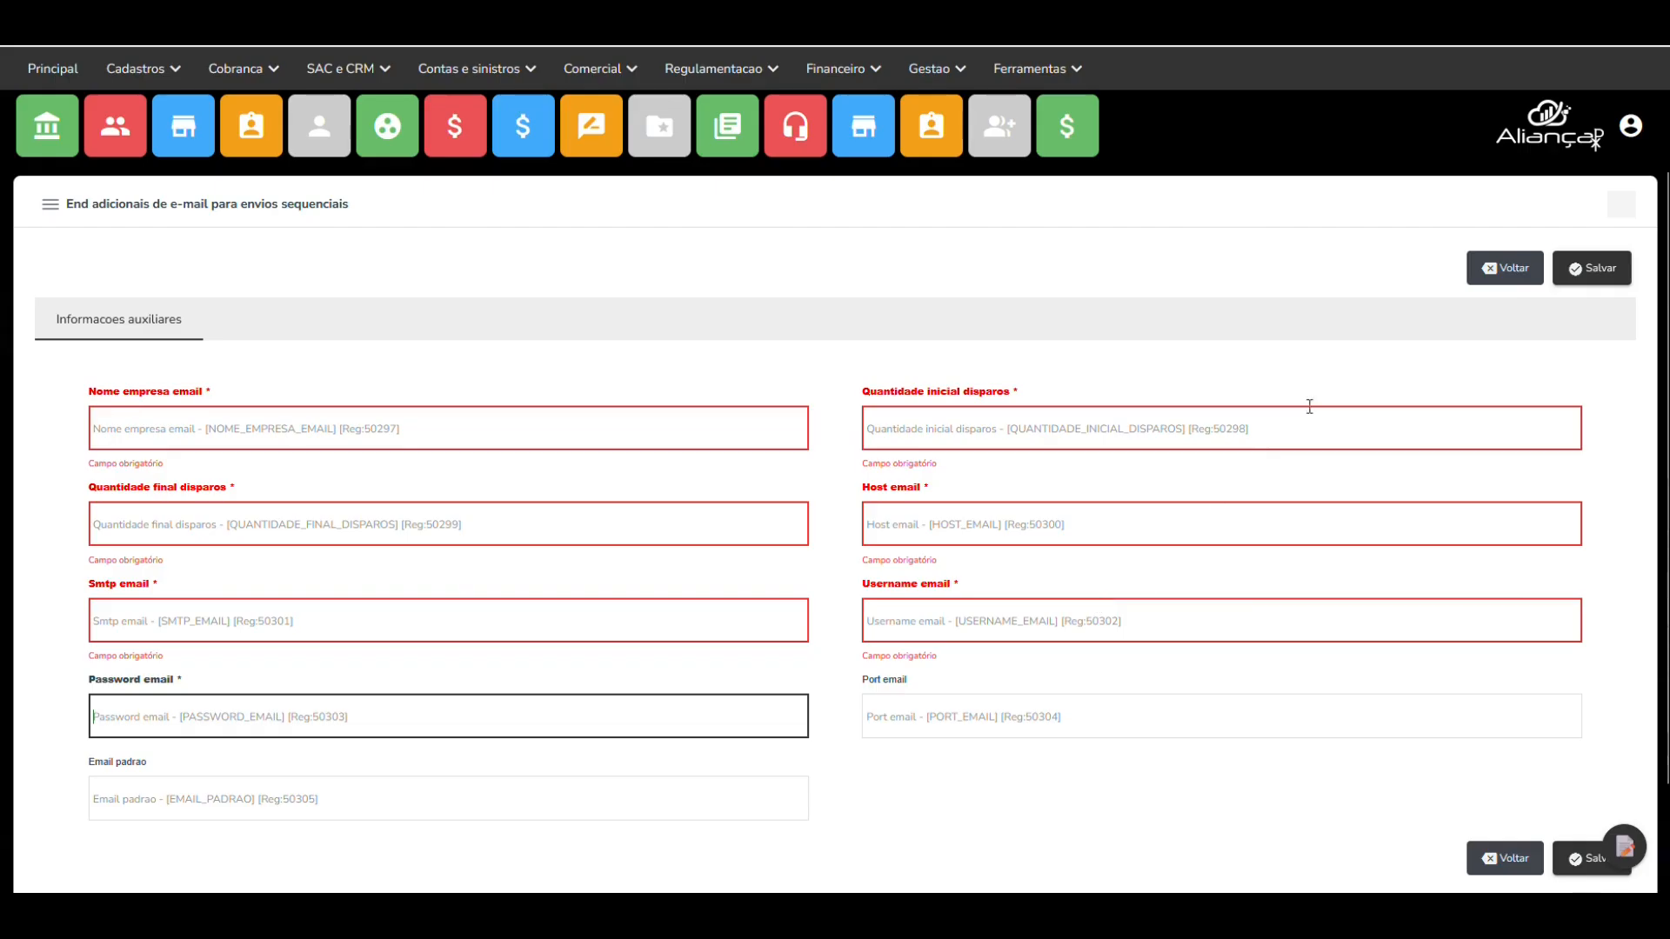
pyautogui.click(1510, 268)
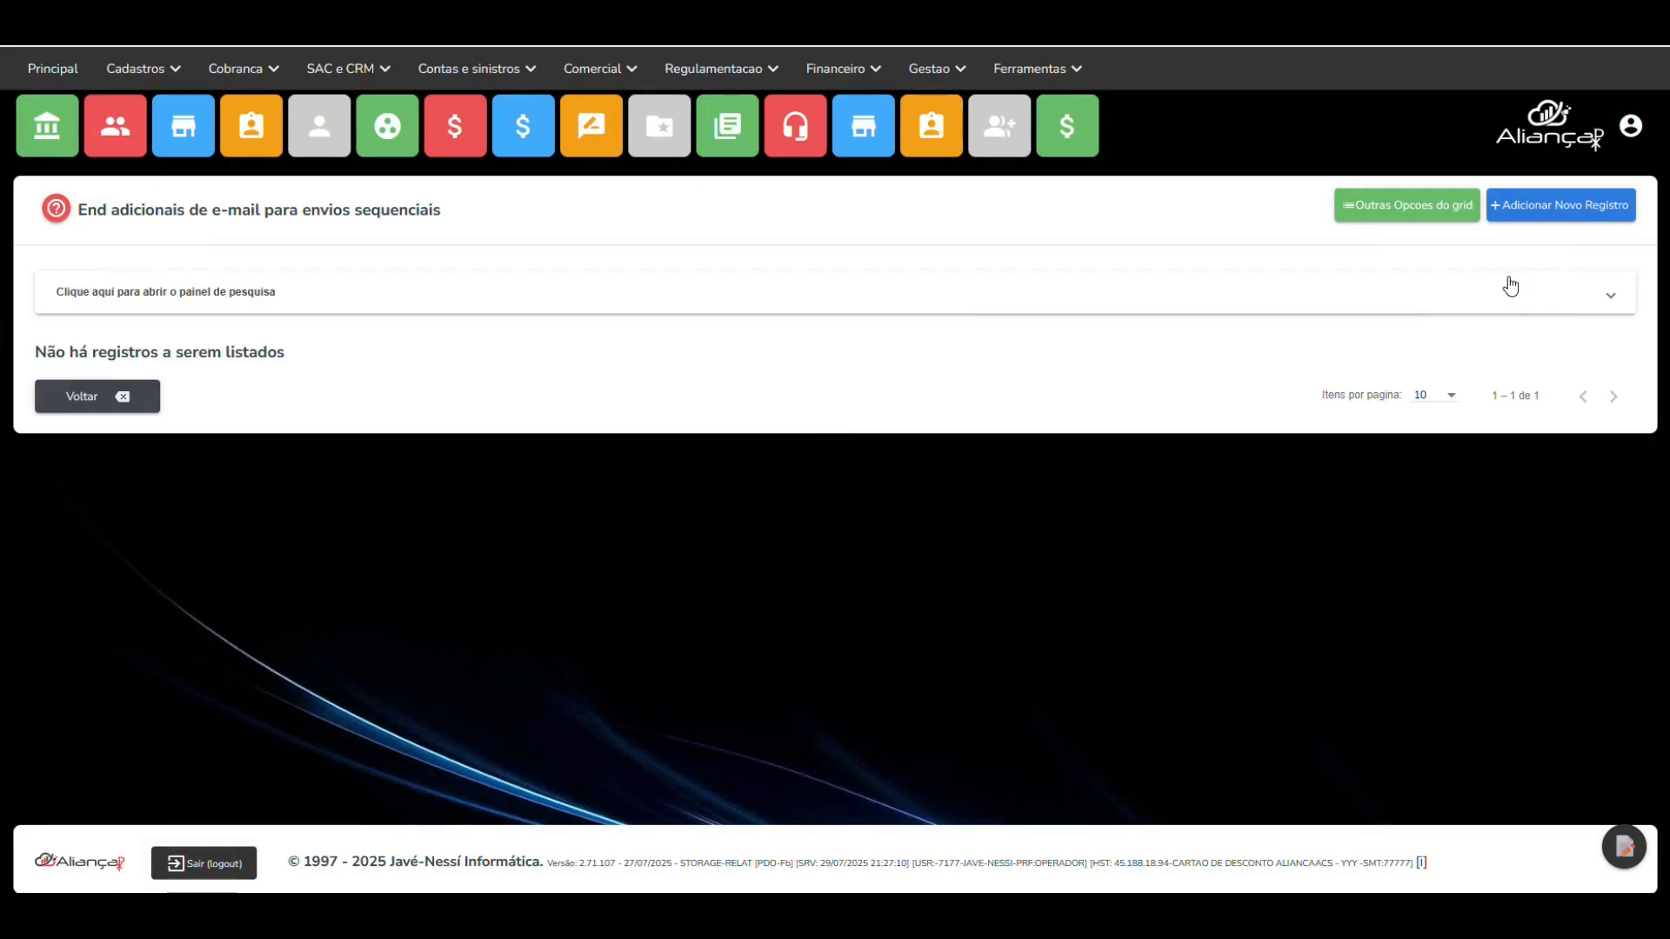
pyautogui.click(1522, 208)
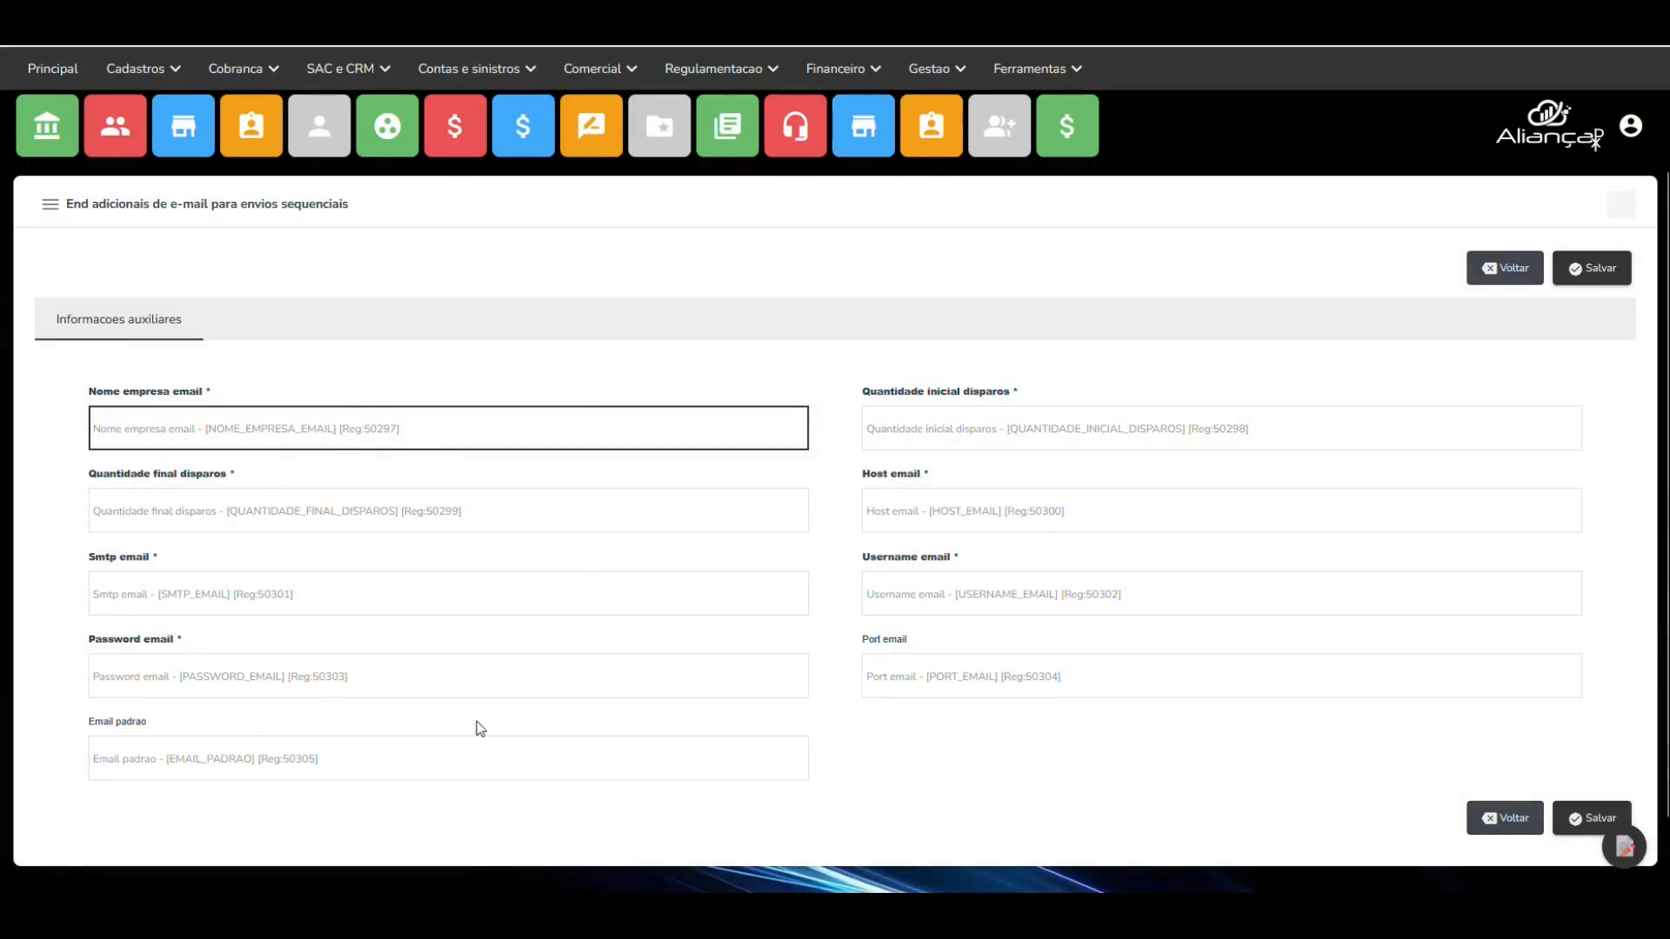
pyautogui.click(1528, 268)
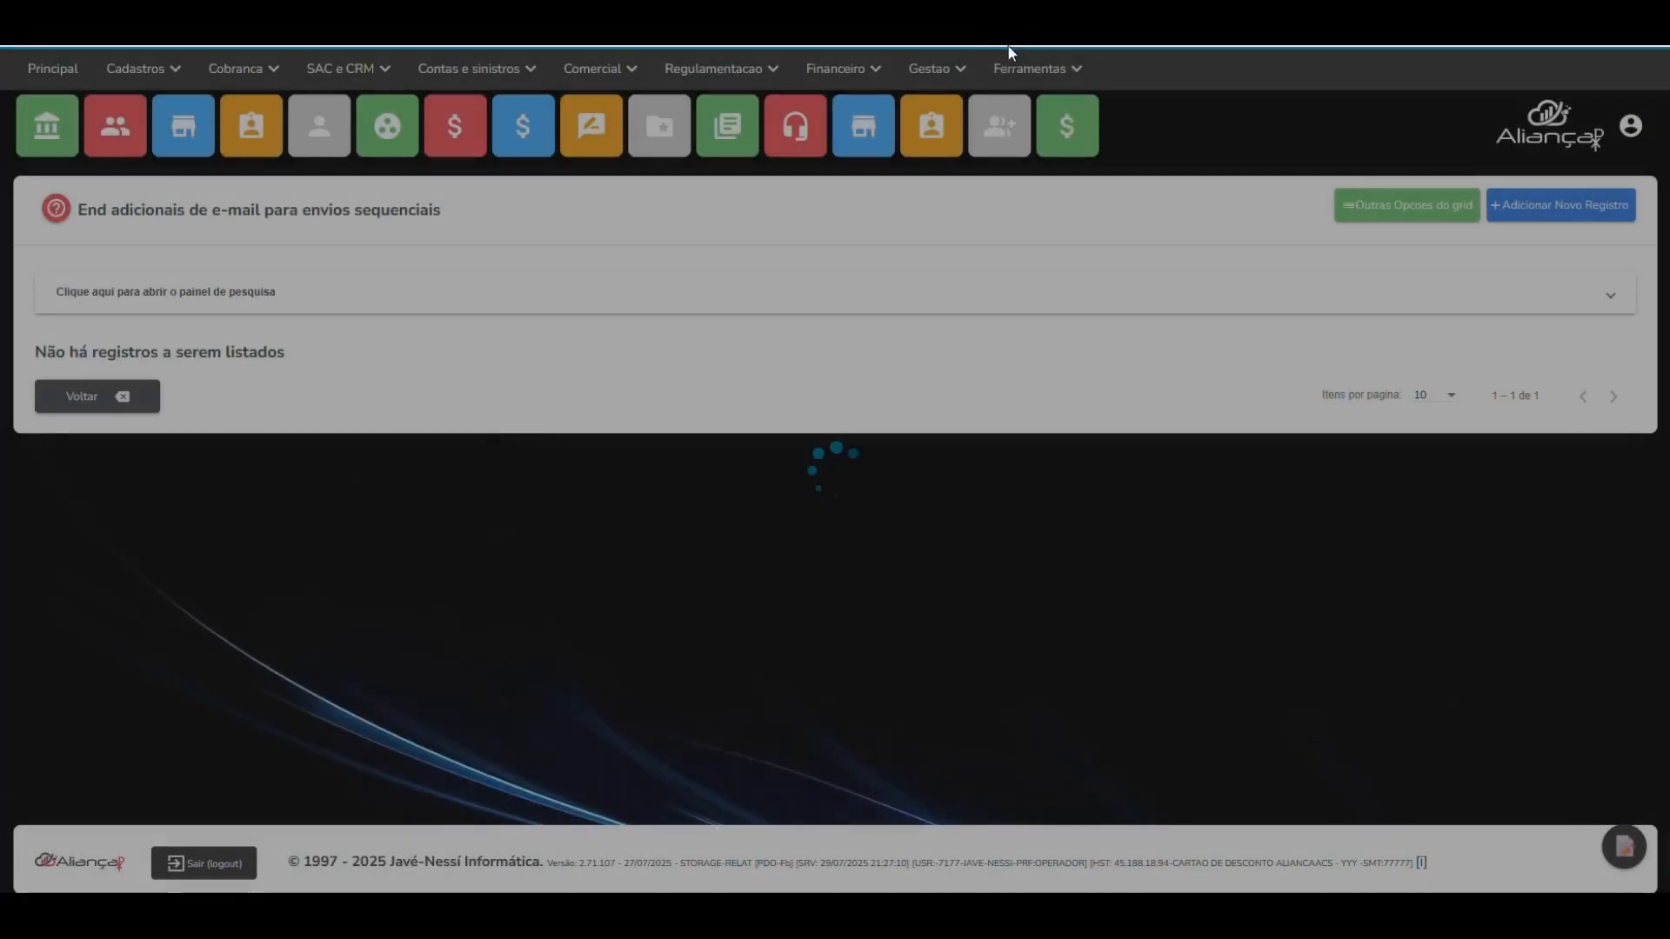
# - Open the e-mail template registry (Cadastro de modelos de e-mails) and open template 2, Pendencia - Declaracao de Saude, for editing
pyautogui.click(1021, 67)
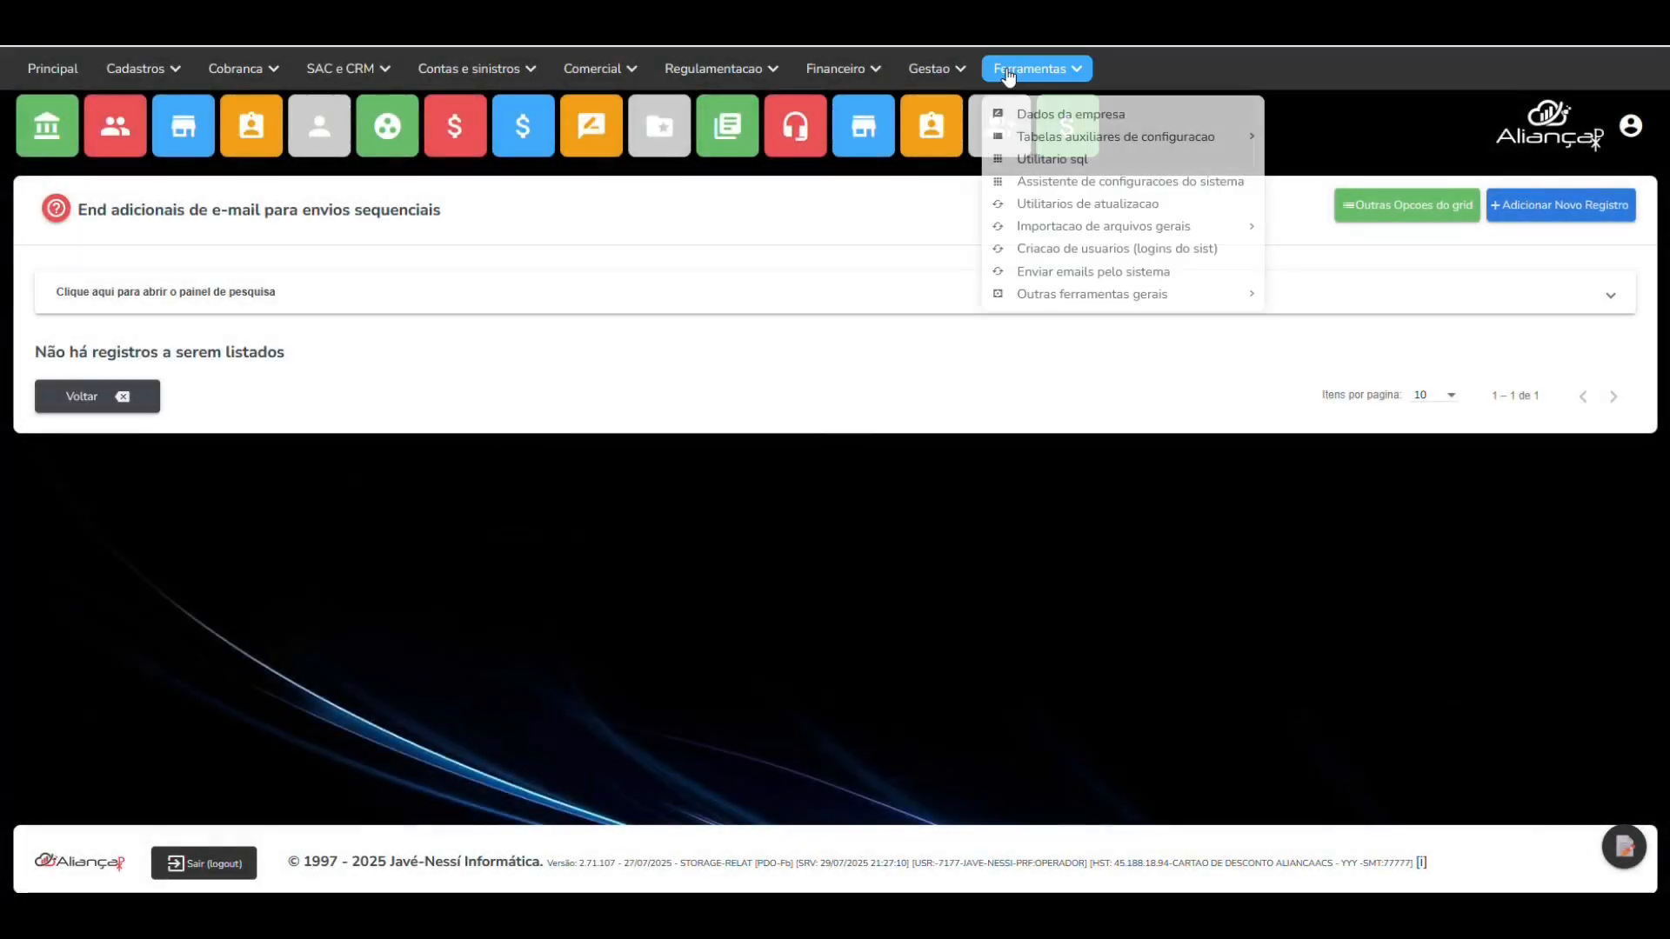
pyautogui.moveTo(1122, 137)
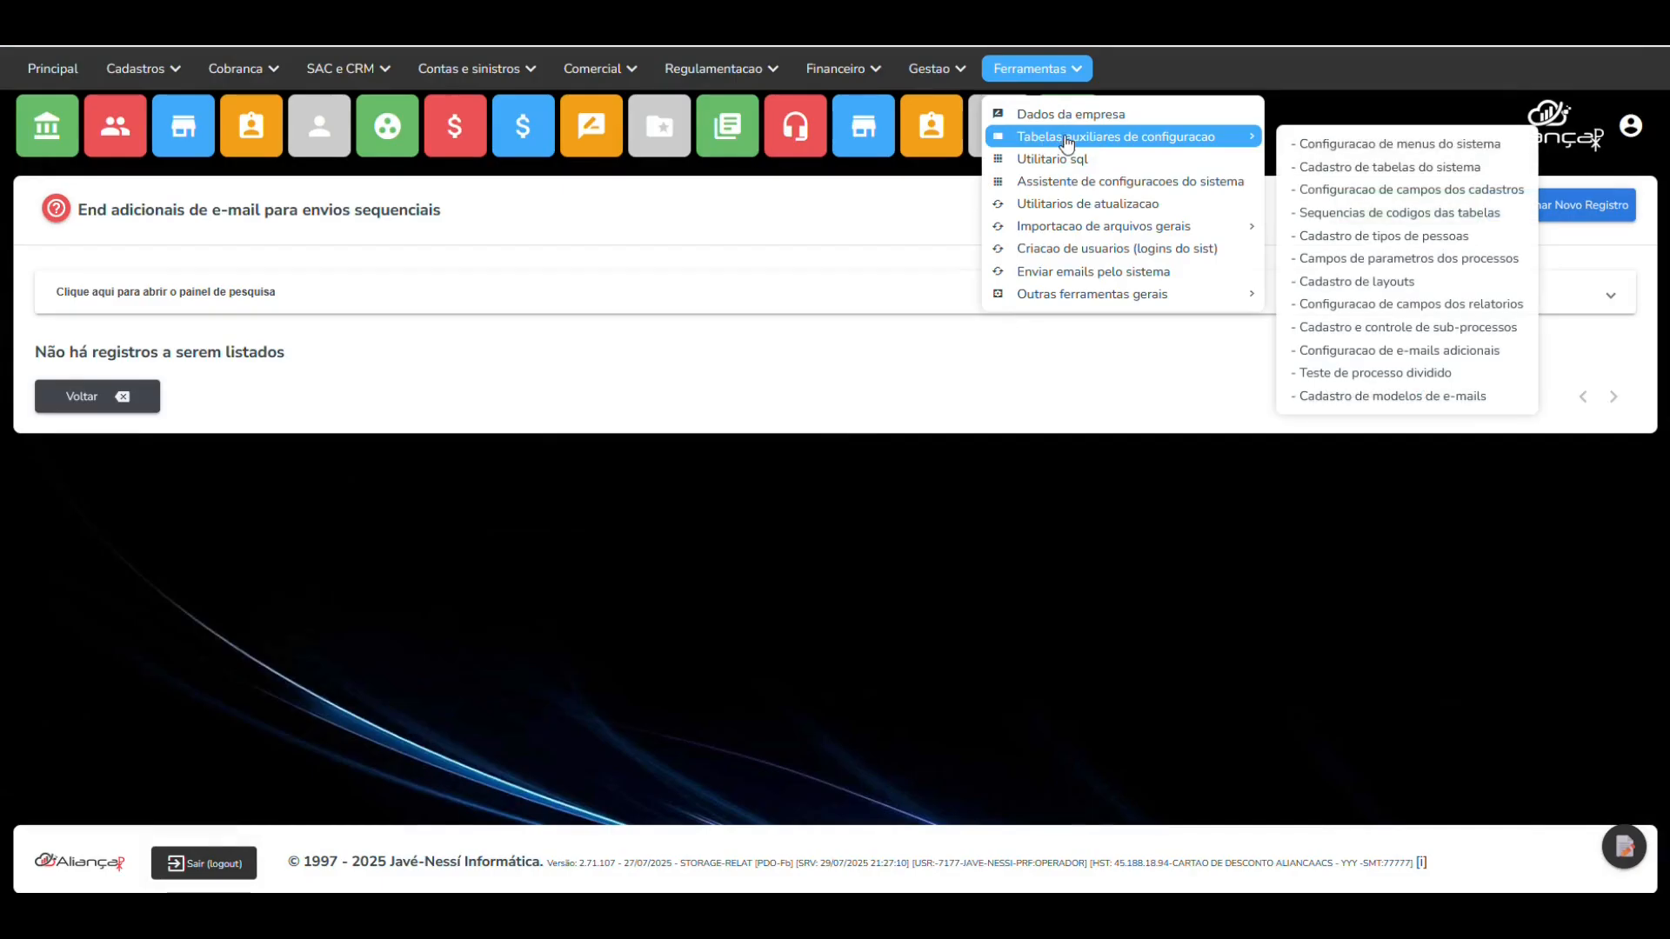
pyautogui.click(1398, 398)
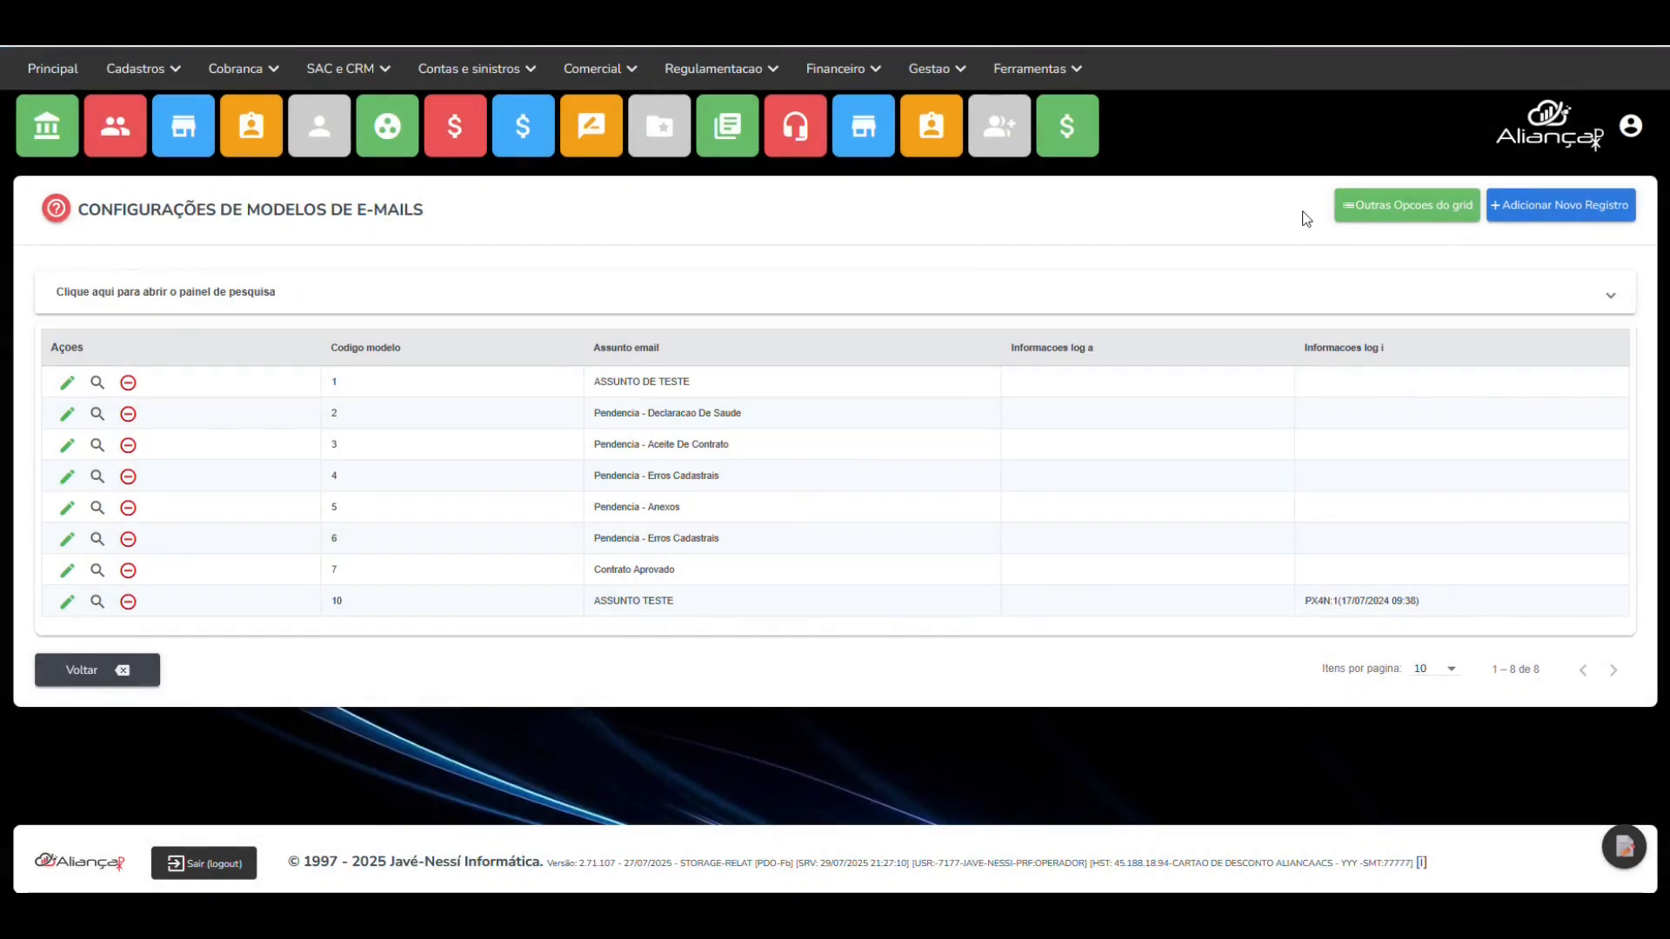
pyautogui.click(70, 416)
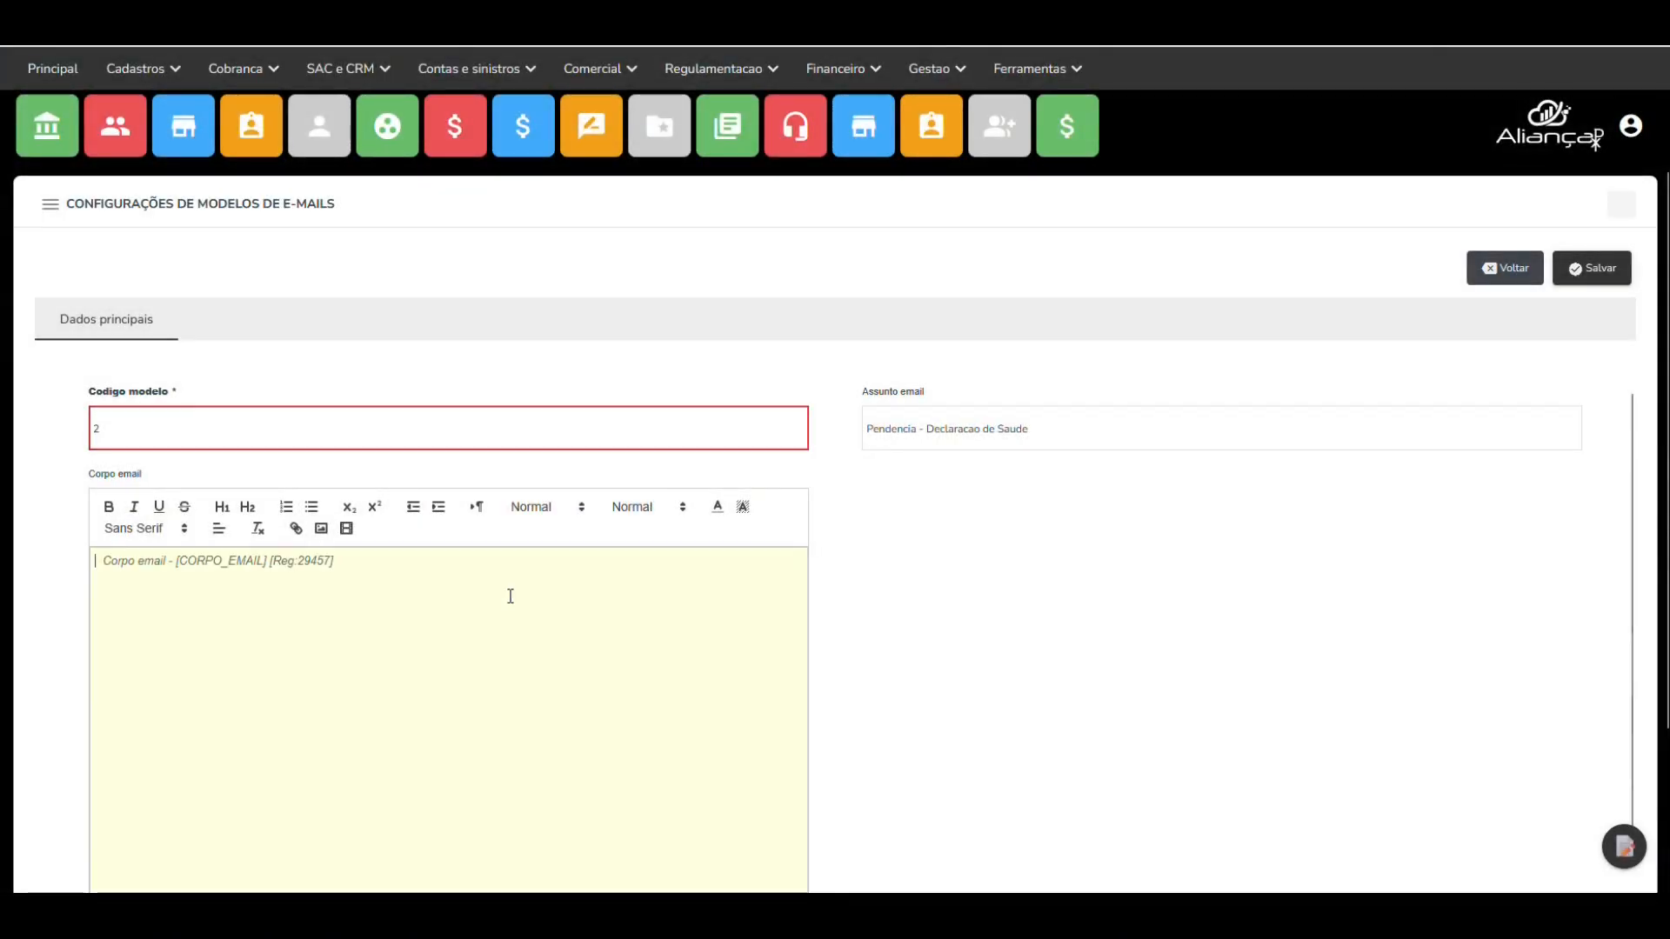
# - Write a sample e-mail body with the greeting "BOA TARDE!" followed by filler lines starting with "SEGUE"
pyautogui.write('BOA TARDE!')
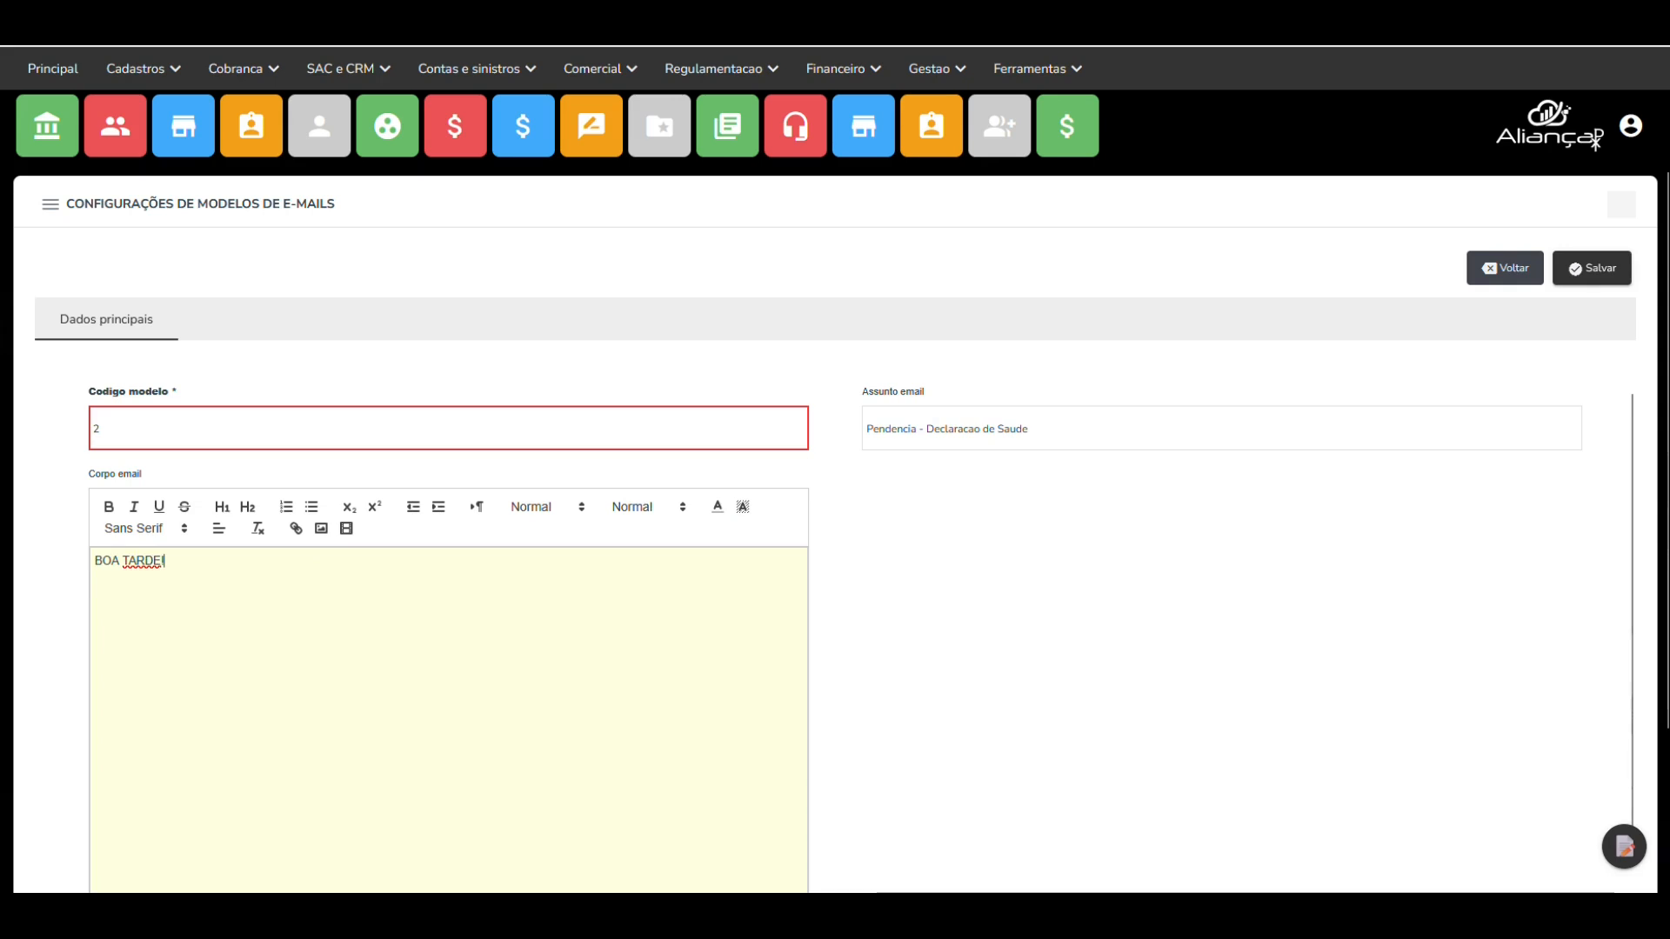
pyautogui.press('Return')
pyautogui.press('Return')
pyautogui.write('SEGUE SLSLSLSLSSL')
pyautogui.press('Return')
pyautogui.write('SLSLSLSLSLS')
pyautogui.write('S')
pyautogui.press('Return')
pyautogui.write('SS')
pyautogui.press('Return')
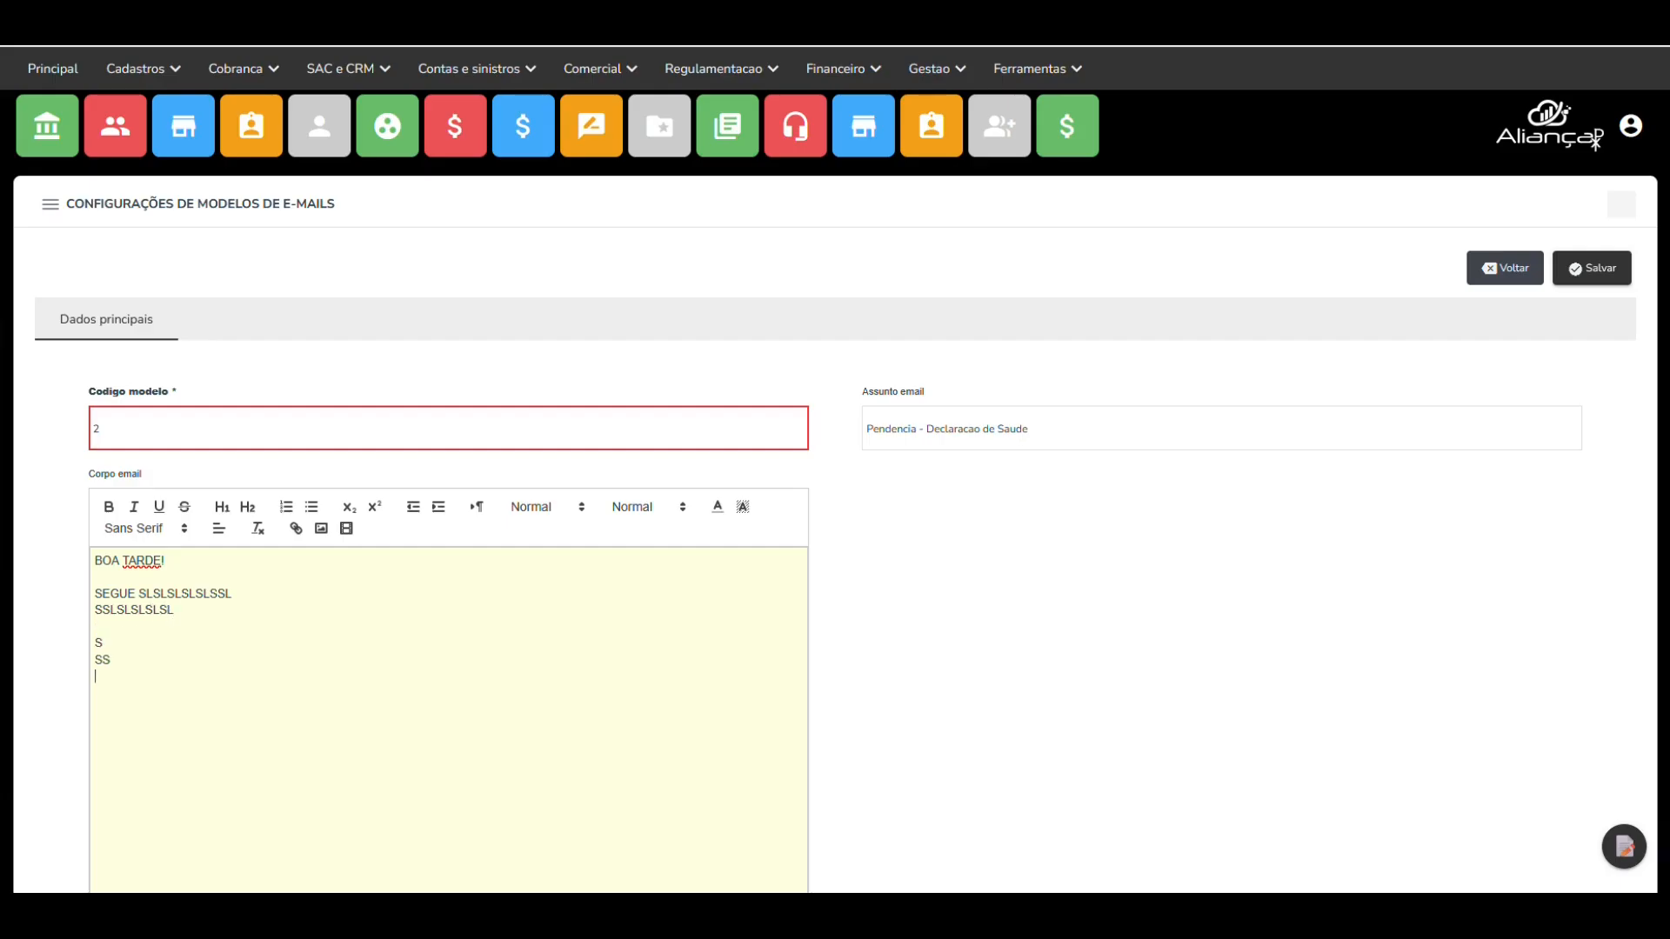
# - Add the variables __*__CODIGO_ASSOCIADO__*__ and __*__NOME_ASSOCIADO__*__ on separate lines below the greeting, and return to the list without saving
pyautogui.click(229, 570)
pyautogui.press('Return')
pyautogui.press('Return')
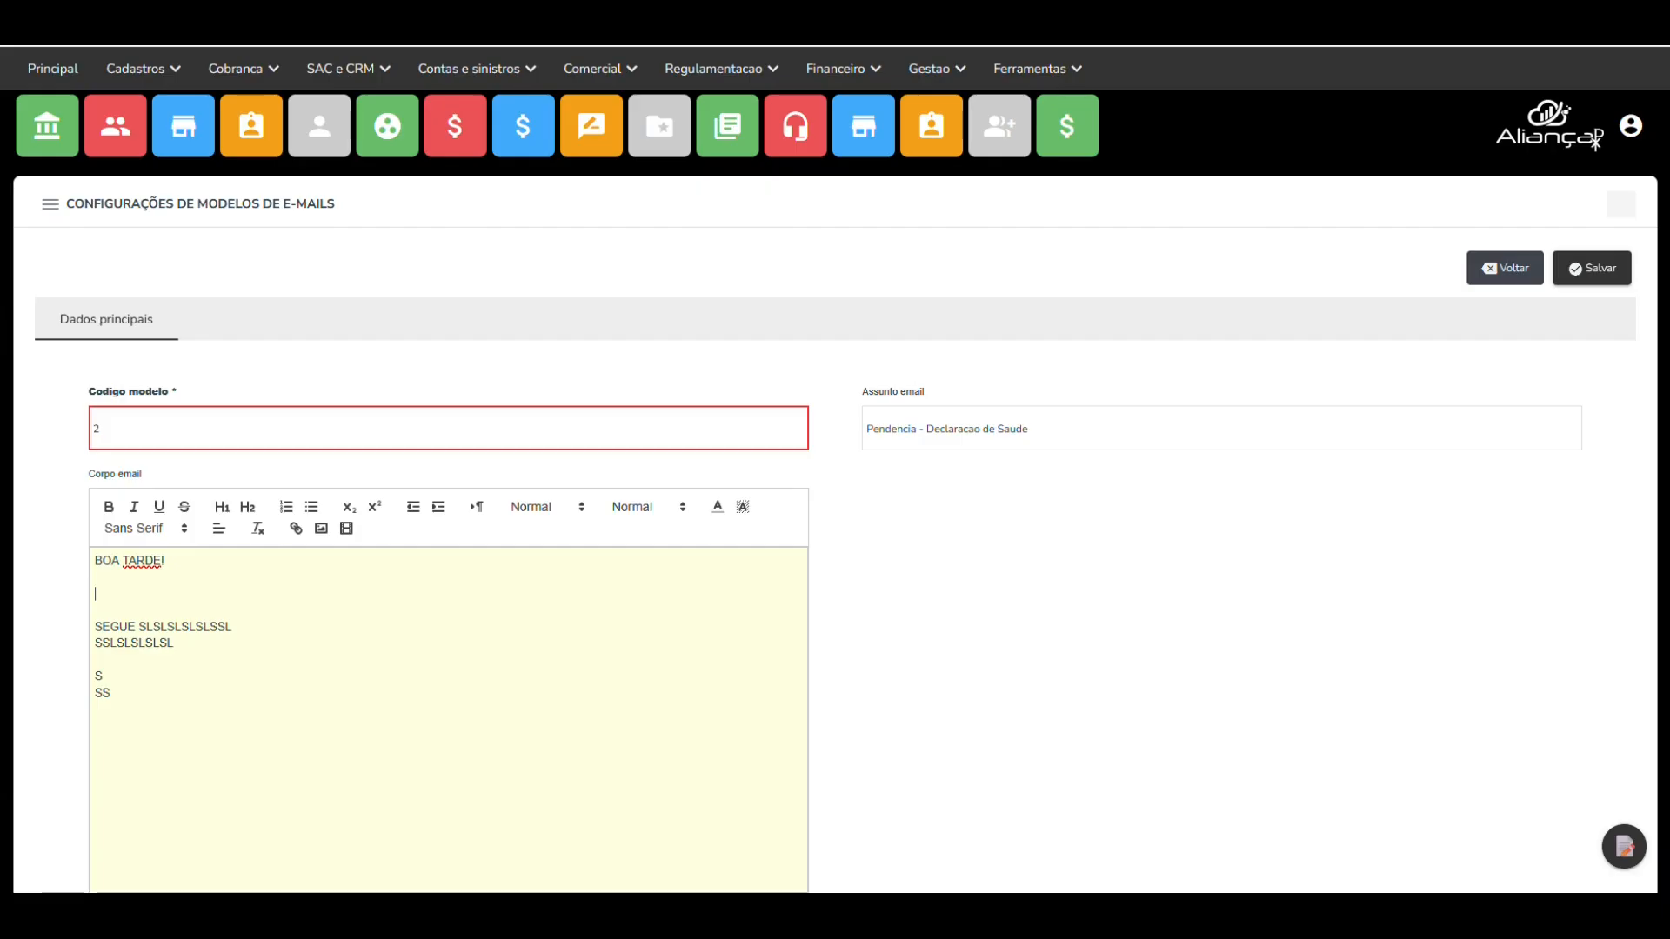
pyautogui.write('__')
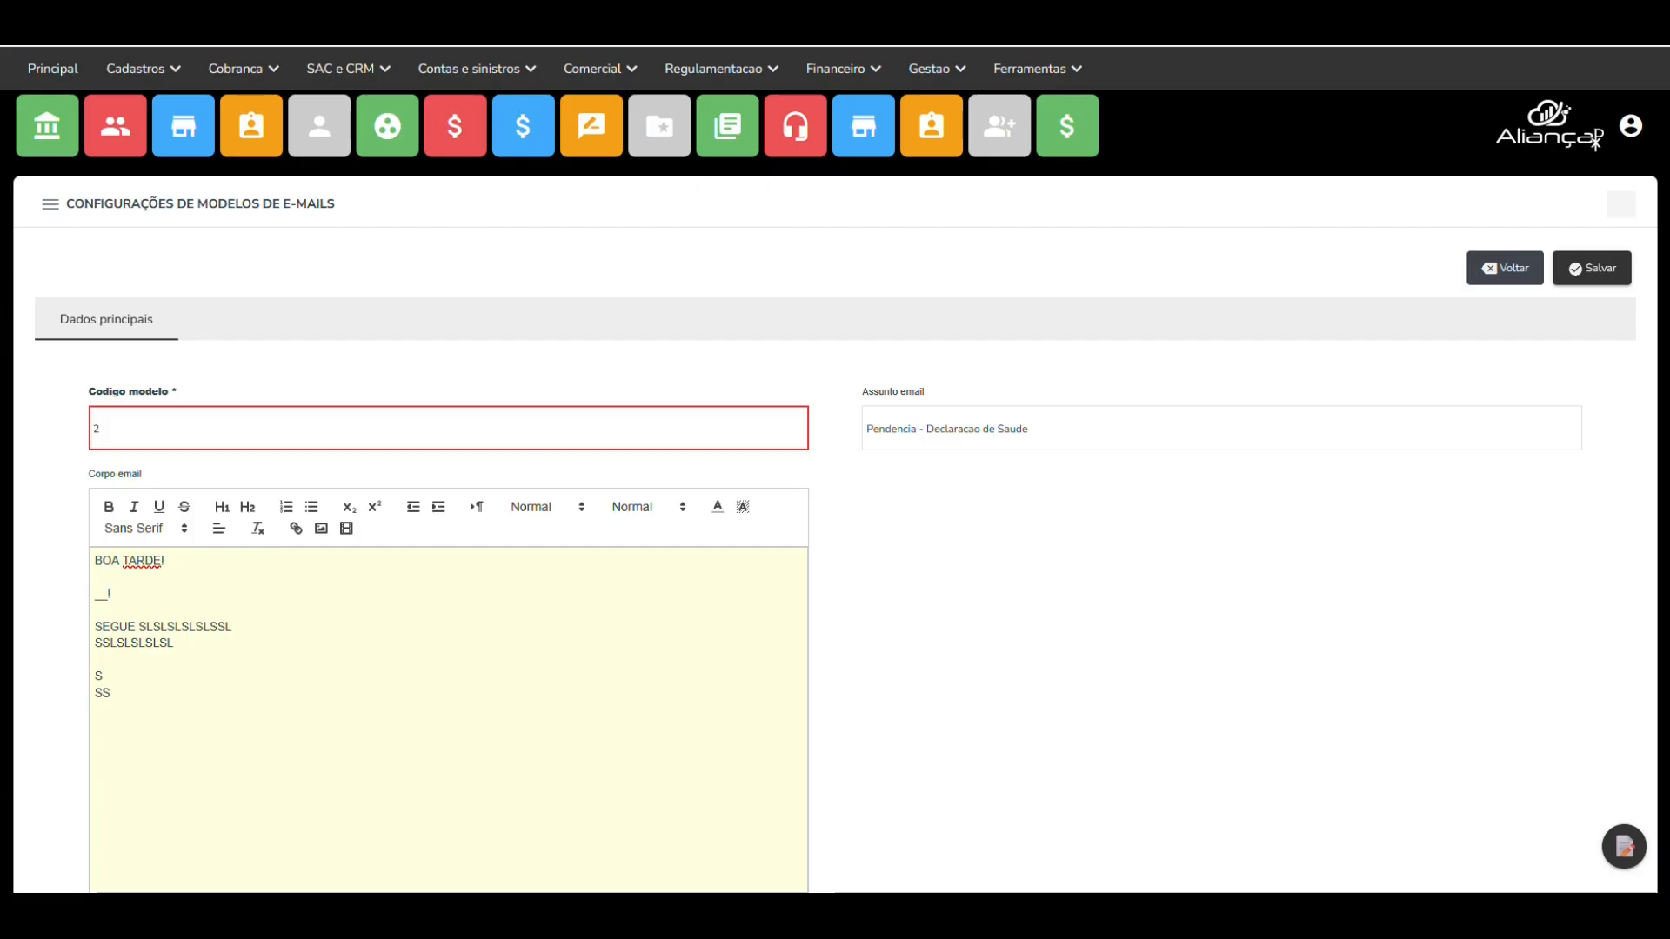
pyautogui.write('*__')
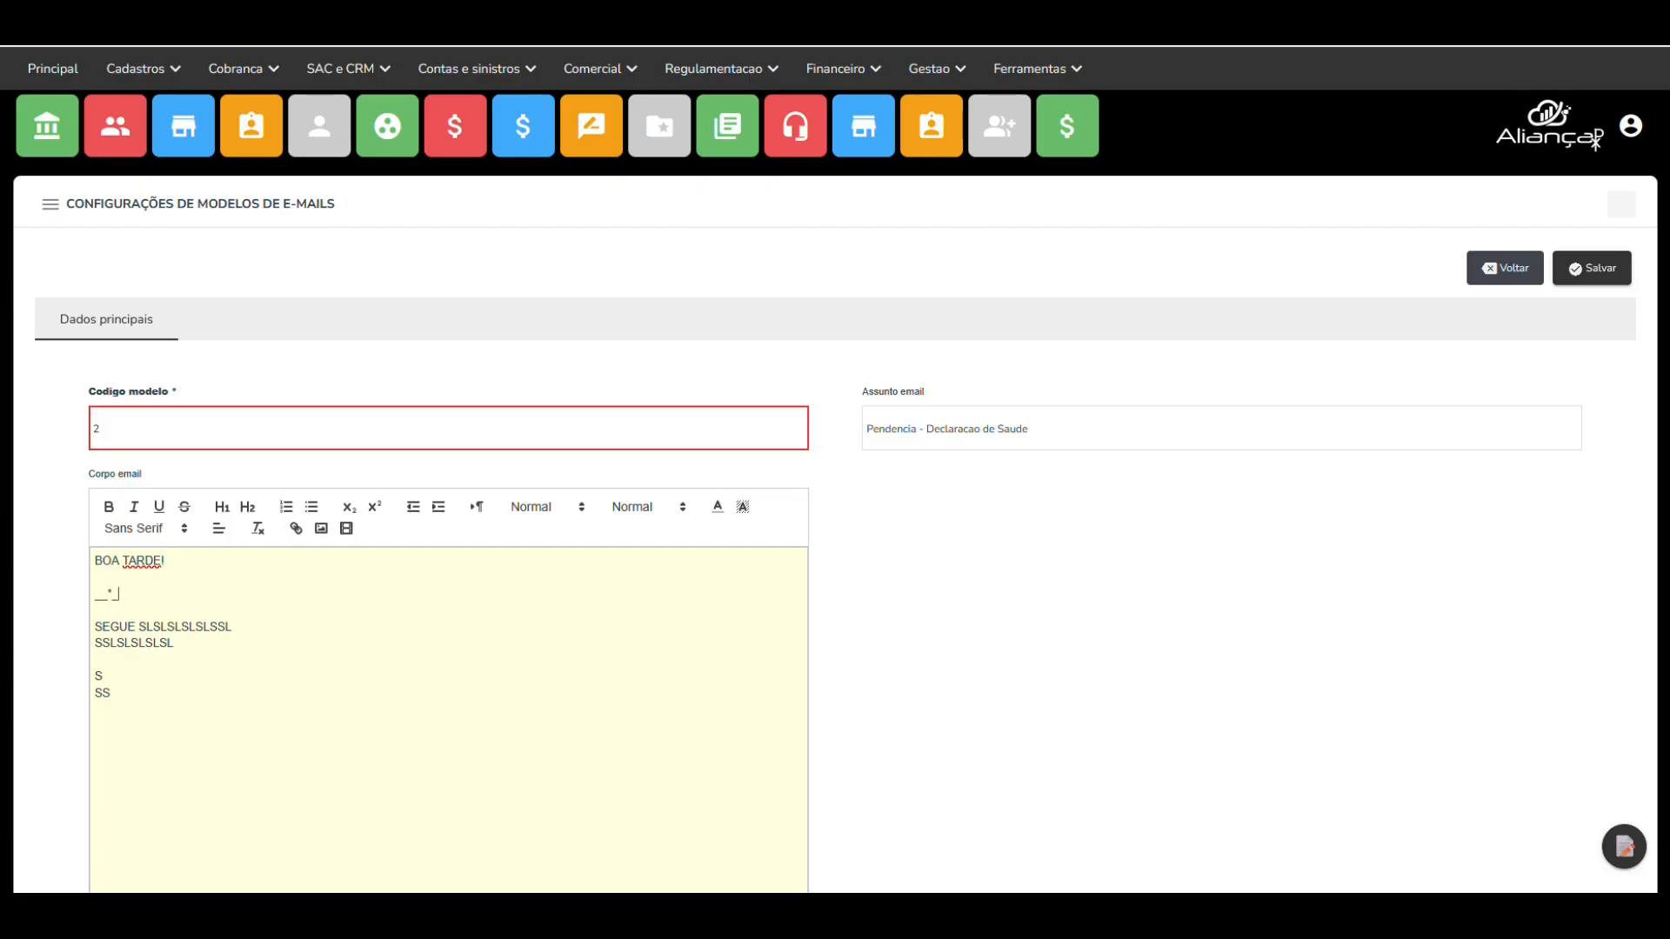
pyautogui.write('CODIGO_ASS')
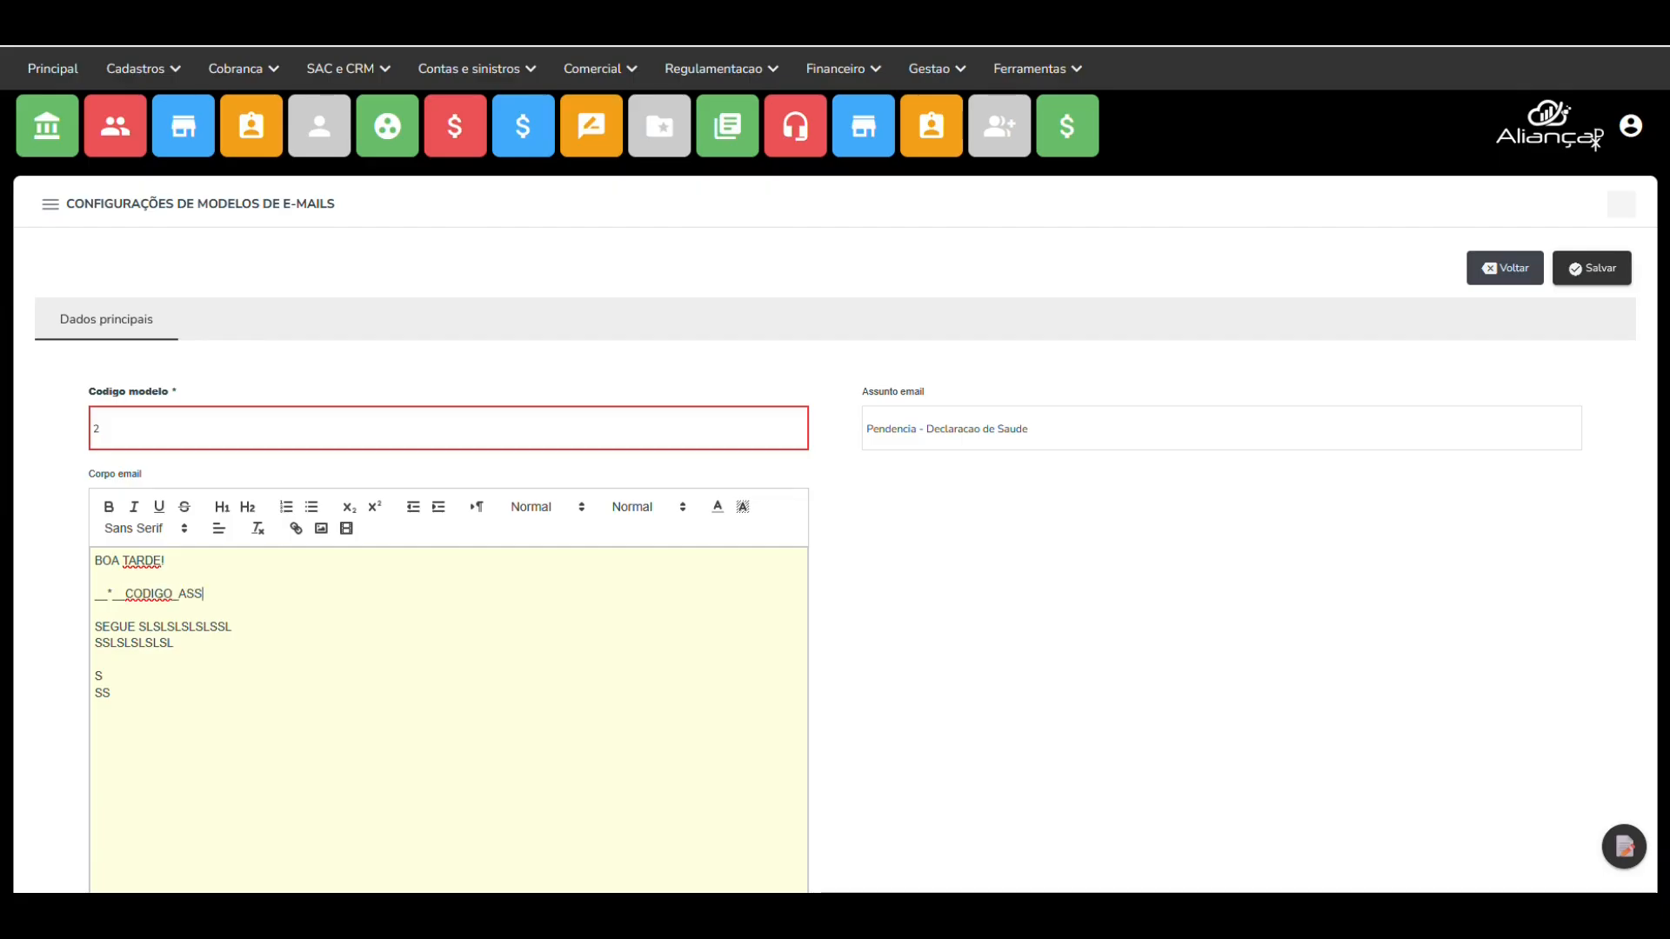
pyautogui.write('OCIADO__*__')
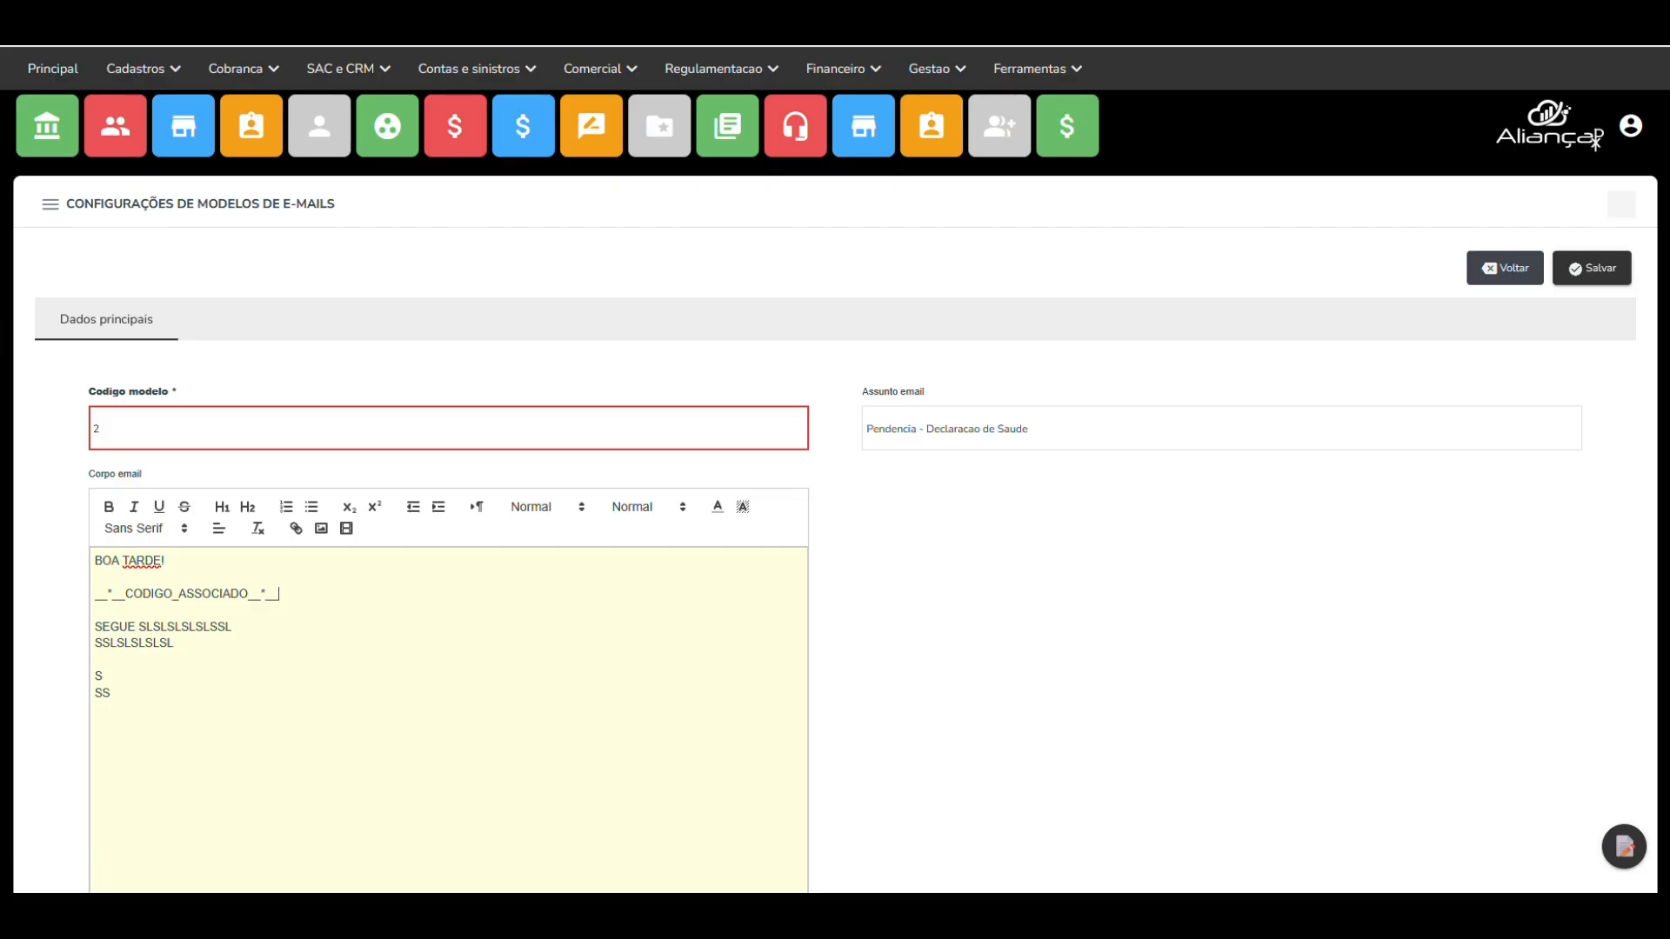
pyautogui.press('Return')
pyautogui.write('__*__')
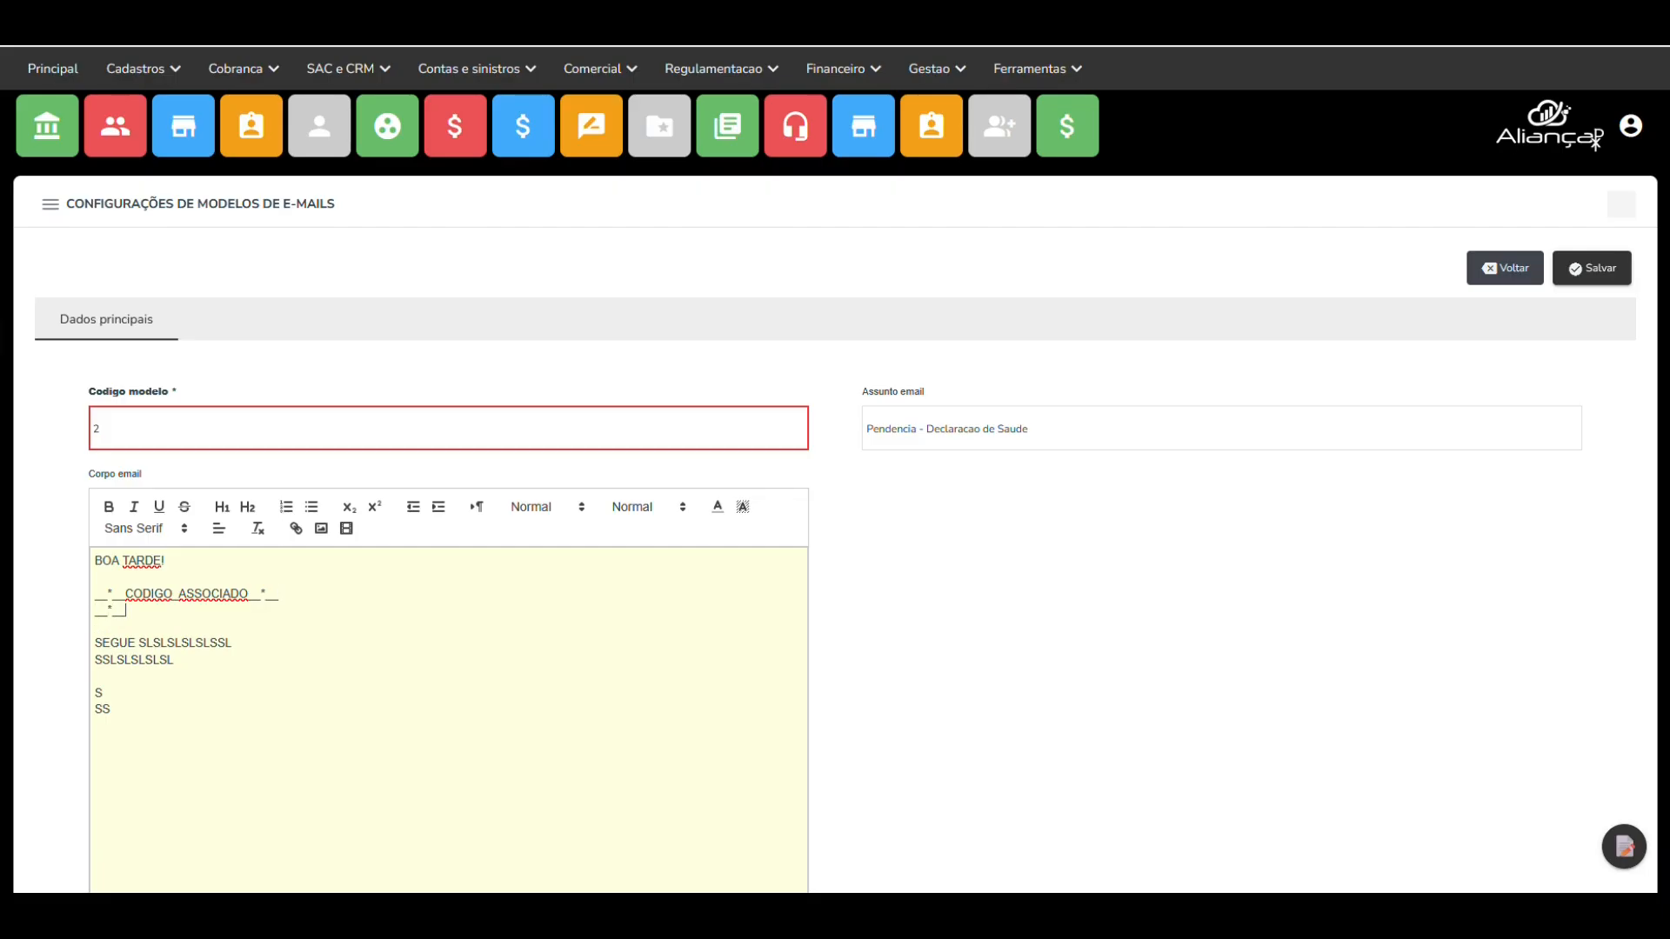
pyautogui.write('NOME_ASSOCIADO__*_')
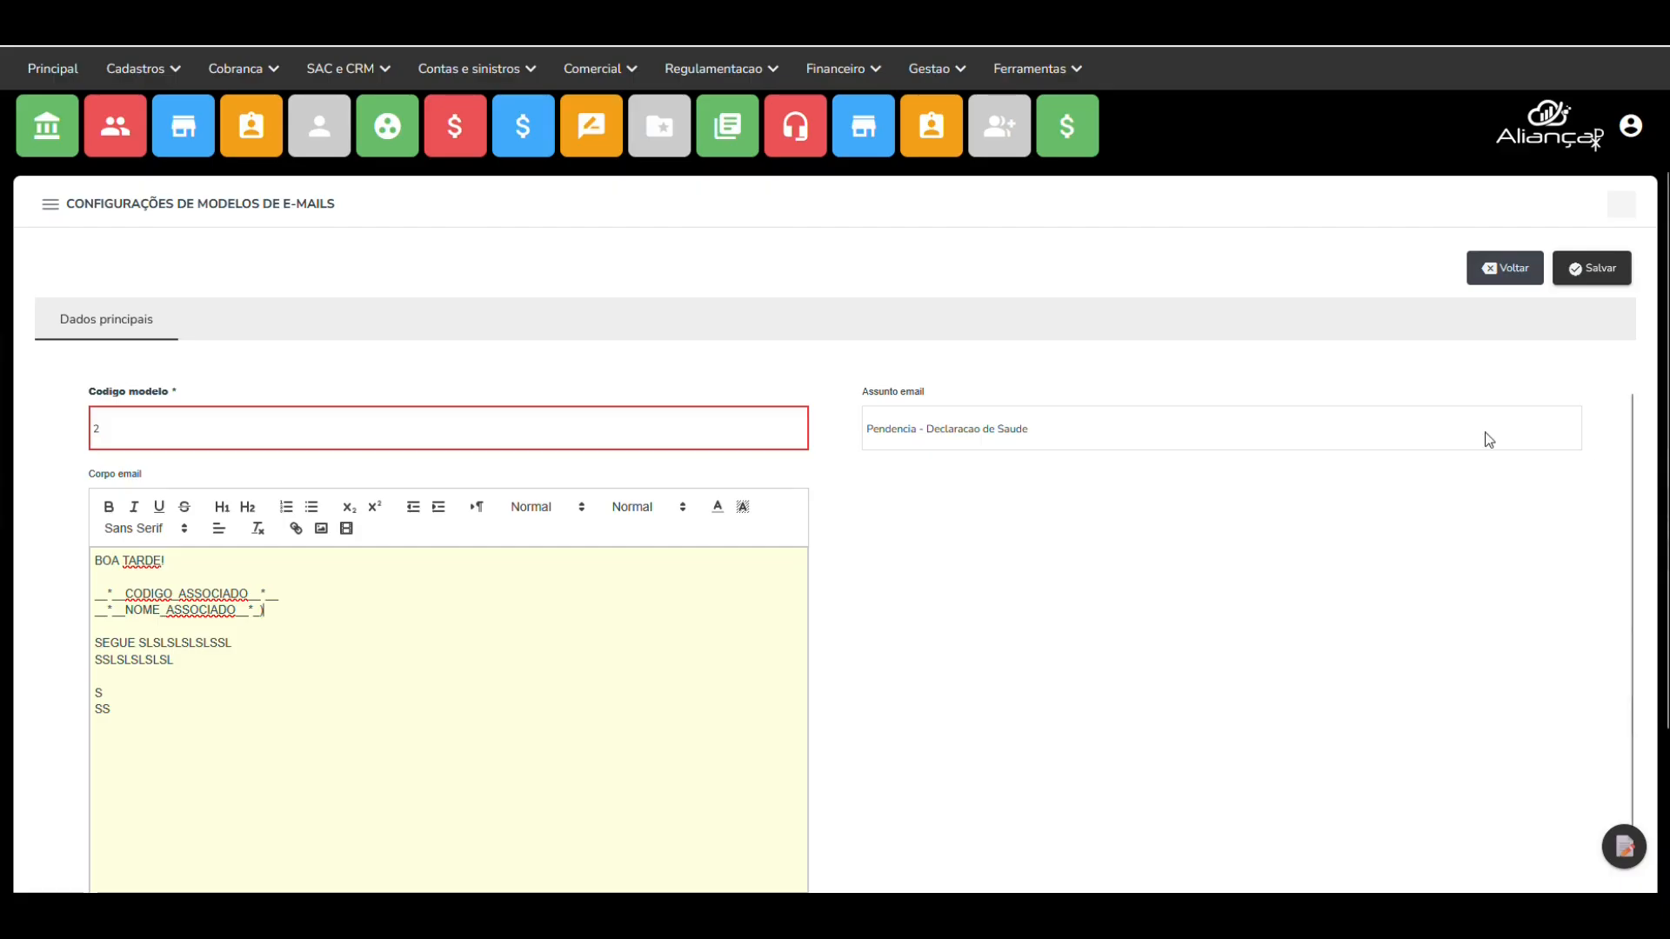
pyautogui.click(1505, 268)
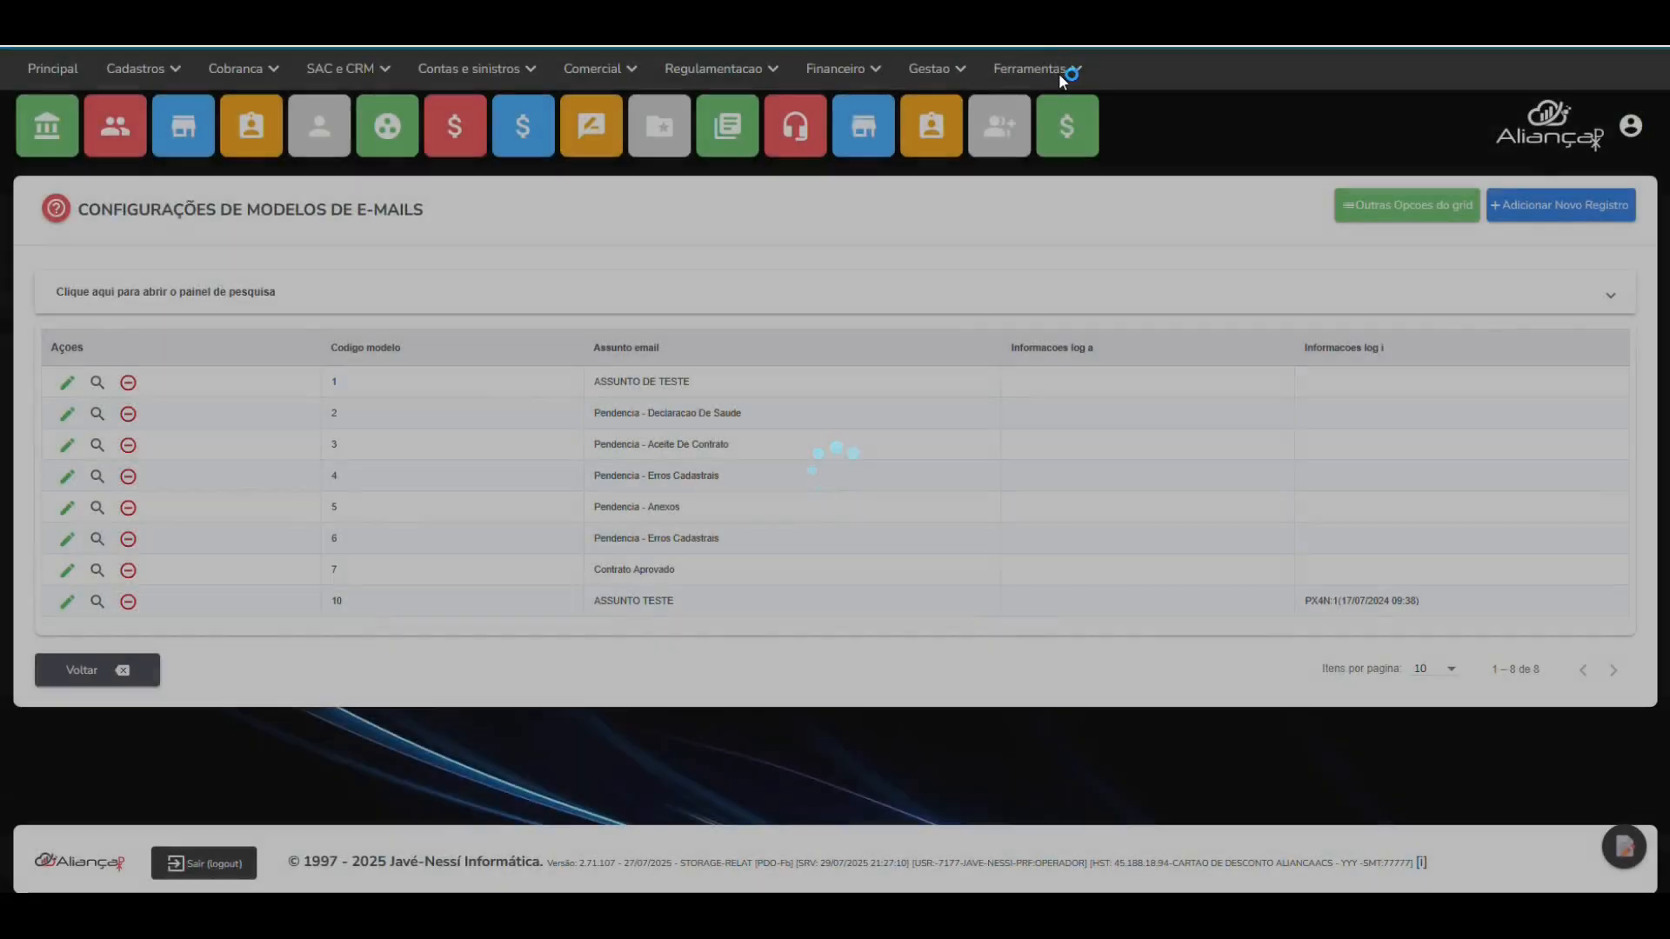
# - Open the system configuration assistant (Assistente de configuracoes do sistema), expand all groups and examine the ALIANCA_NET parameters
pyautogui.click(1057, 71)
pyautogui.click(1044, 182)
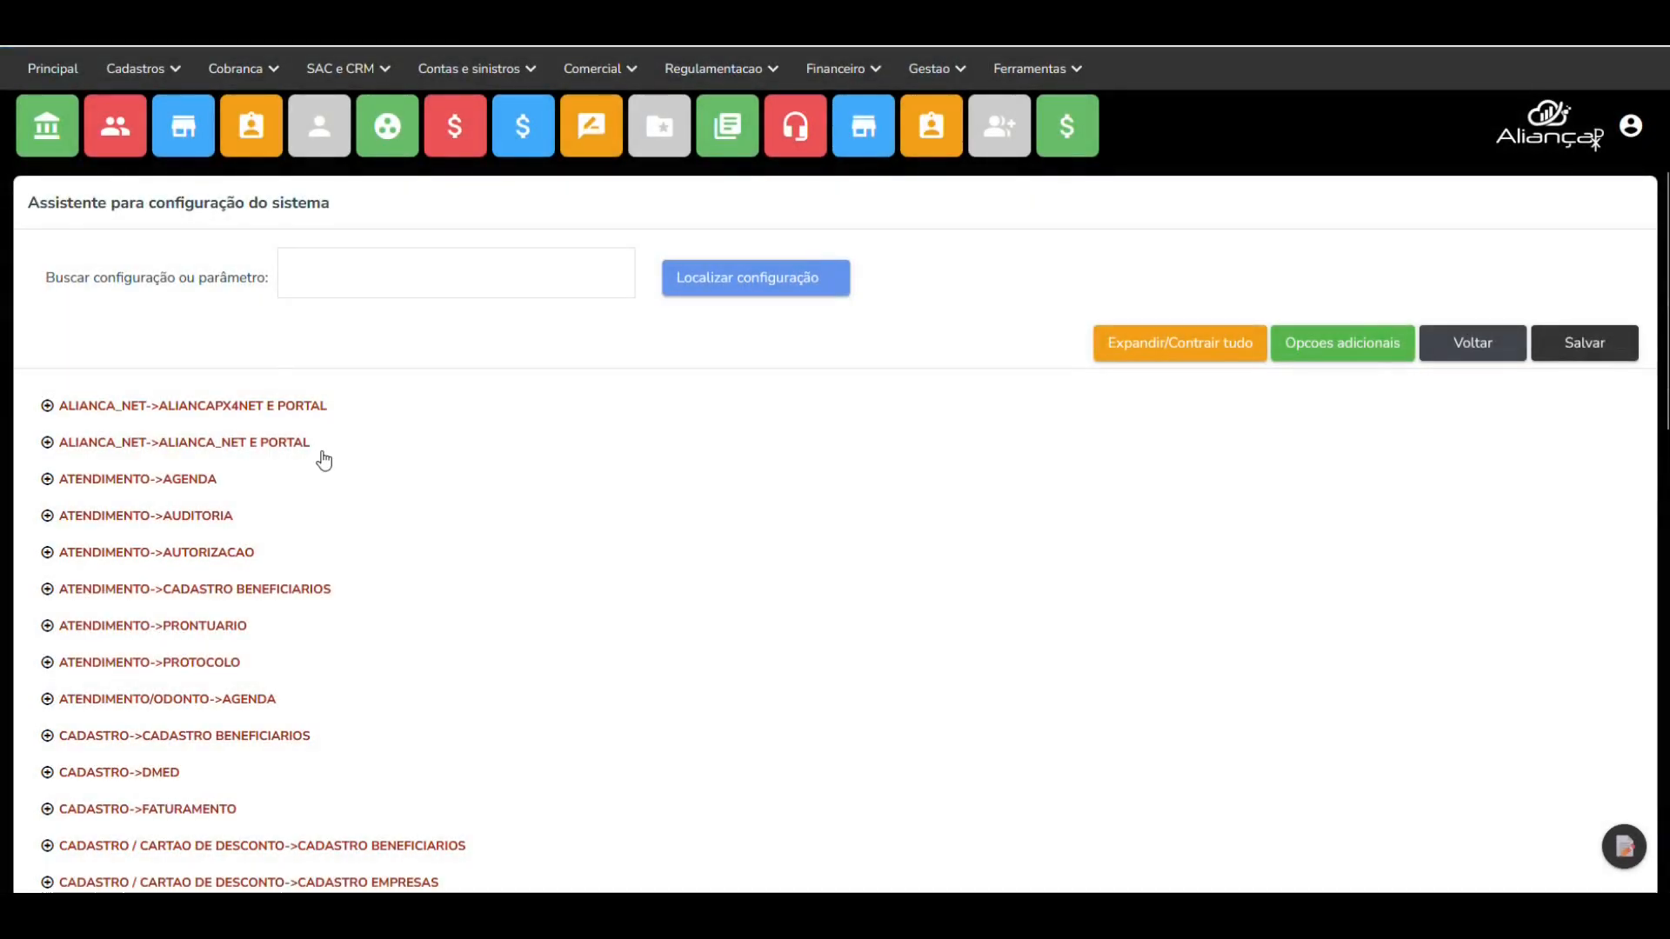
pyautogui.scroll(-3, 325, 459)
pyautogui.scroll(3, 1057, 383)
pyautogui.click(1160, 352)
pyautogui.scroll(-10, 581, 574)
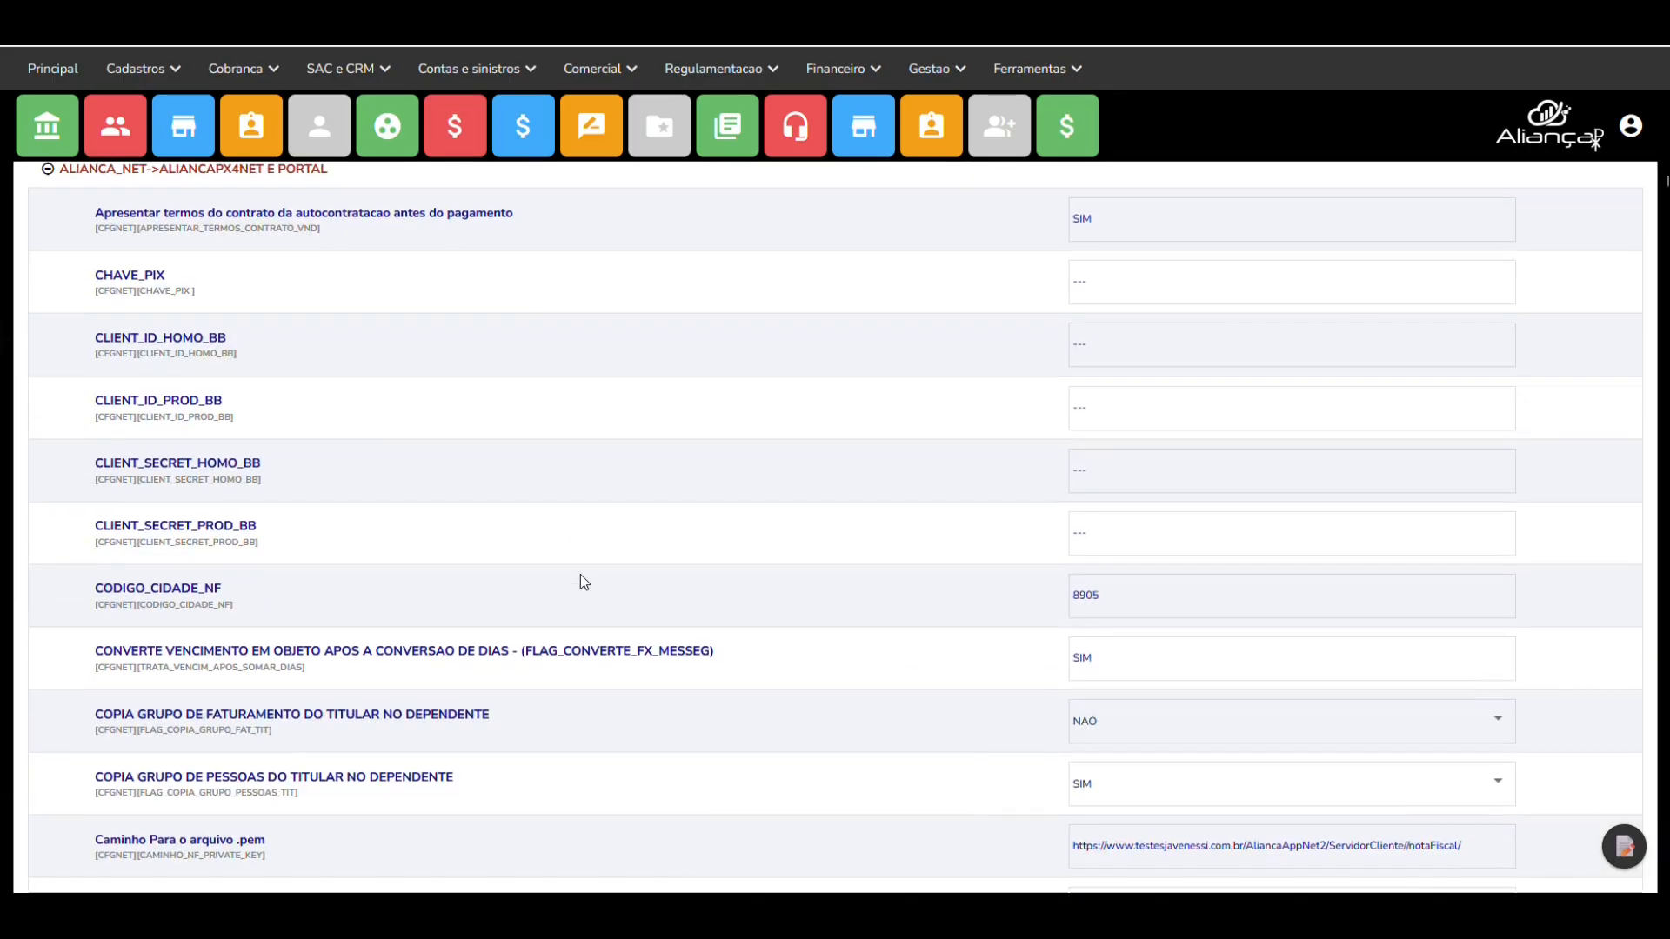
pyautogui.scroll(-18, 583, 581)
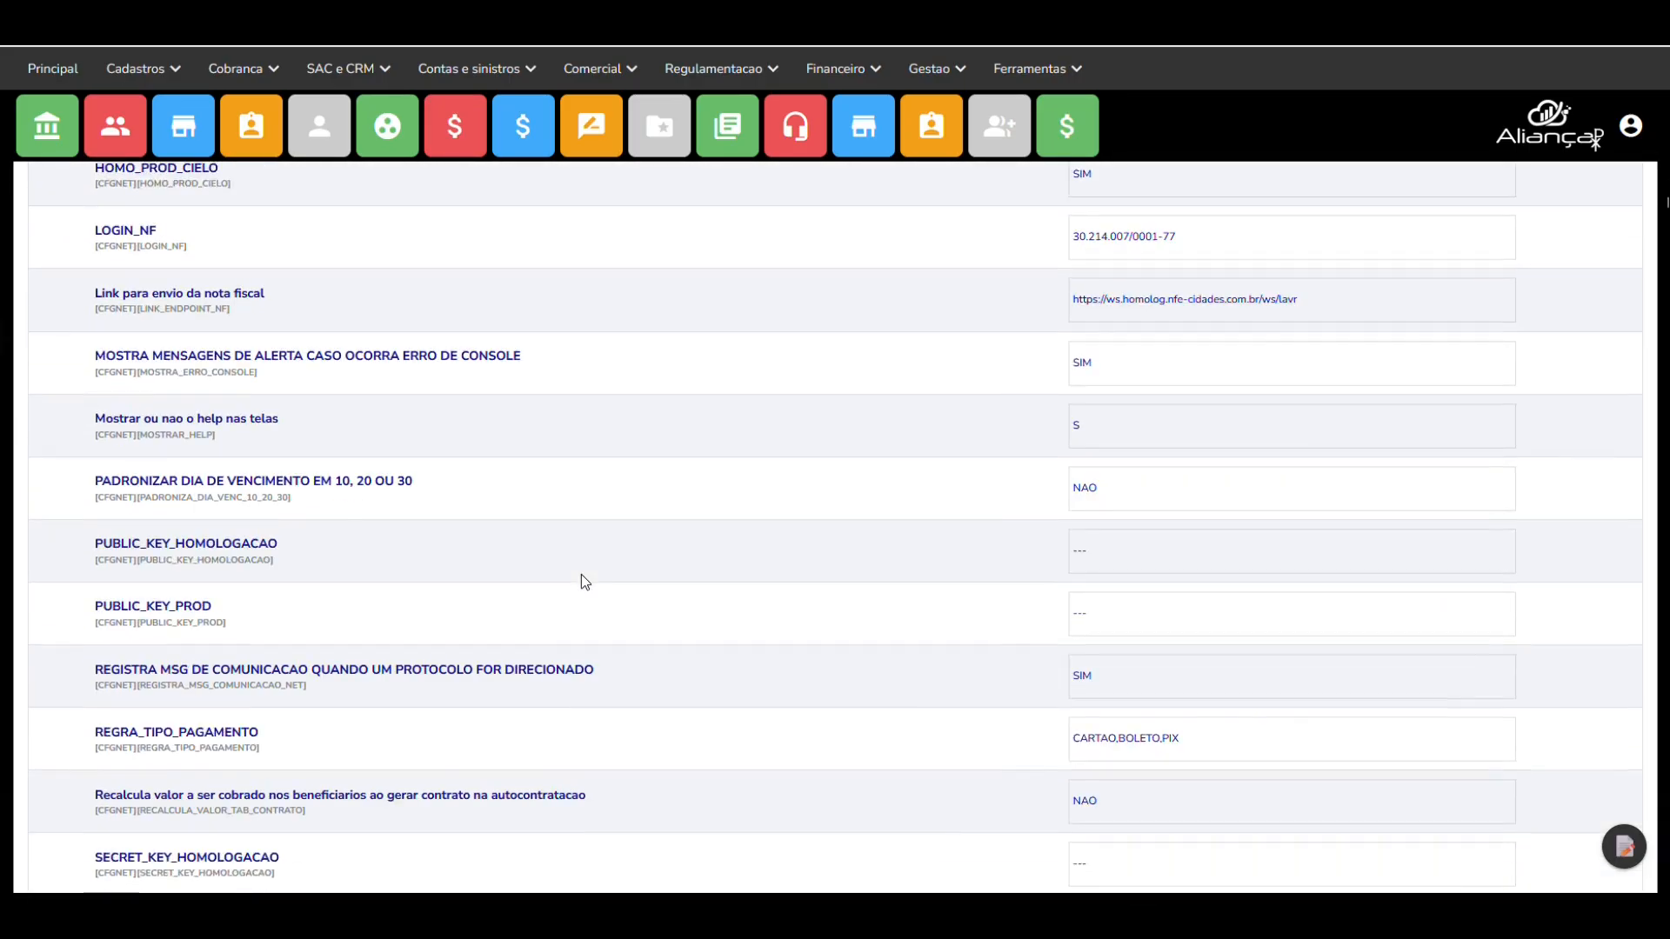
pyautogui.scroll(-14, 581, 574)
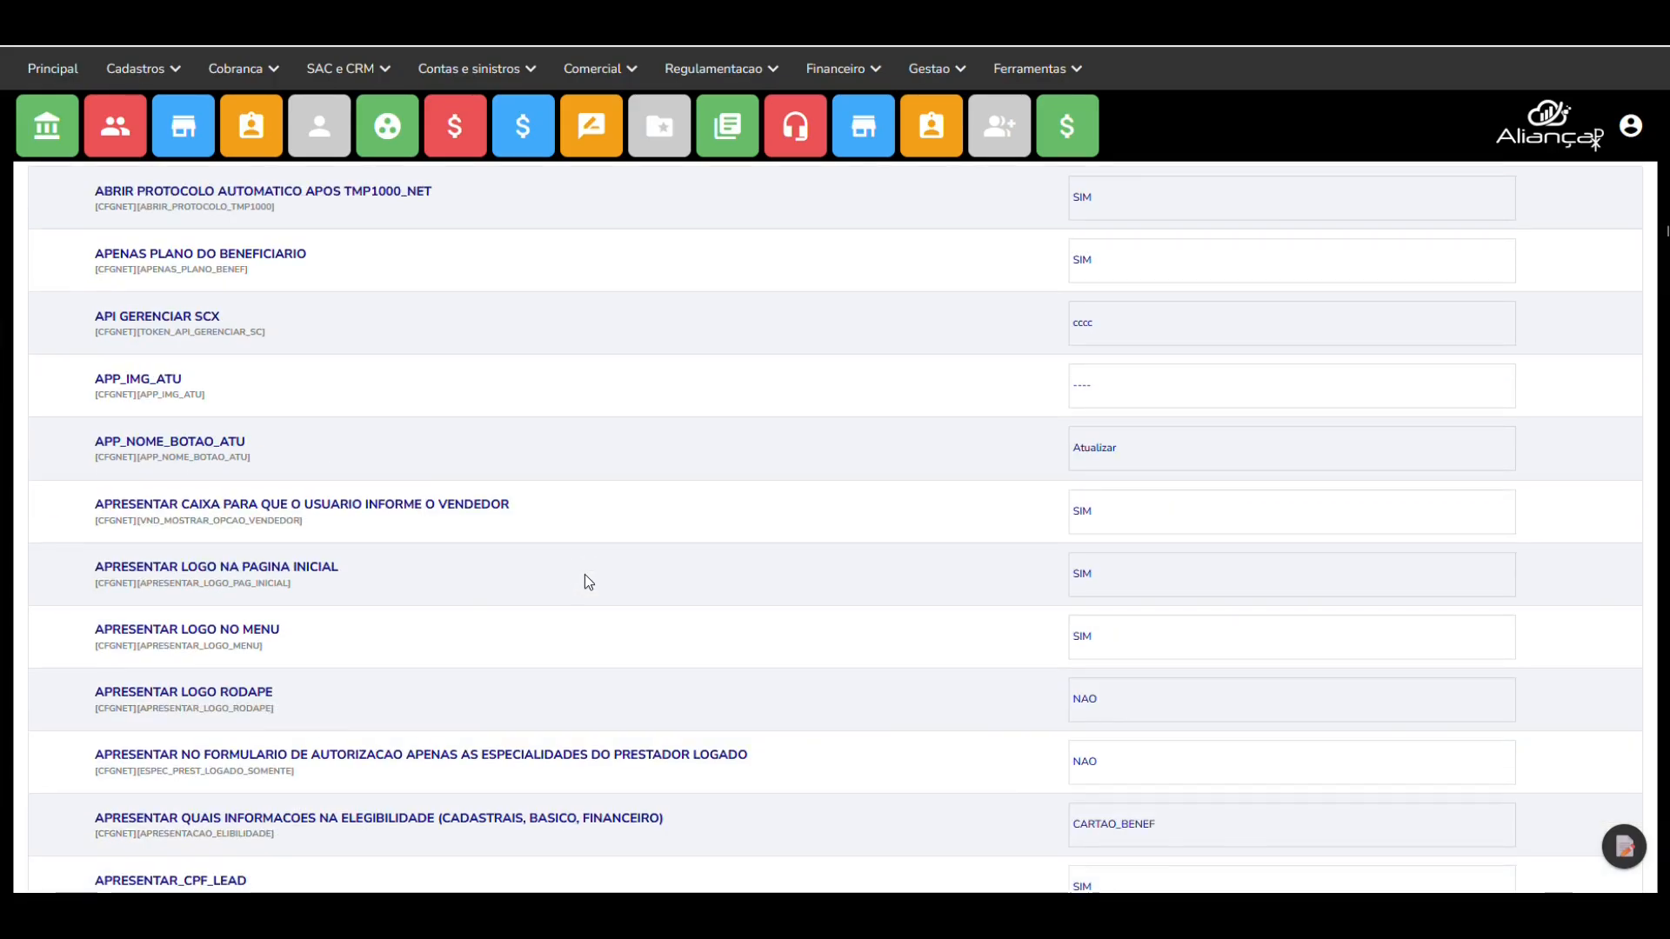
pyautogui.scroll(14, 585, 574)
pyautogui.scroll(20, 585, 574)
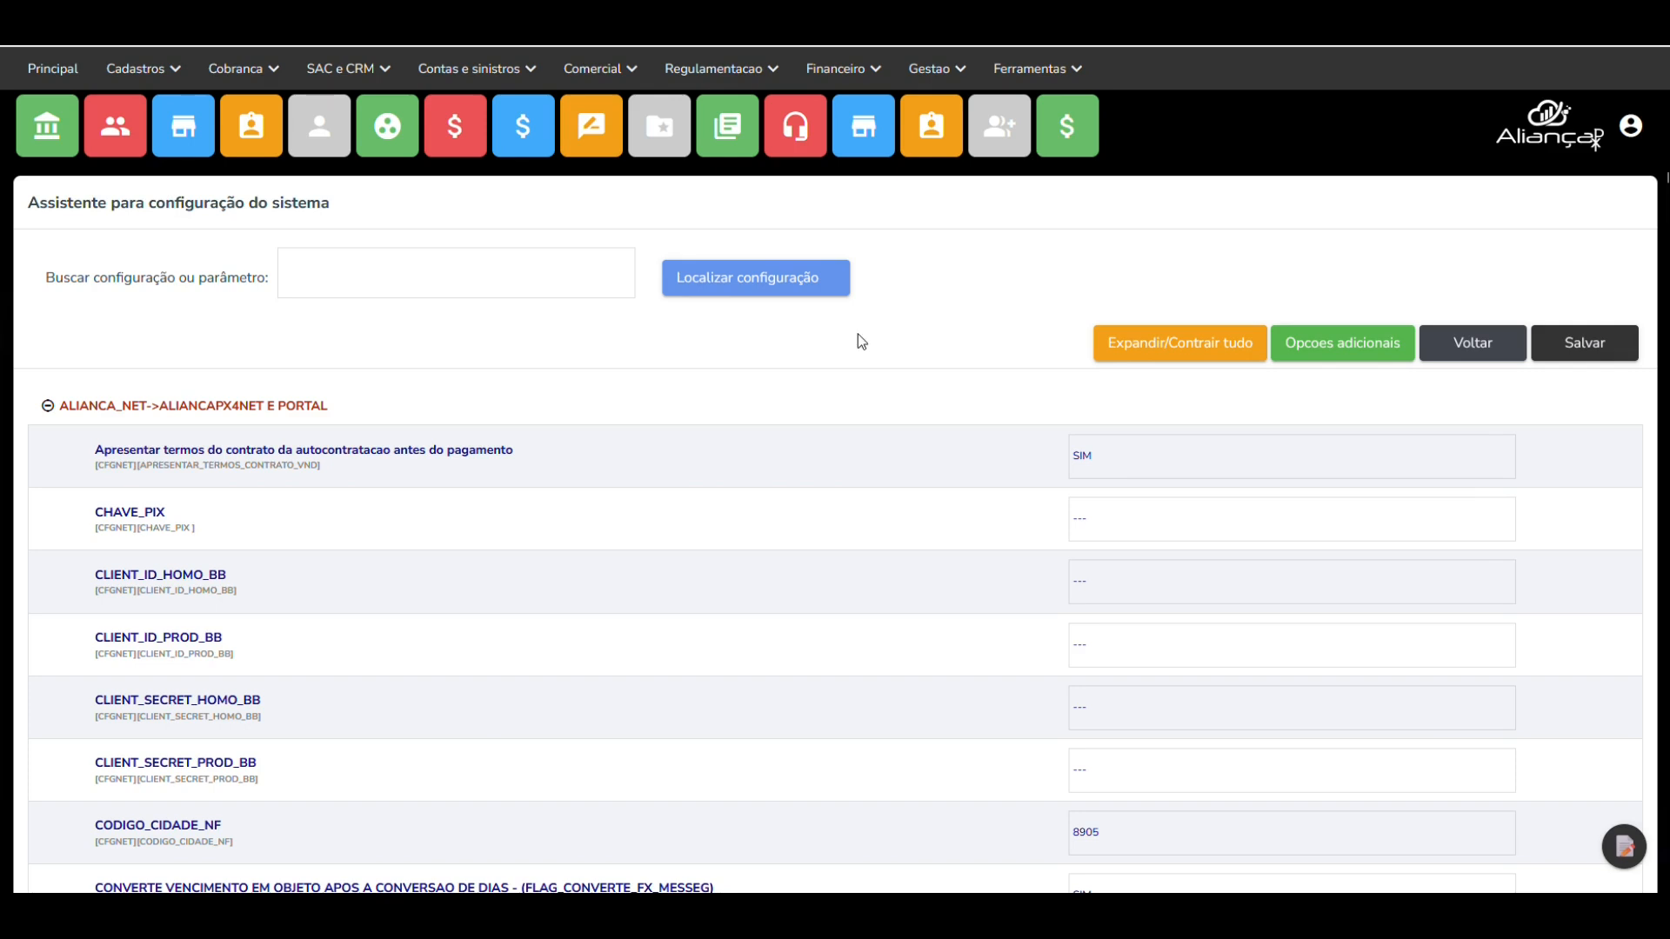
# - Search the configuration assistant for parameters containing COBRANCA, and return to the main page
pyautogui.click(327, 280)
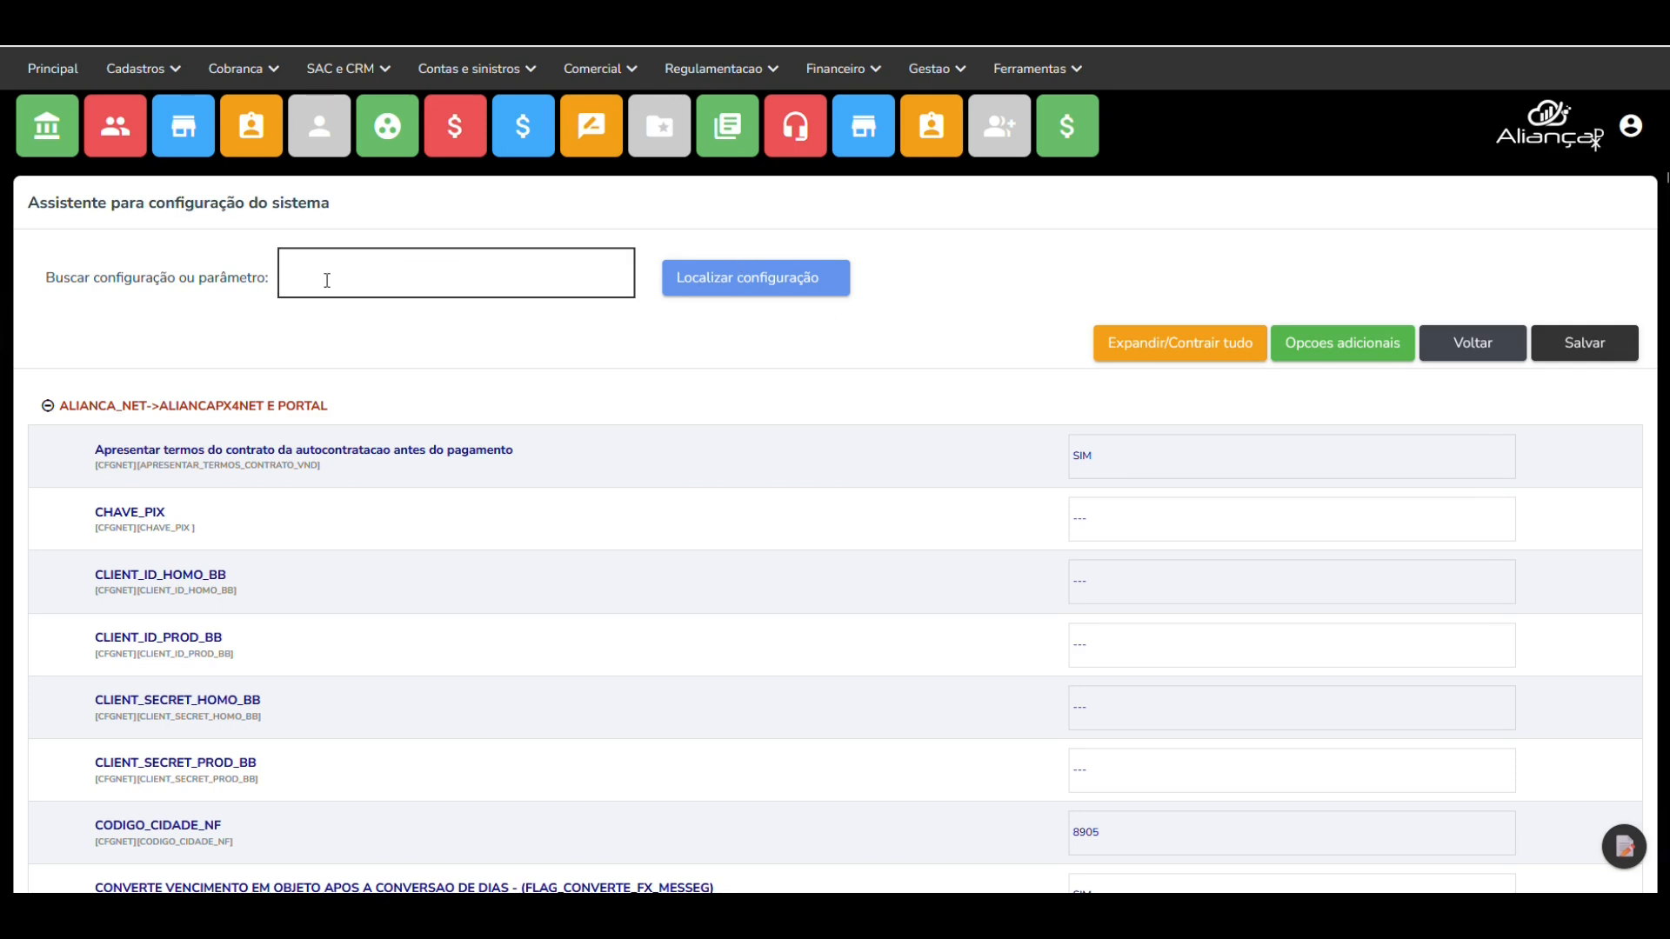
pyautogui.write('COBRANCA')
pyautogui.click(776, 283)
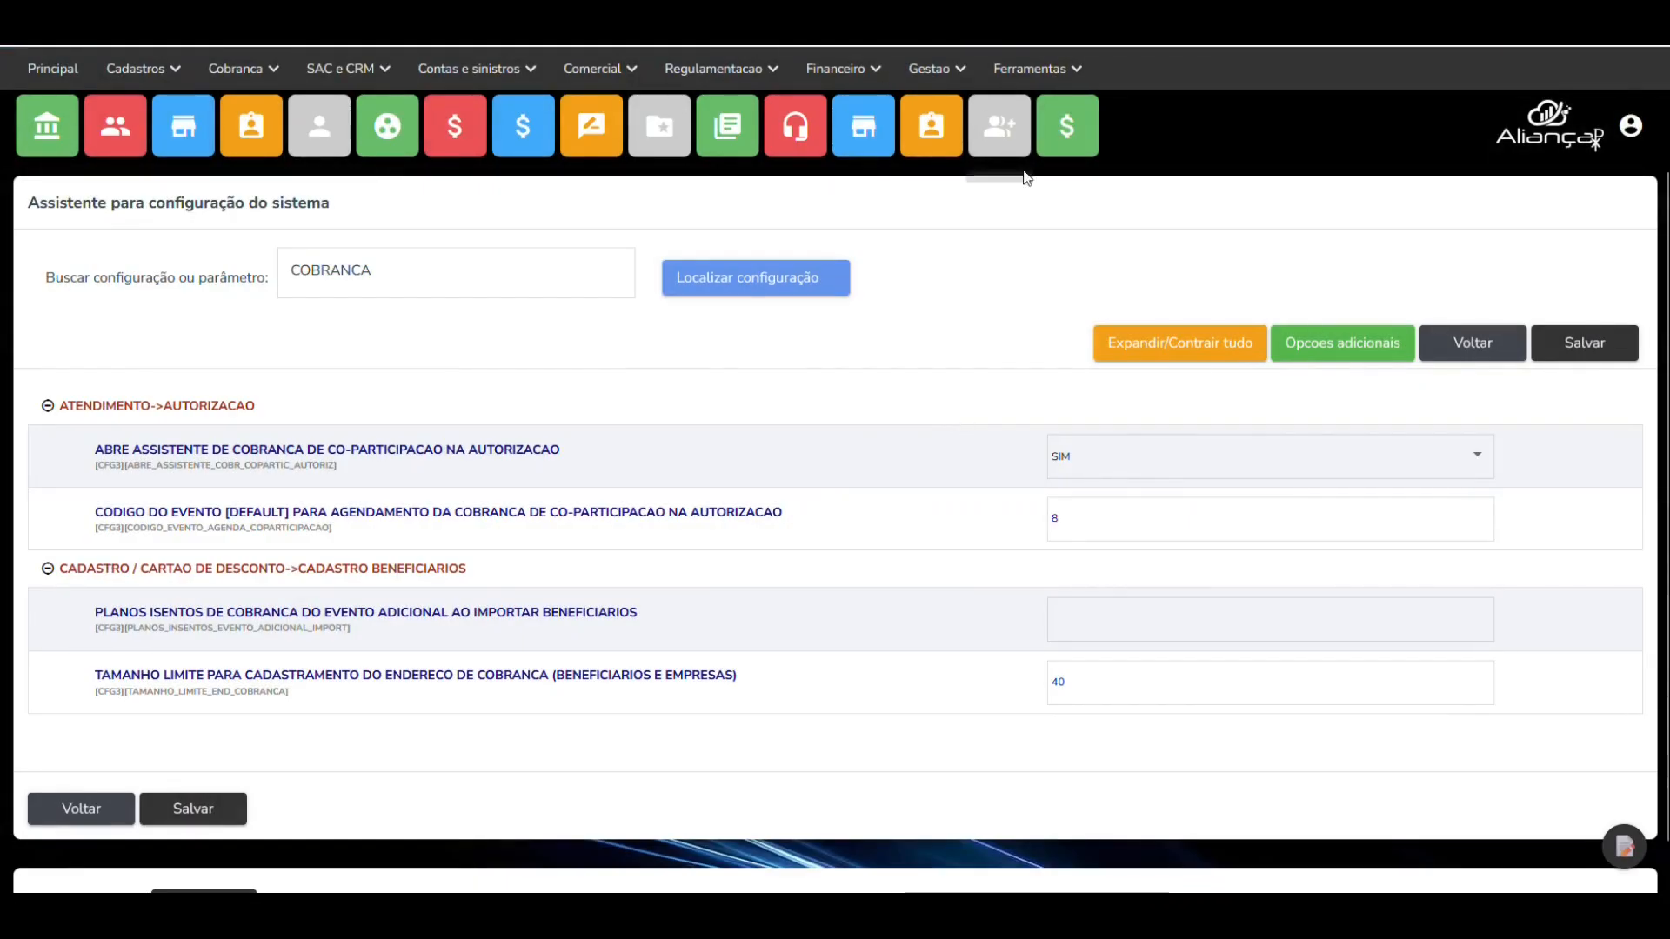
pyautogui.click(70, 143)
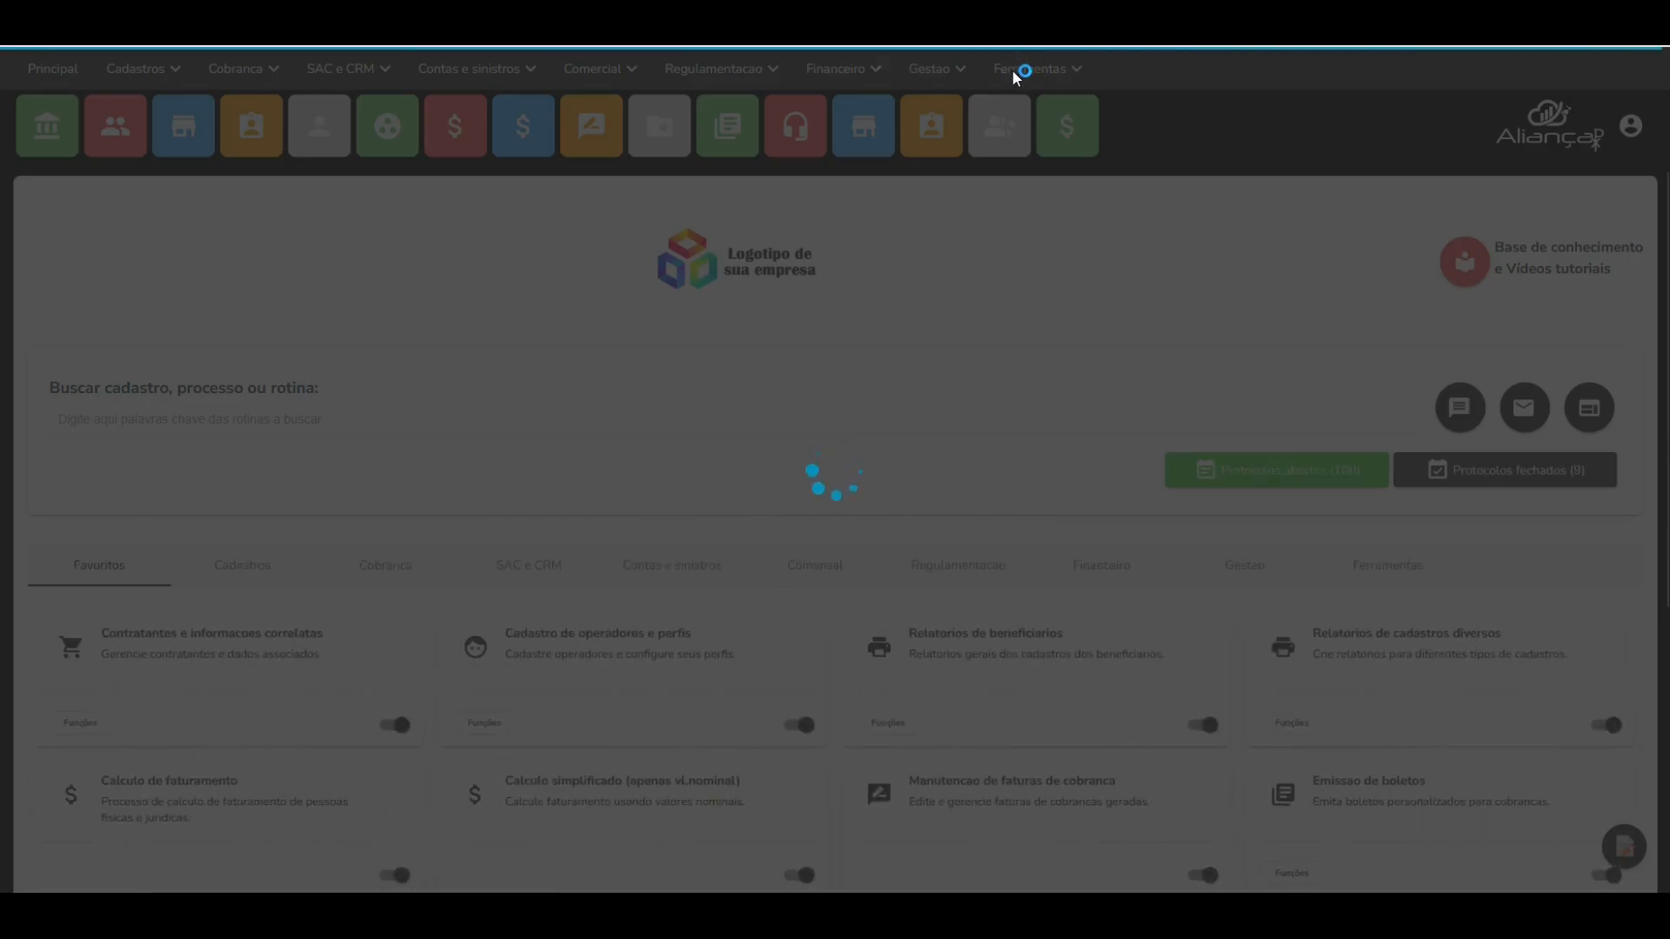
# - Open the beneficiary file import routine (Importacao de Beneficiarios)
pyautogui.click(1015, 71)
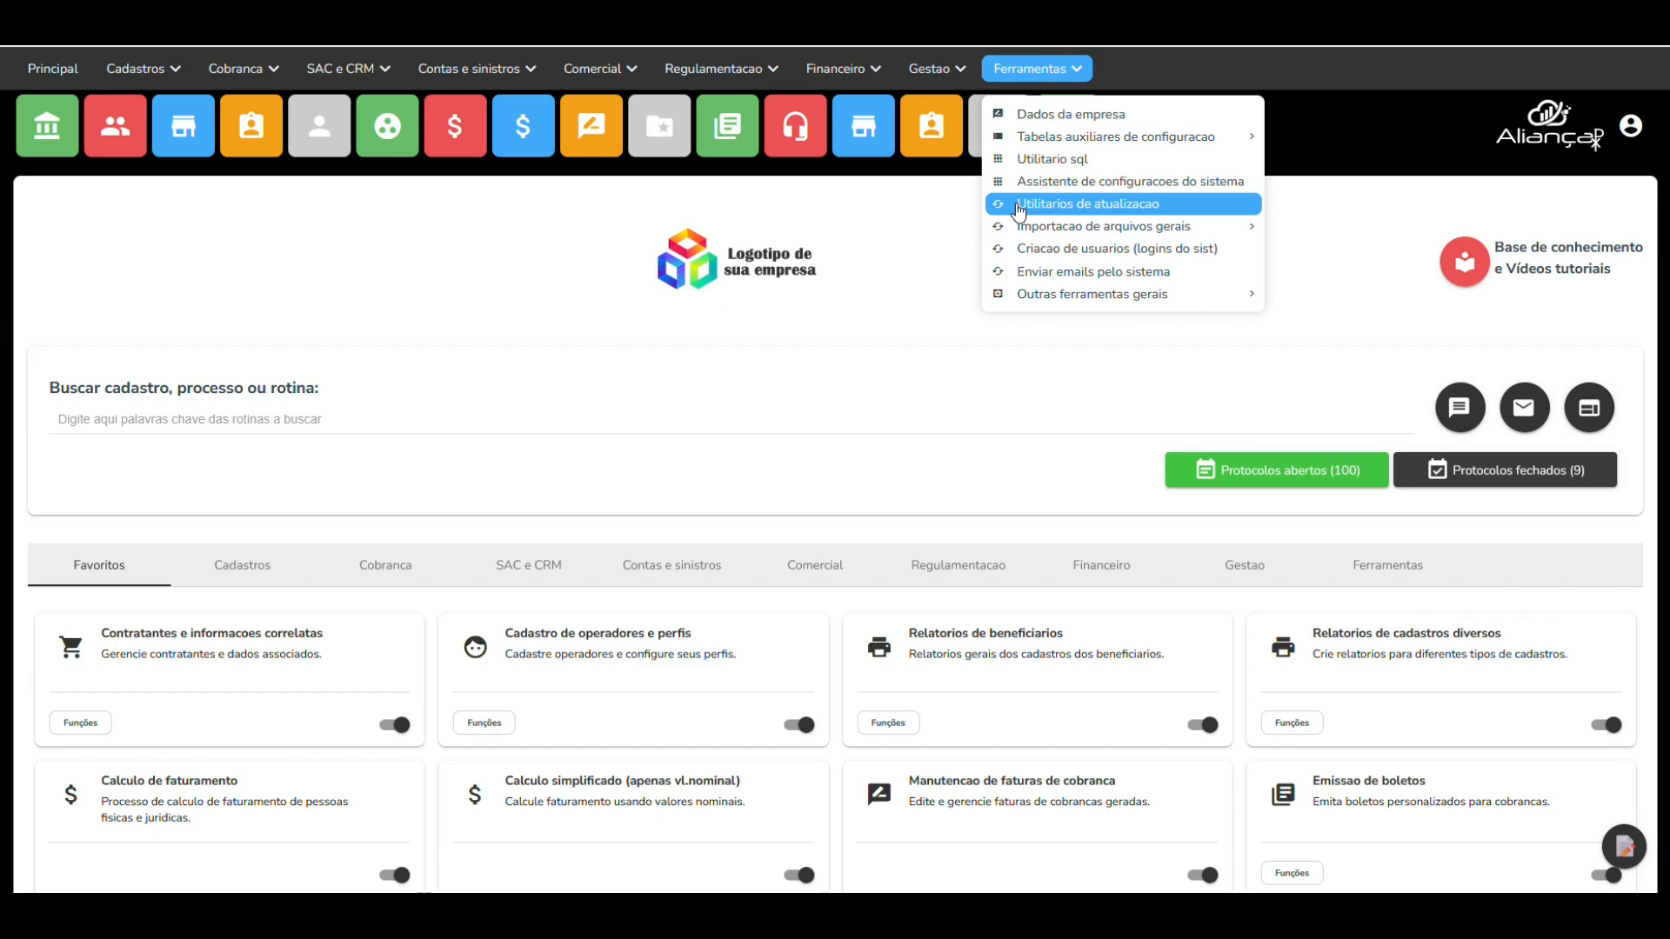
pyautogui.moveTo(1078, 233)
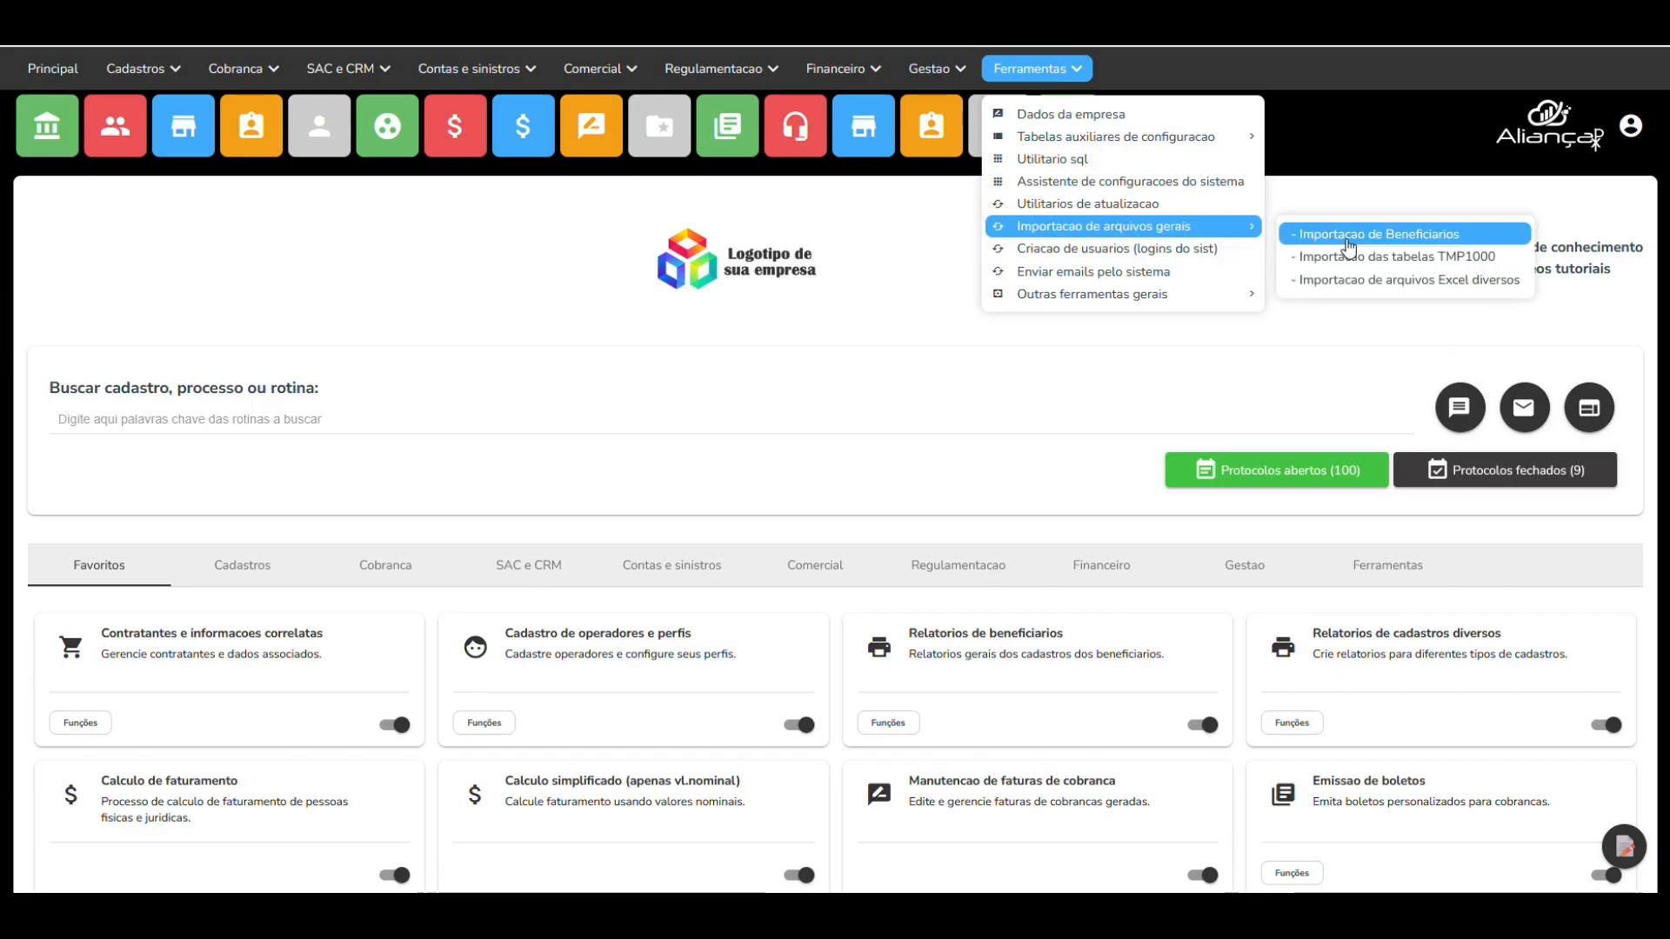
pyautogui.click(1348, 236)
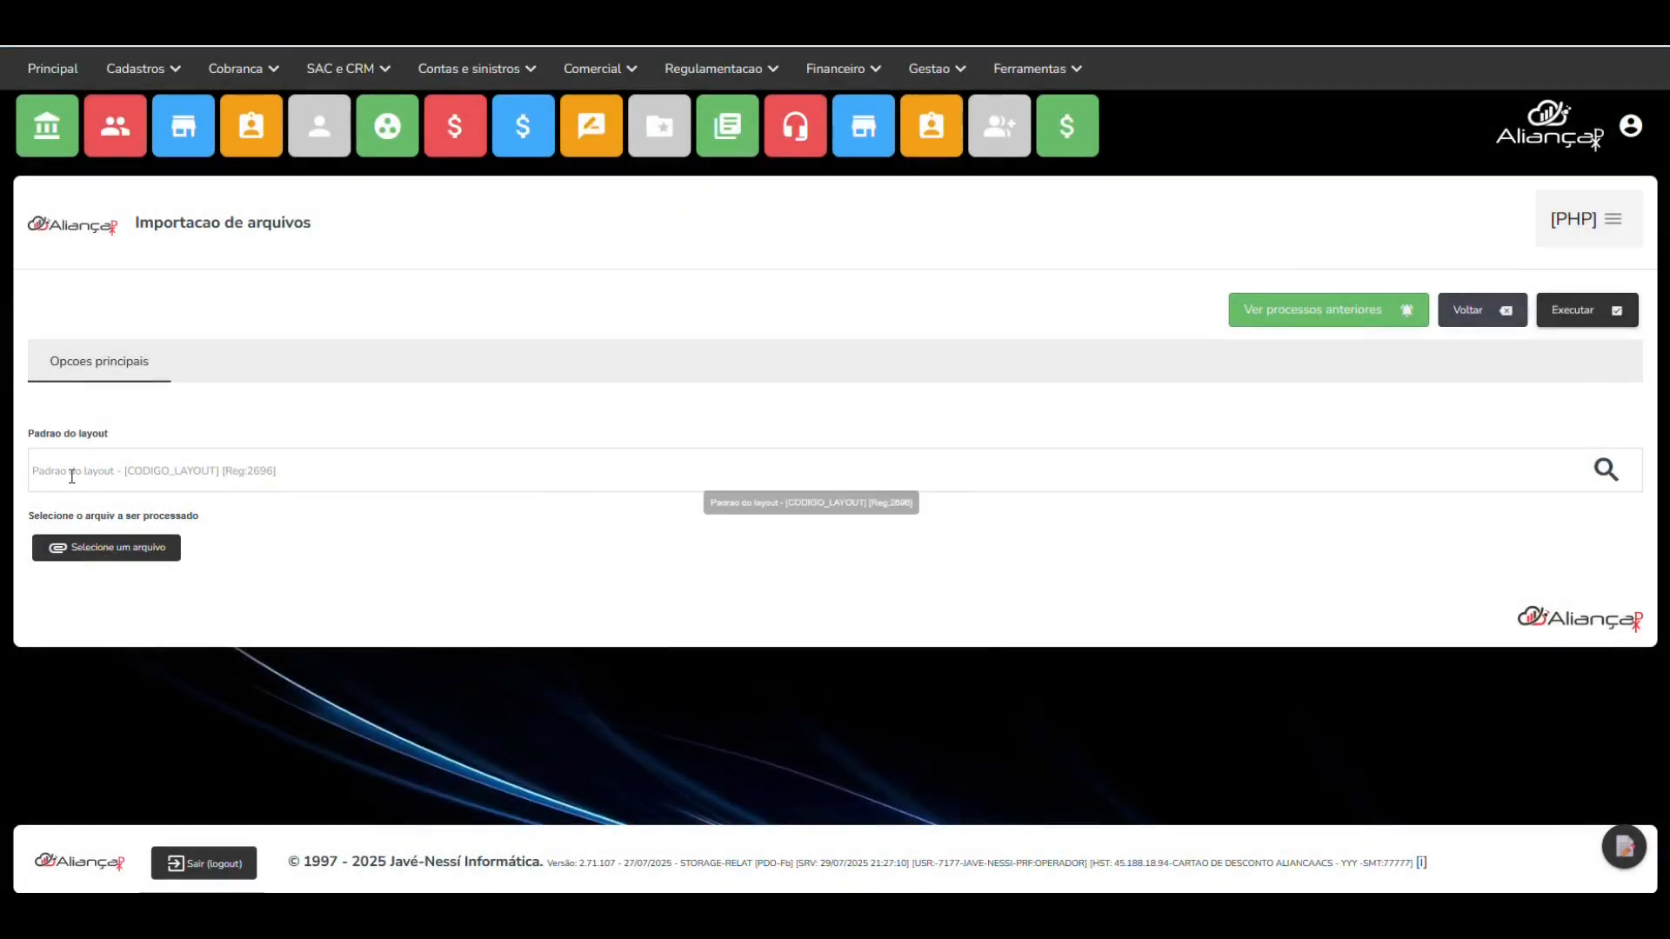
# - Set the import layout to 5000 - Layout importação Padrao 01 (IDEAL) and view the file selection without choosing a file
pyautogui.click(72, 477)
pyautogui.write('IM')
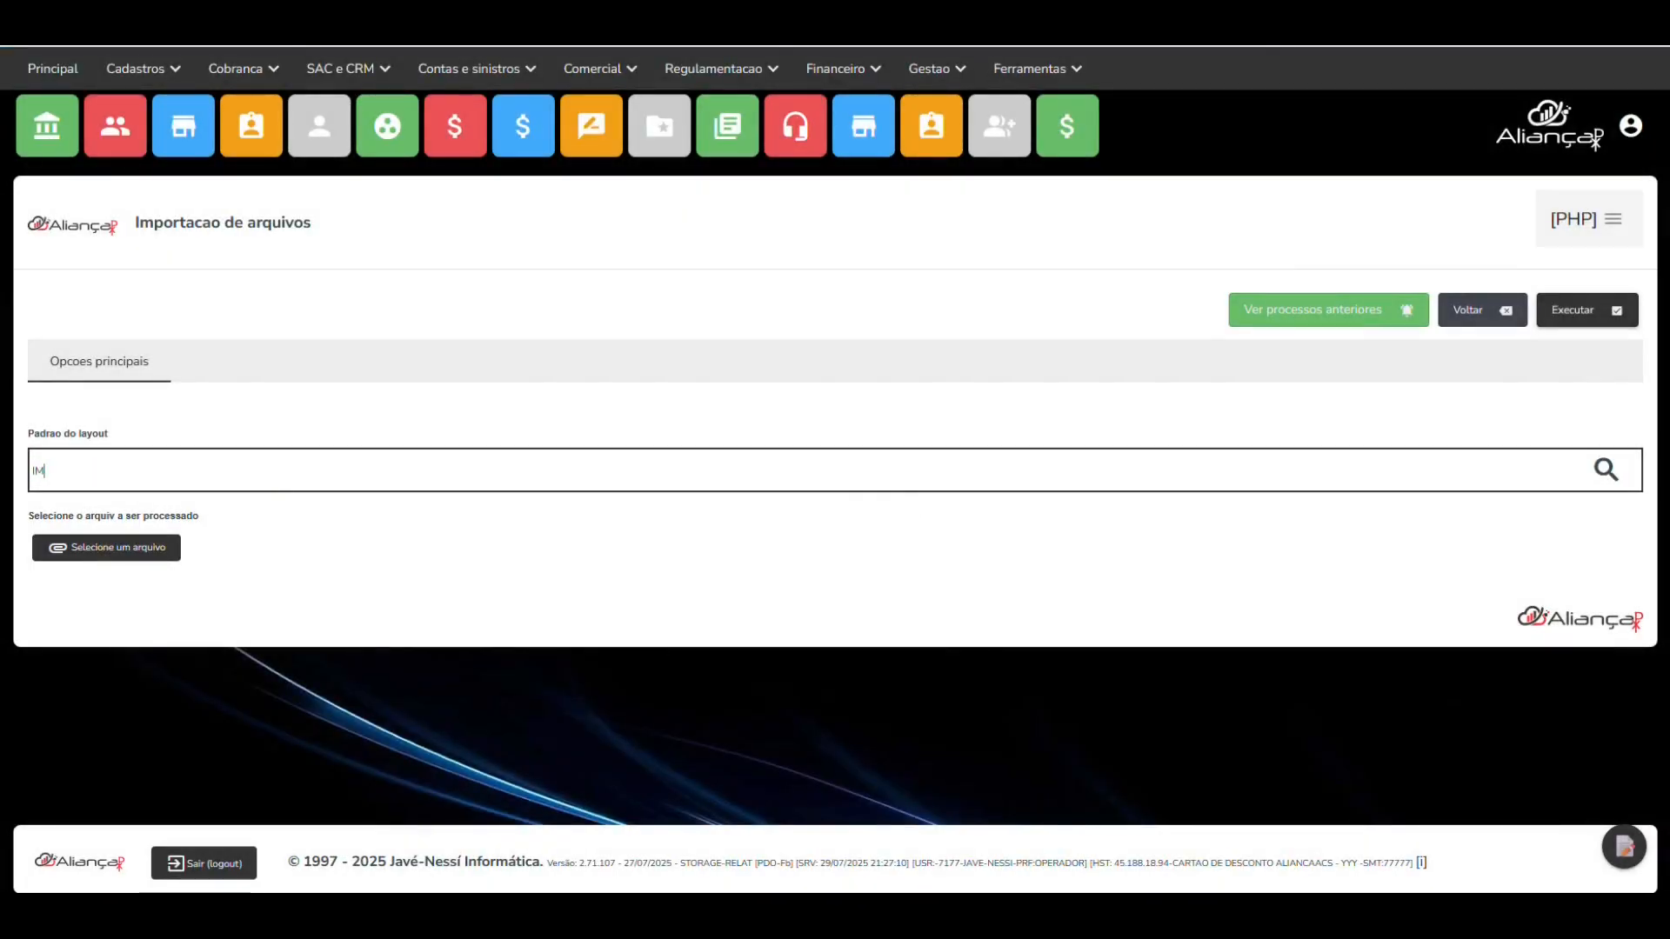
pyautogui.press('BackSpace')
pyautogui.press('BackSpace')
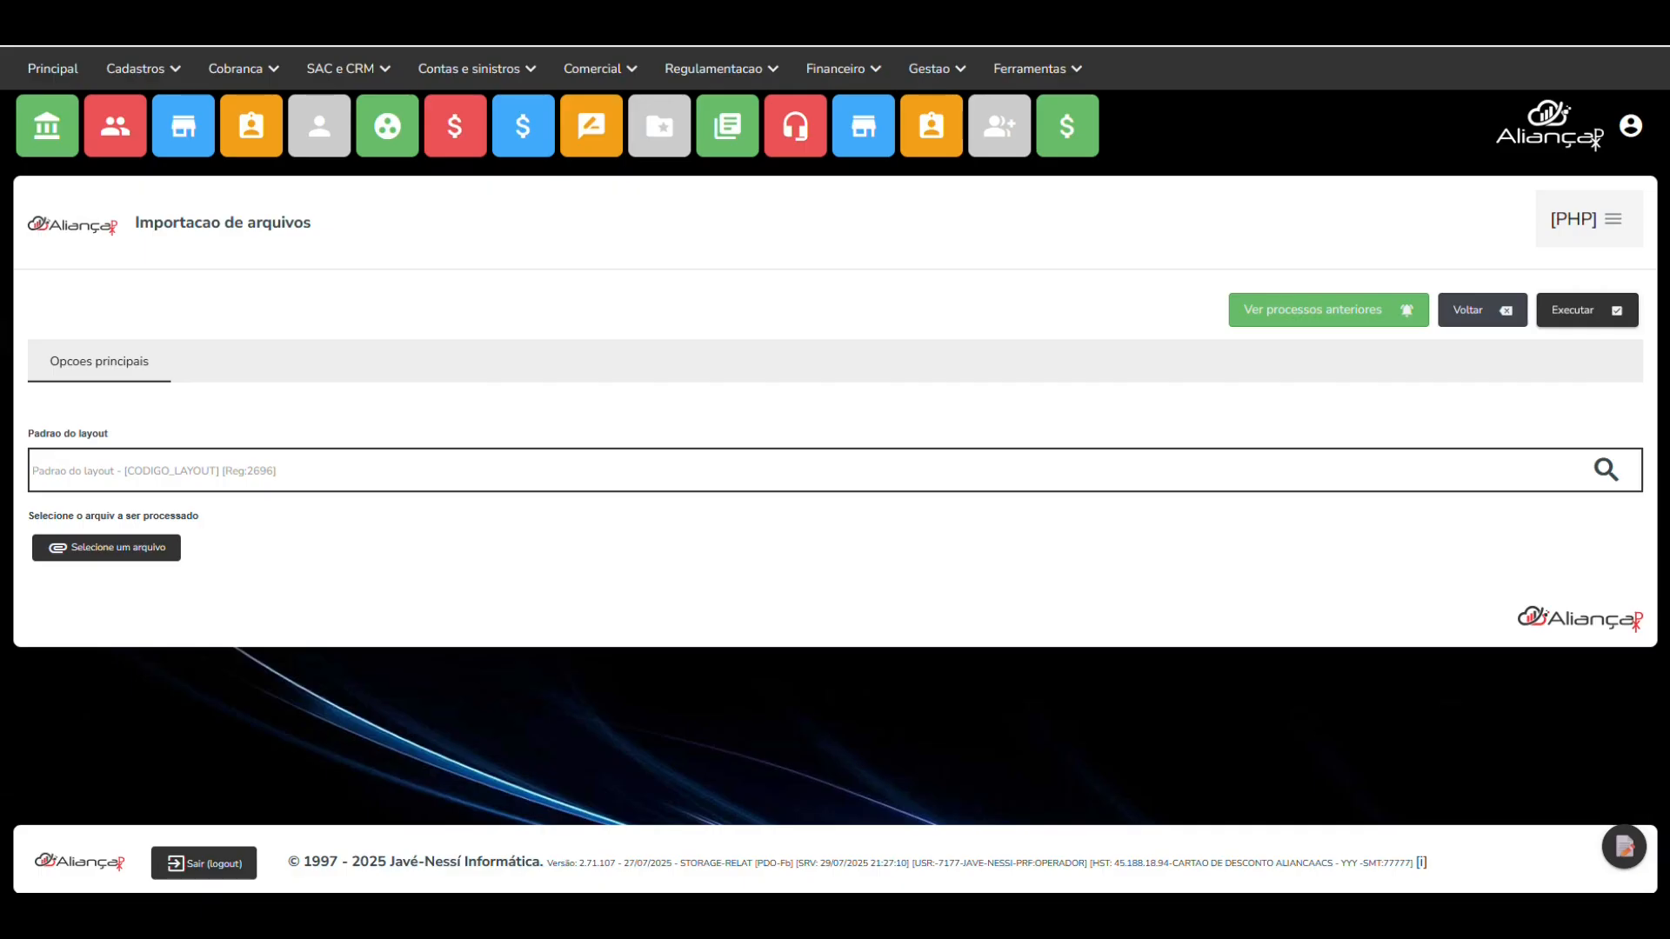
pyautogui.write('%')
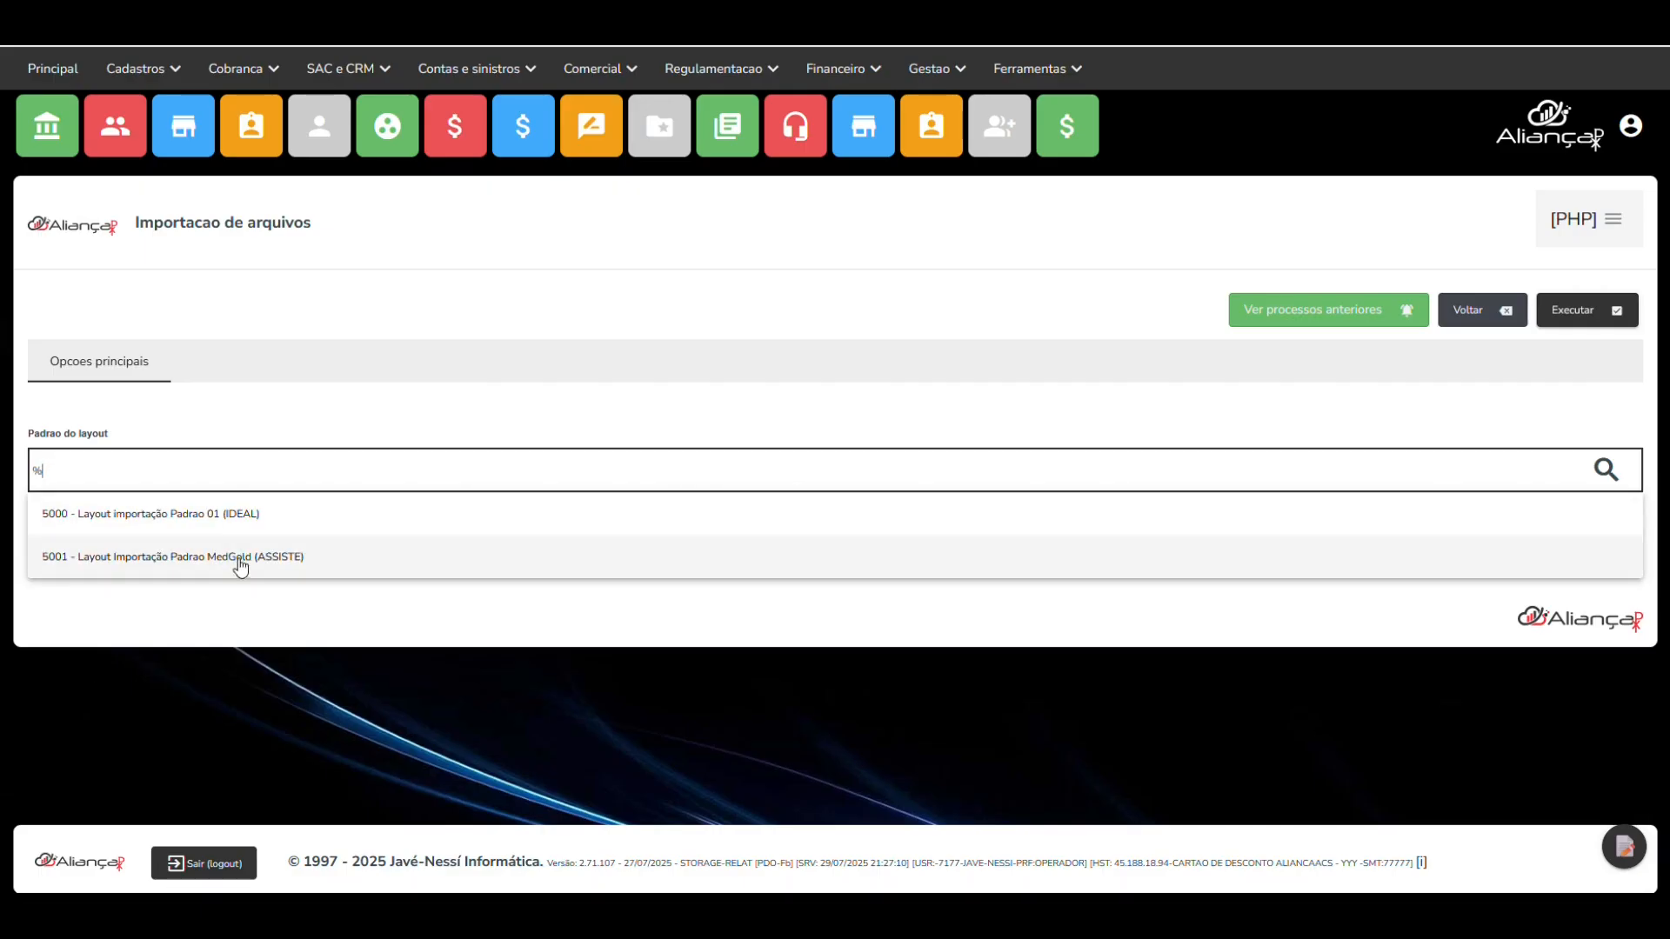
pyautogui.click(230, 527)
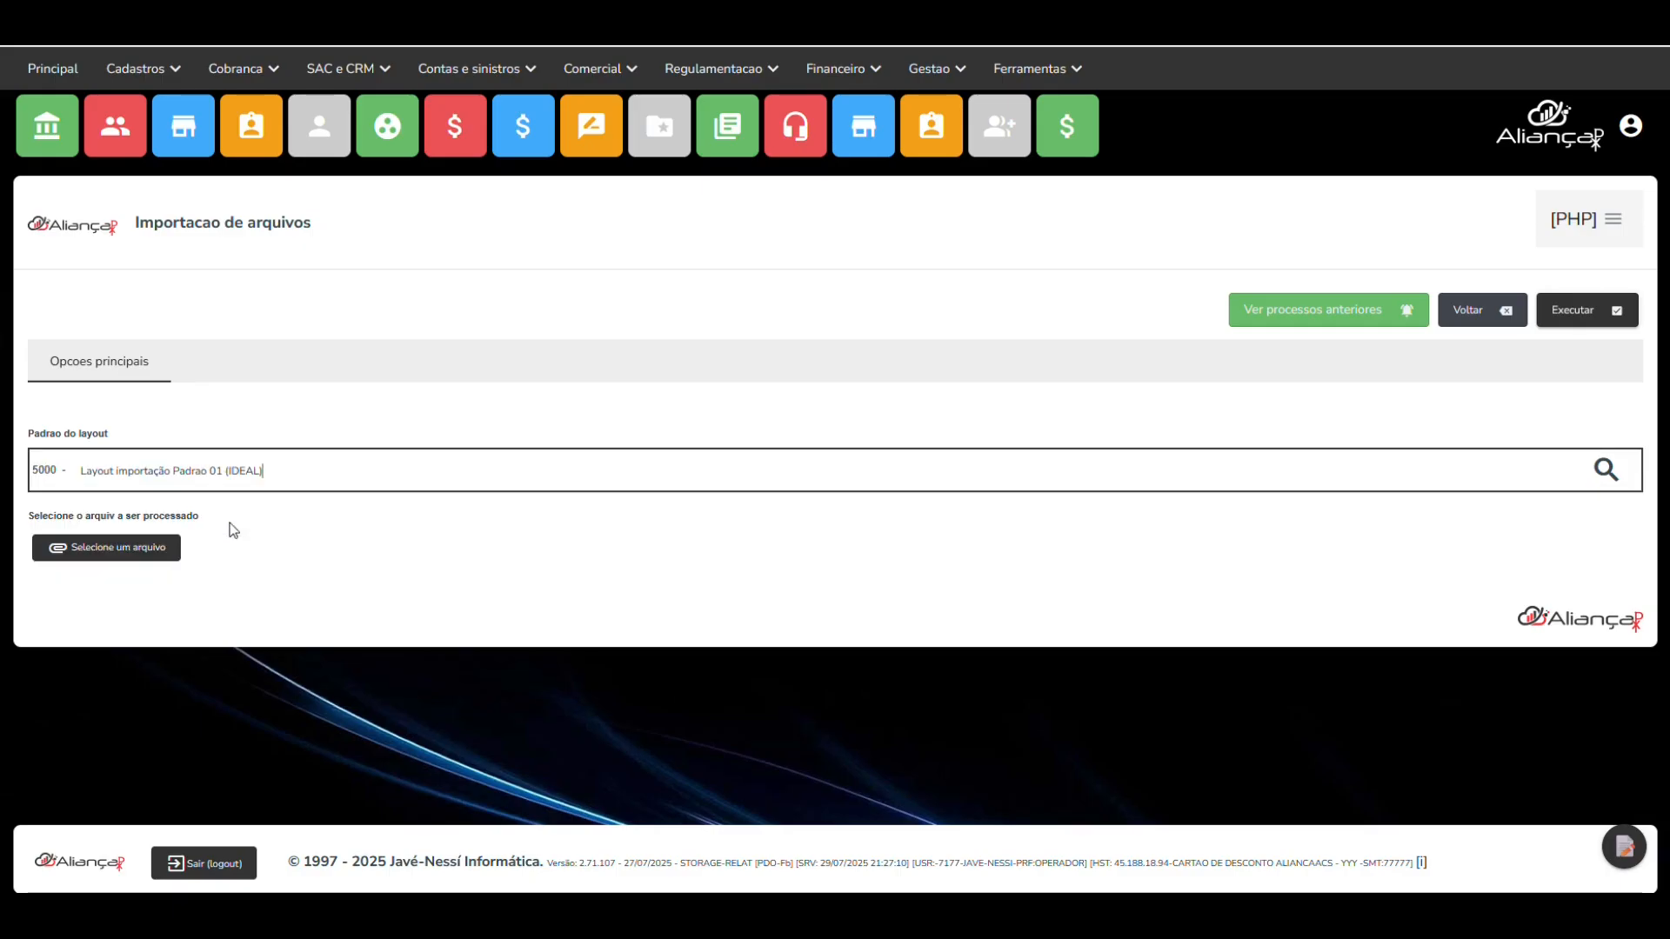
pyautogui.click(166, 548)
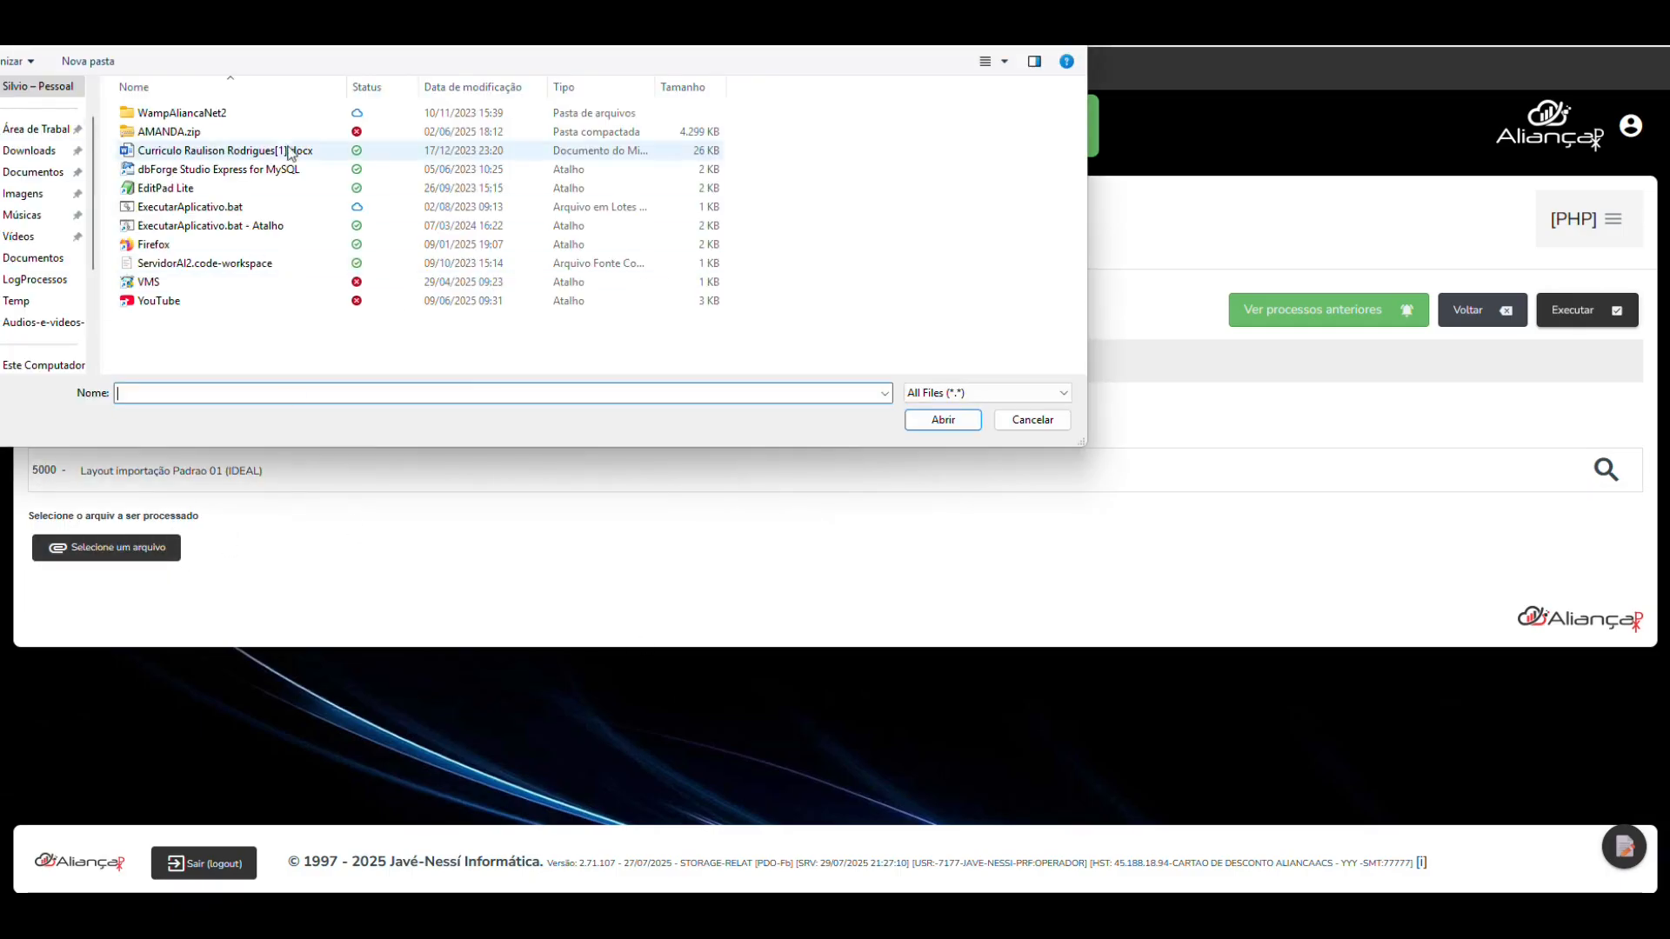
pyautogui.click(1032, 421)
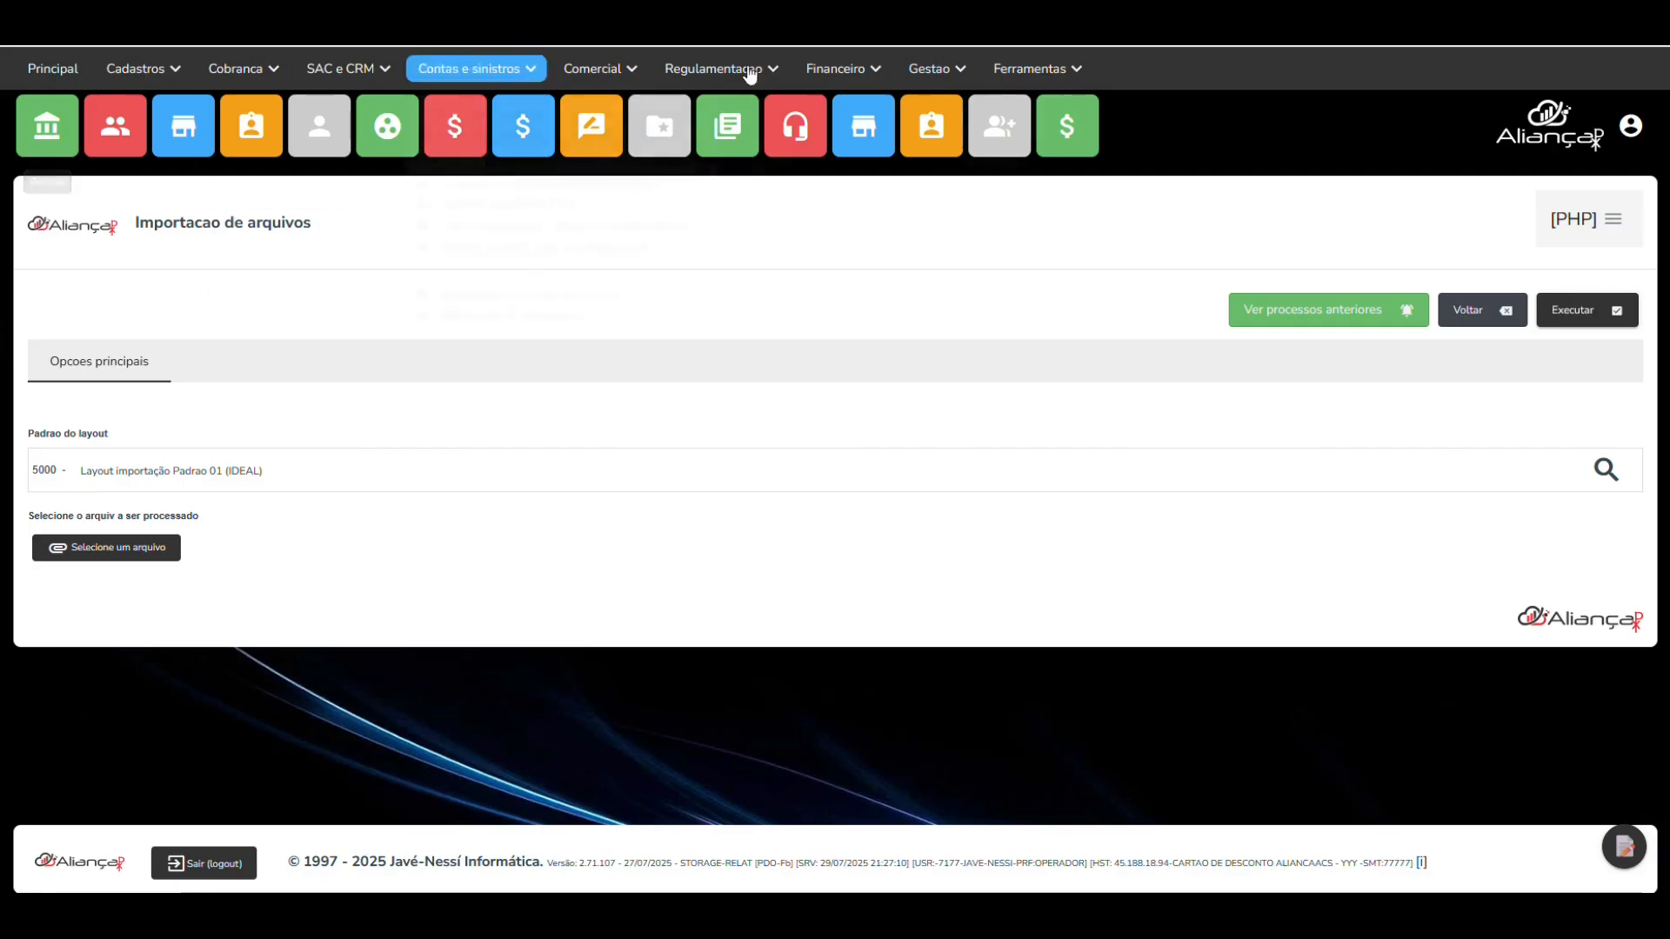
# - Open the miscellaneous Excel file import (Importacao de arquivos Excel diversos) and try to view its additional options
pyautogui.moveTo(1078, 73)
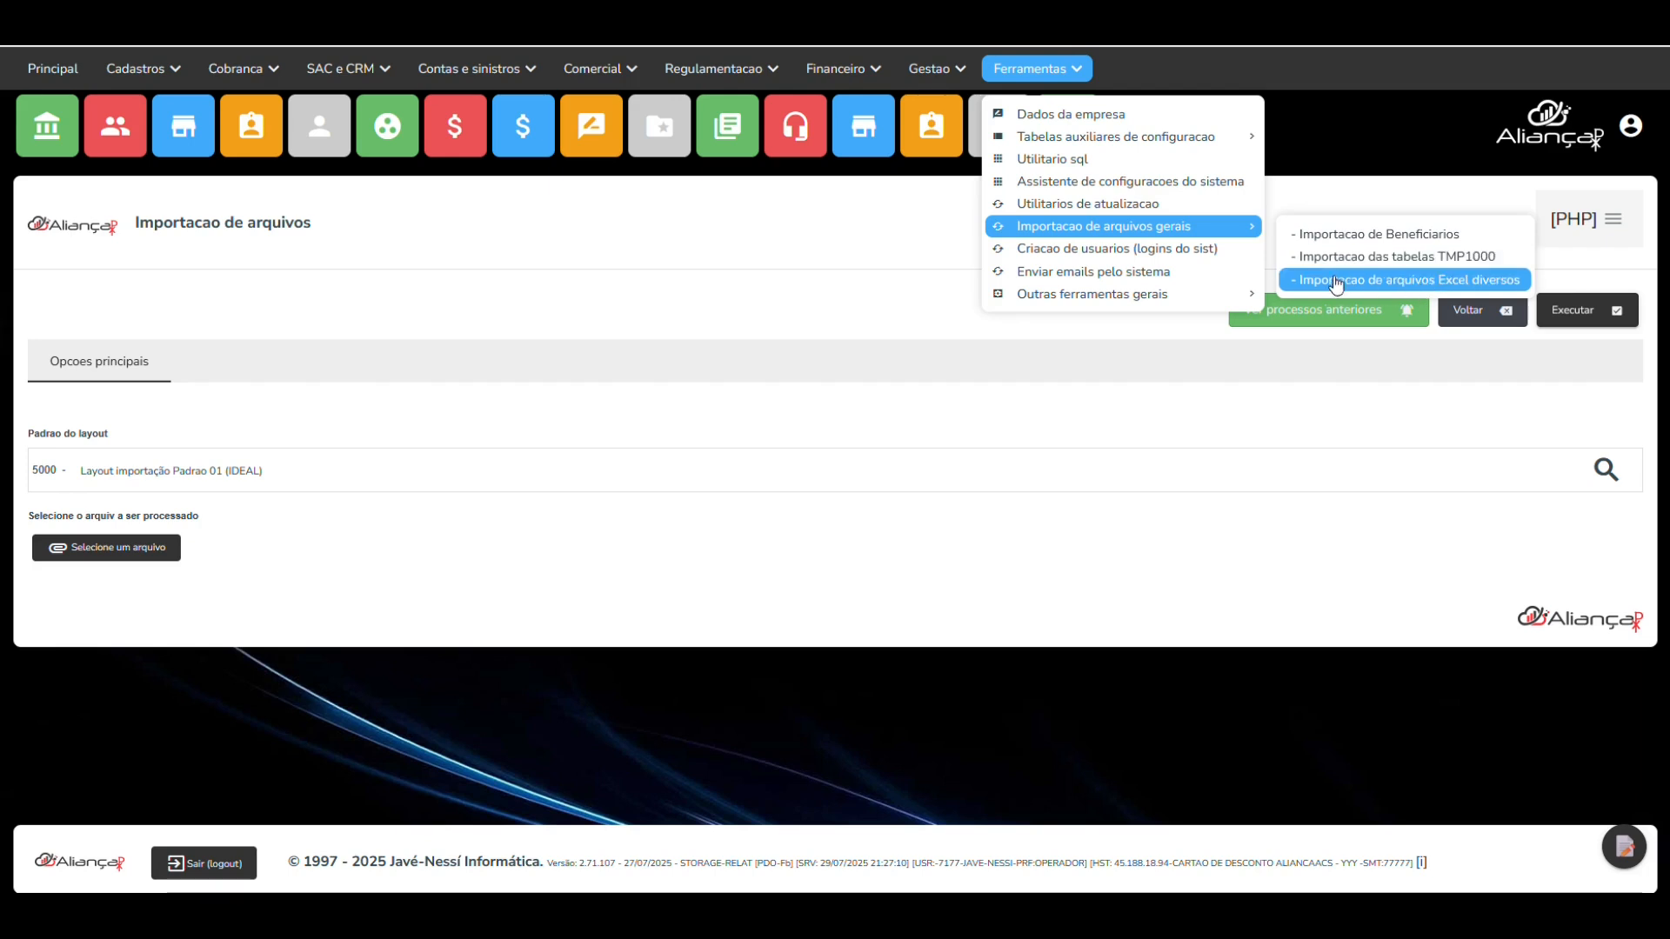
pyautogui.click(1473, 279)
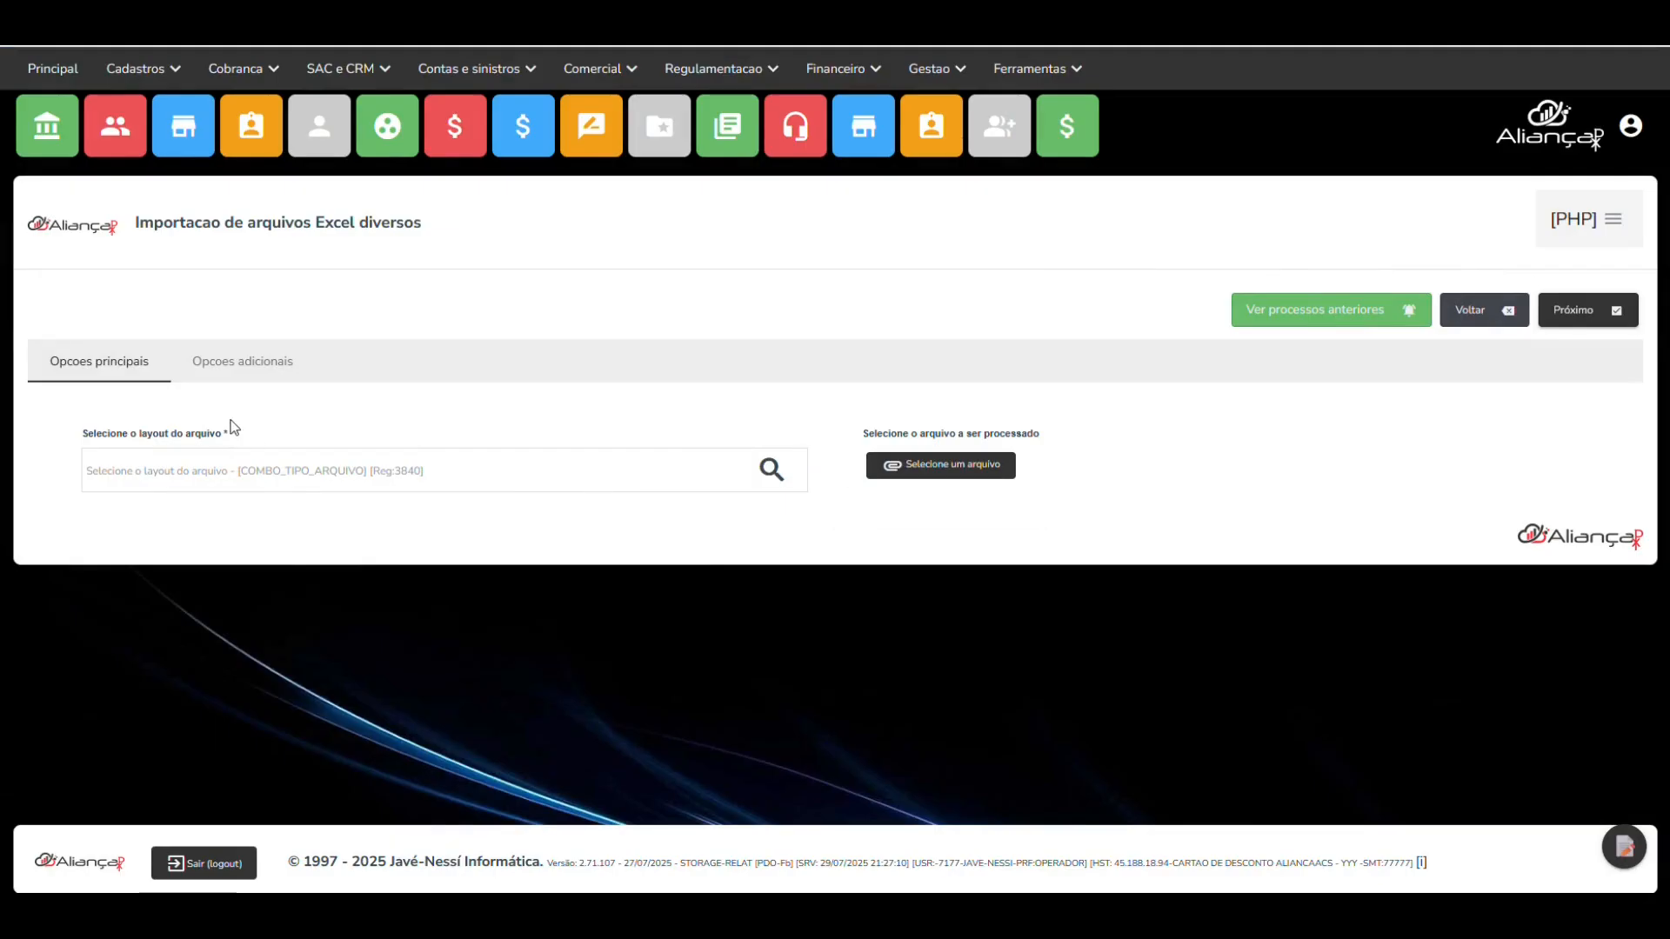
pyautogui.click(226, 366)
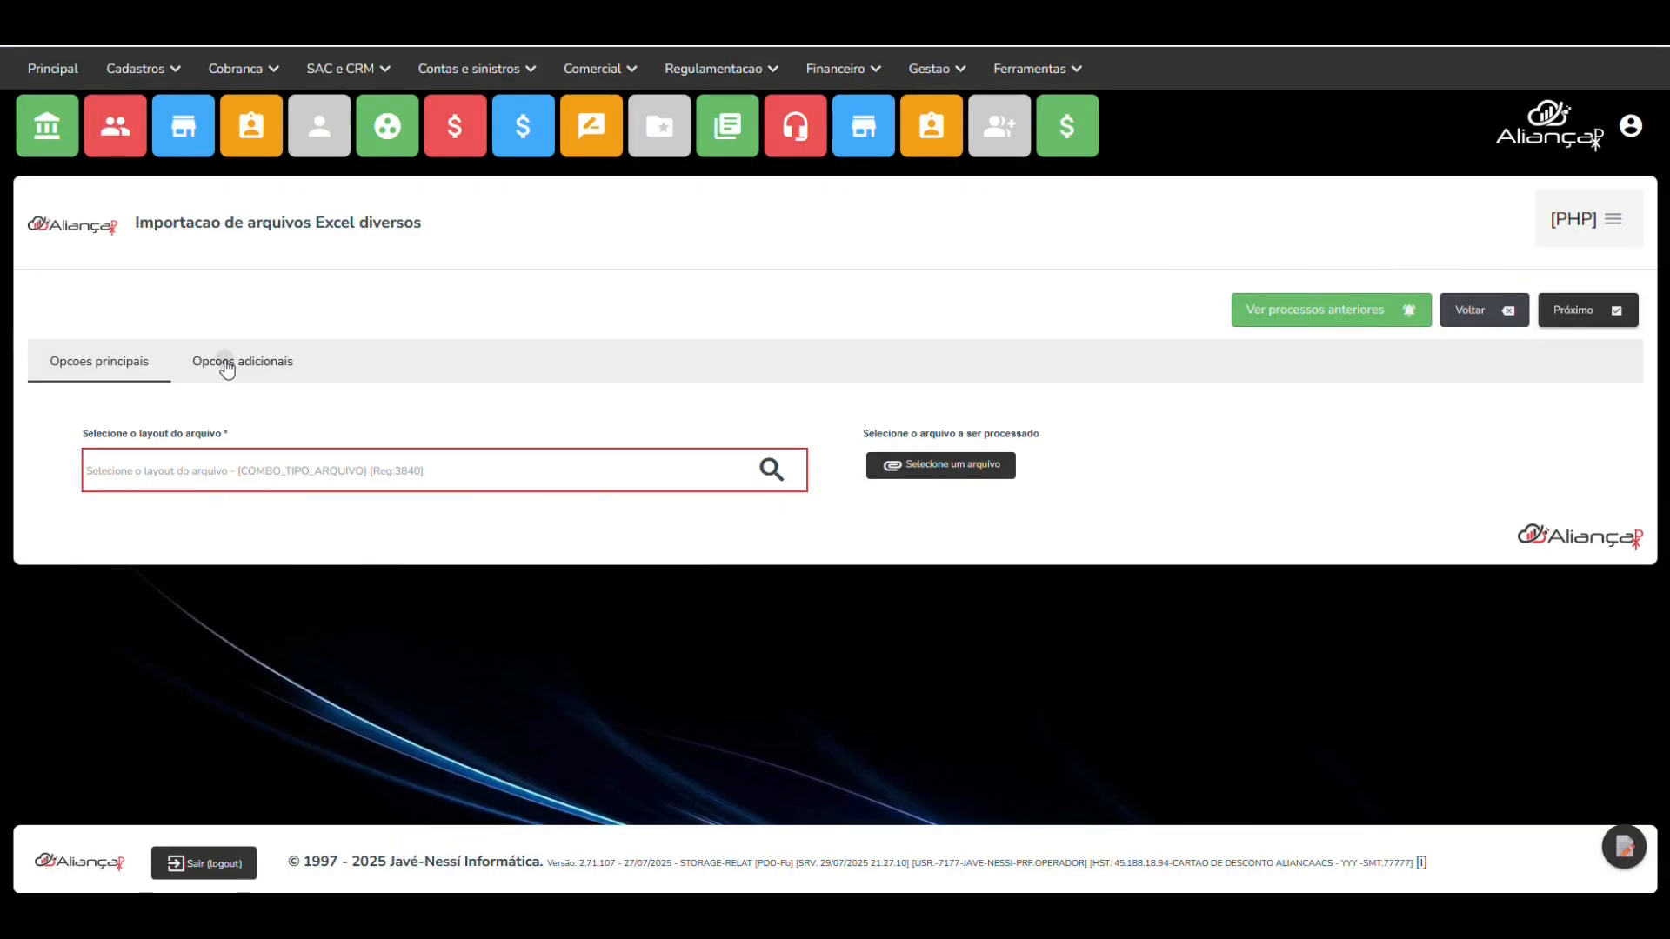
pyautogui.click(101, 368)
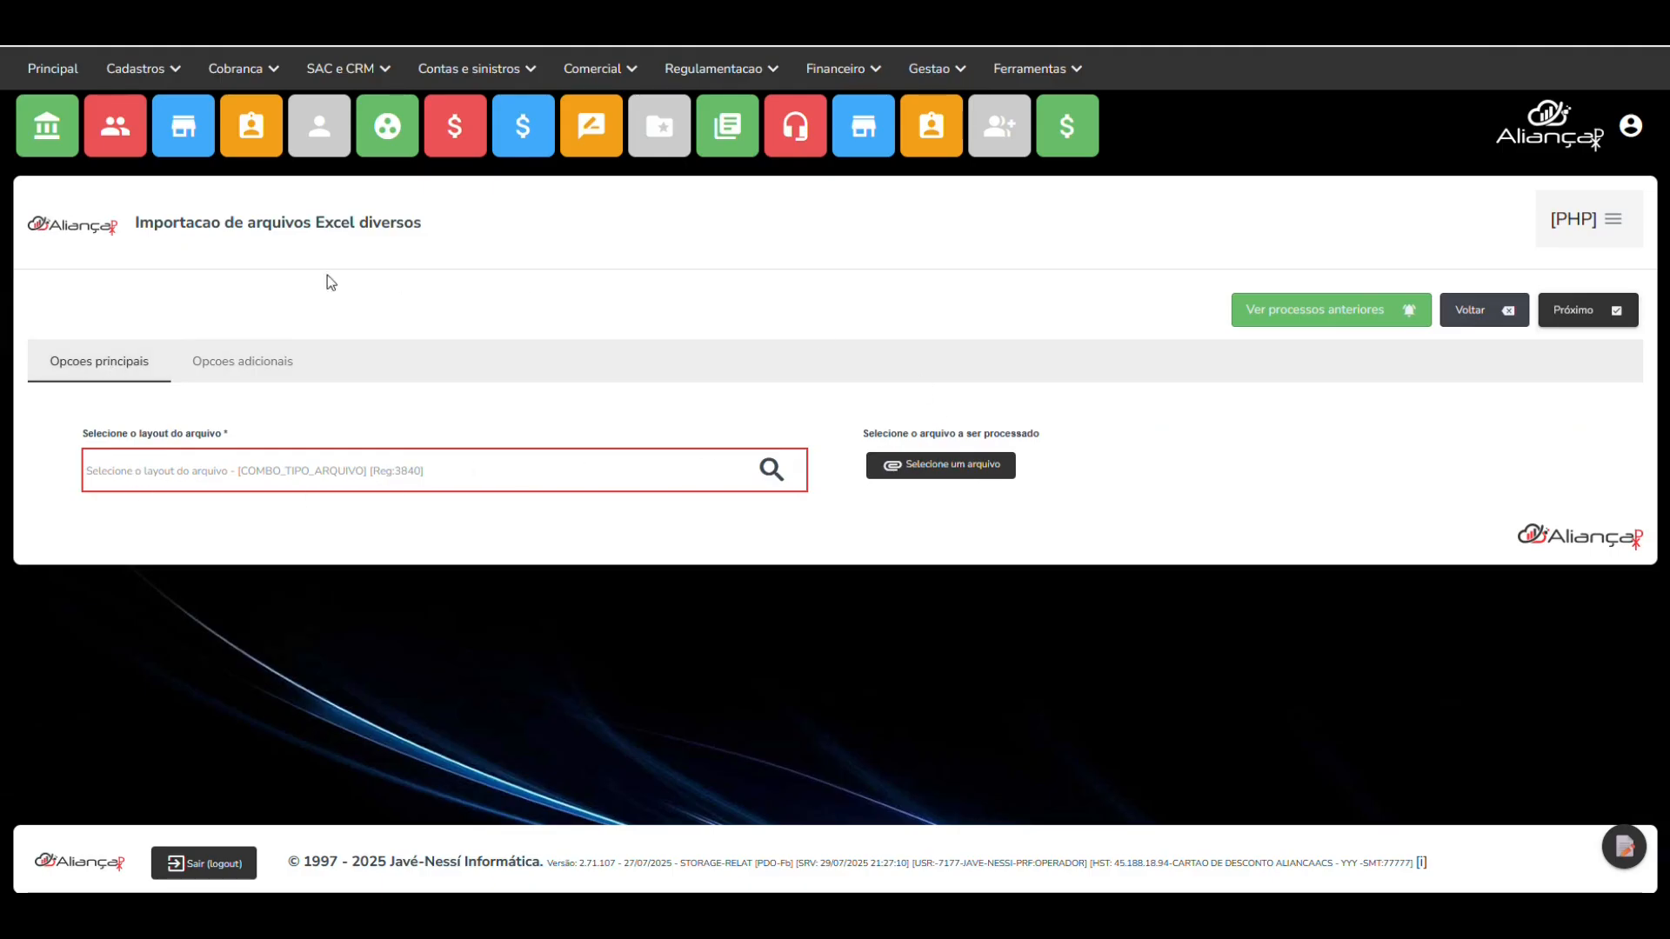
# - Open the utility for creating system users (Criacao de usuarios (logins do sist))
pyautogui.click(1037, 70)
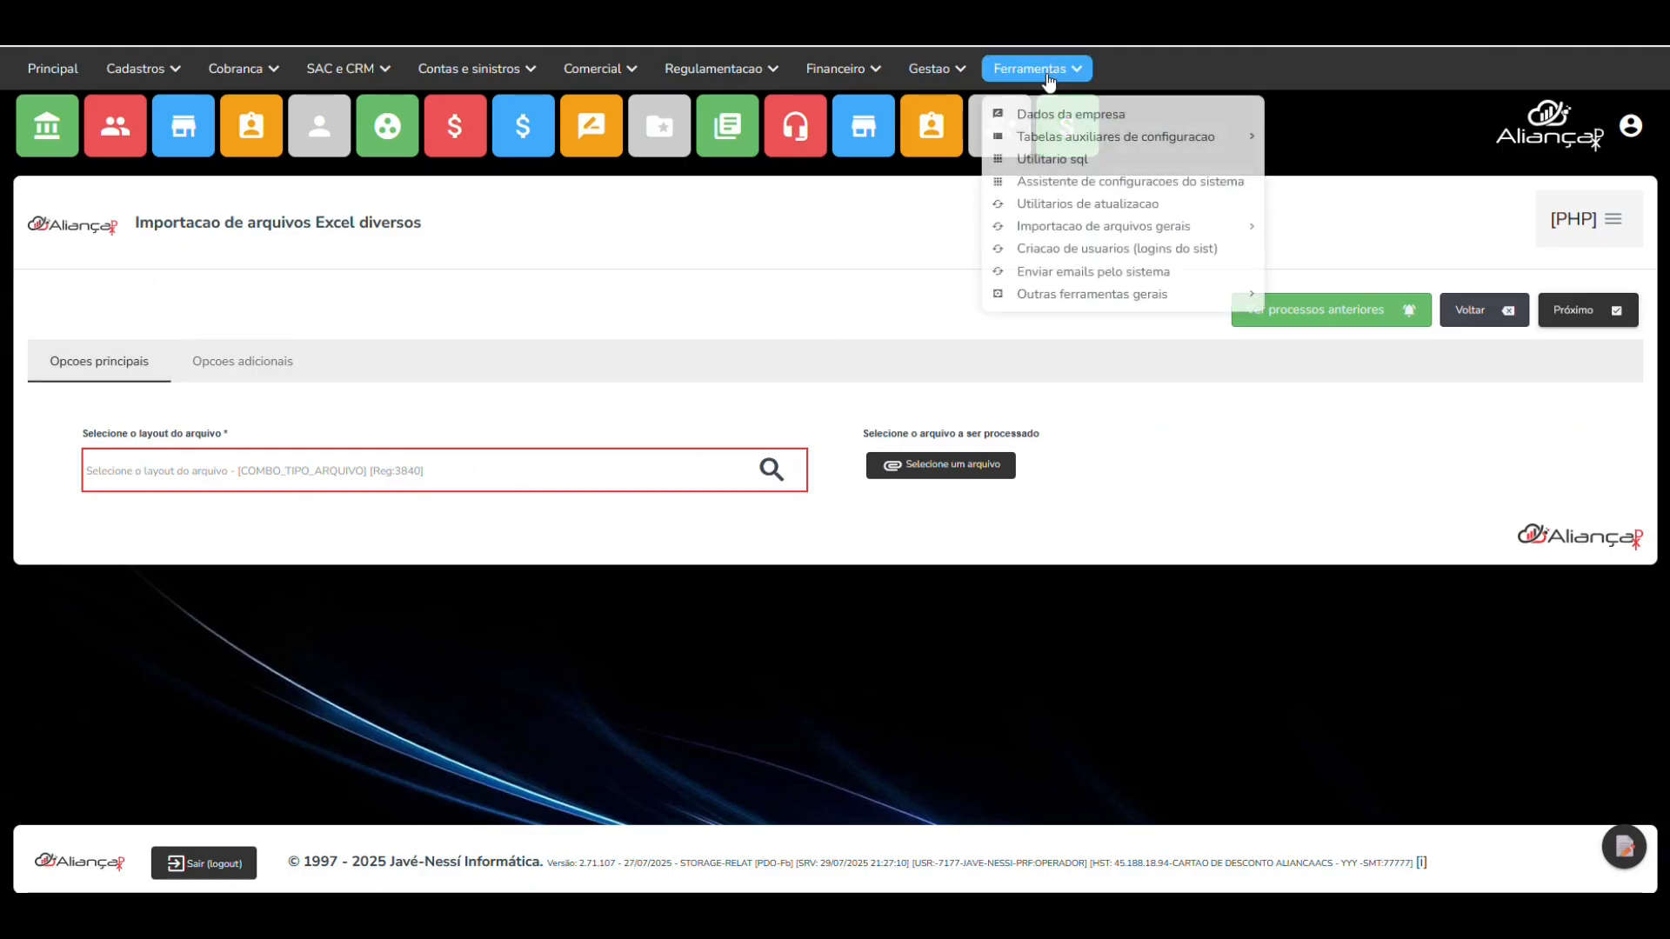
pyautogui.moveTo(1055, 141)
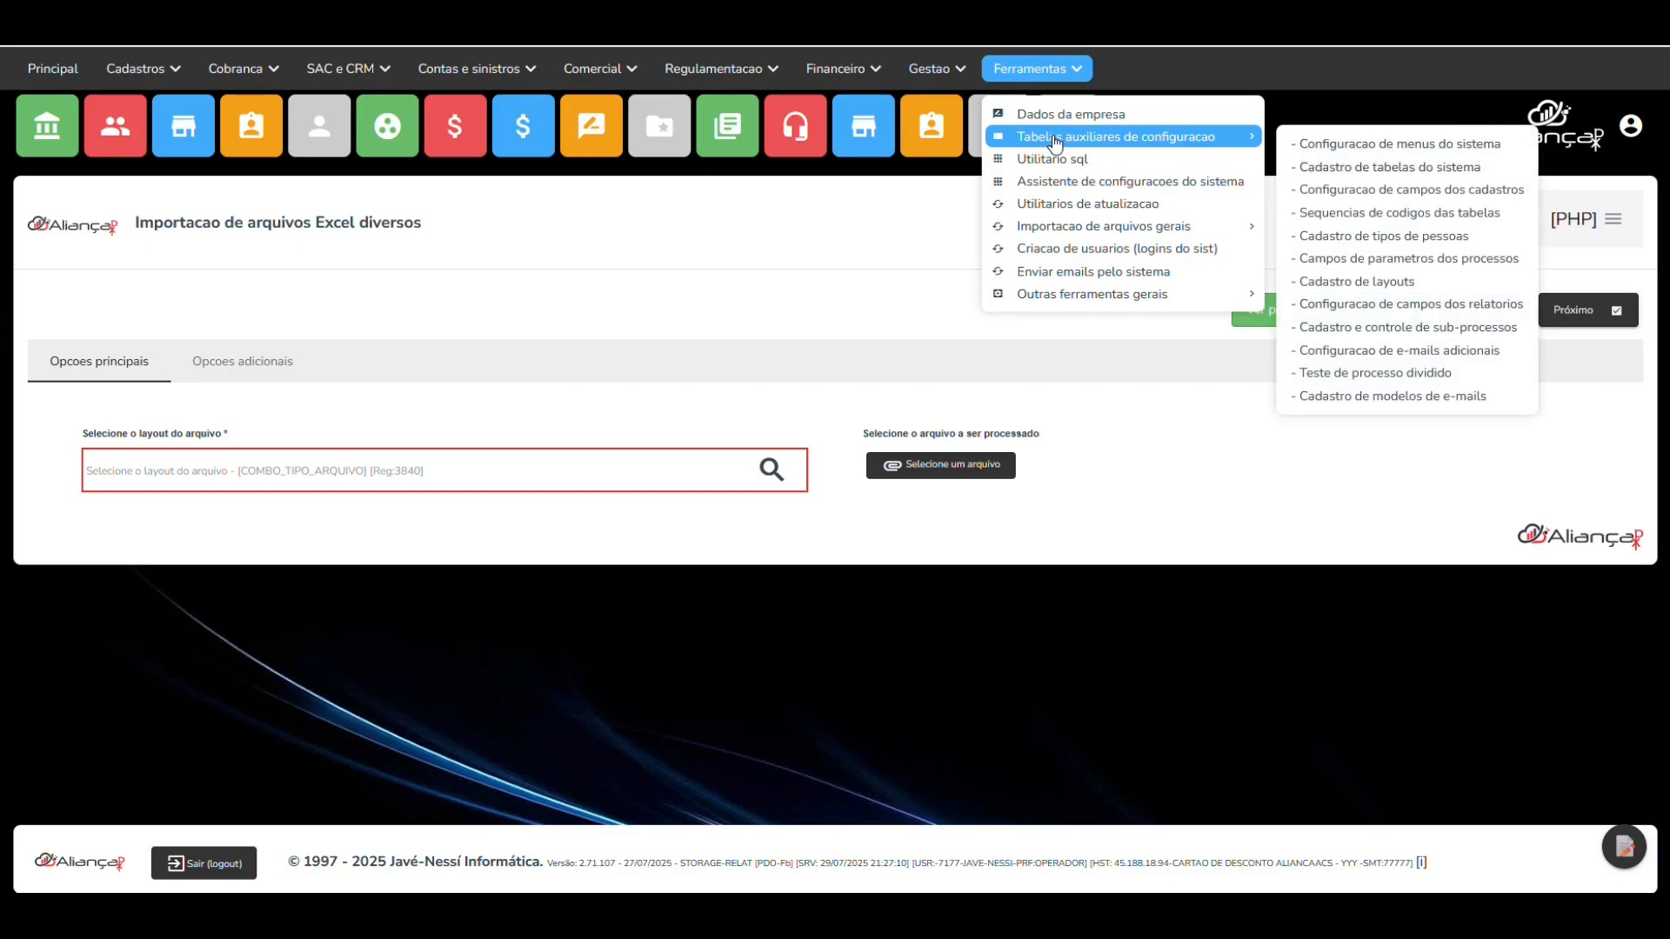
pyautogui.moveTo(1053, 228)
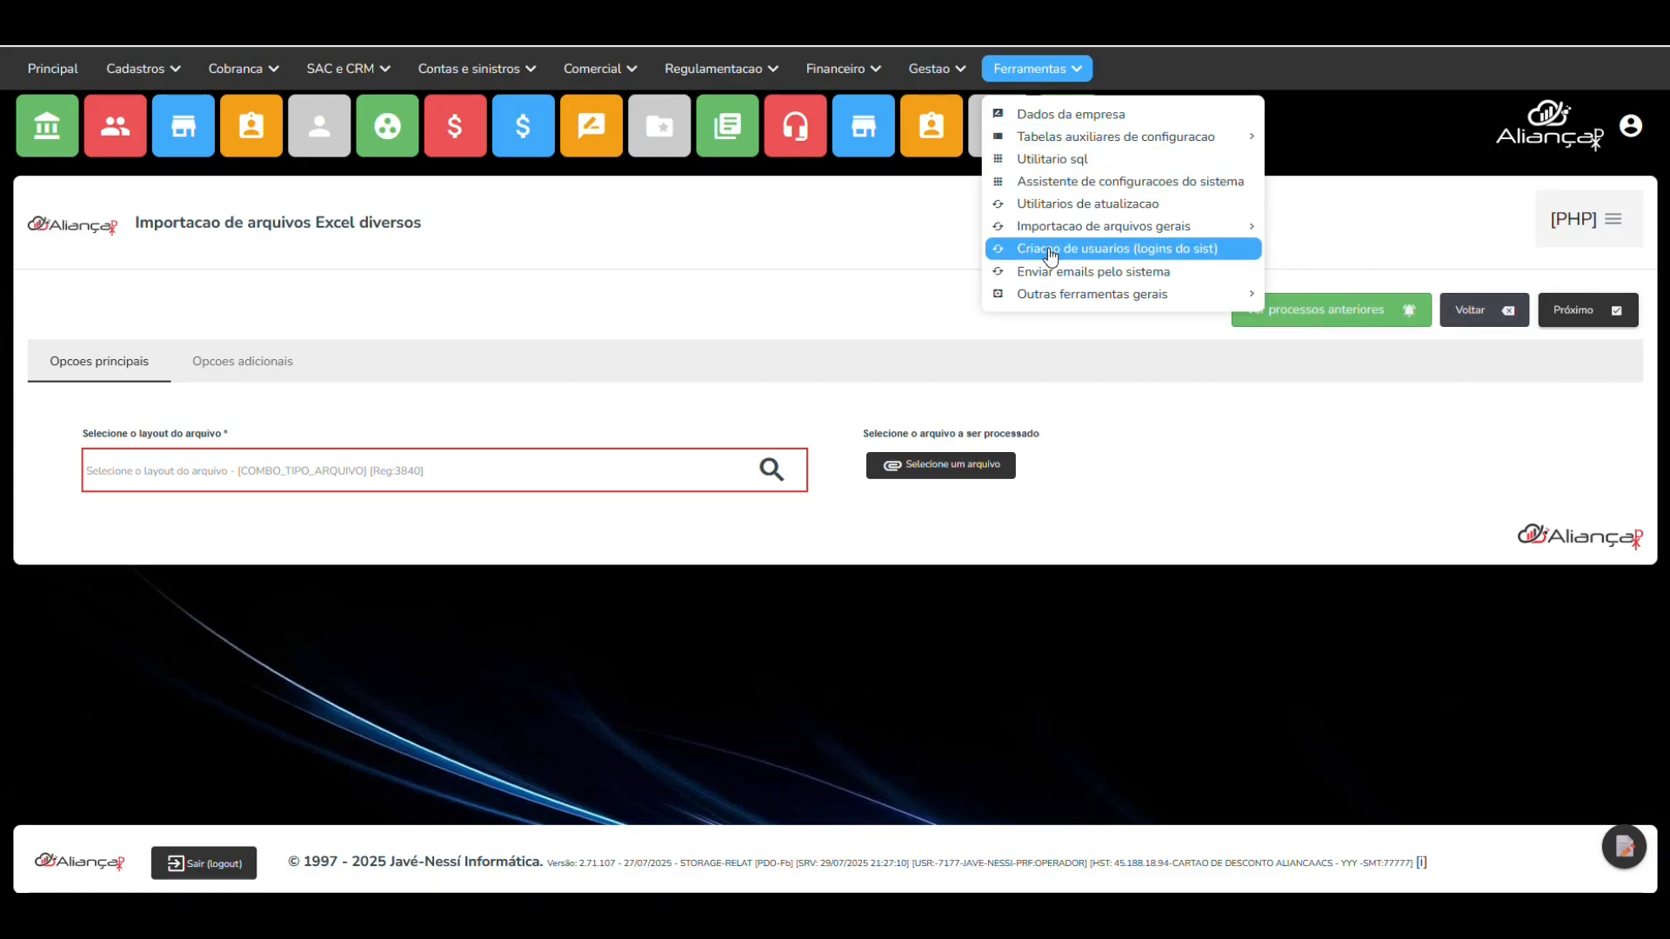
pyautogui.moveTo(1056, 294)
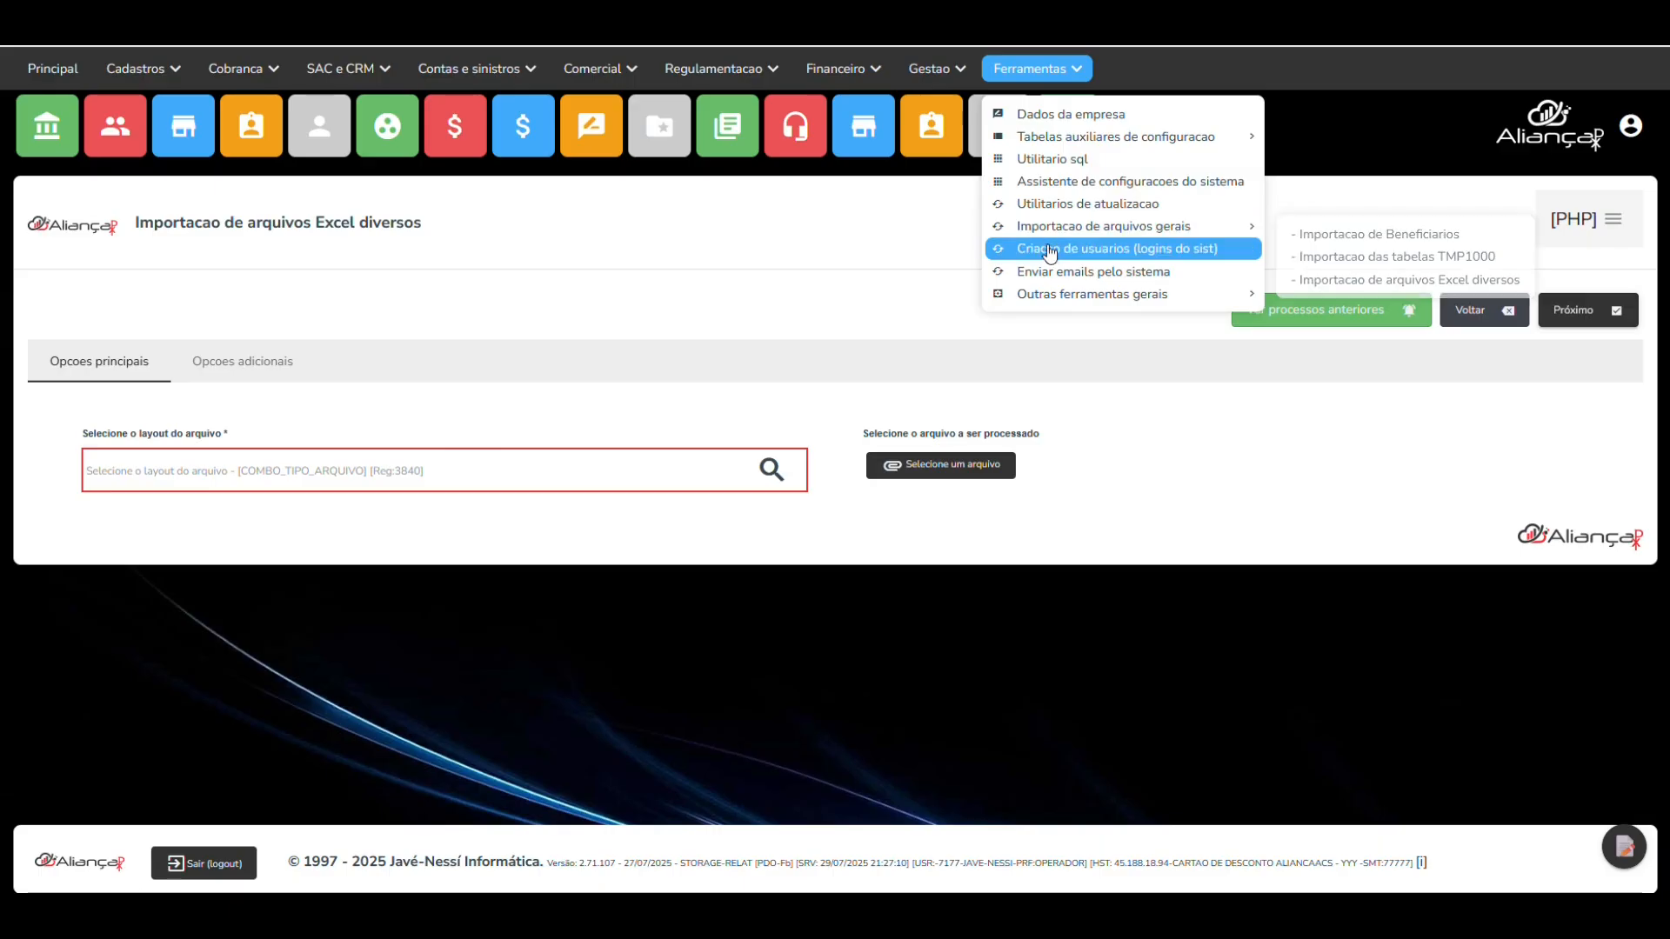
pyautogui.click(1139, 252)
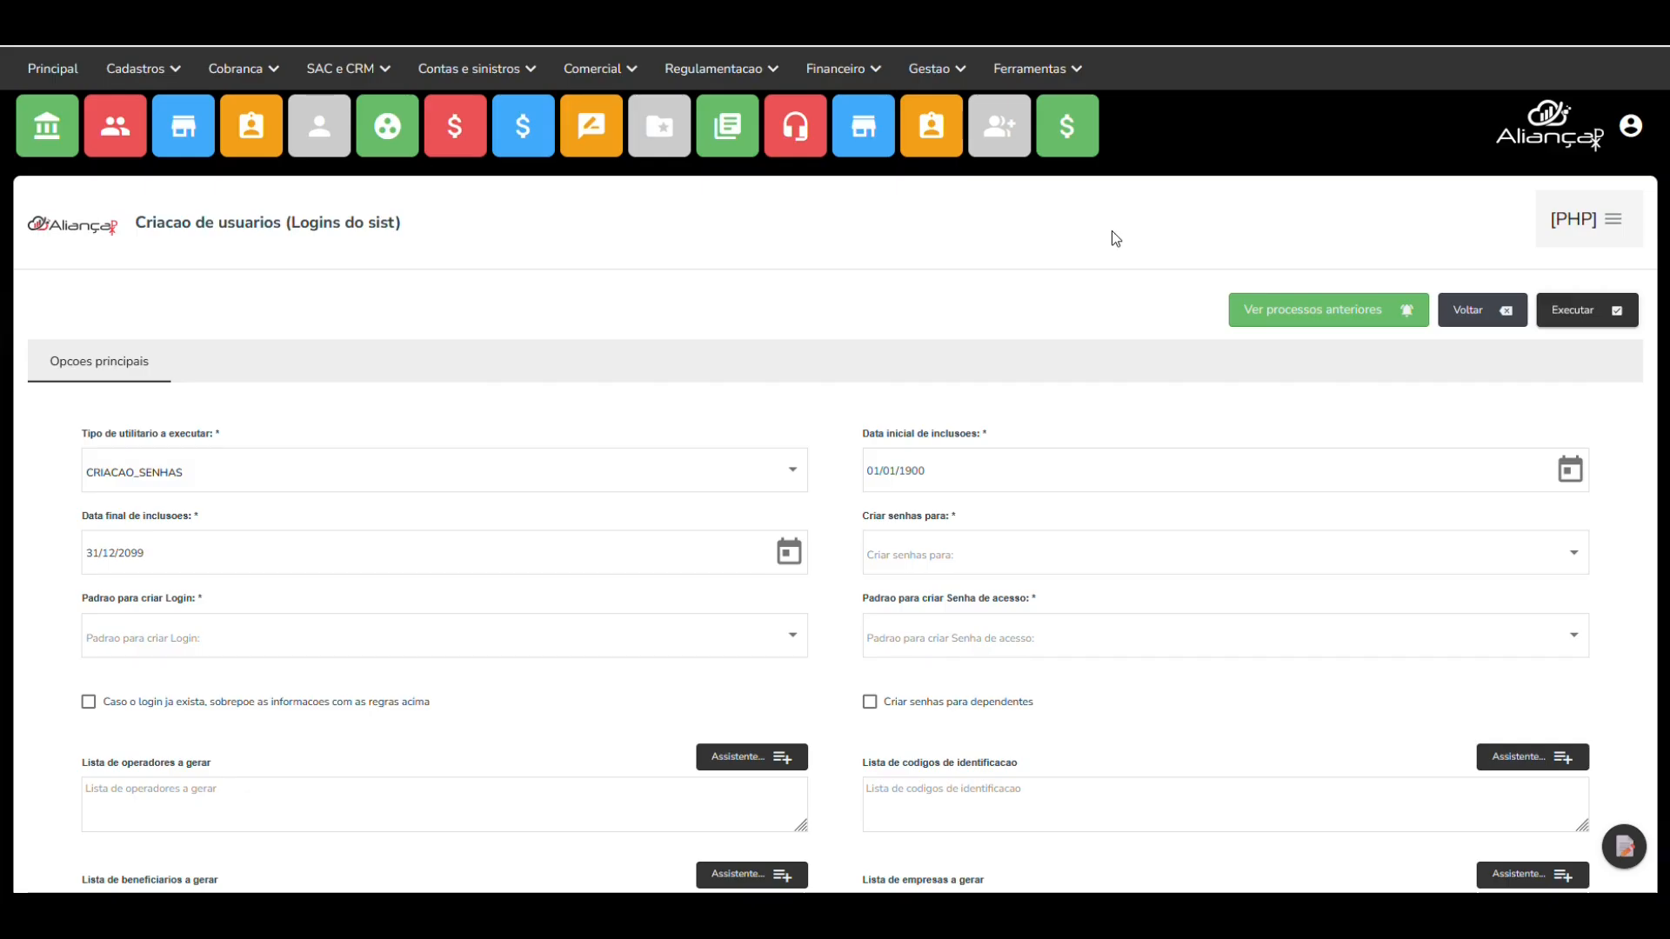
# - Keep the utility type as CRIACAO_SENHAS and set the inclusion period from 01/07/2025 to 30/07/2025
pyautogui.click(170, 491)
pyautogui.click(224, 490)
pyautogui.click(1064, 474)
pyautogui.hotkey('ctrl', 'a')
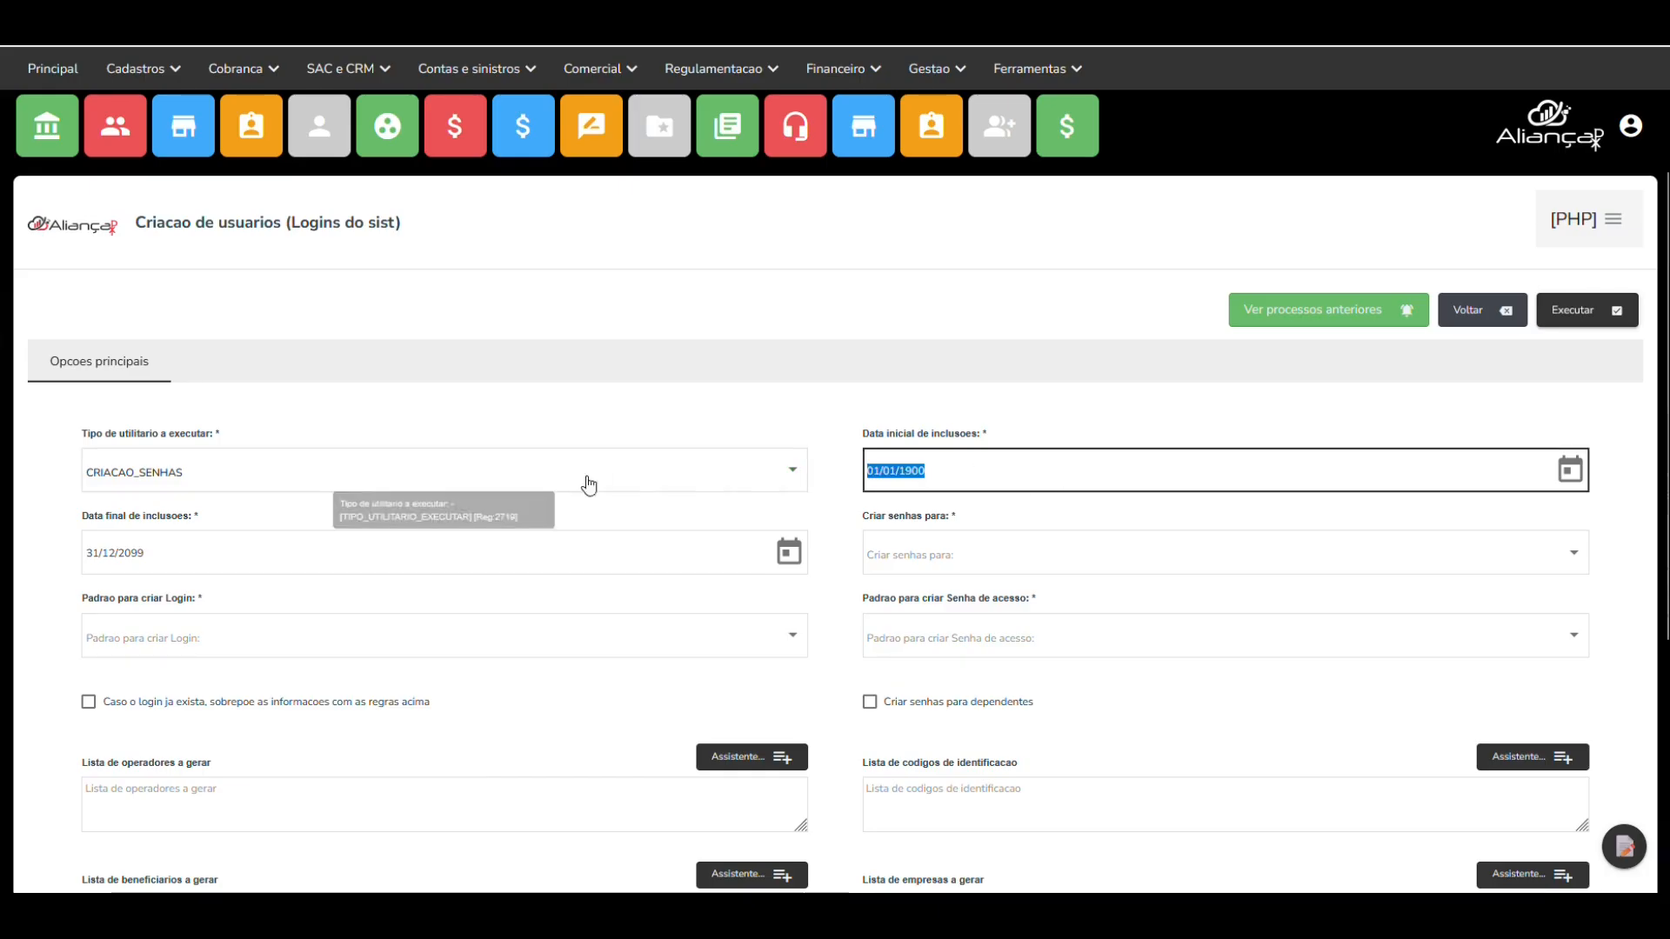
pyautogui.write('0')
pyautogui.write('1/07/2025')
pyautogui.press('Tab')
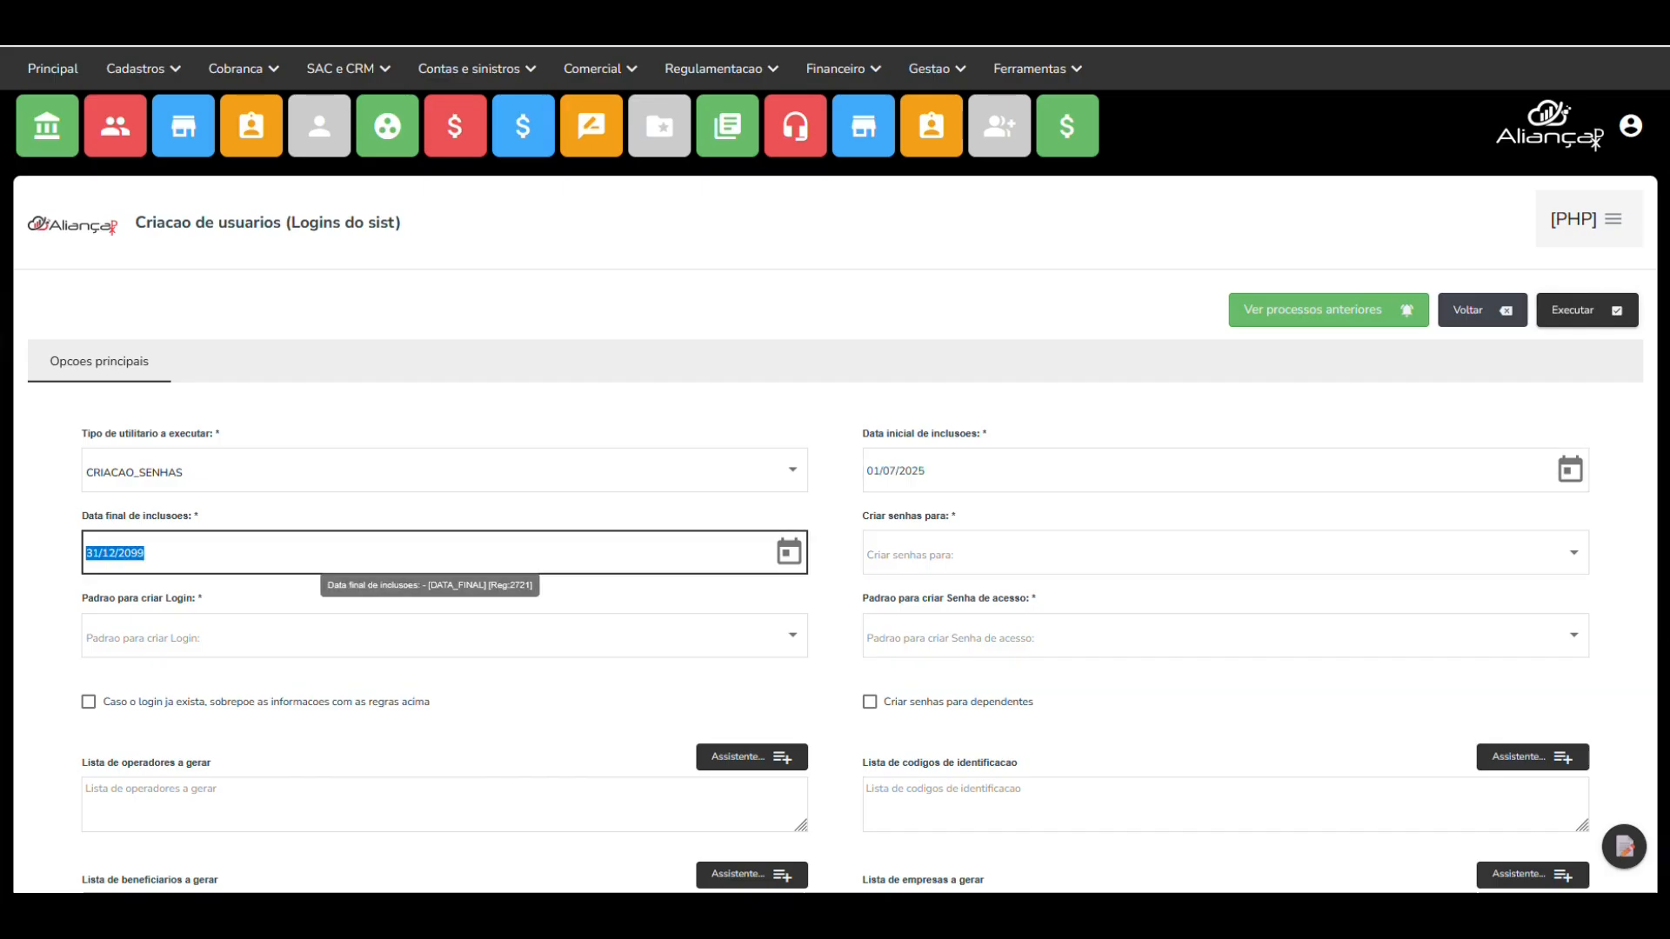
pyautogui.write('30/07/2025')
pyautogui.press('Tab')
pyautogui.press('Tab')
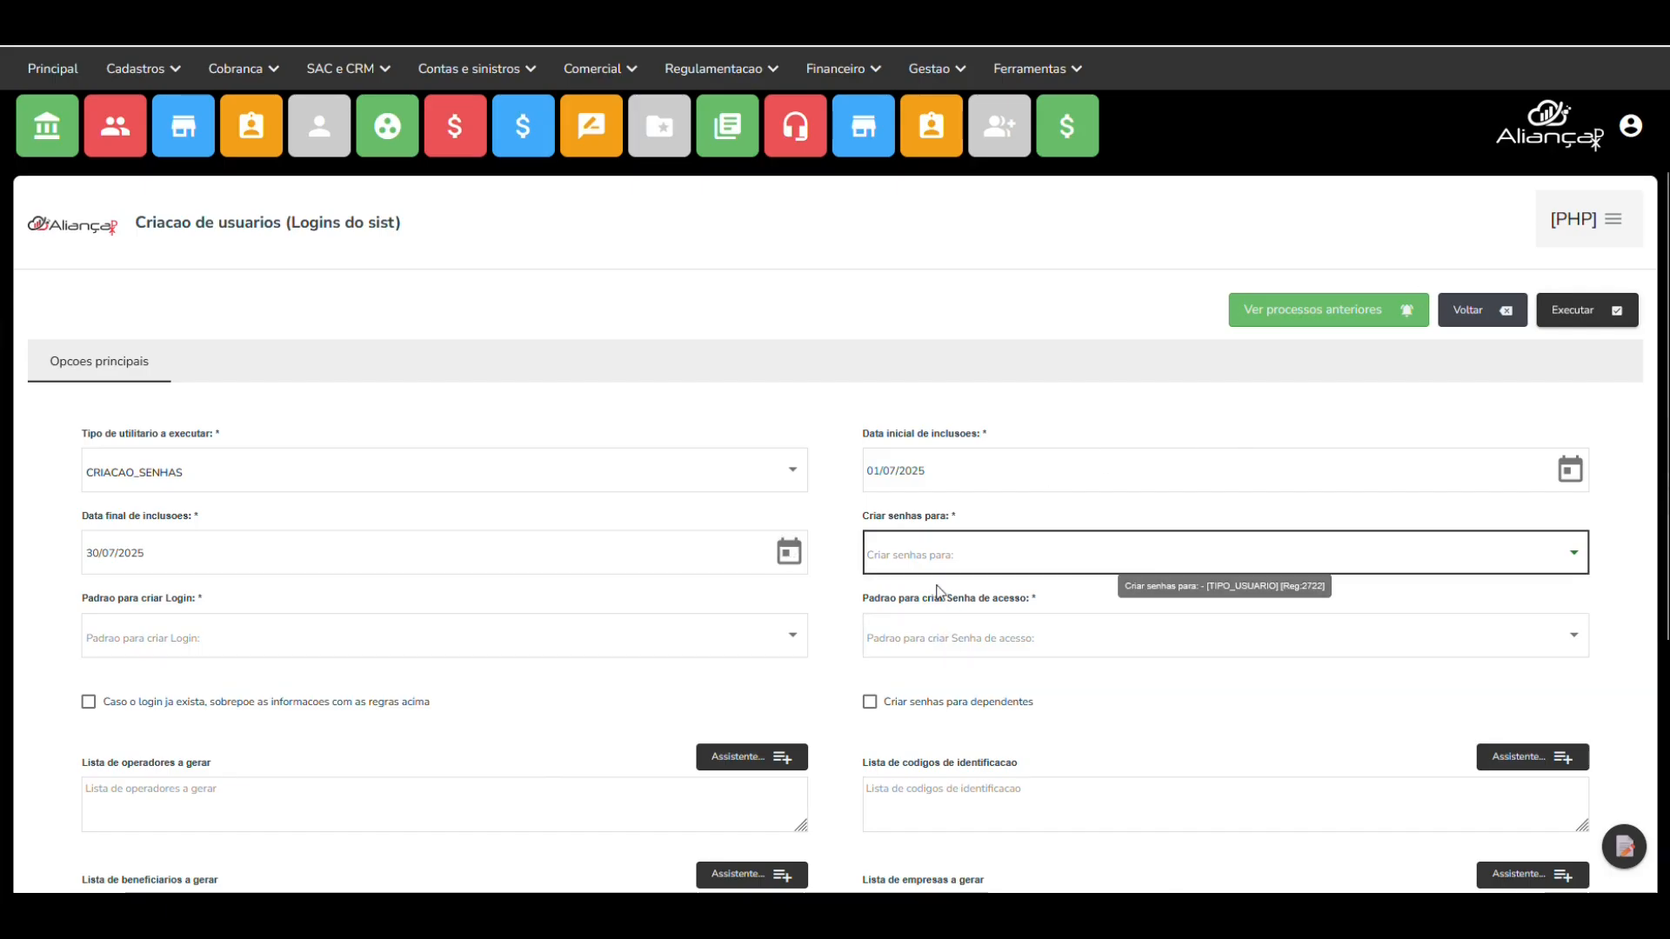
# - Configure password creation for BENEFICIARIO, with the record's CODIGO as the login pattern and the CPF/CNPJ as the password pattern
pyautogui.click(937, 559)
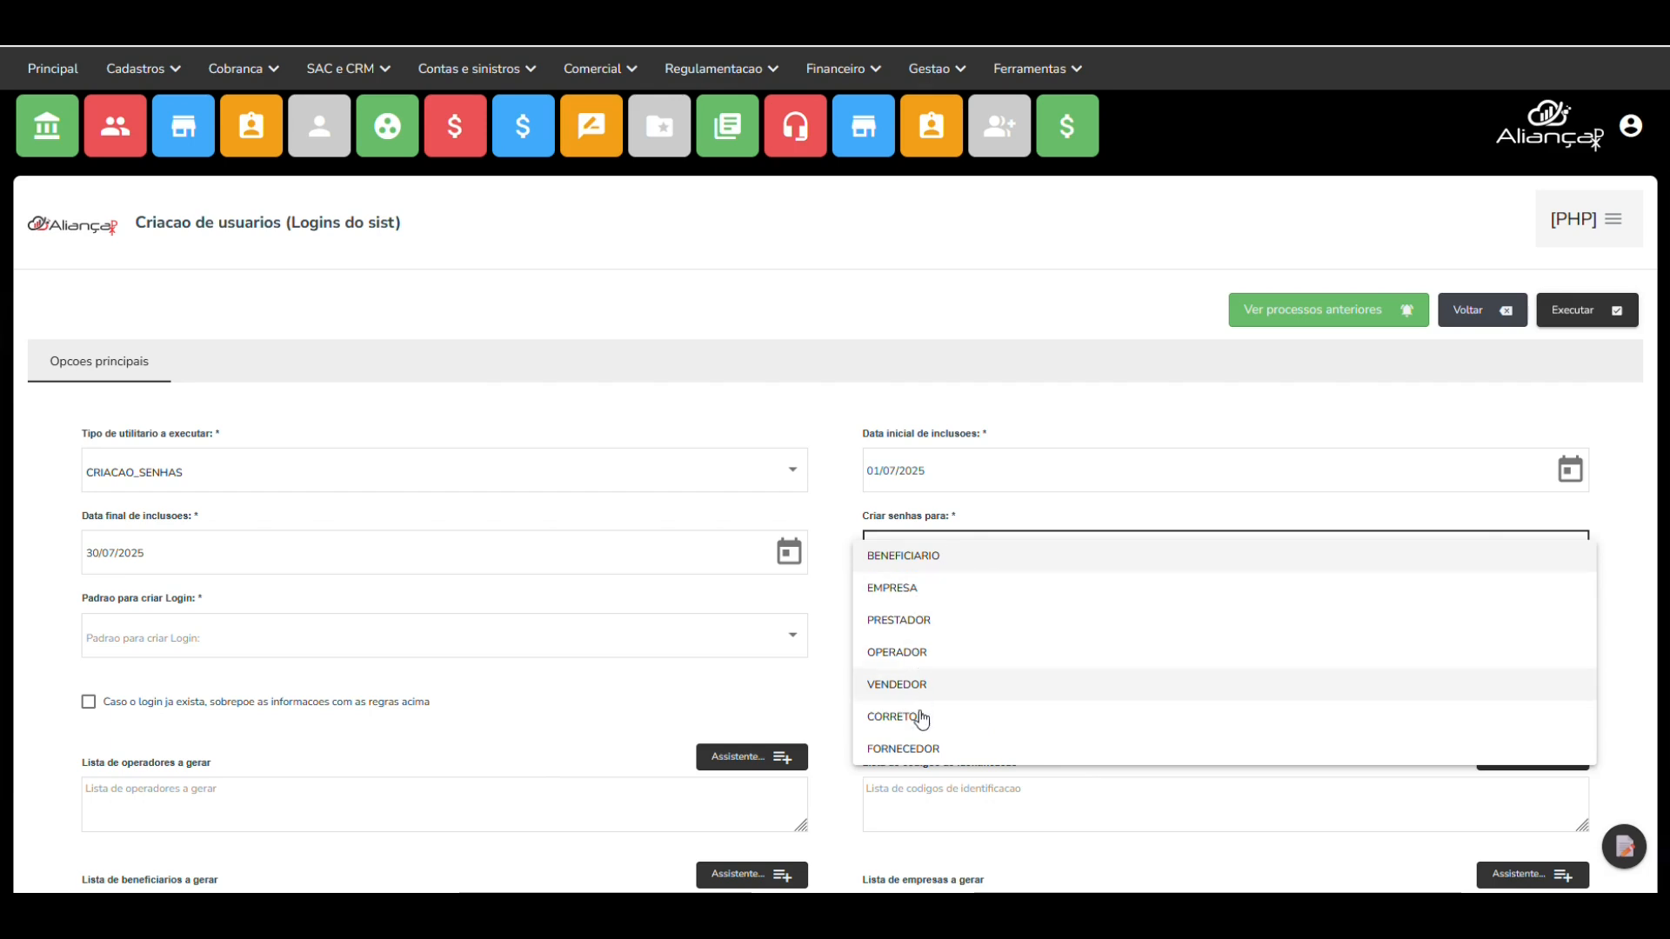
pyautogui.click(953, 559)
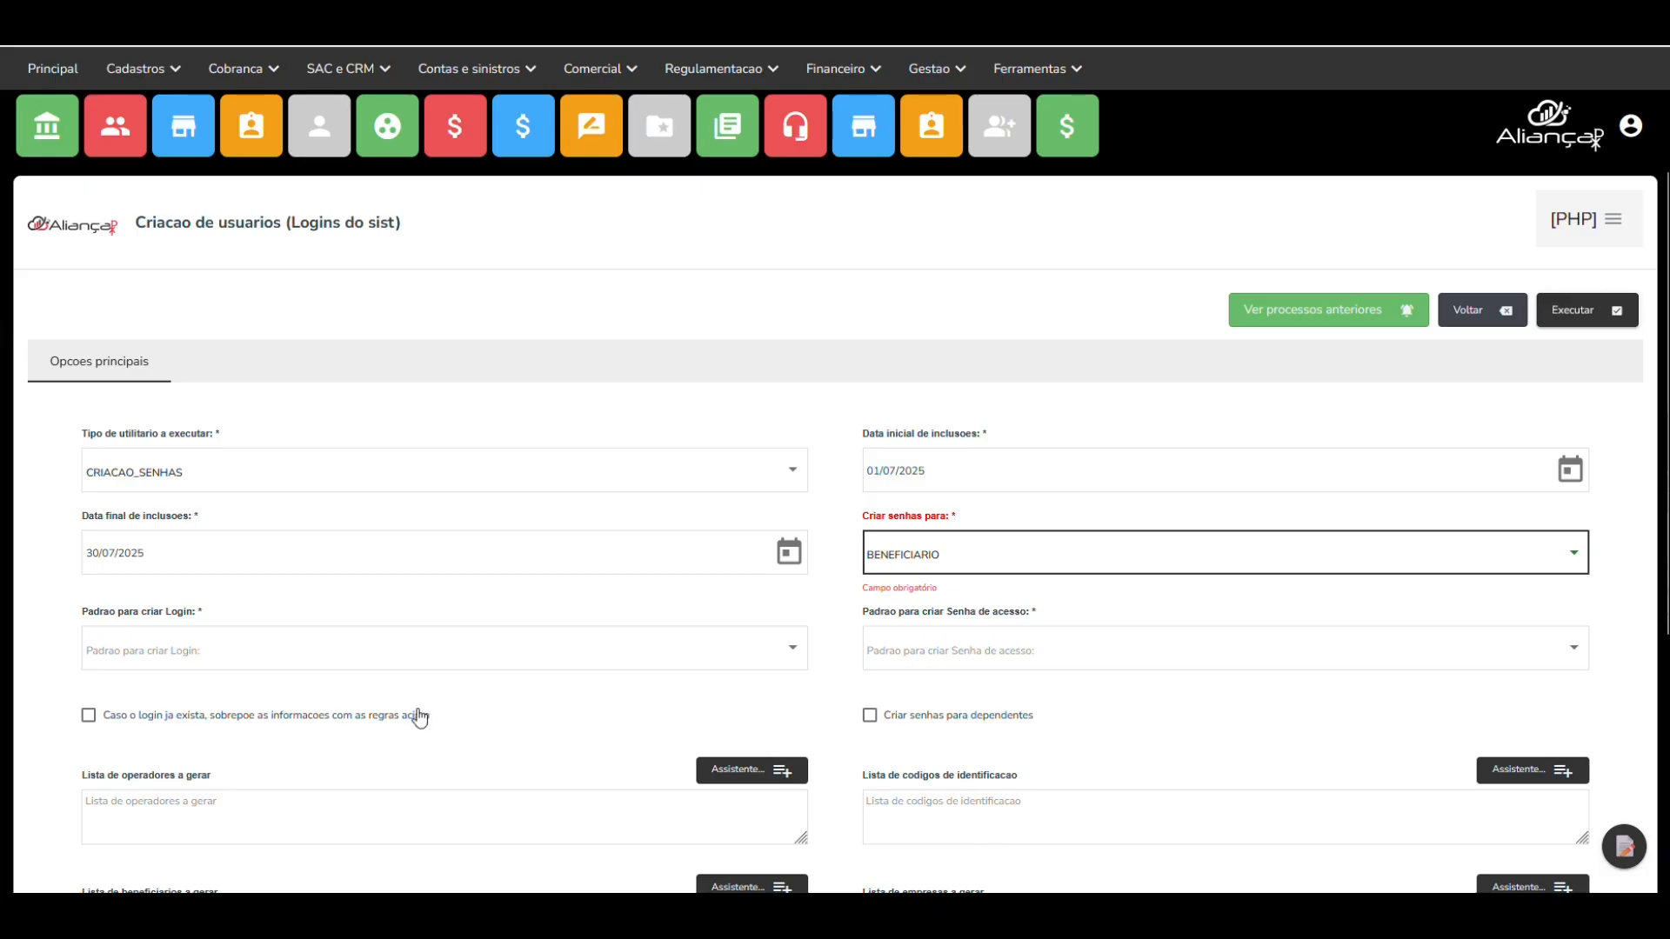
pyautogui.click(400, 670)
pyautogui.click(403, 654)
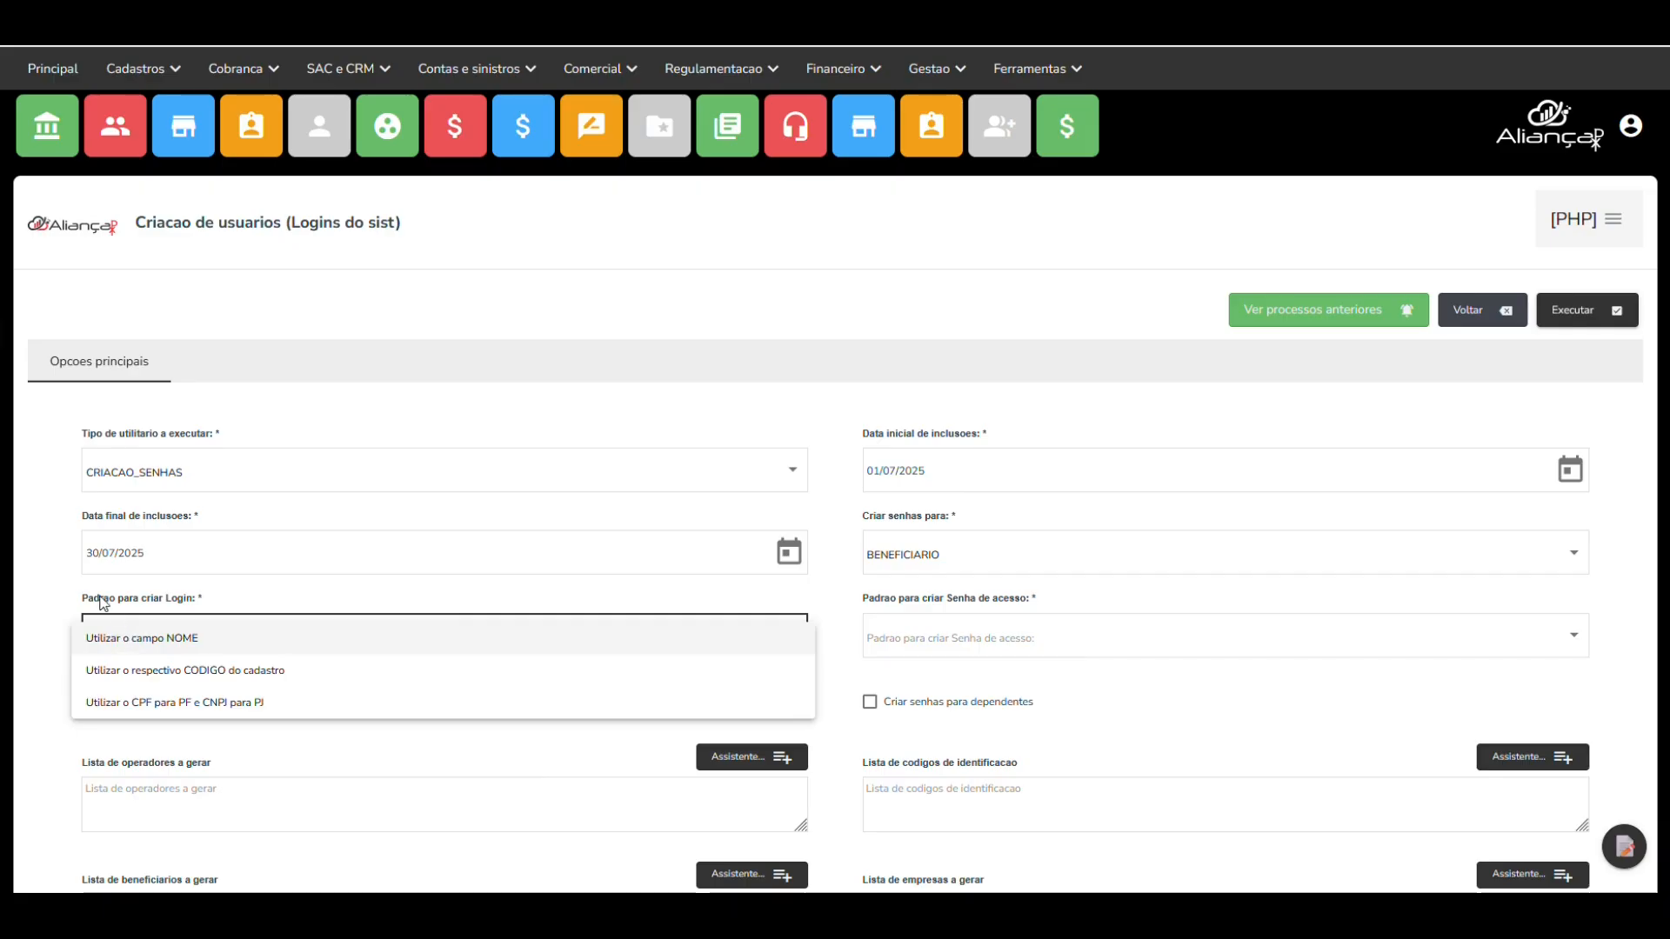
pyautogui.click(161, 680)
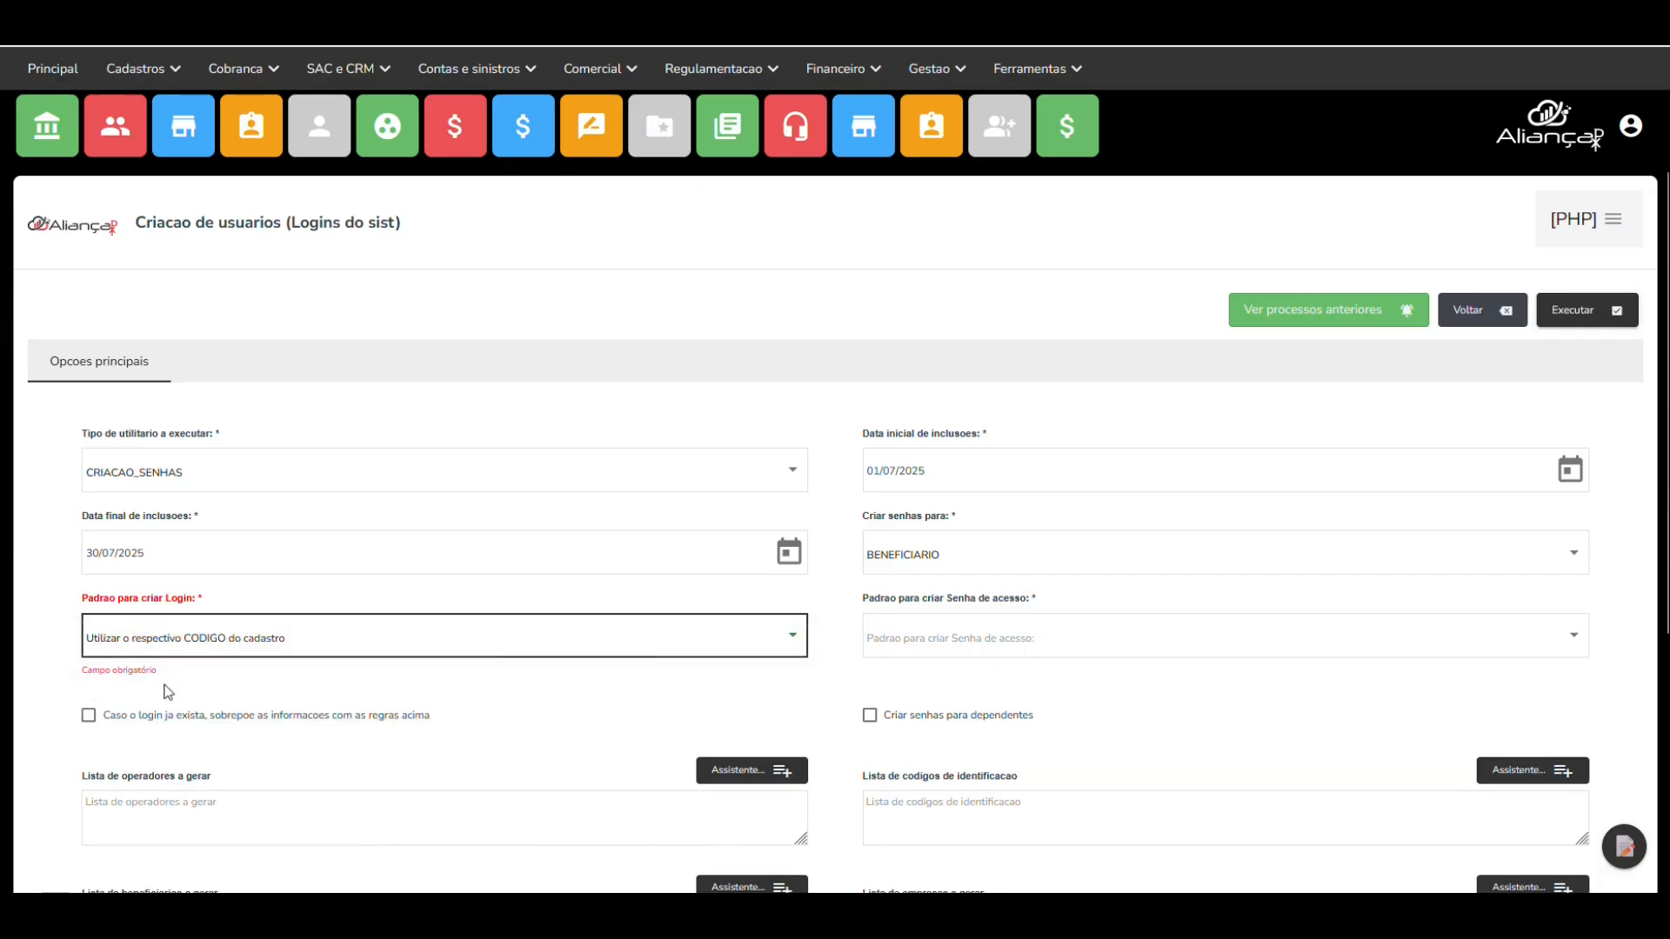
pyautogui.click(1035, 638)
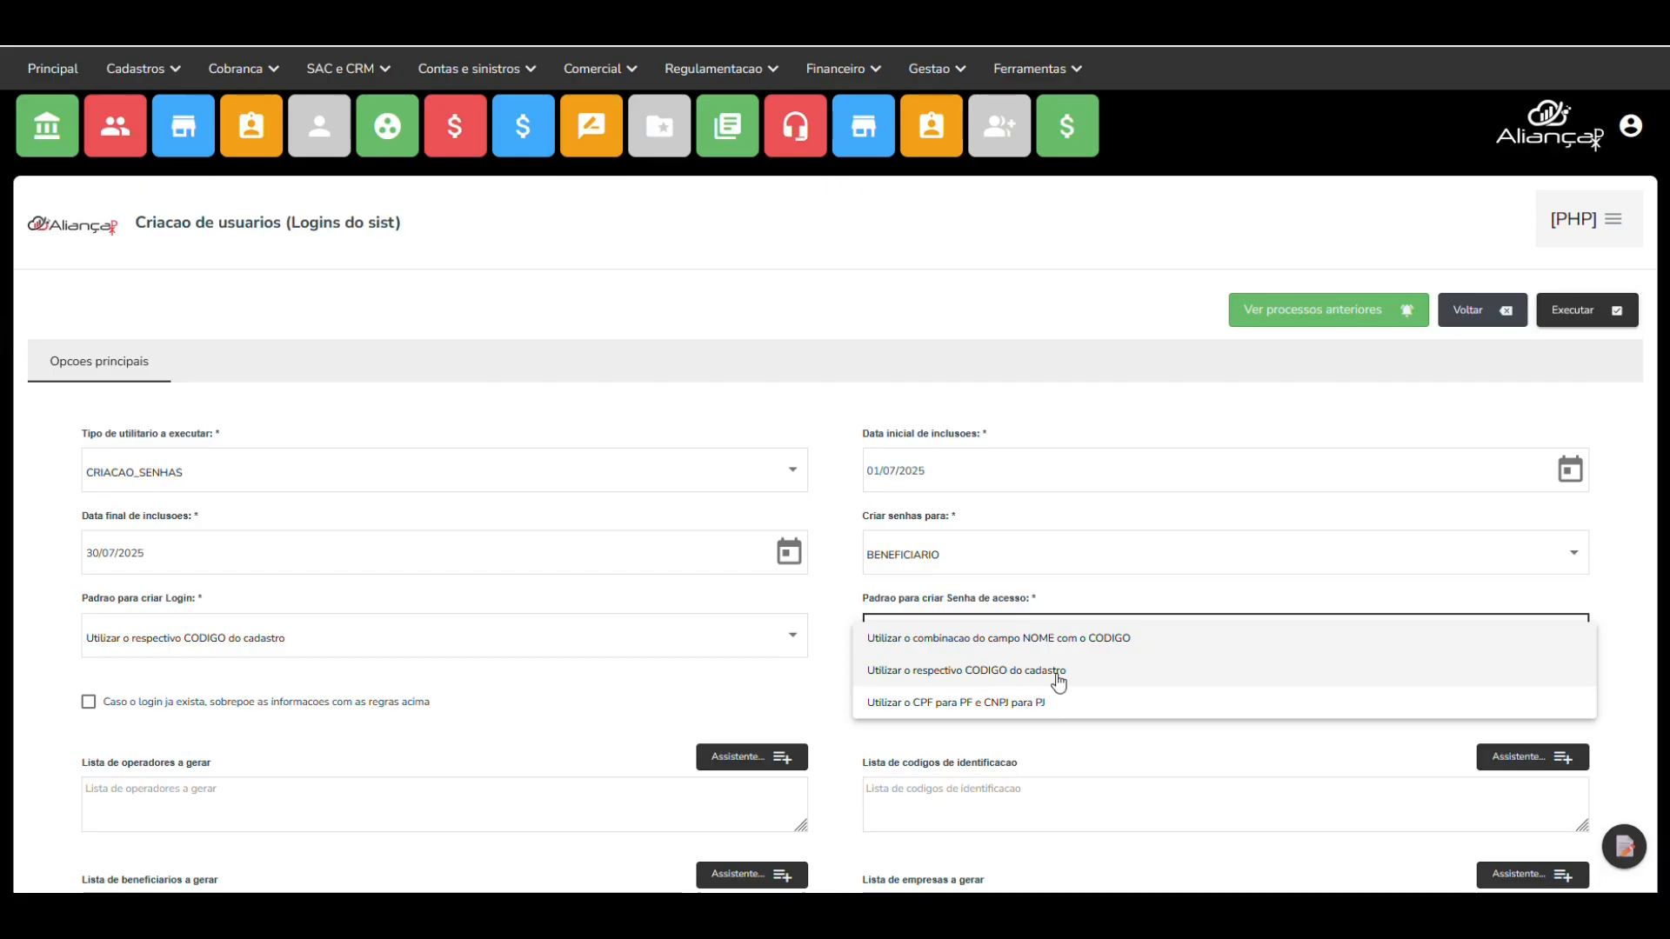
pyautogui.click(1058, 698)
# - Start a new e-mail dispatch record (Enviar emails pelo sistema) using e-mail template 1 - ASSUNTO DE TESTE
pyautogui.click(1029, 69)
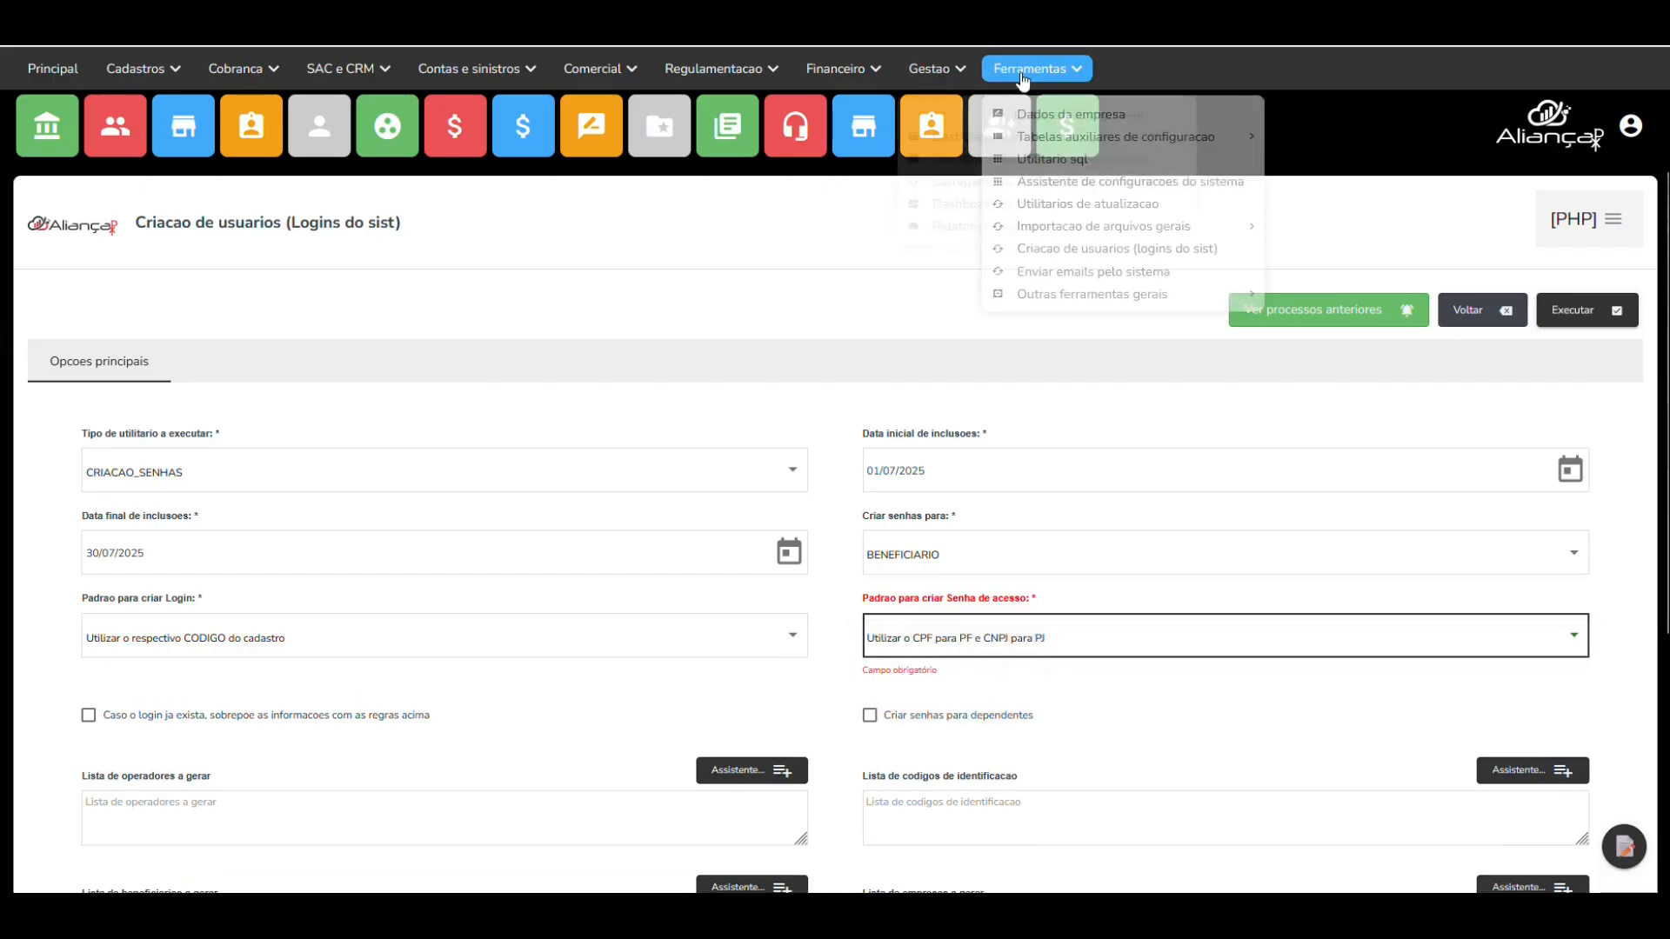
pyautogui.click(1034, 275)
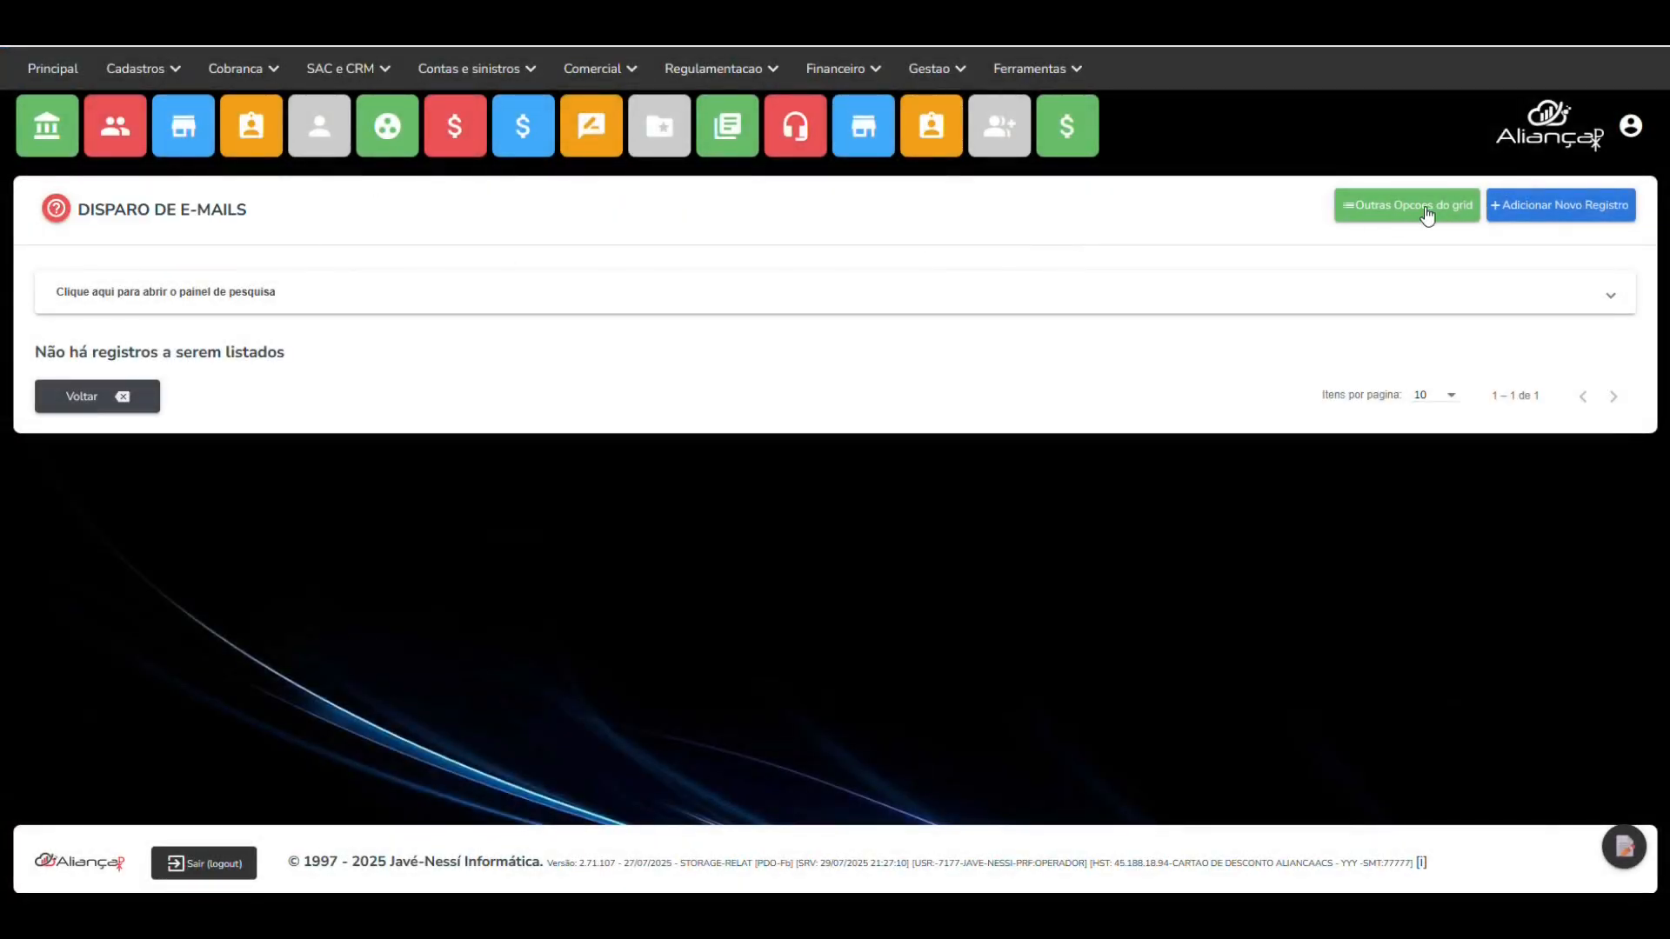
pyautogui.click(1551, 209)
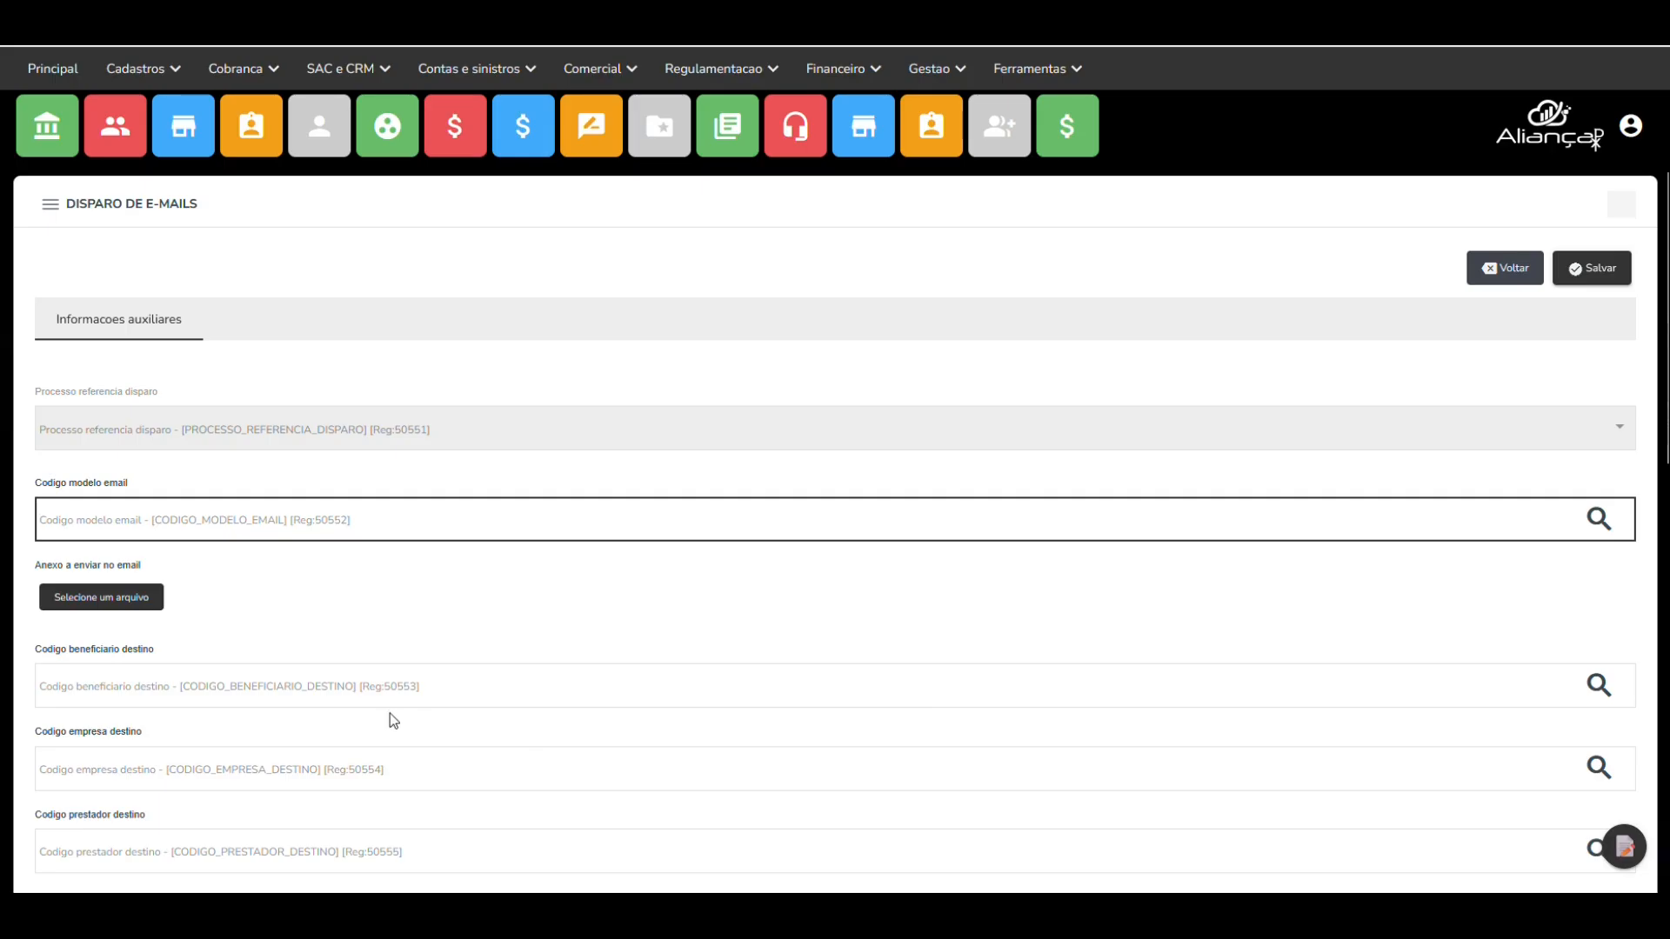
pyautogui.scroll(-1, 176, 607)
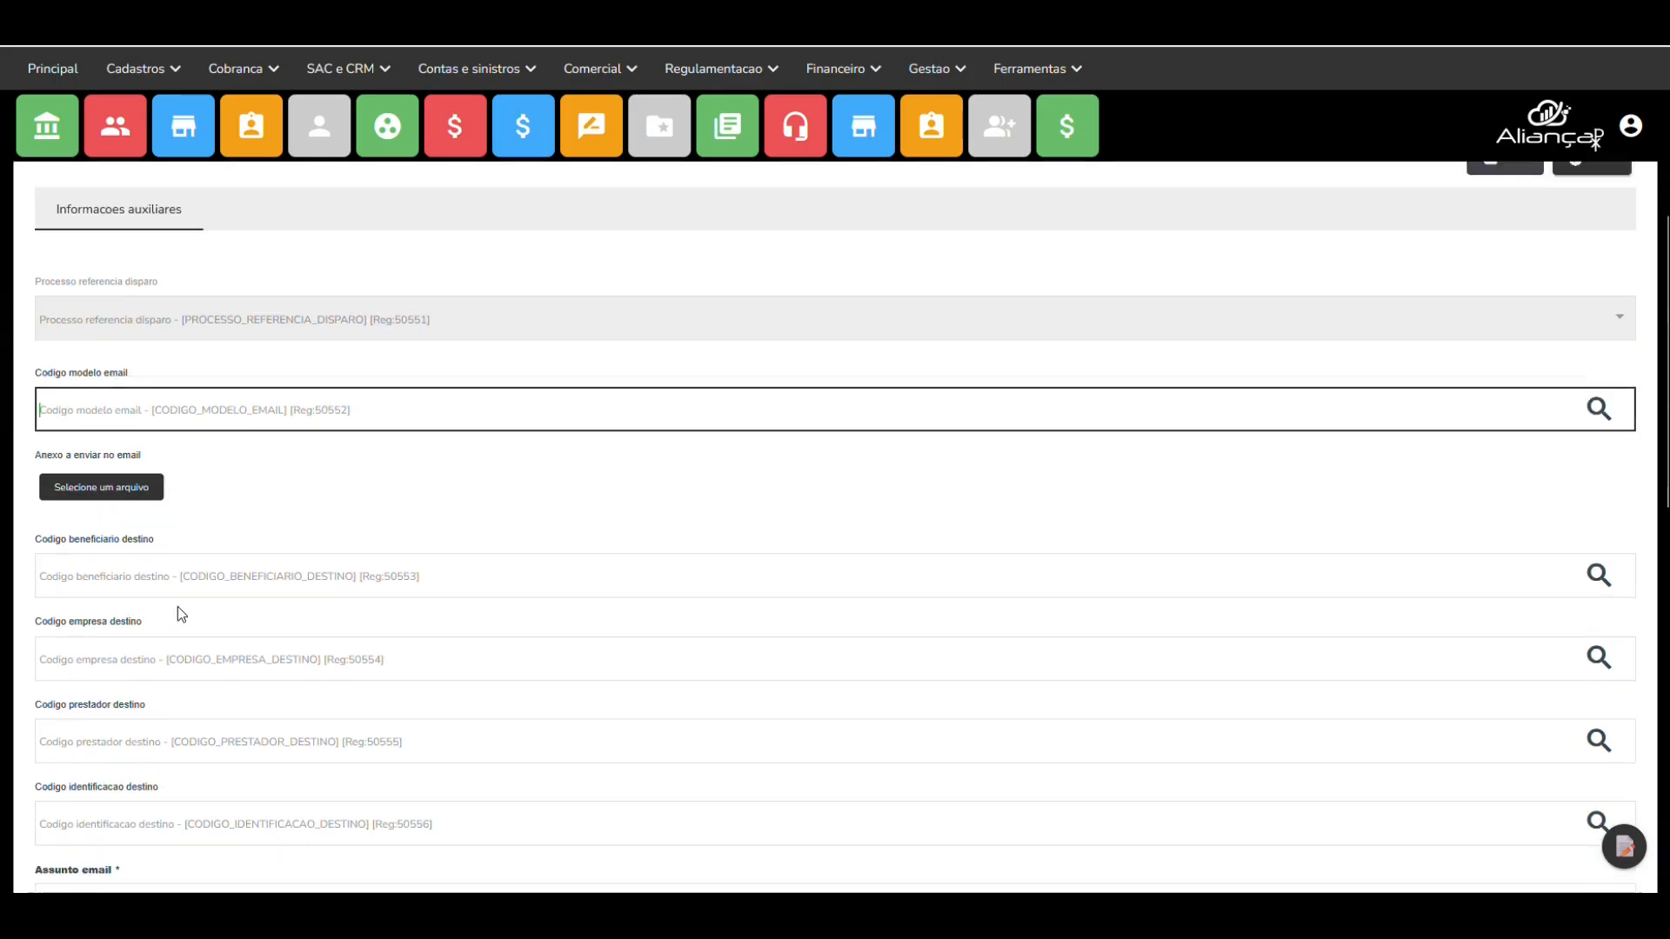
pyautogui.write('%')
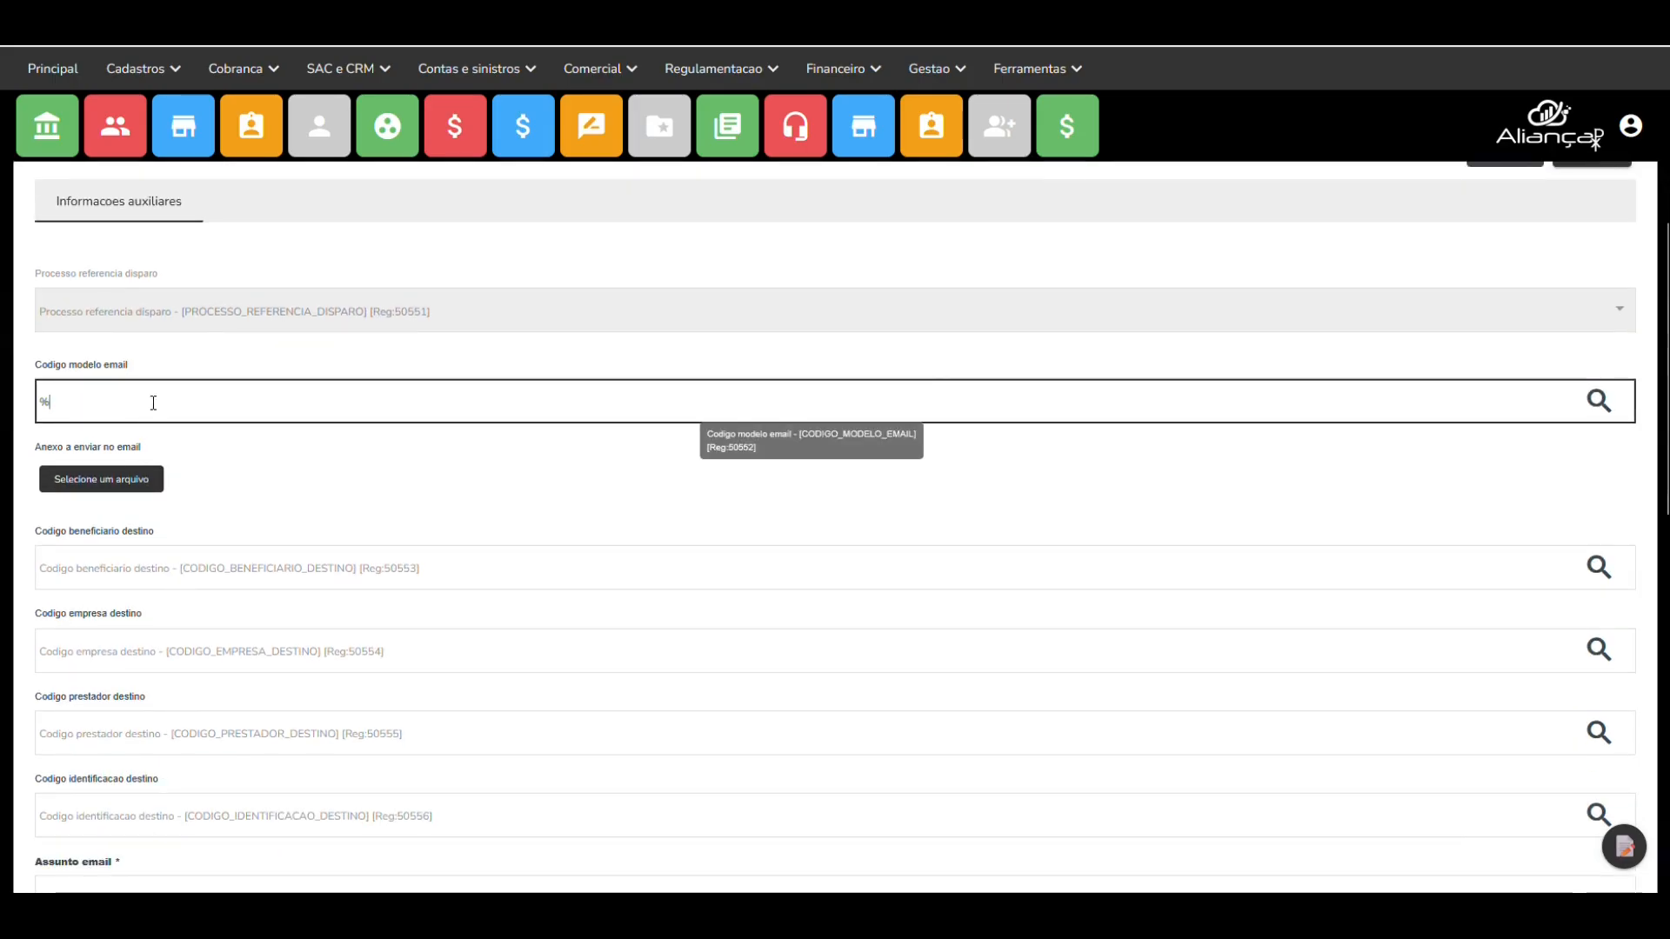
pyautogui.click(164, 447)
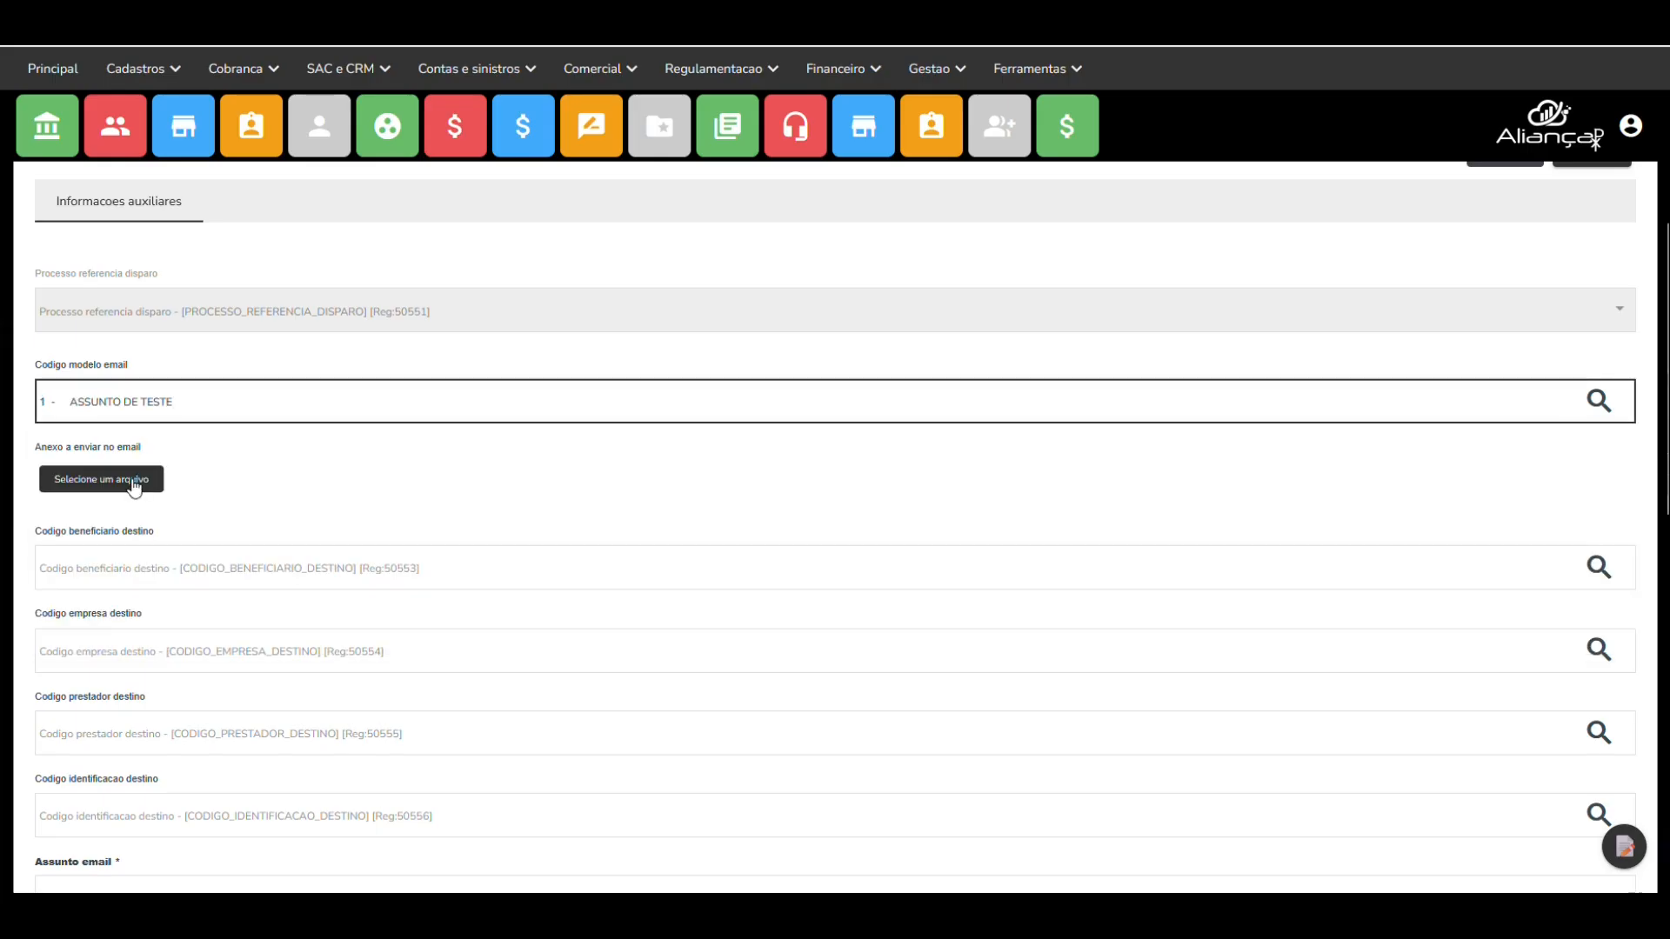
# - Search the beneficiaries with S and select a recipient as Codigo beneficiario destino for the e-mail dispatch
pyautogui.click(153, 567)
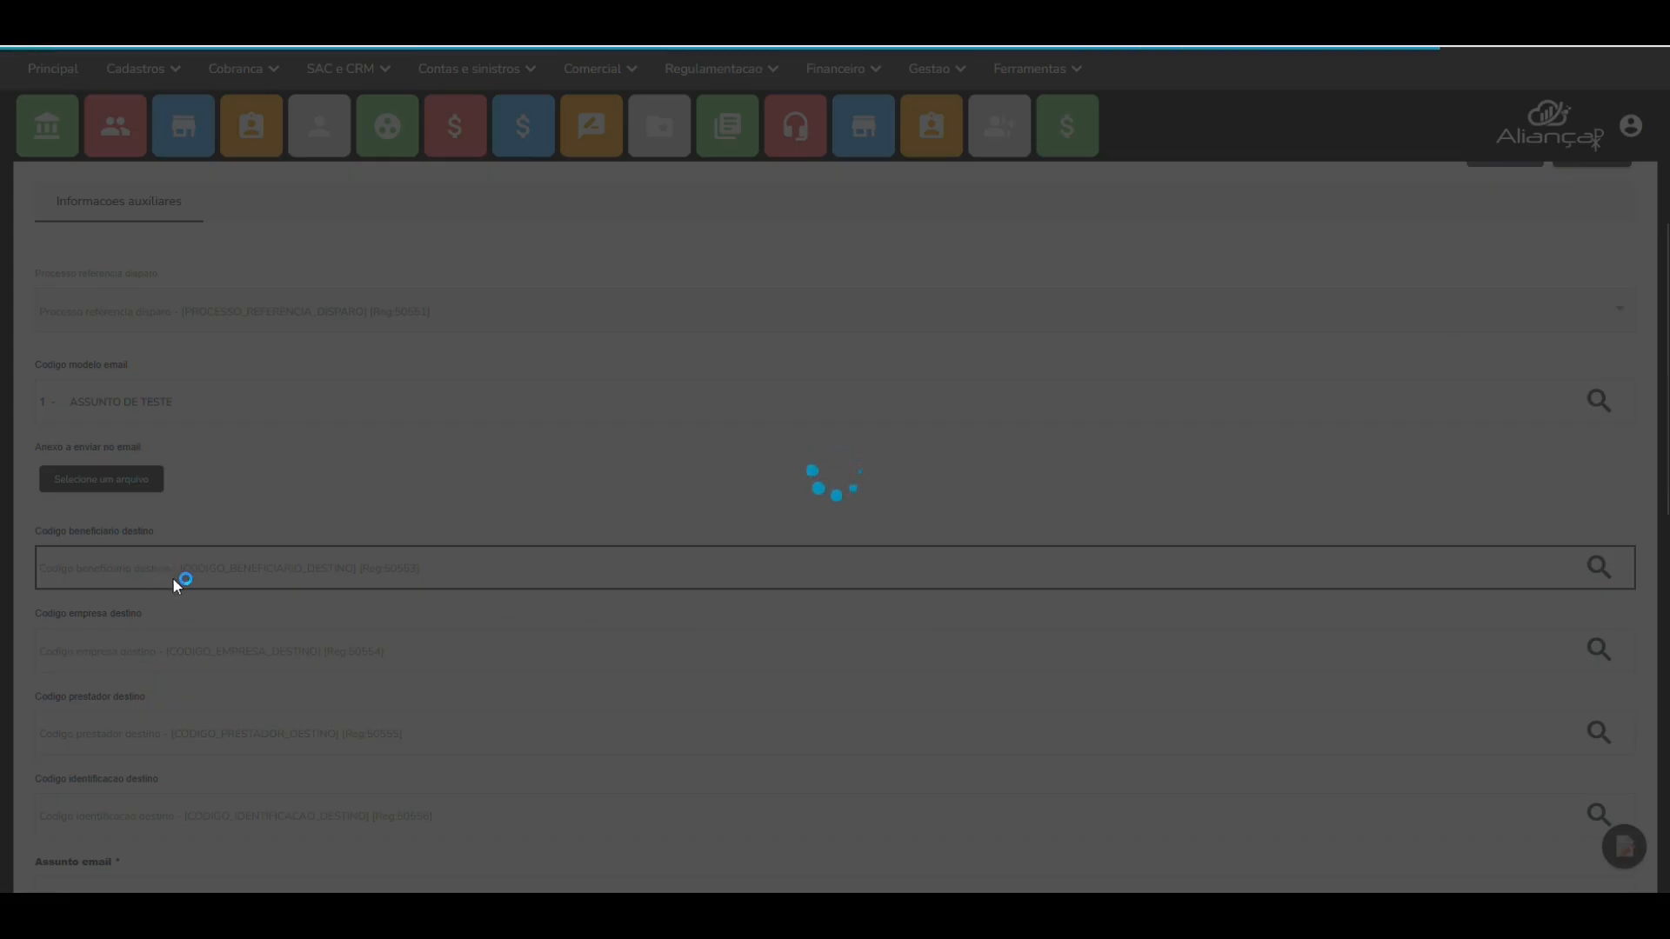
pyautogui.write('S')
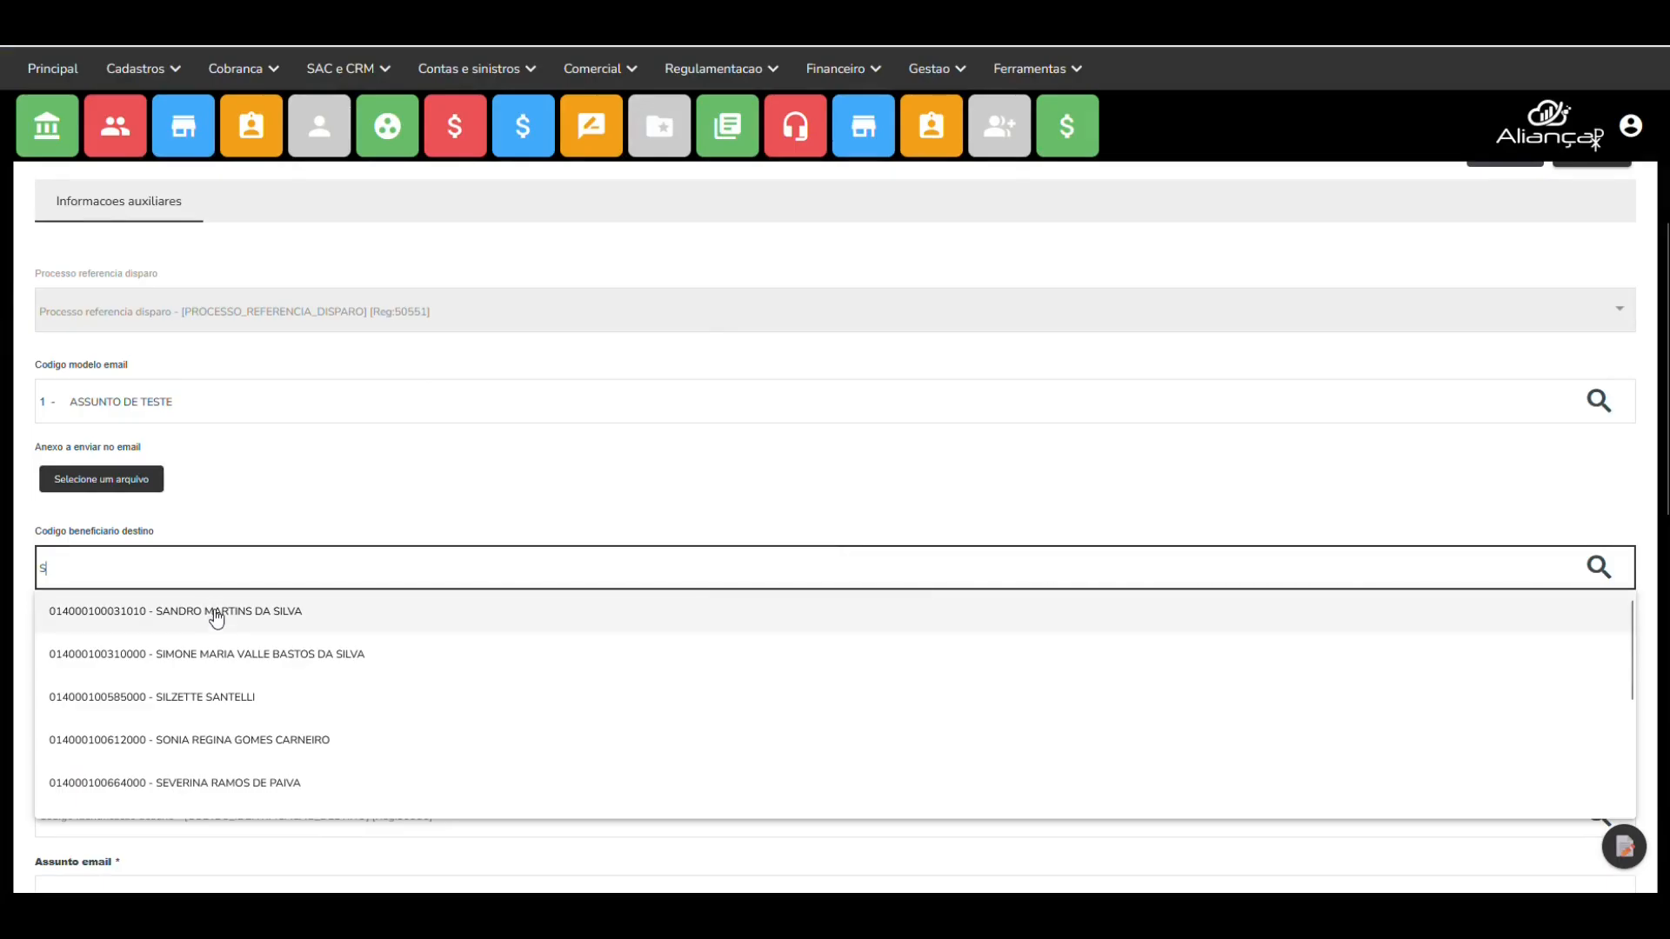
pyautogui.click(217, 616)
pyautogui.scroll(2, 876, 444)
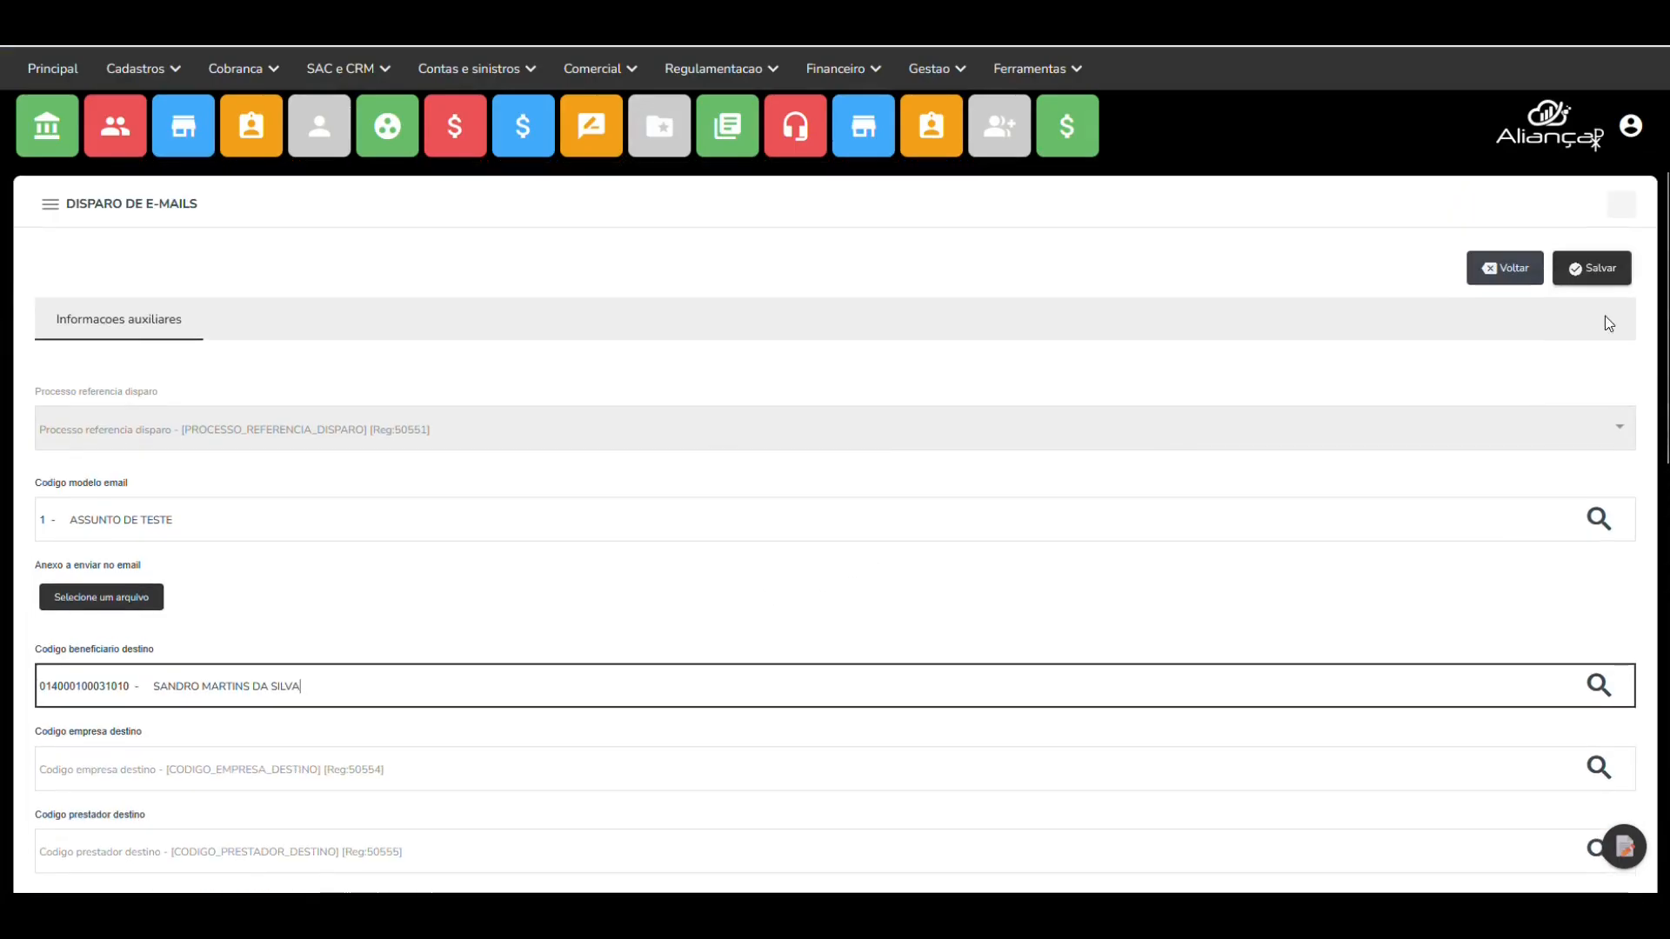
pyautogui.click(1517, 264)
# - Open the report assistant (Assistente para emissao de relatorios) for table PS5296 - Prestadores credenciados da venda de serviços, and leave its field selection
pyautogui.click(1033, 68)
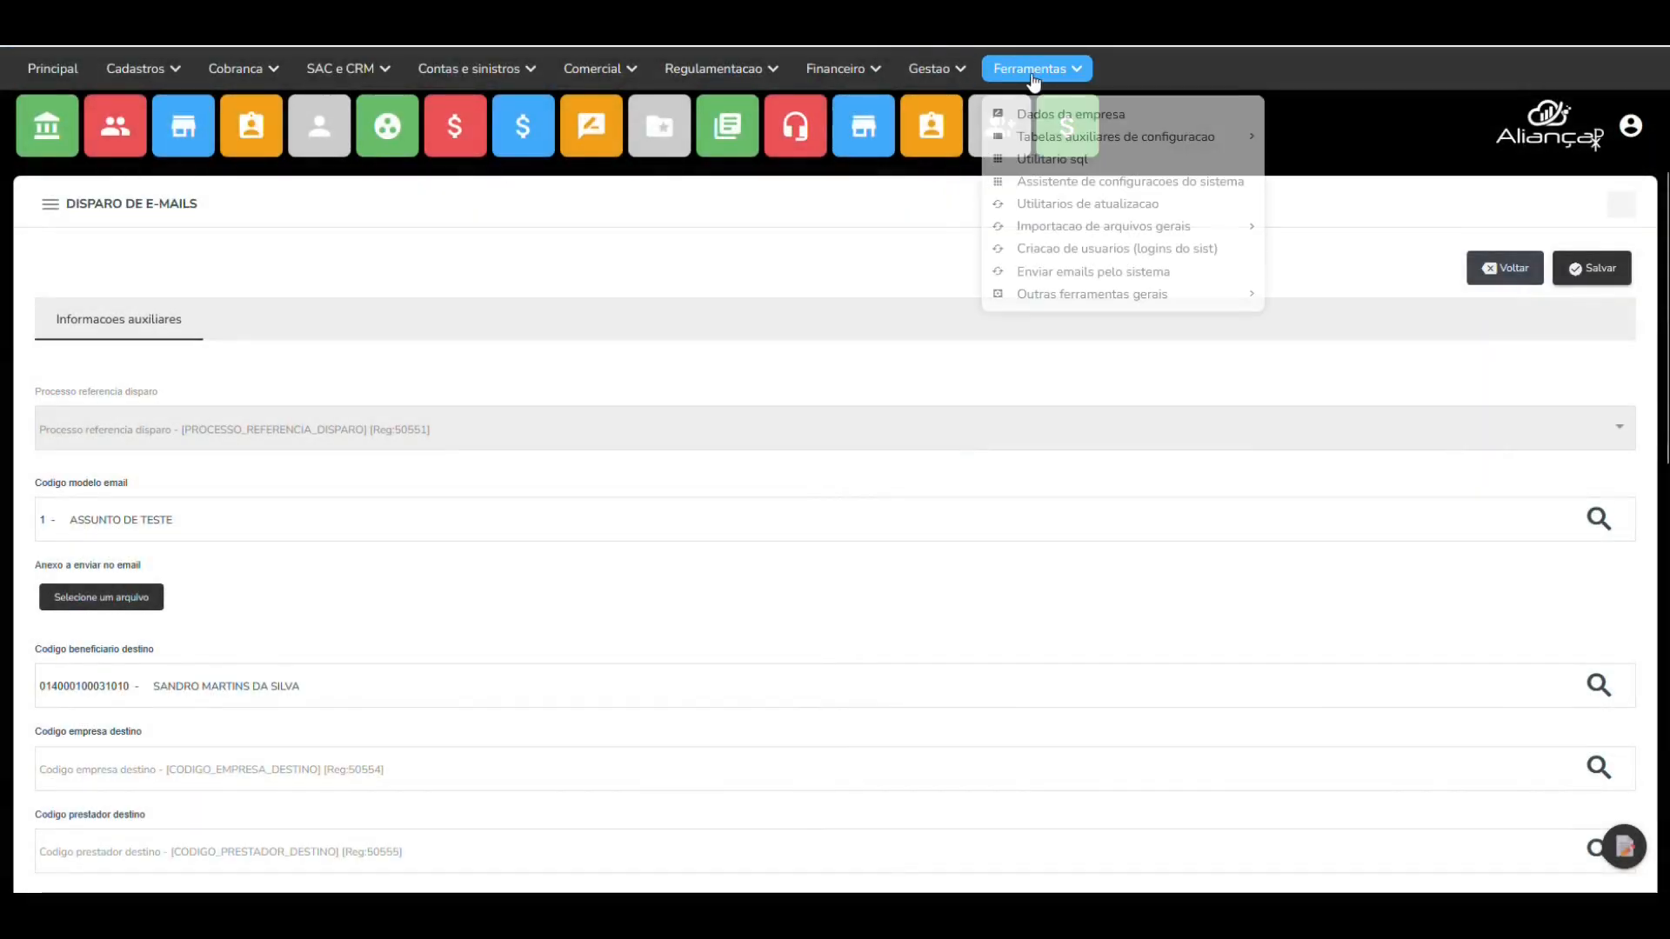
pyautogui.moveTo(1073, 307)
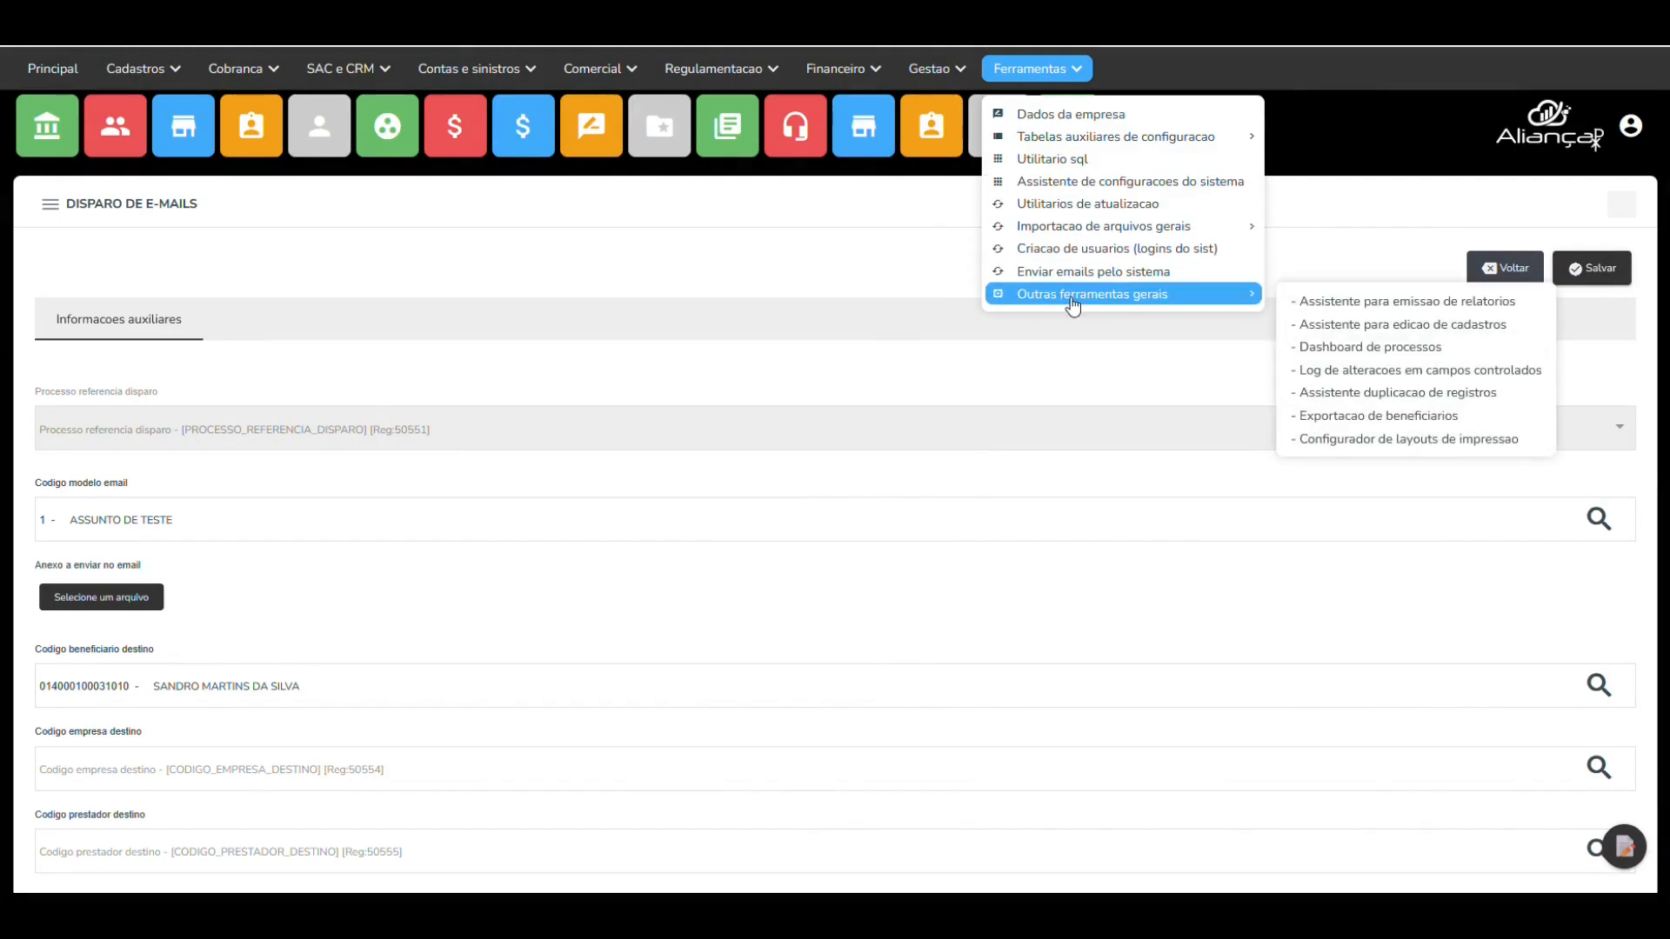
pyautogui.click(1315, 302)
pyautogui.write('PRES')
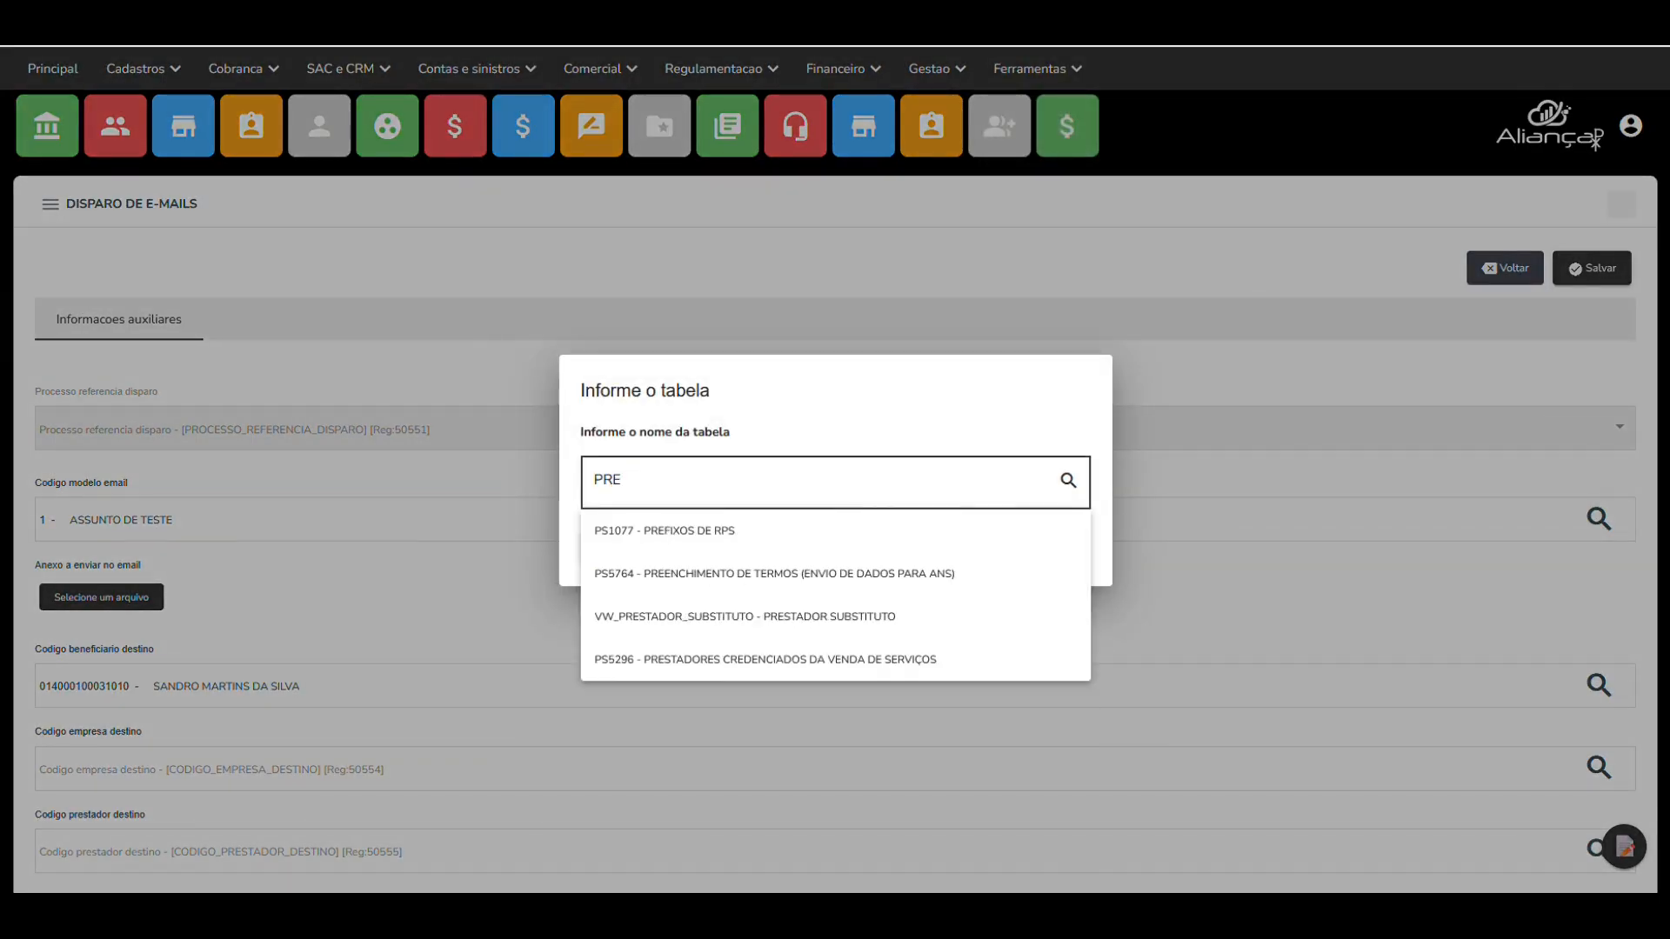
pyautogui.click(928, 581)
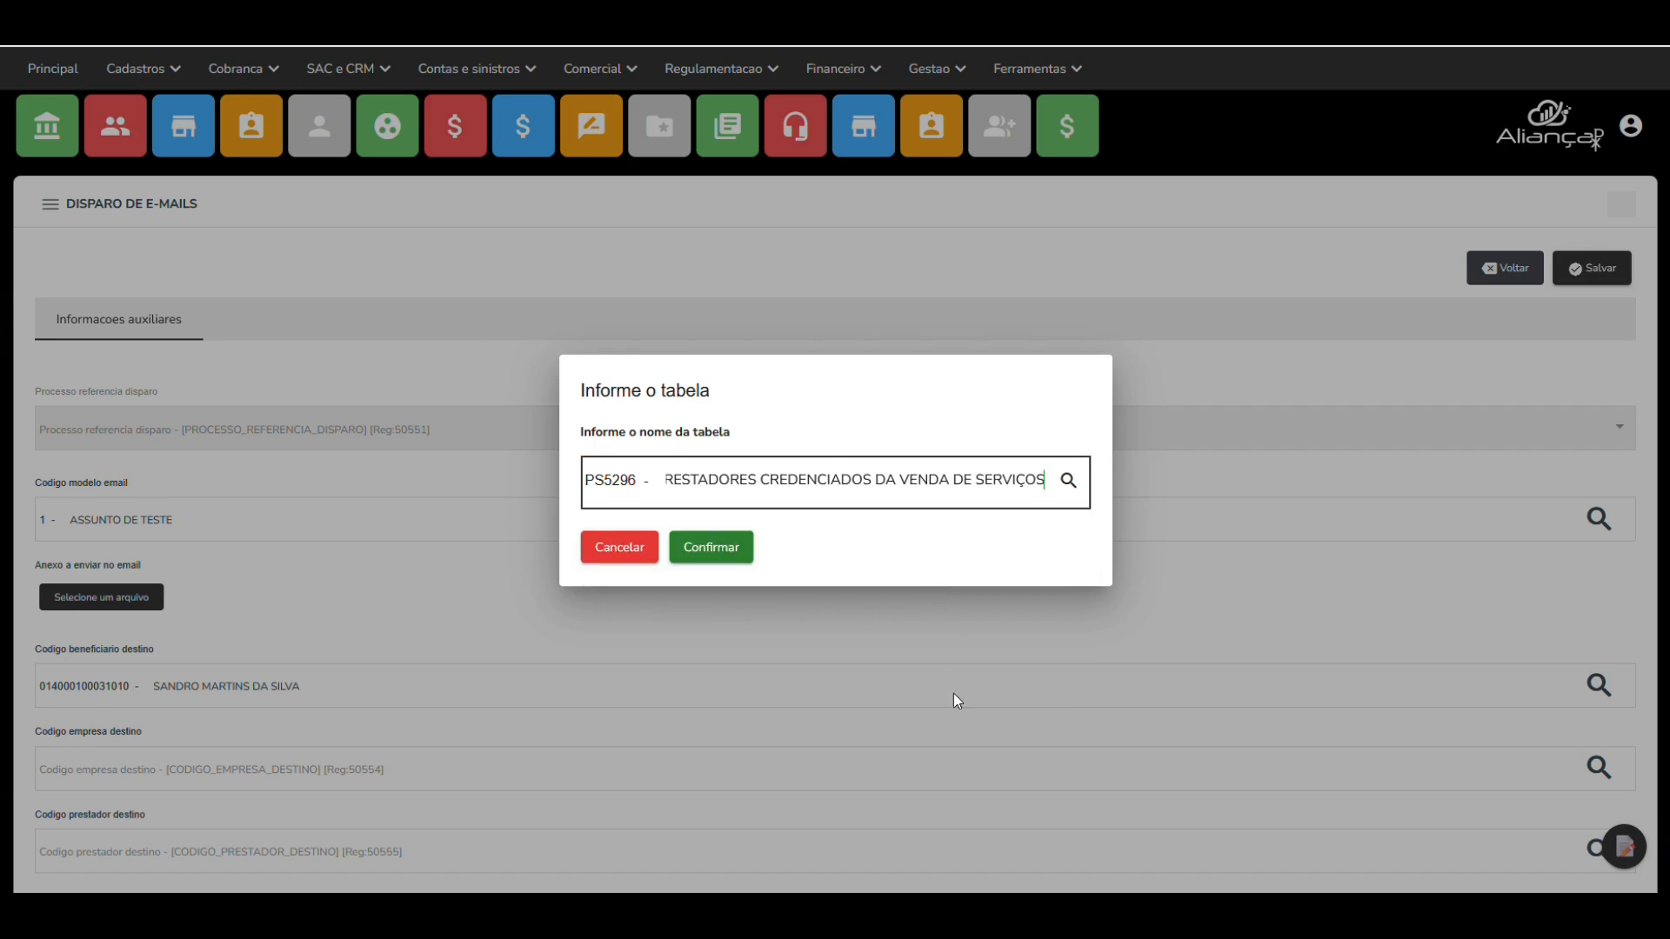
pyautogui.click(701, 561)
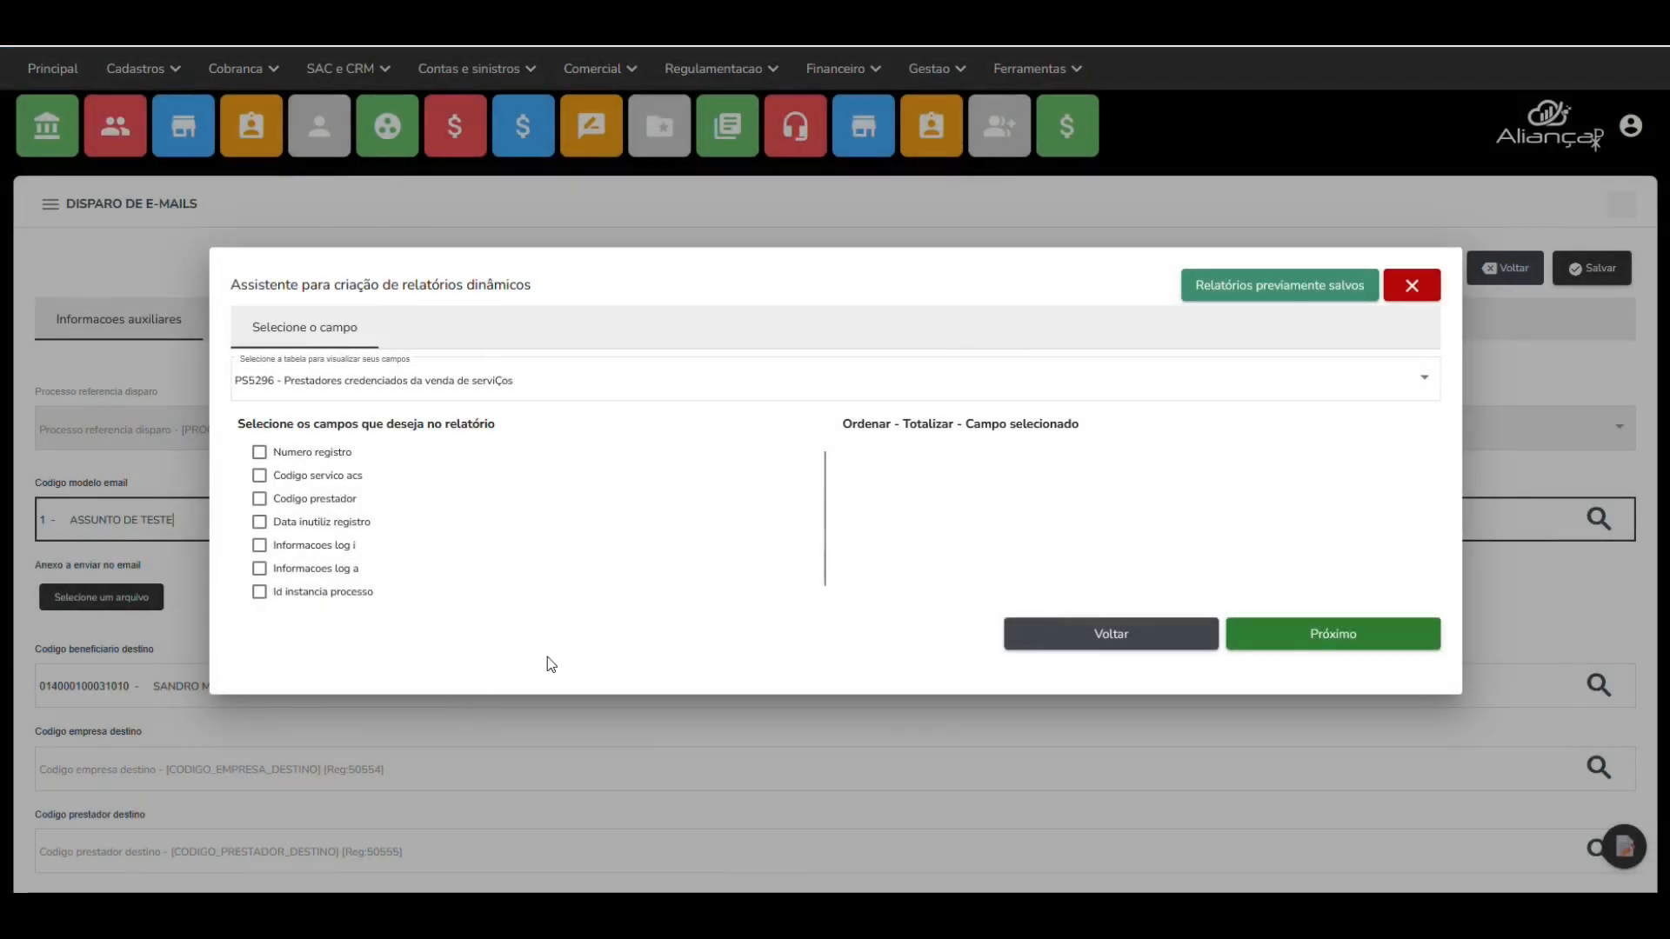
pyautogui.click(1149, 651)
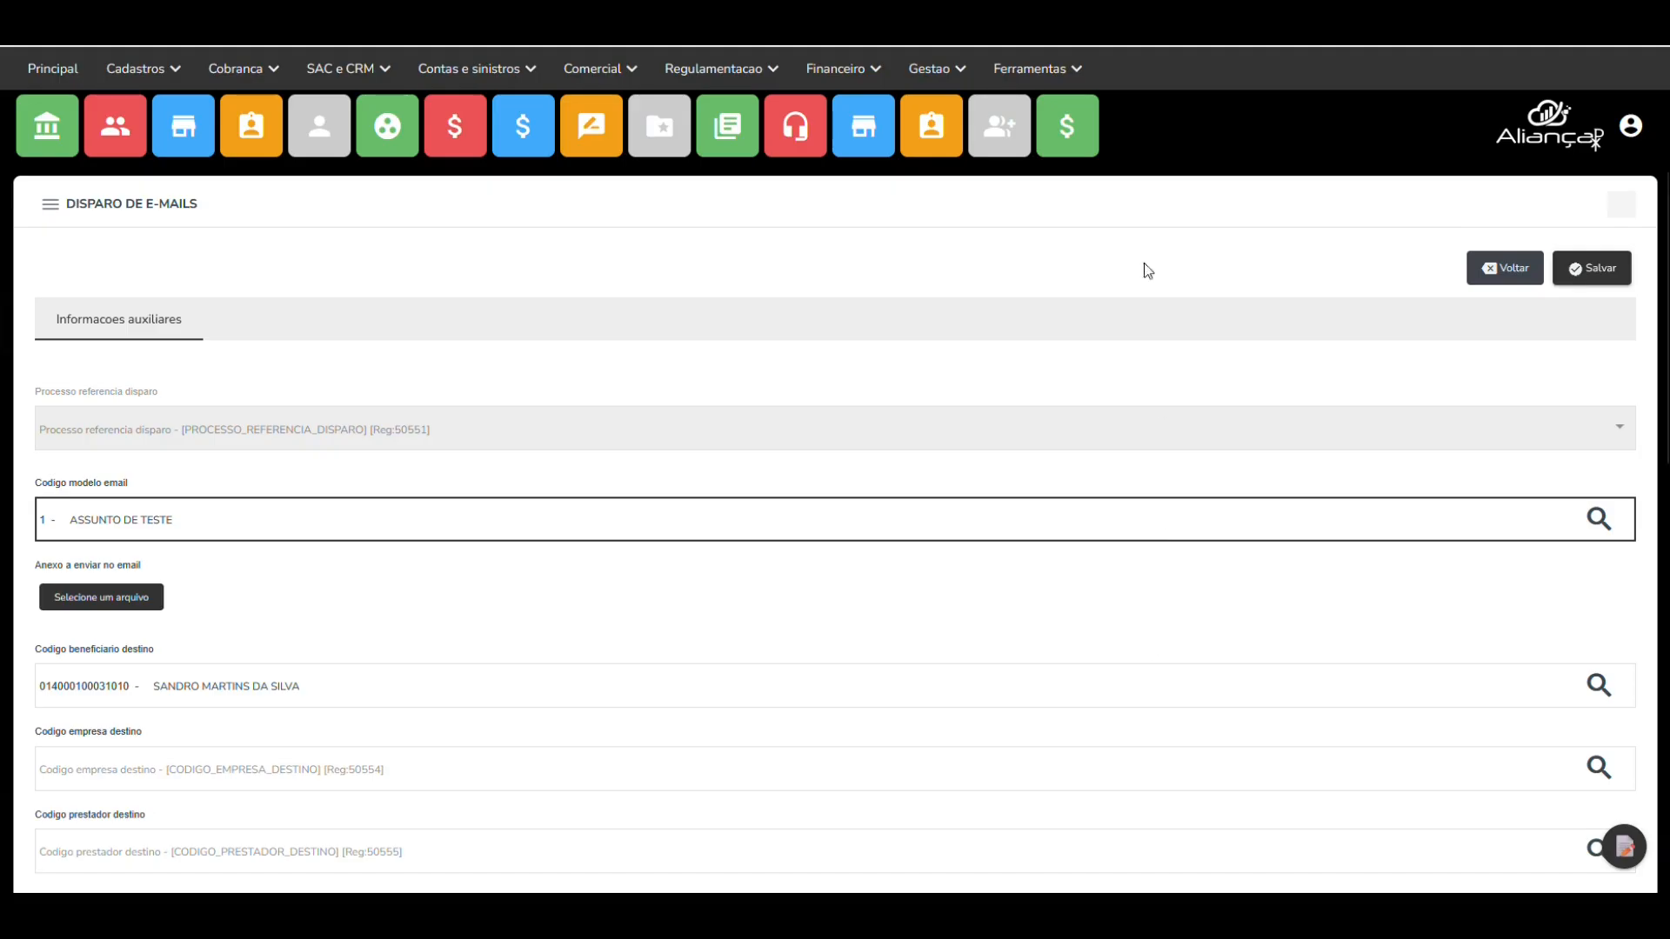
# - Open the record editing assistant (Assistente para edicao de cadastros) for table PS1100 - CAD. OPERADORES, VENDED, CORRET. FORNEC
pyautogui.click(1030, 68)
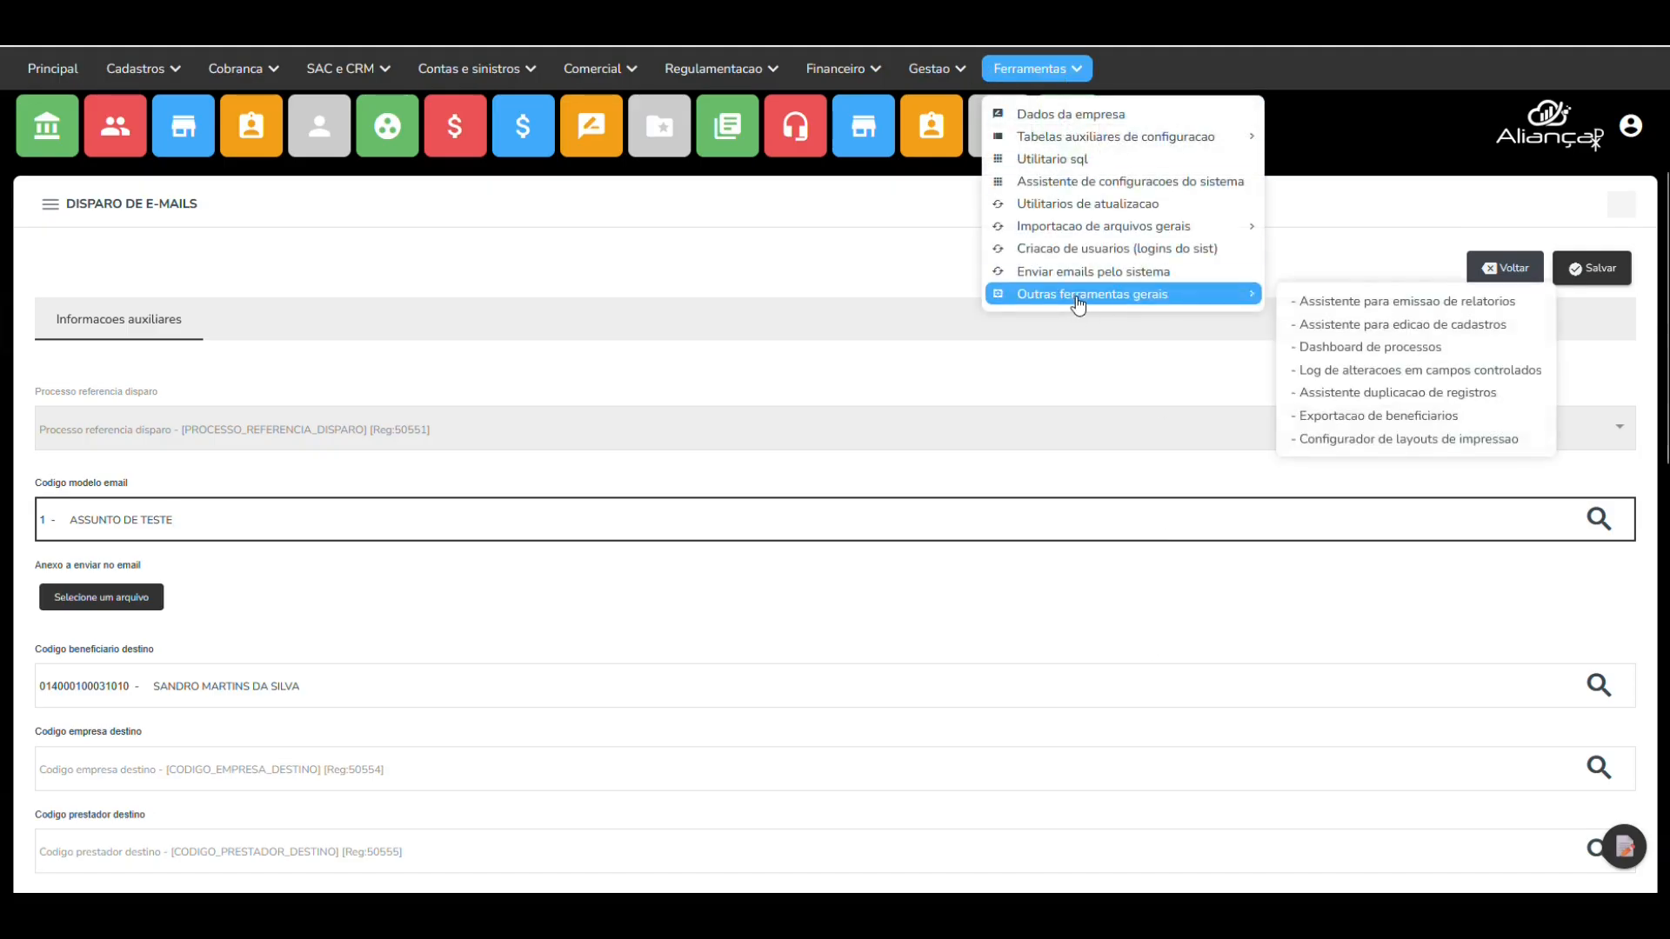
pyautogui.click(1390, 329)
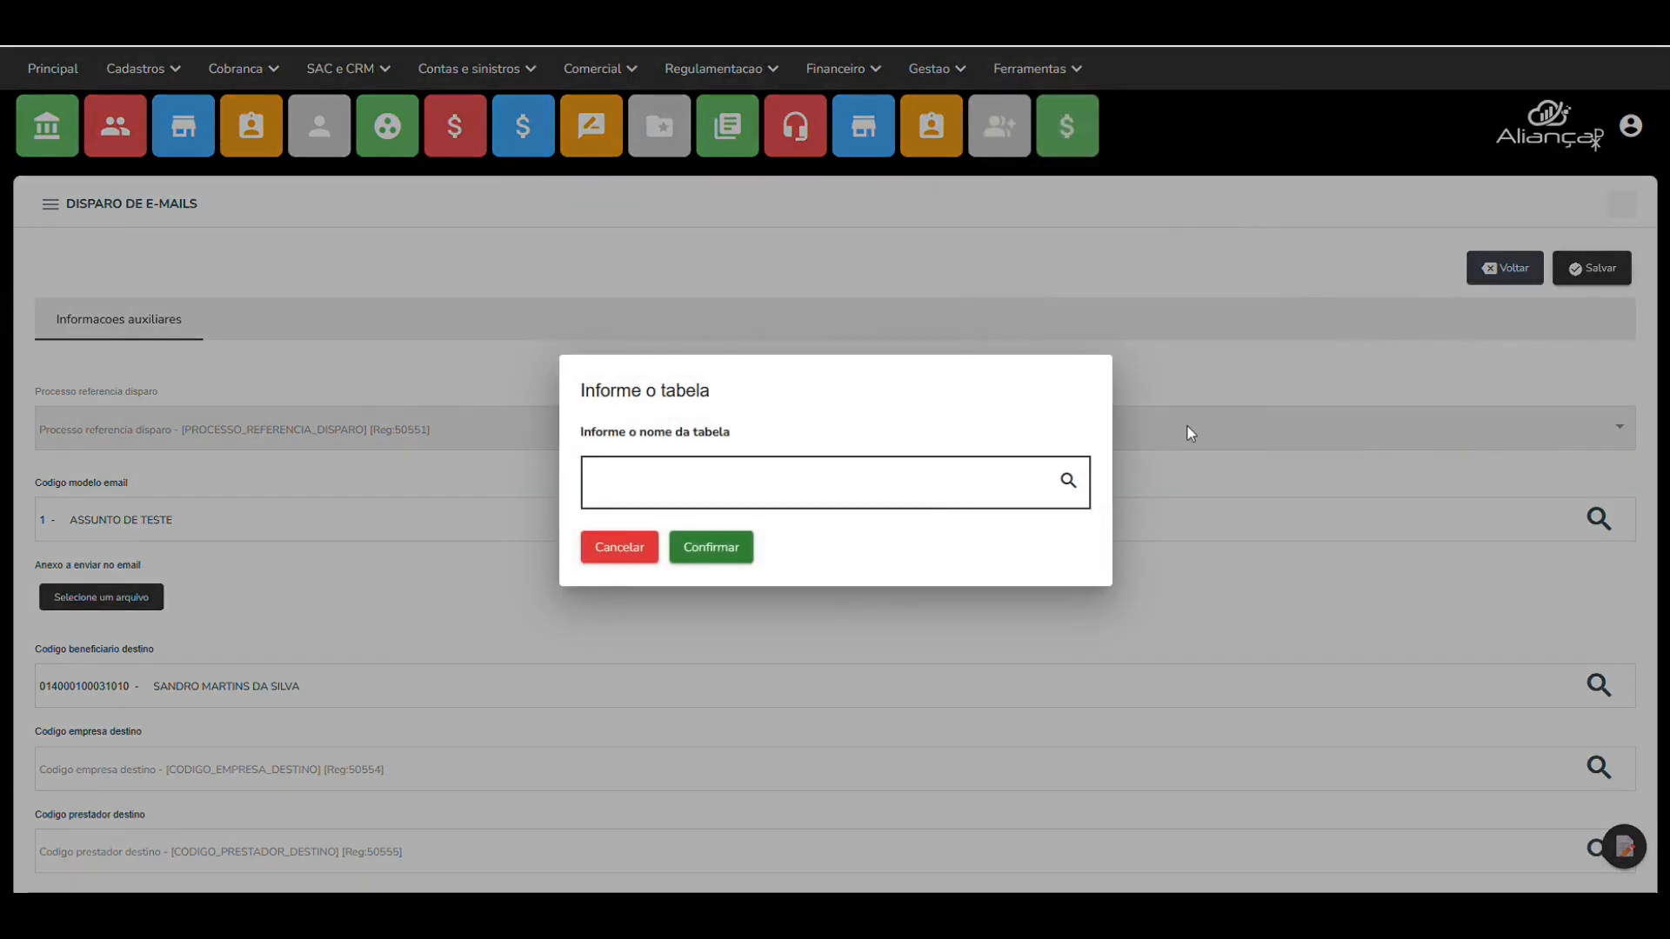
pyautogui.write('%OPERA')
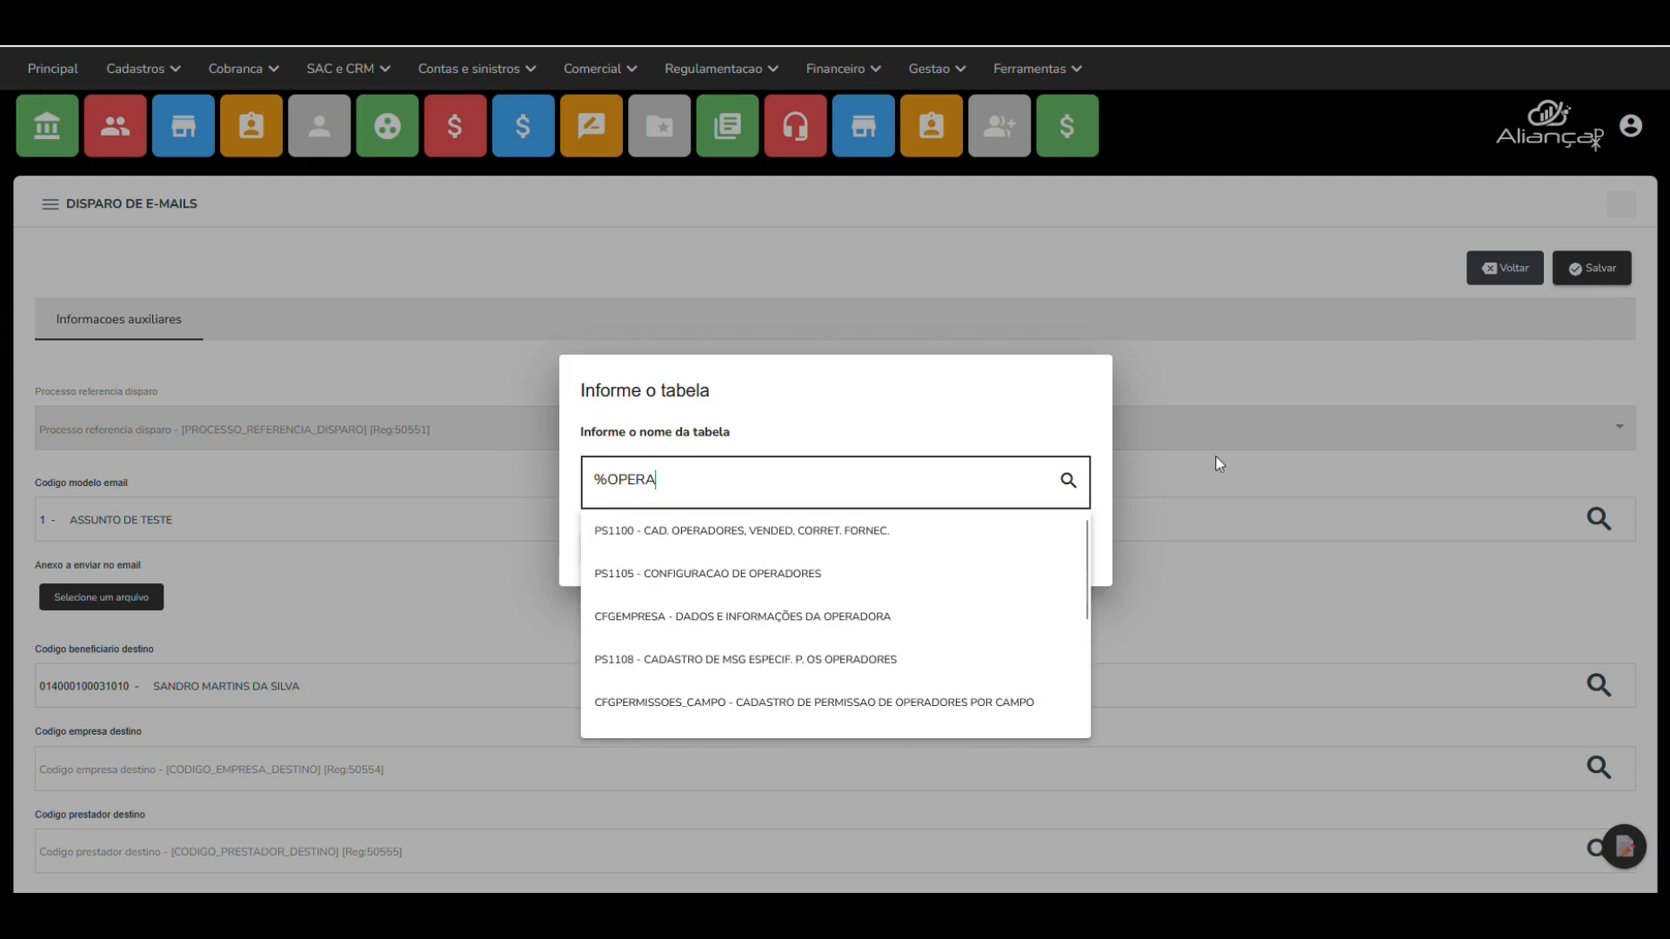
pyautogui.click(971, 529)
pyautogui.click(709, 548)
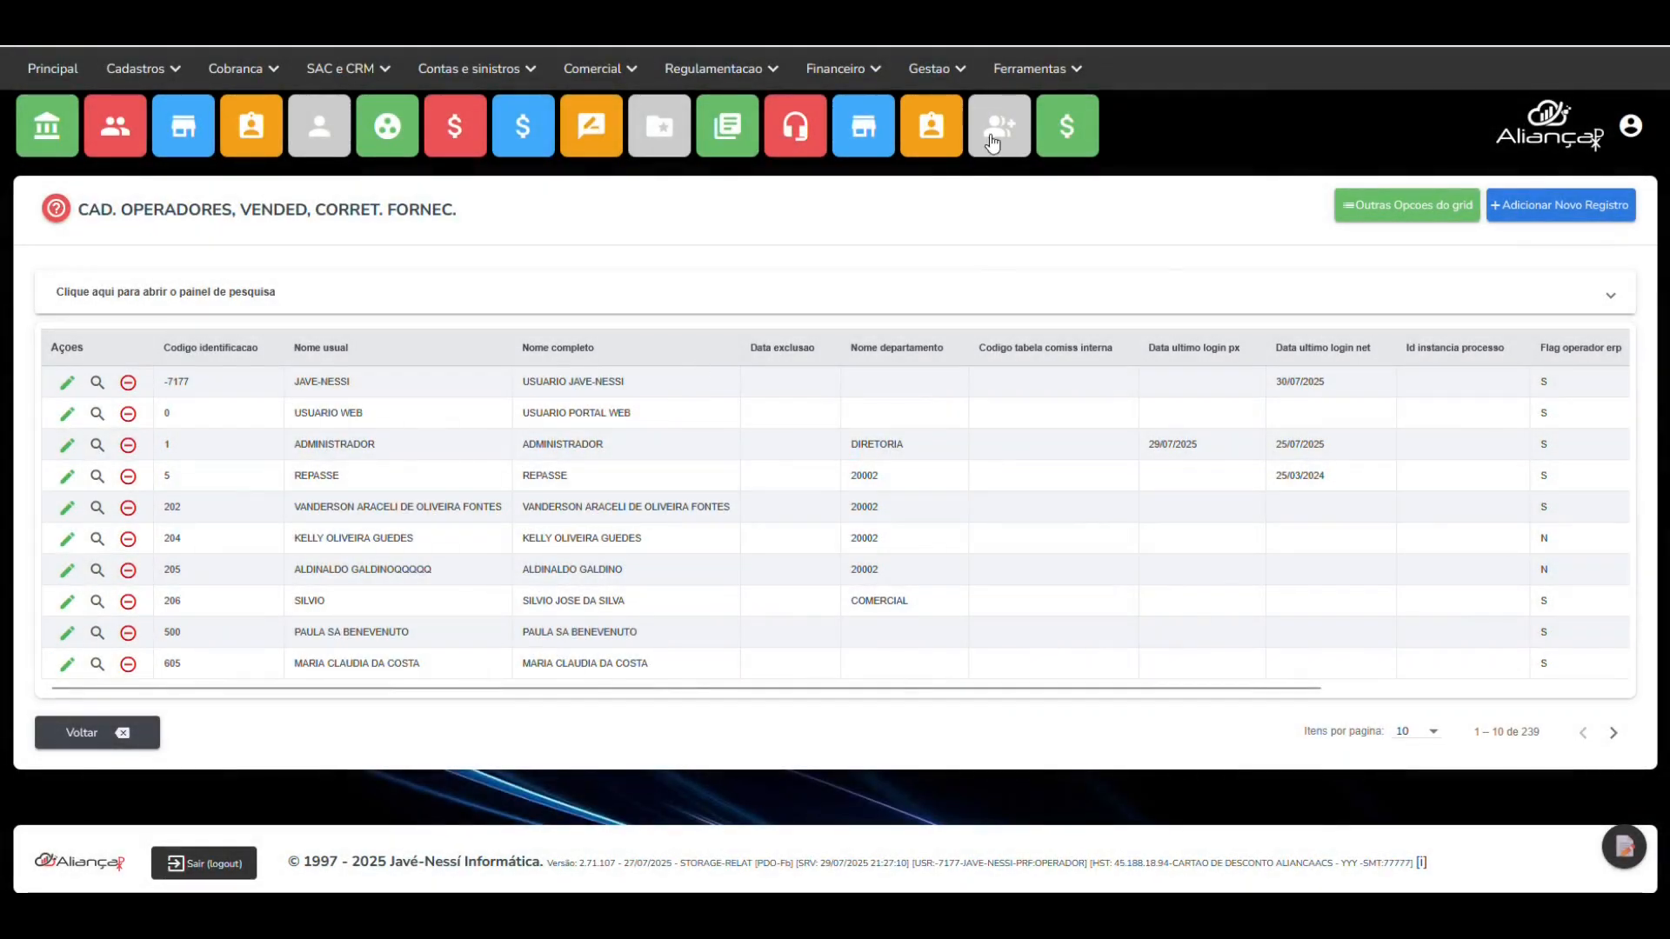
# - View the change log for controlled fields (Log de alteracoes em campos controlados) and return to the main page
pyautogui.click(1032, 68)
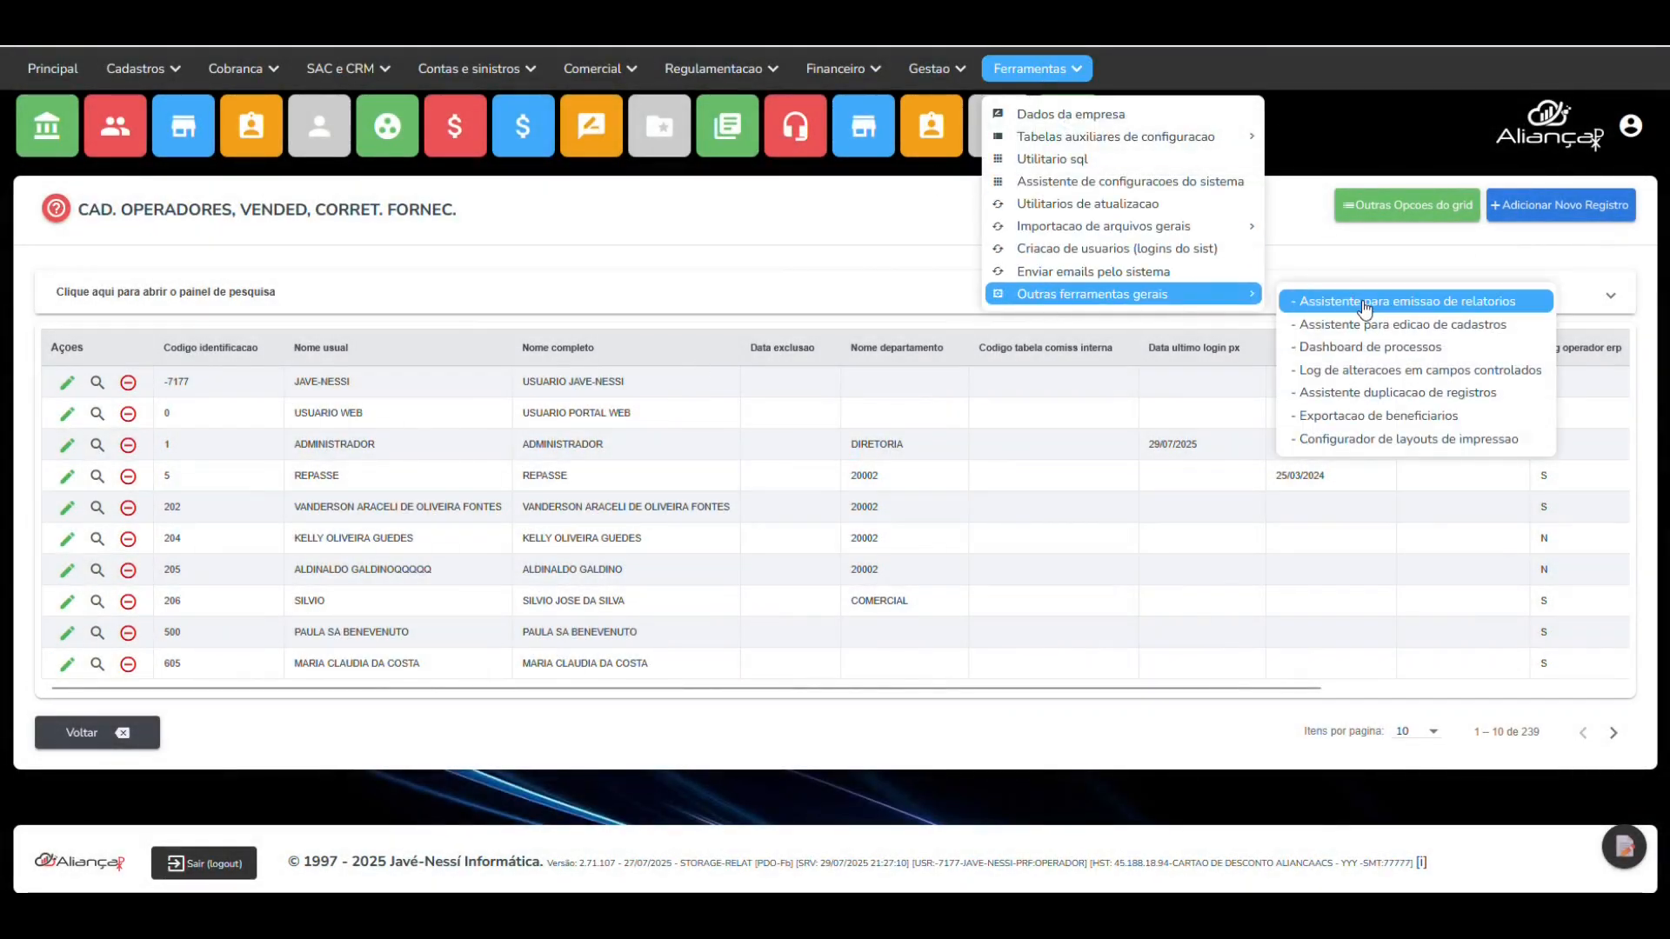
pyautogui.click(1394, 372)
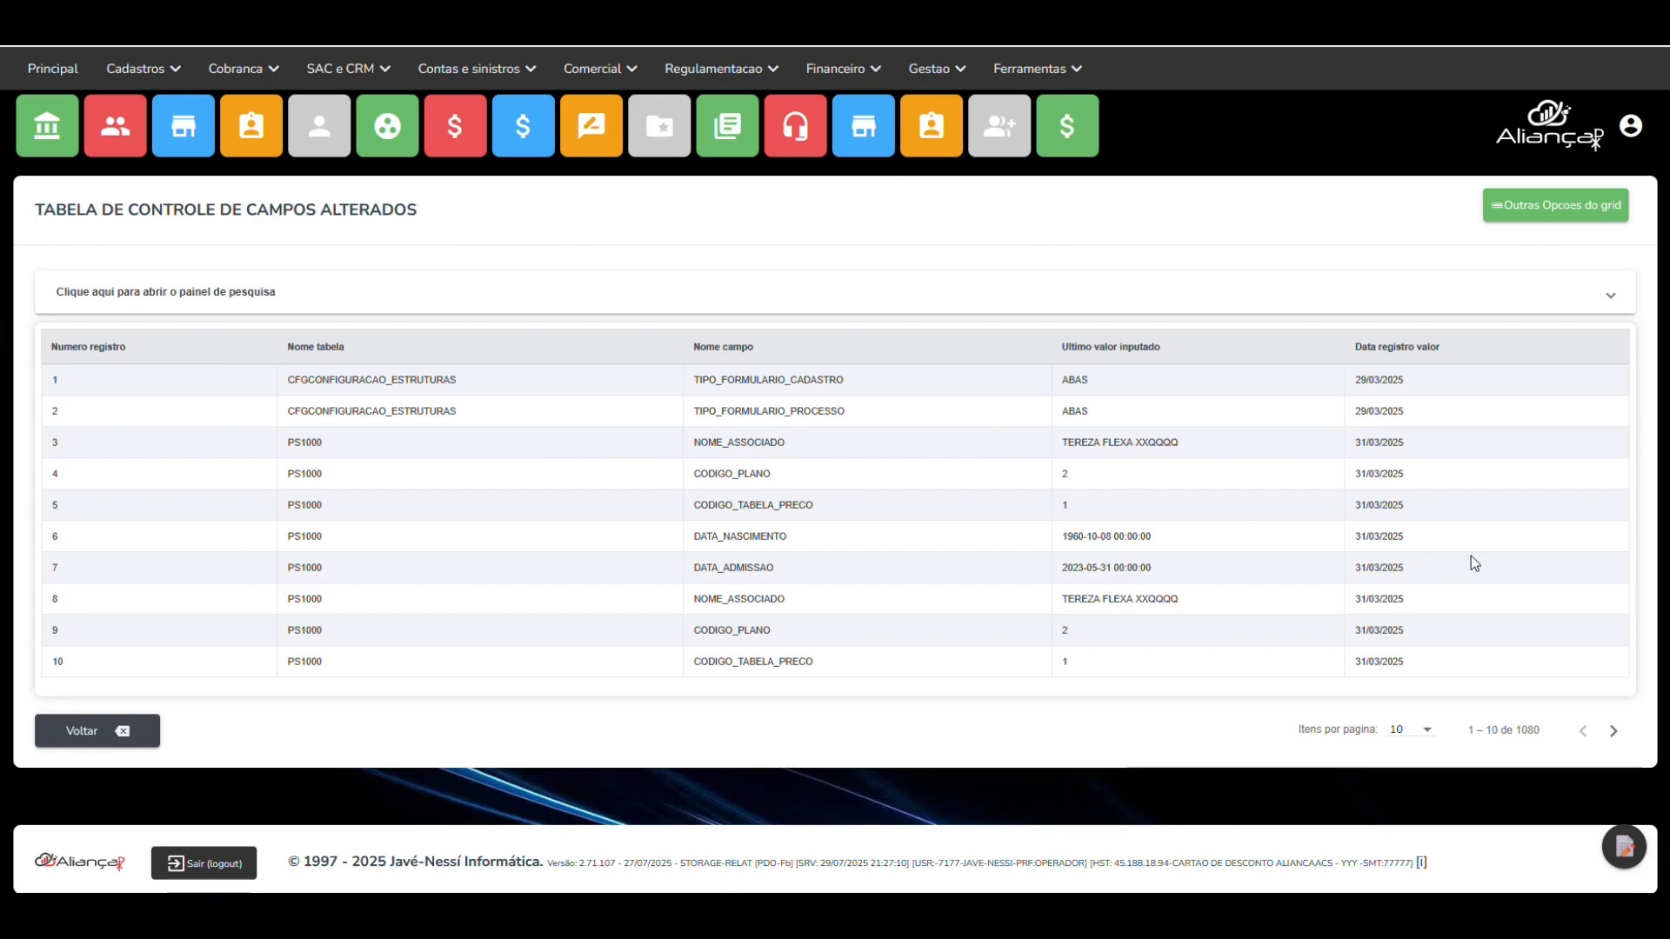
pyautogui.click(79, 135)
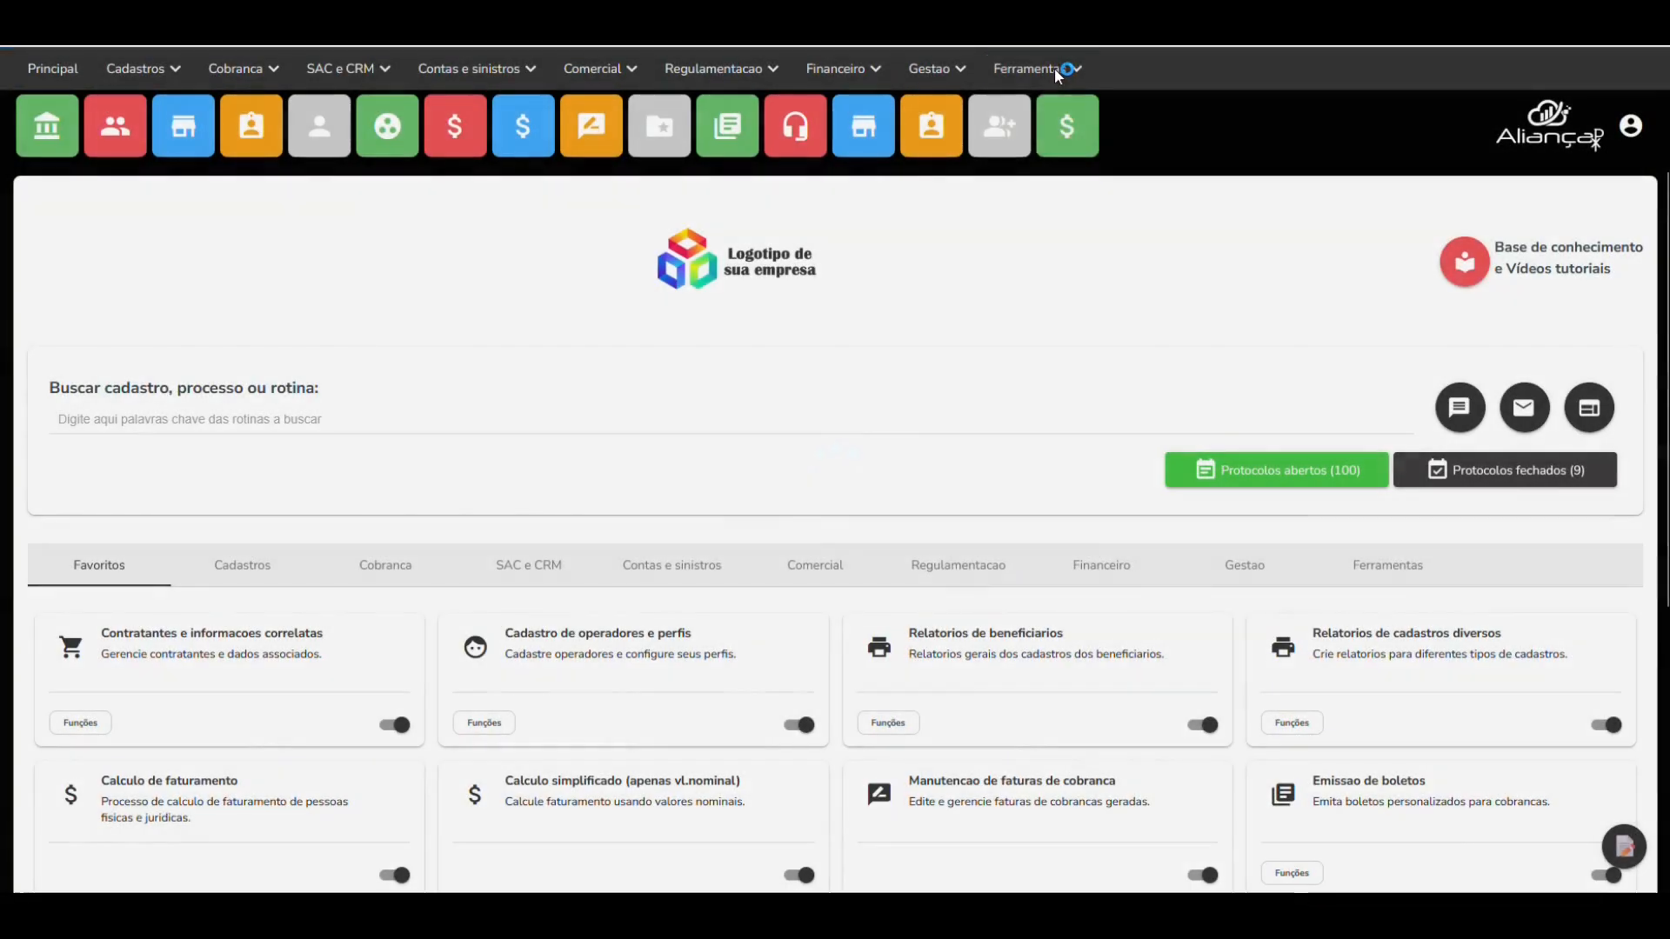
# - Open the record duplication assistant (Assistente duplicacao de registros) and choose PS1032 - TABELAS DE PRECOS POR PLANO as the table to copy from
pyautogui.click(1055, 70)
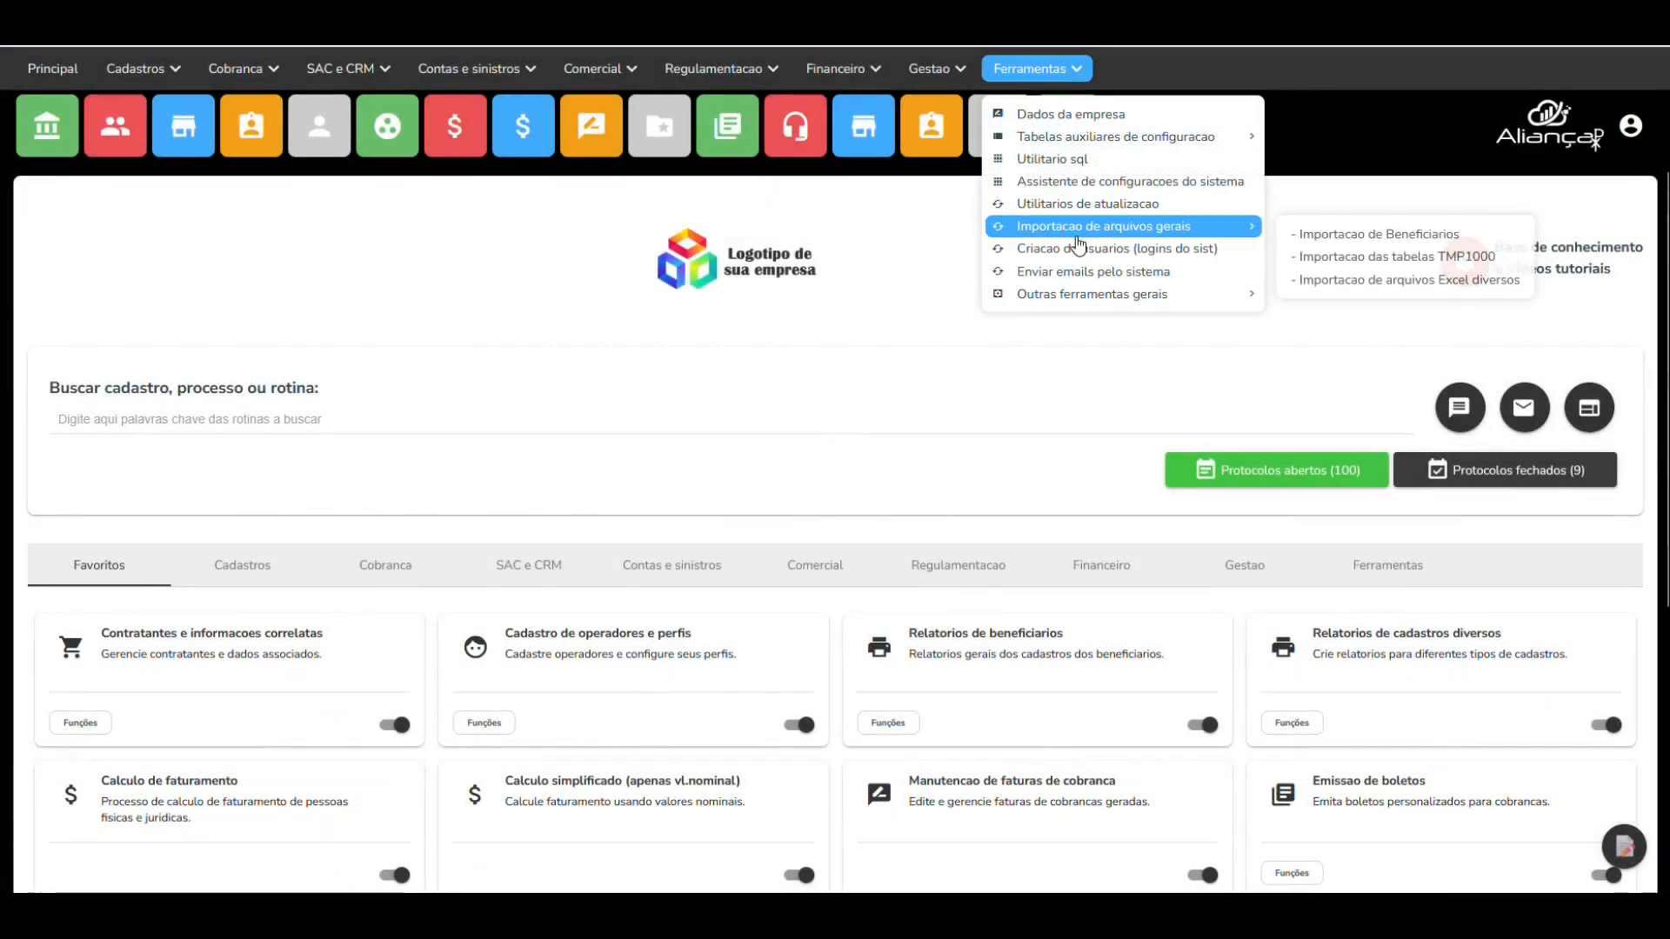
pyautogui.moveTo(1255, 296)
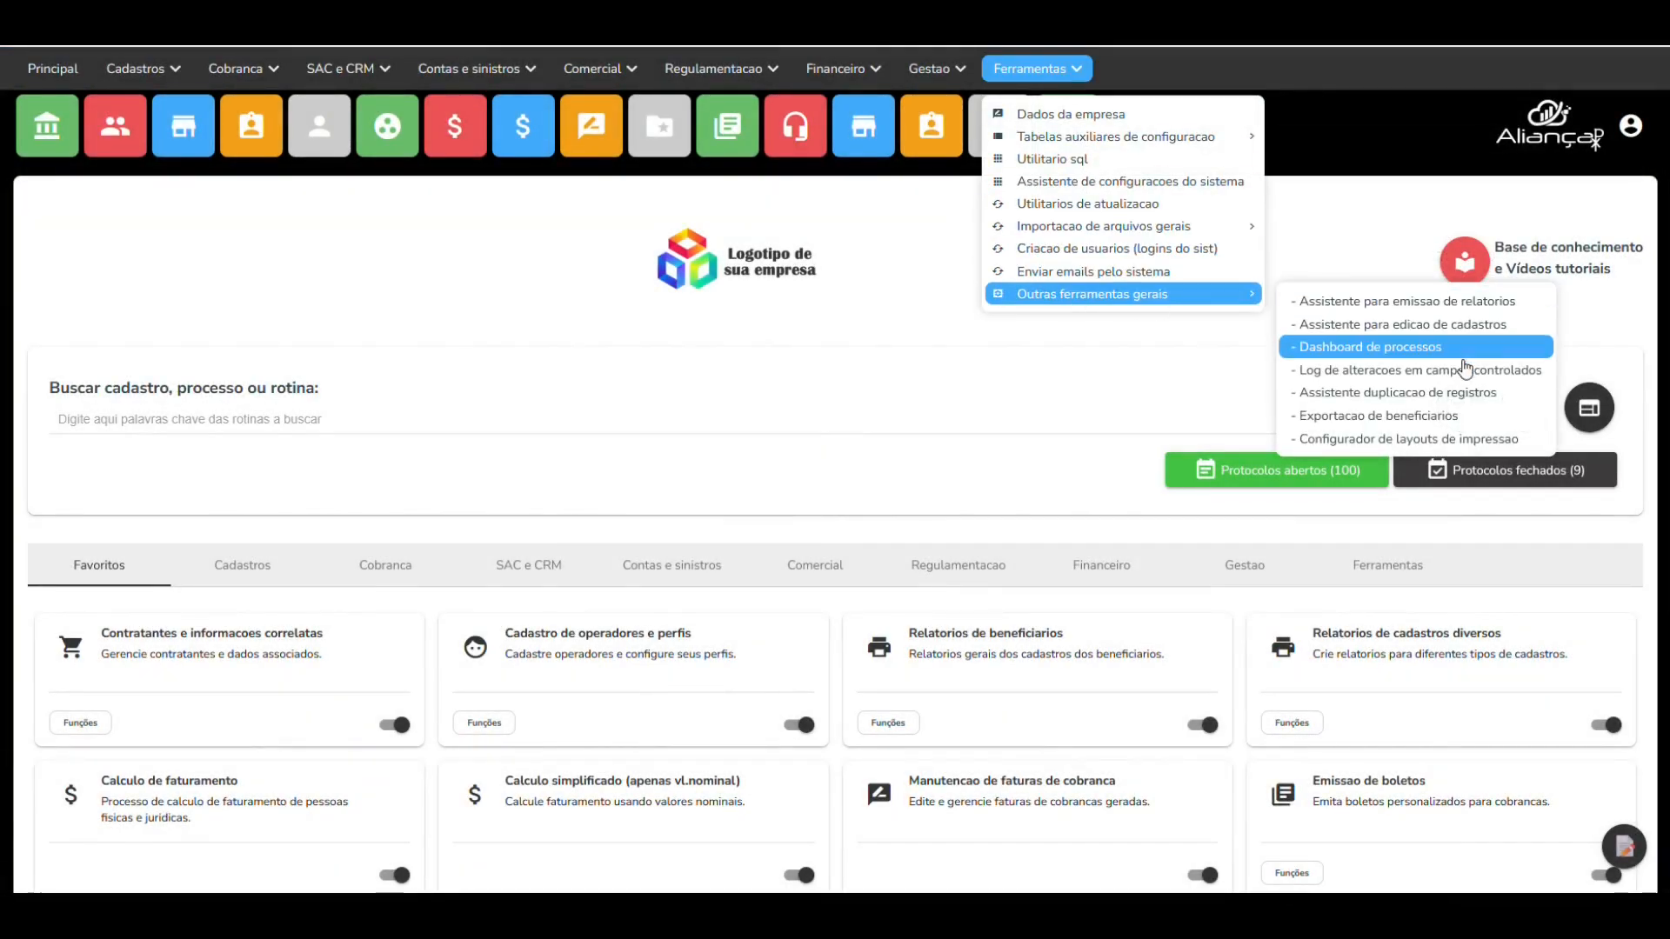
pyautogui.click(1448, 394)
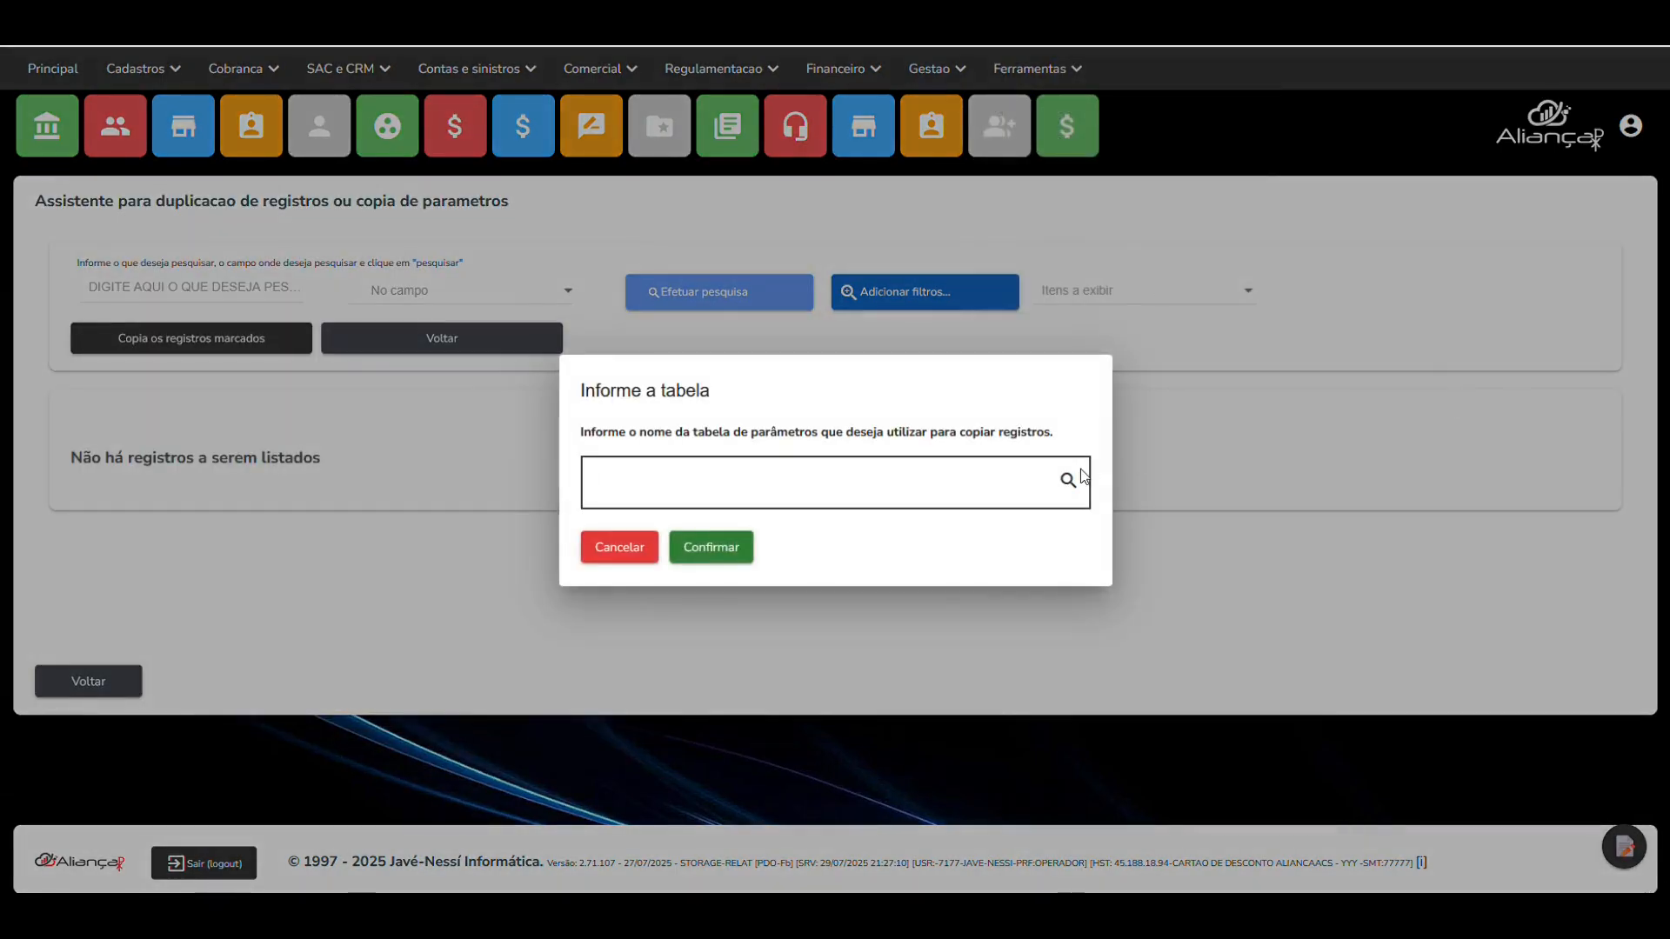
pyautogui.write('PS1011')
pyautogui.click(709, 547)
pyautogui.click(702, 519)
pyautogui.write('%')
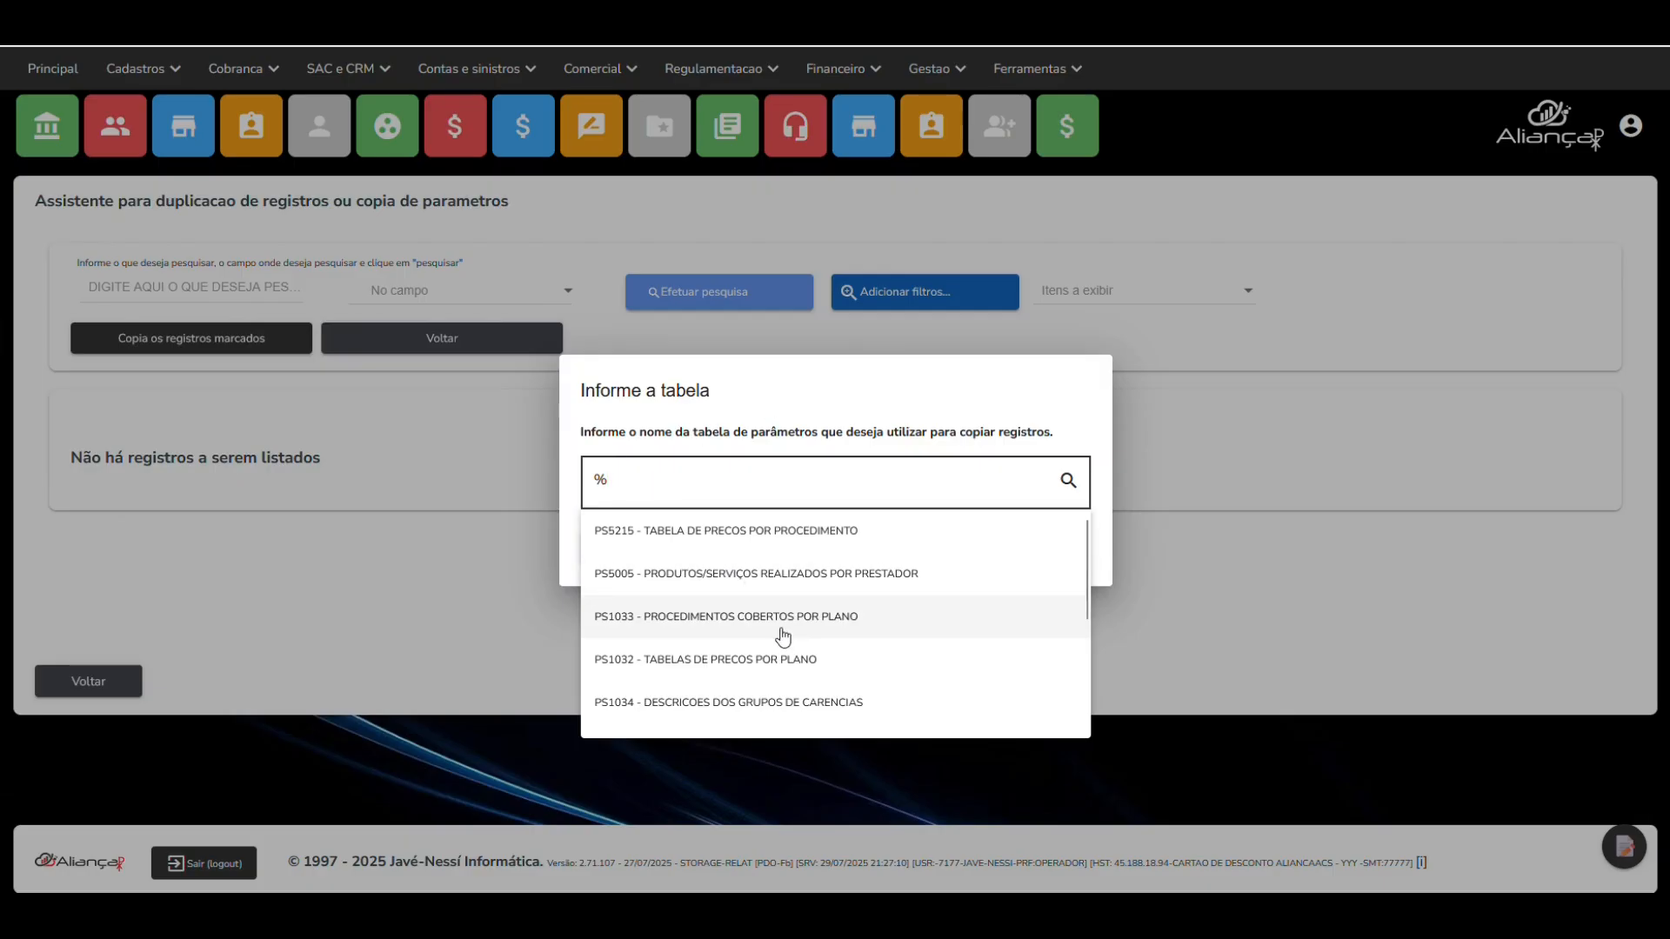
pyautogui.click(793, 662)
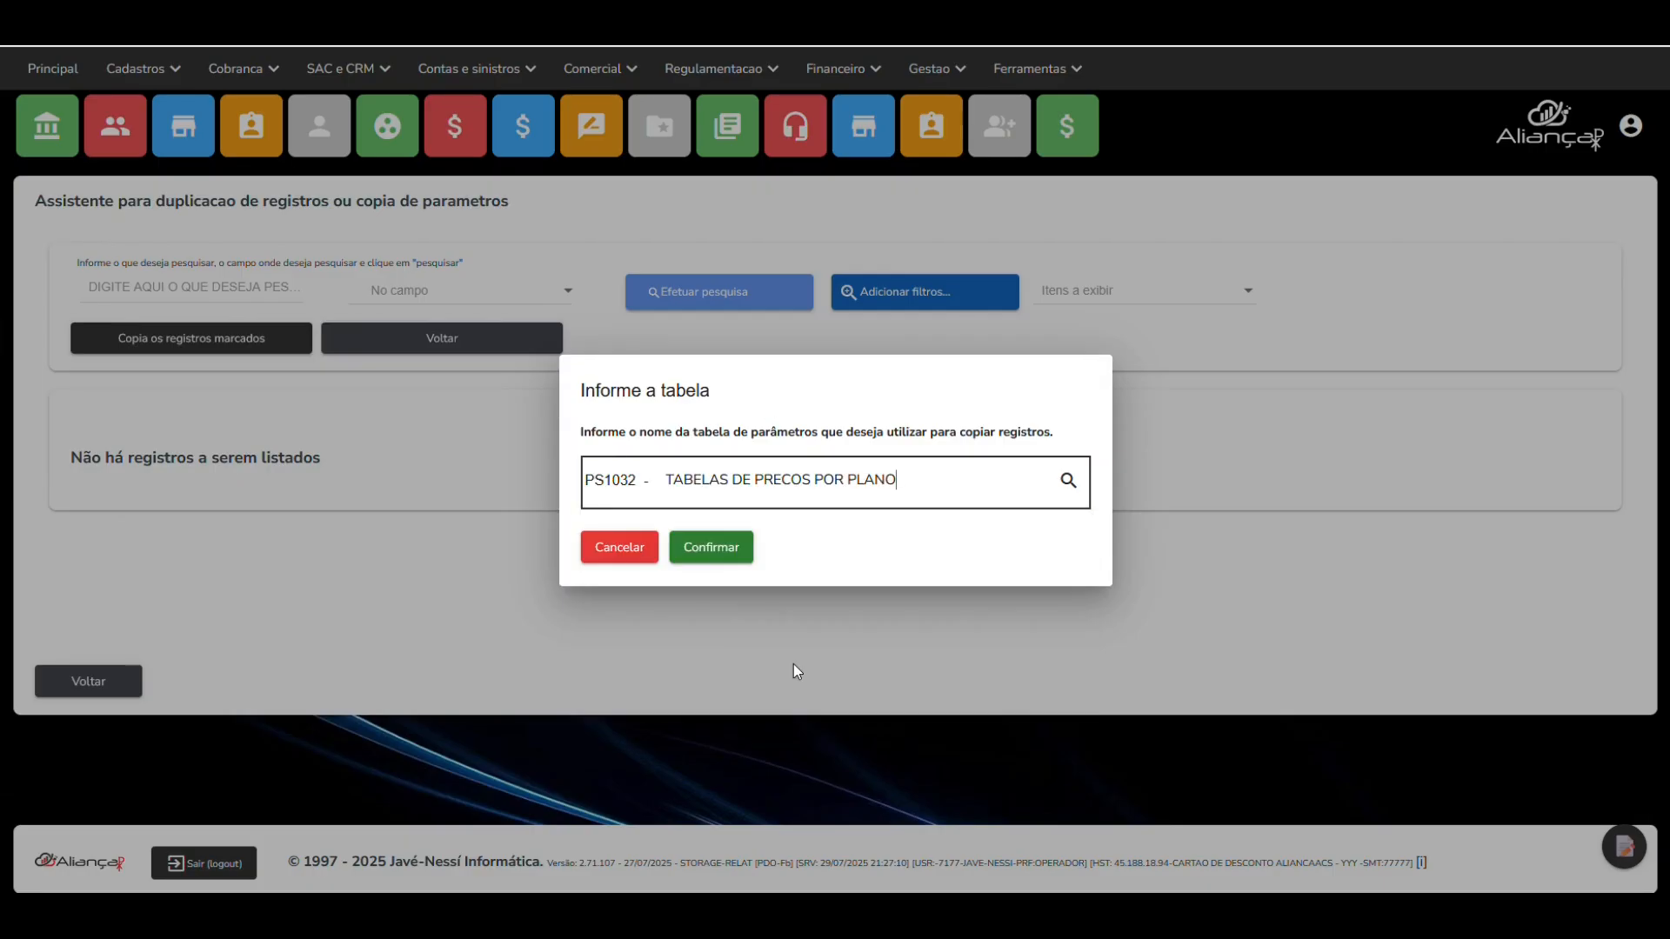
pyautogui.click(708, 549)
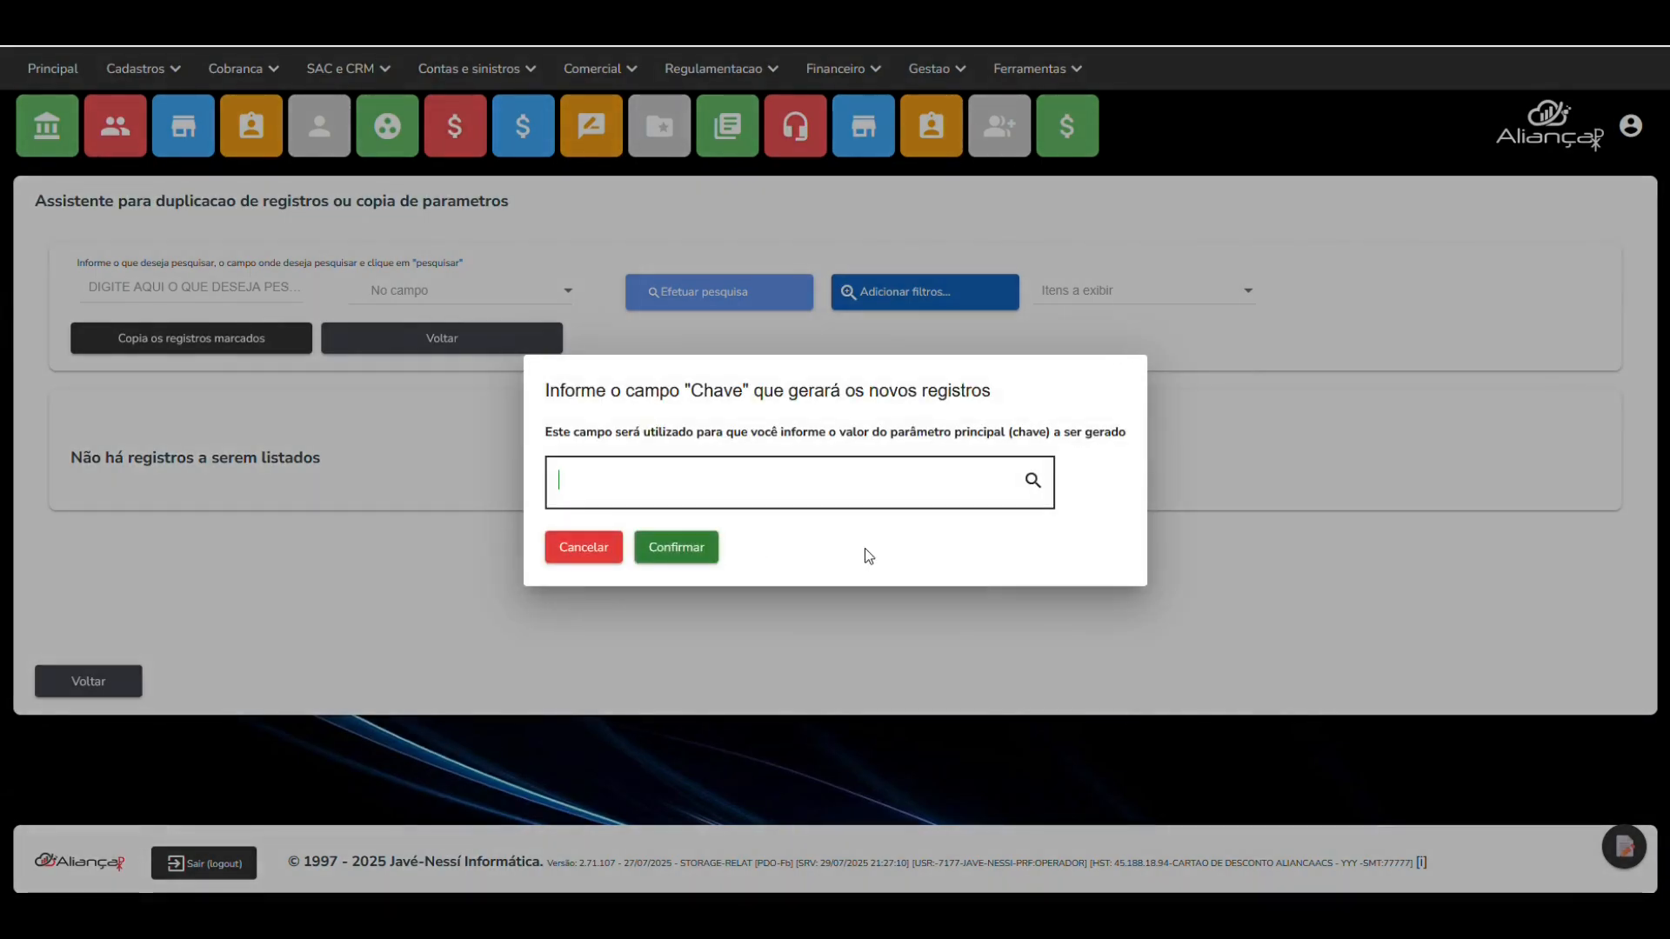
# - Choose CODIGO_PLANO as the key field that generates the new records and dismiss the additional instructions
pyautogui.moveTo(576, 393); pyautogui.dragTo(999, 421)
pyautogui.click(768, 487)
pyautogui.write('100')
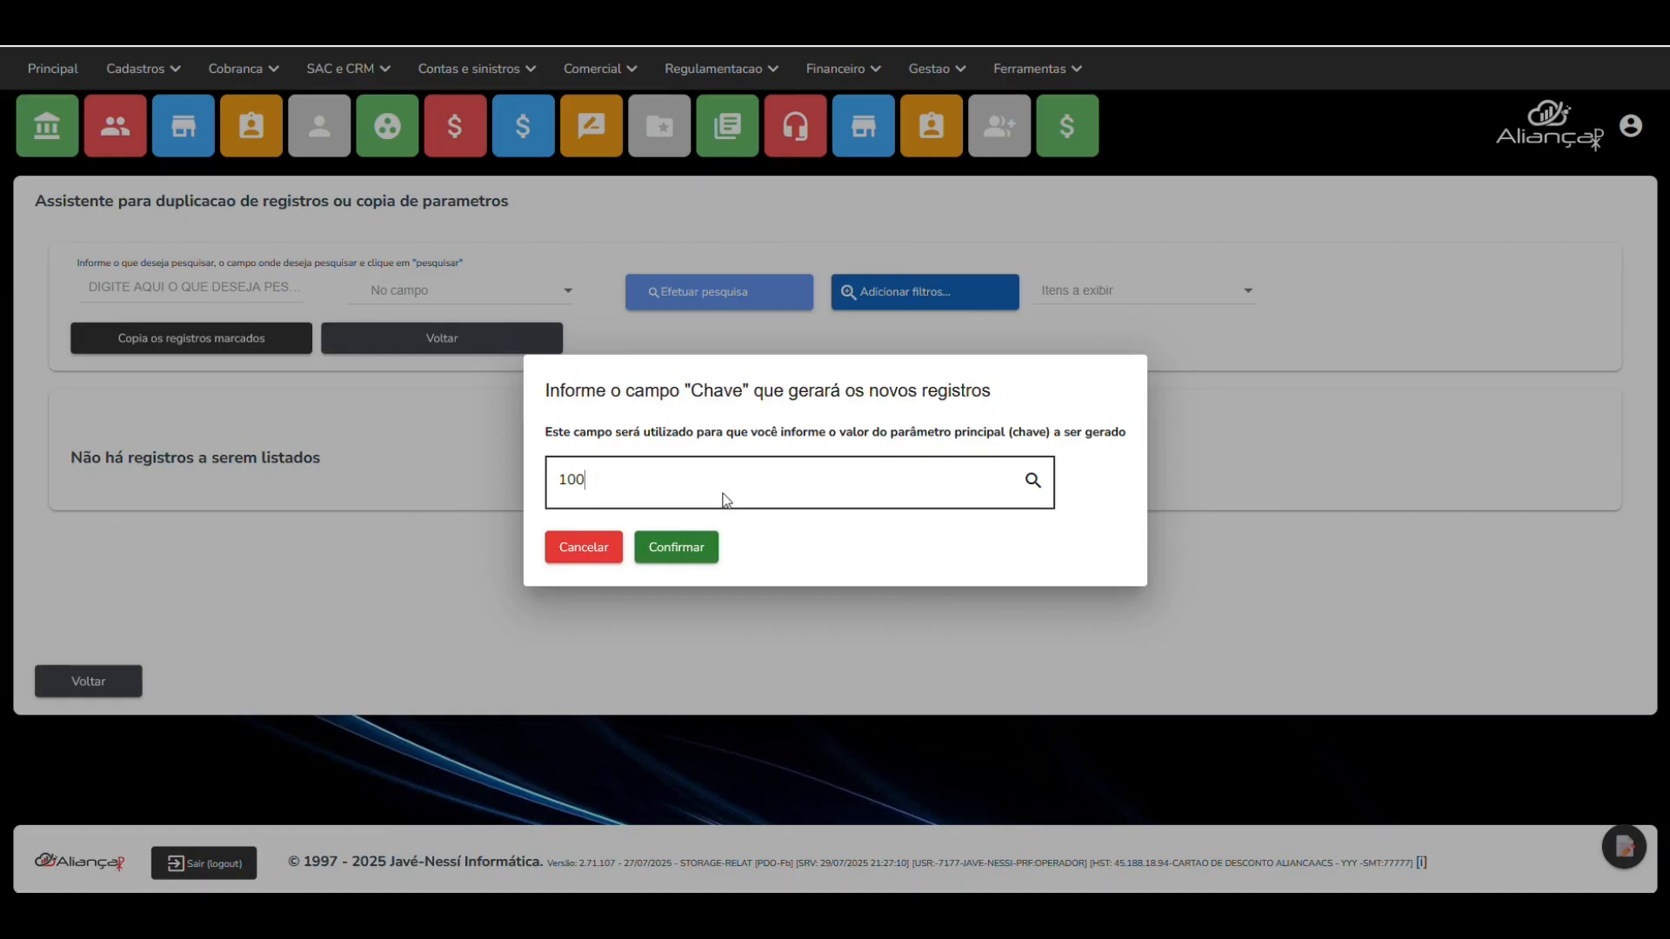
pyautogui.moveTo(636, 483); pyautogui.dragTo(491, 468)
pyautogui.write('%')
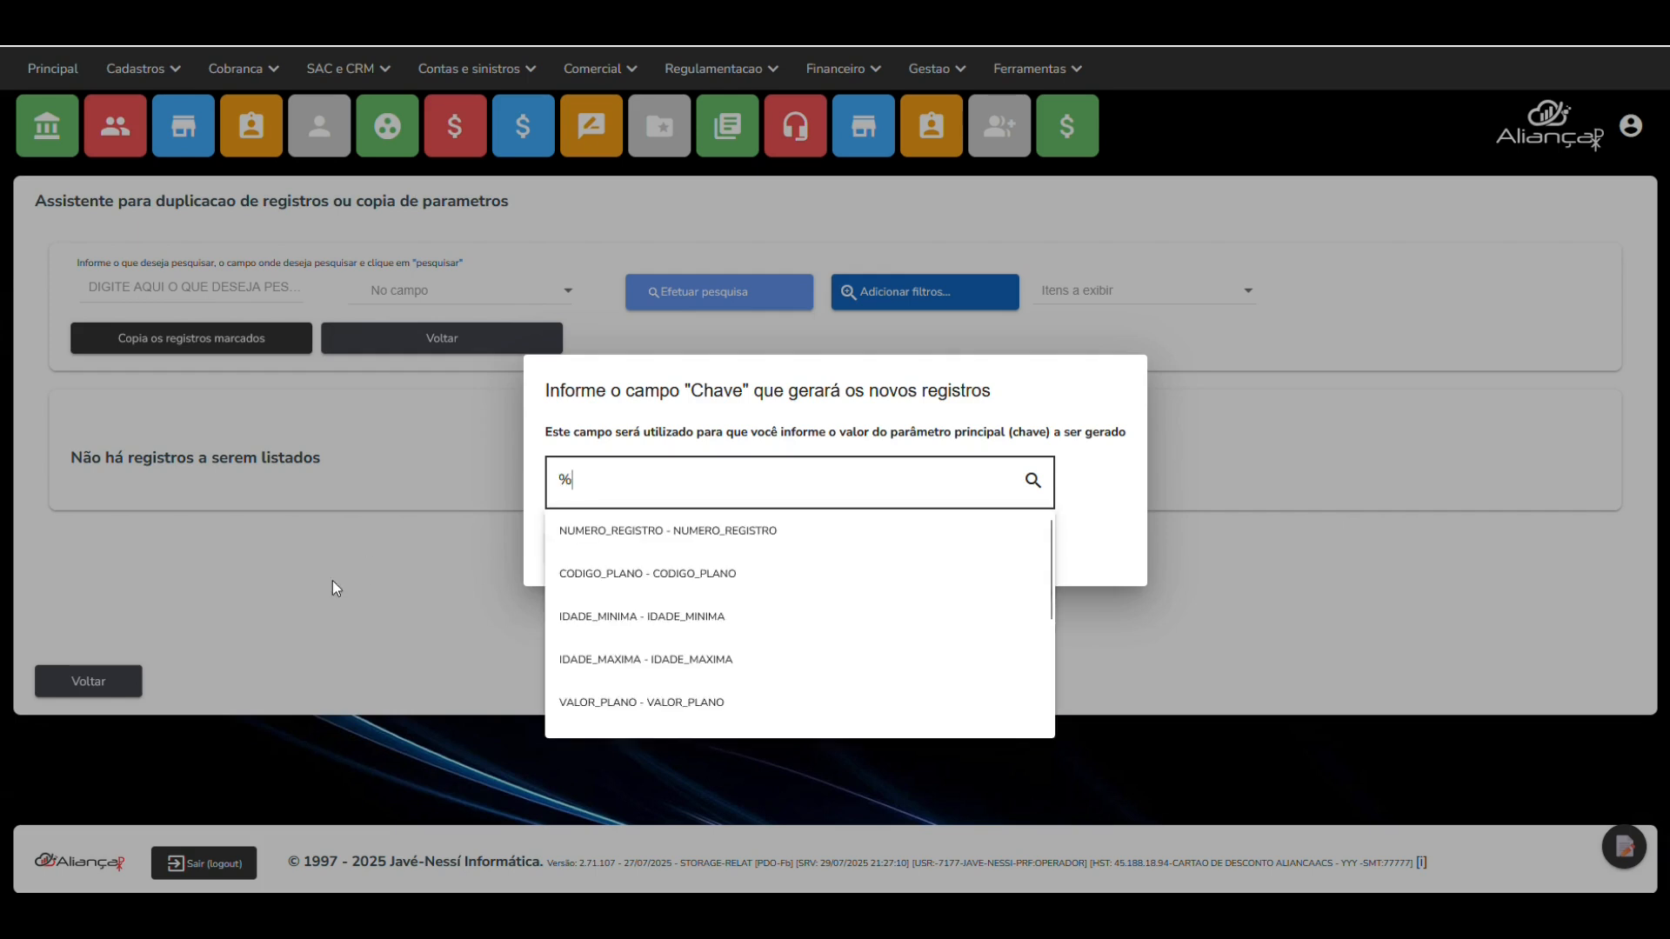
pyautogui.click(621, 588)
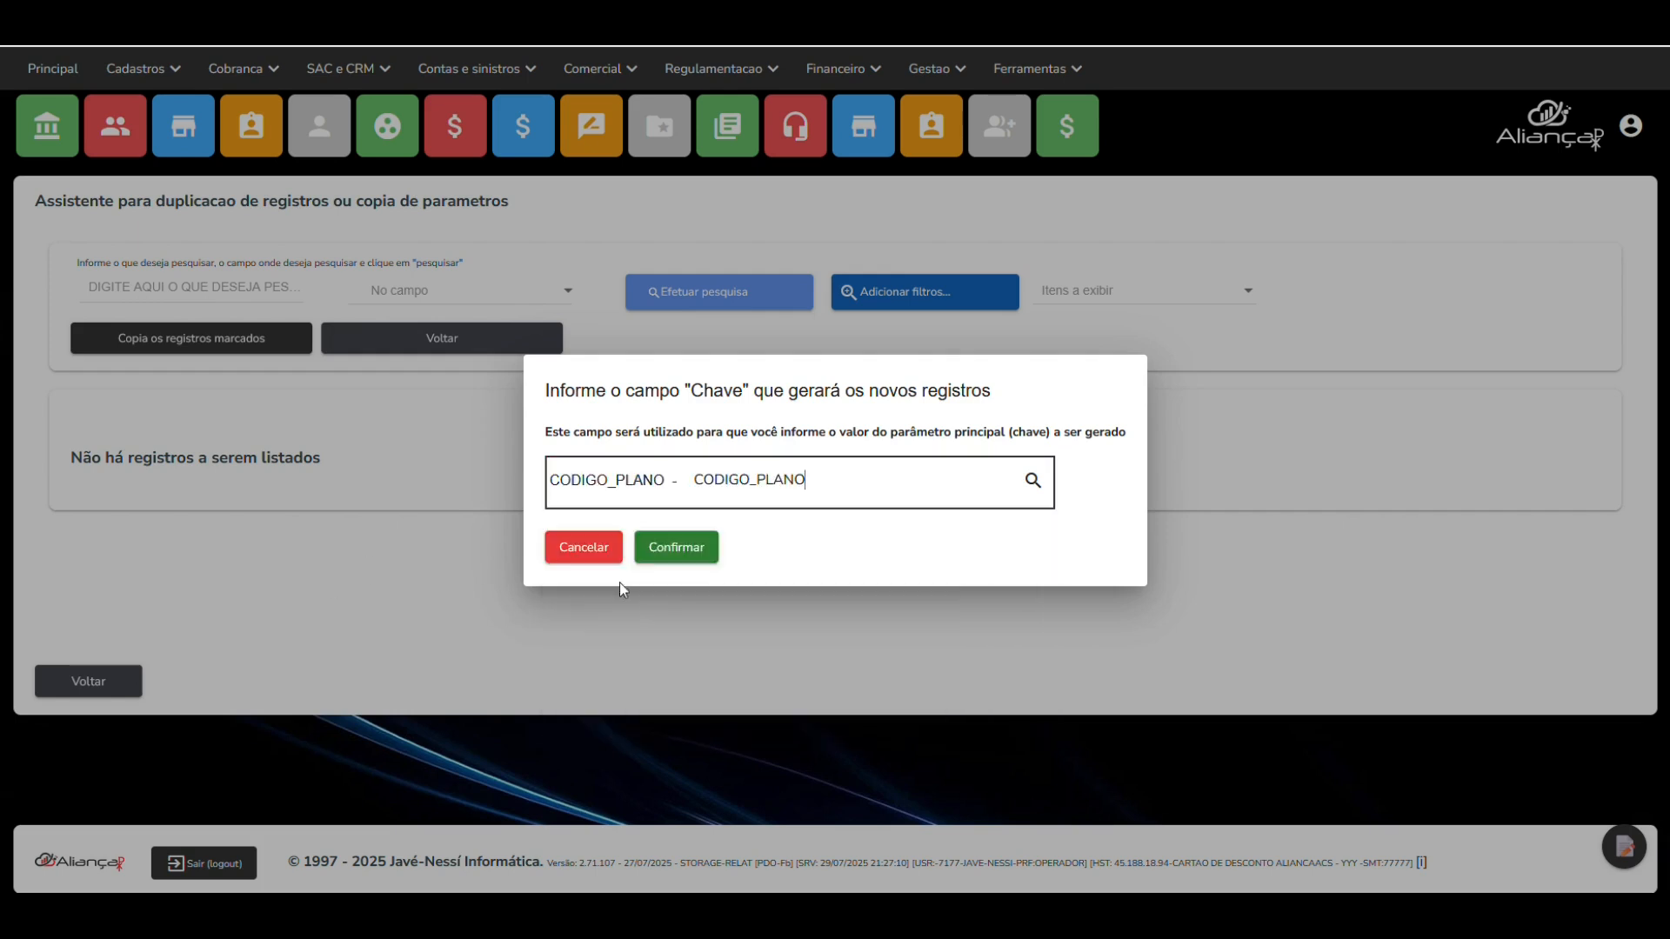
pyautogui.click(656, 553)
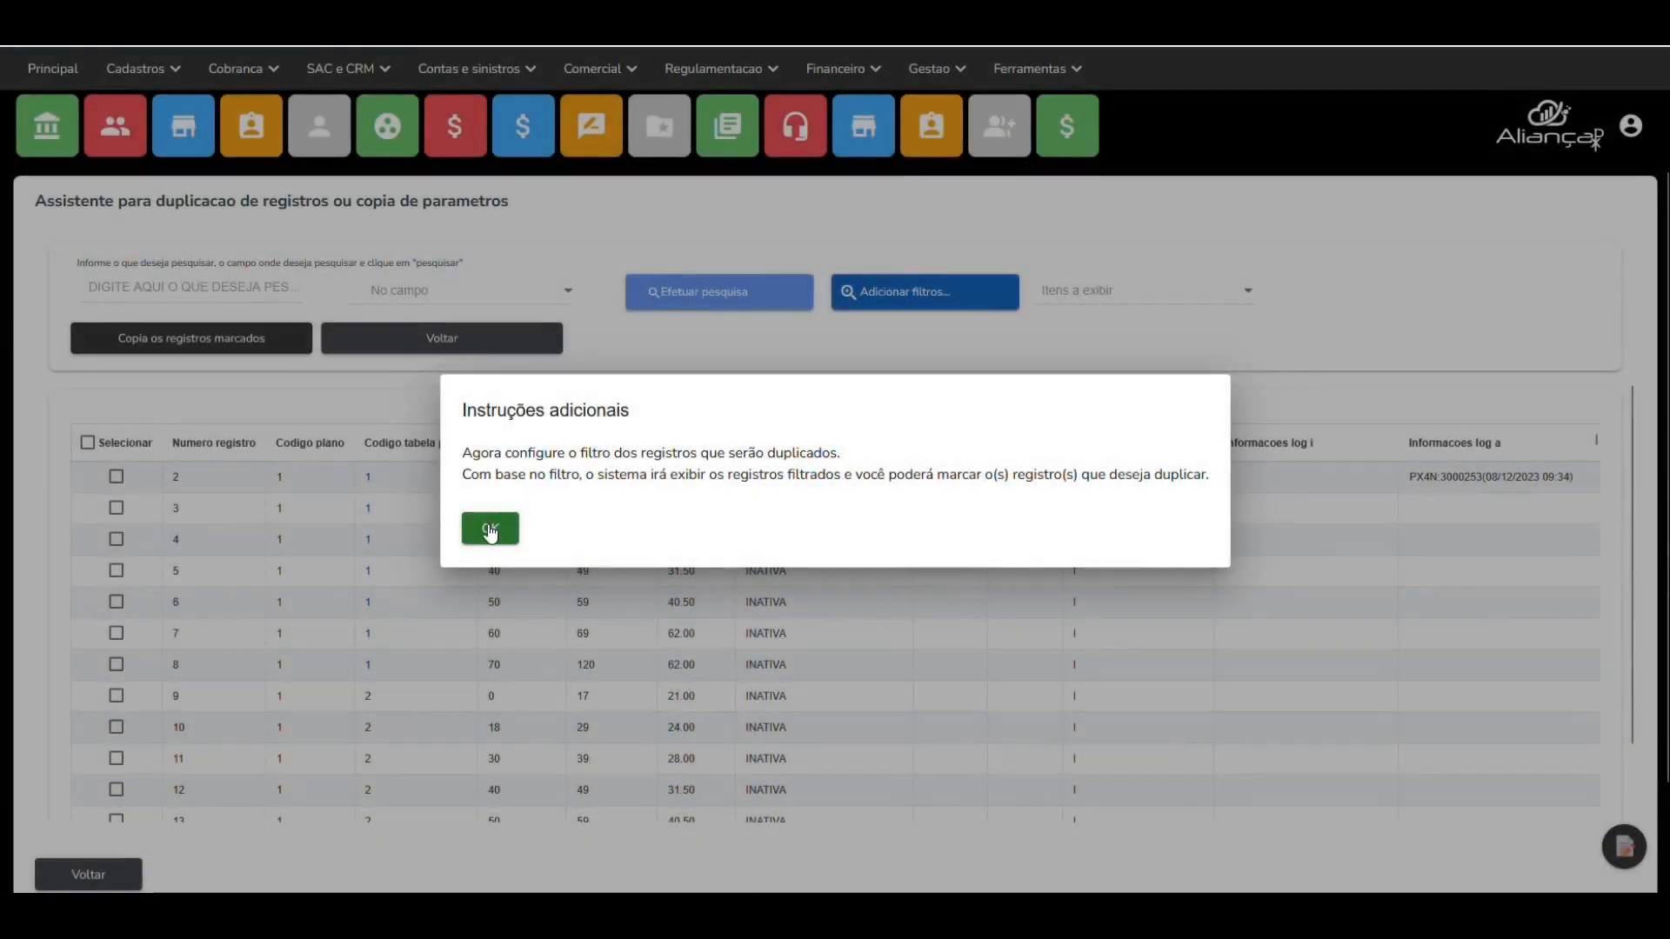
pyautogui.click(489, 528)
# - Mark all the listed plan price records for duplication
pyautogui.scroll(-2, 766, 565)
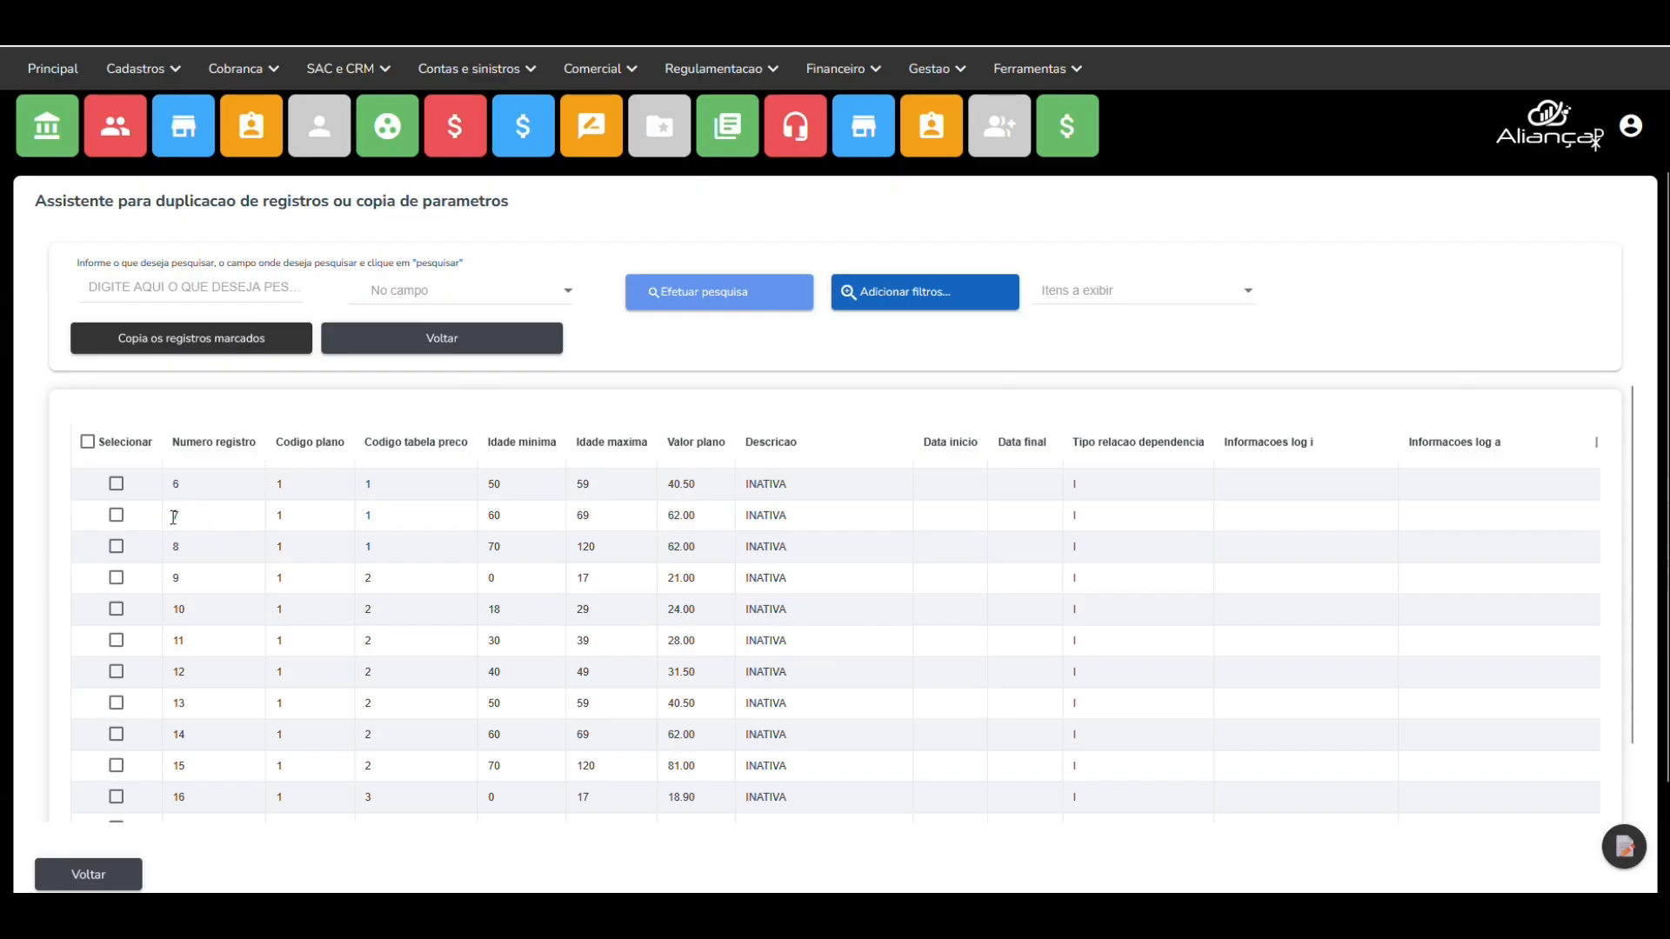
pyautogui.click(116, 546)
pyautogui.click(116, 577)
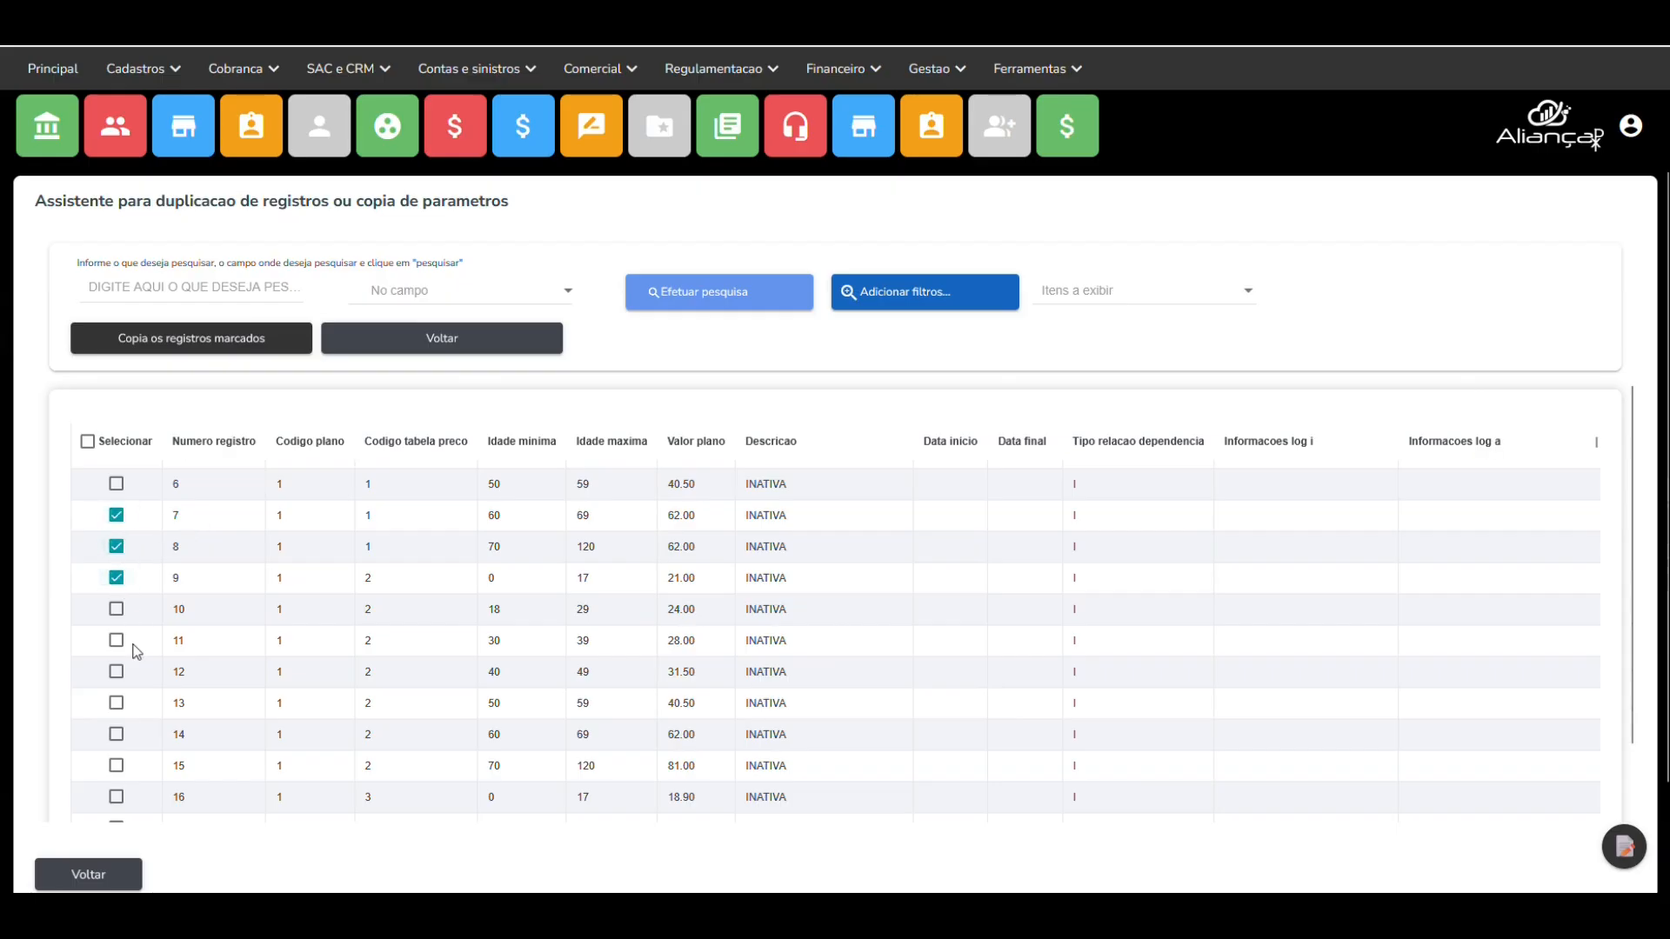
pyautogui.click(88, 442)
pyautogui.click(88, 441)
pyautogui.click(88, 442)
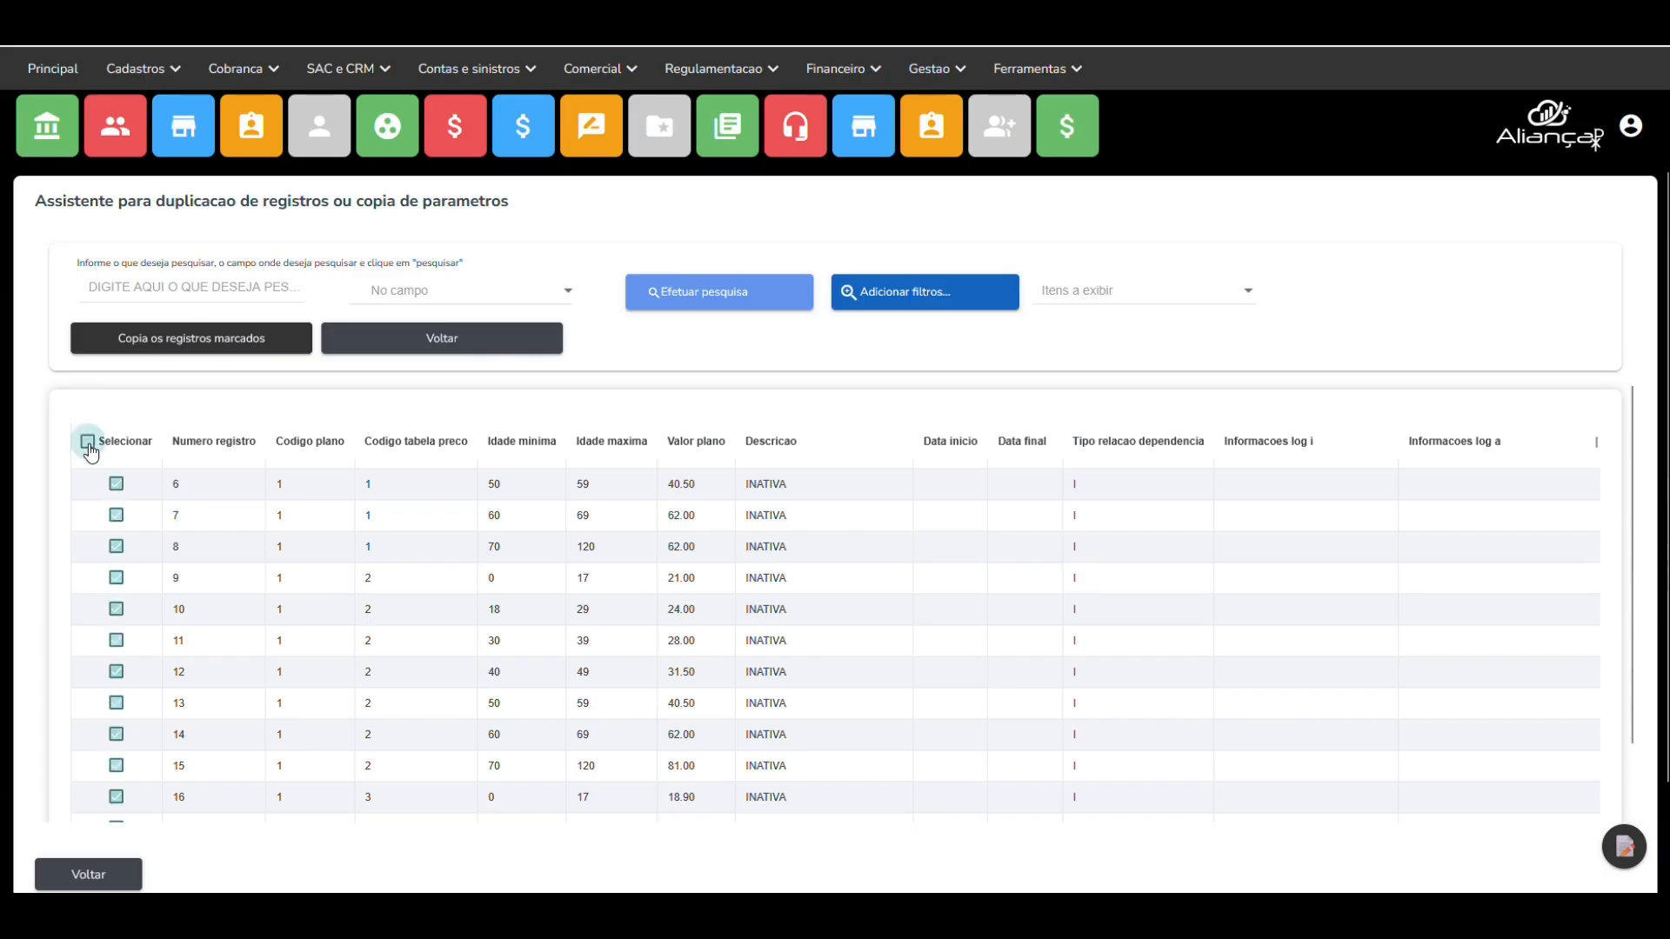
pyautogui.click(88, 442)
pyautogui.click(87, 442)
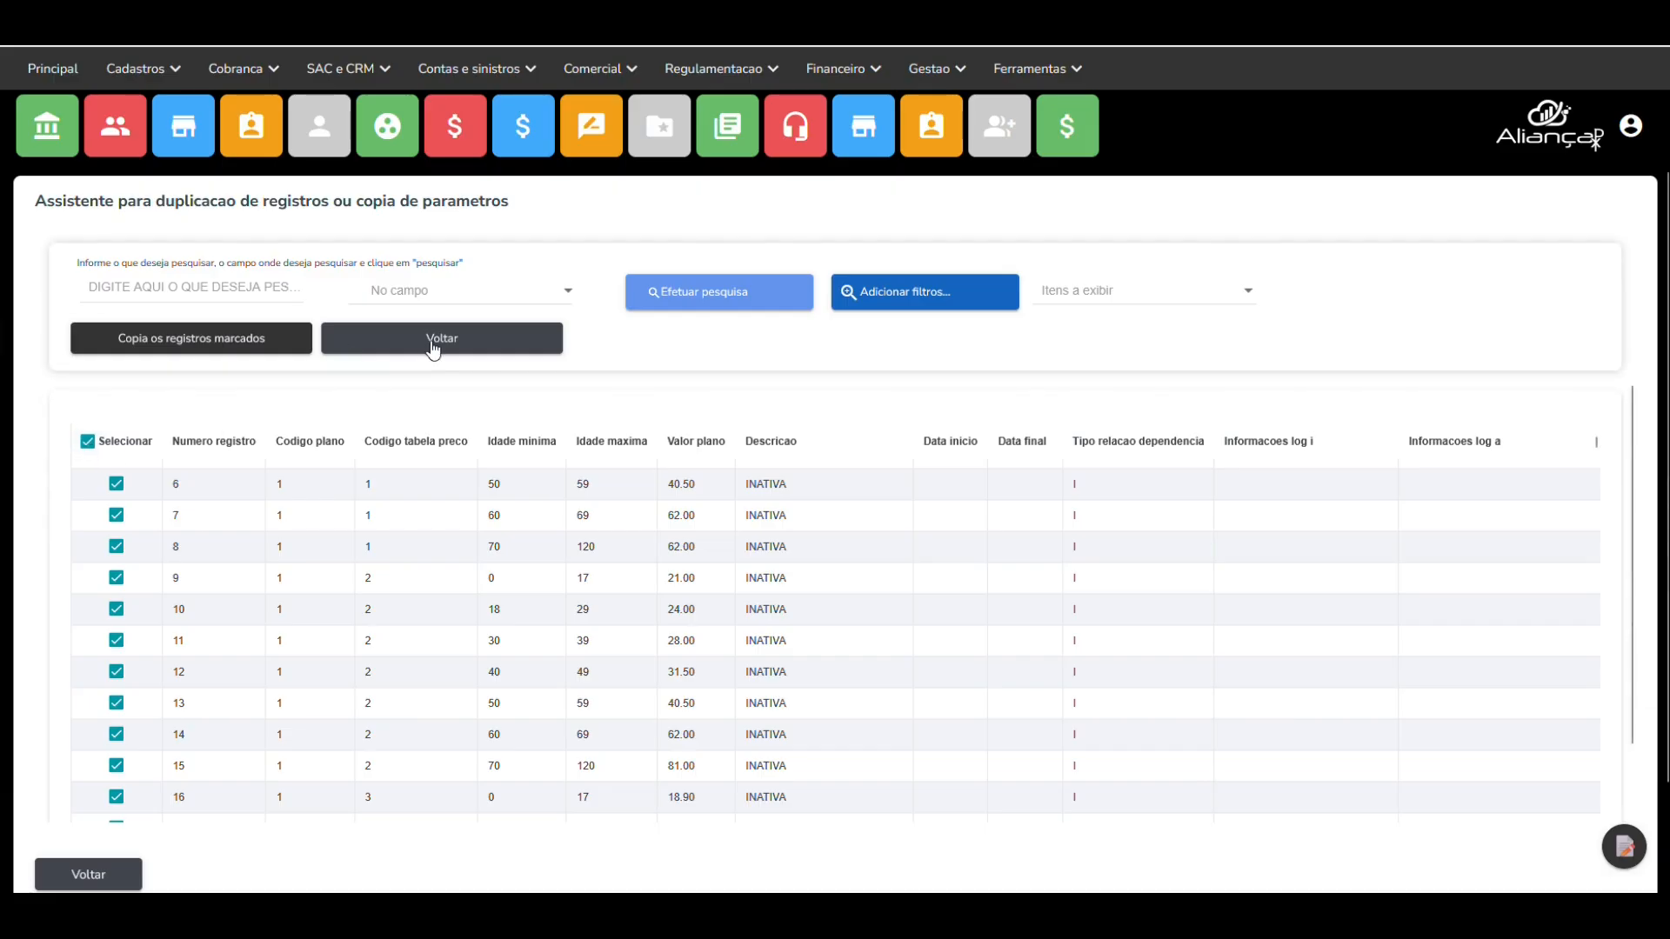
pyautogui.scroll(-1, 609, 444)
pyautogui.scroll(2, 609, 444)
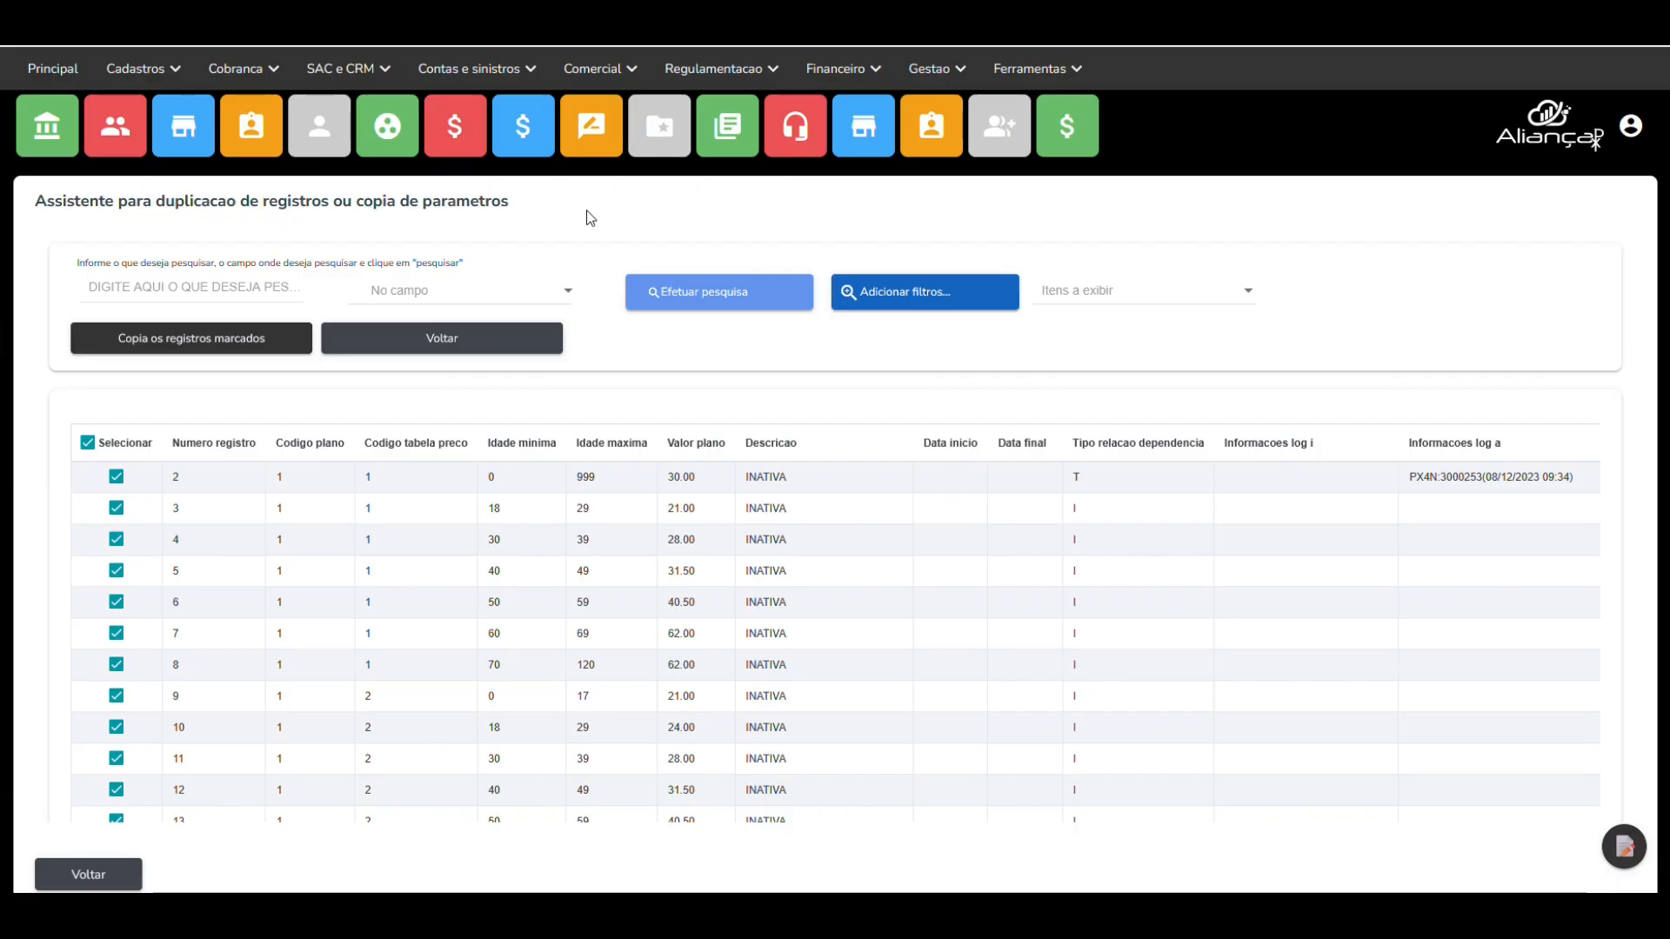
# - Leave the marked list, reopen the Assistente duplicacao de registros and choose PS1032 - TABELAS DE PRECOS POR PLANO as the source table
pyautogui.click(73, 877)
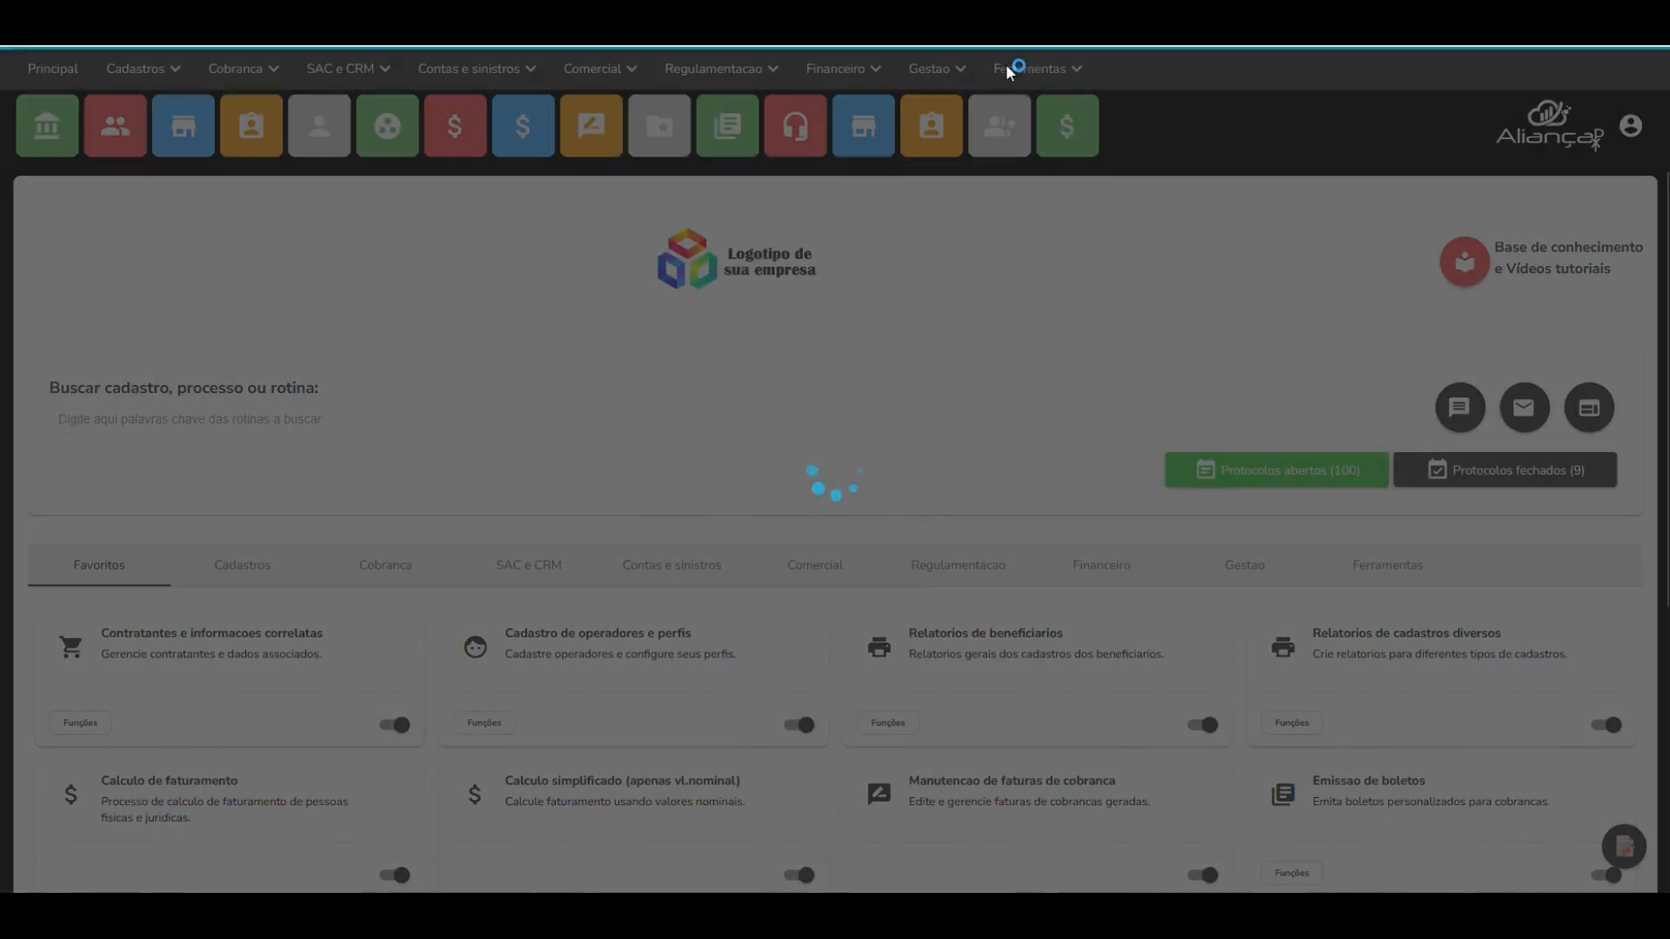
pyautogui.click(1008, 68)
pyautogui.moveTo(1131, 294)
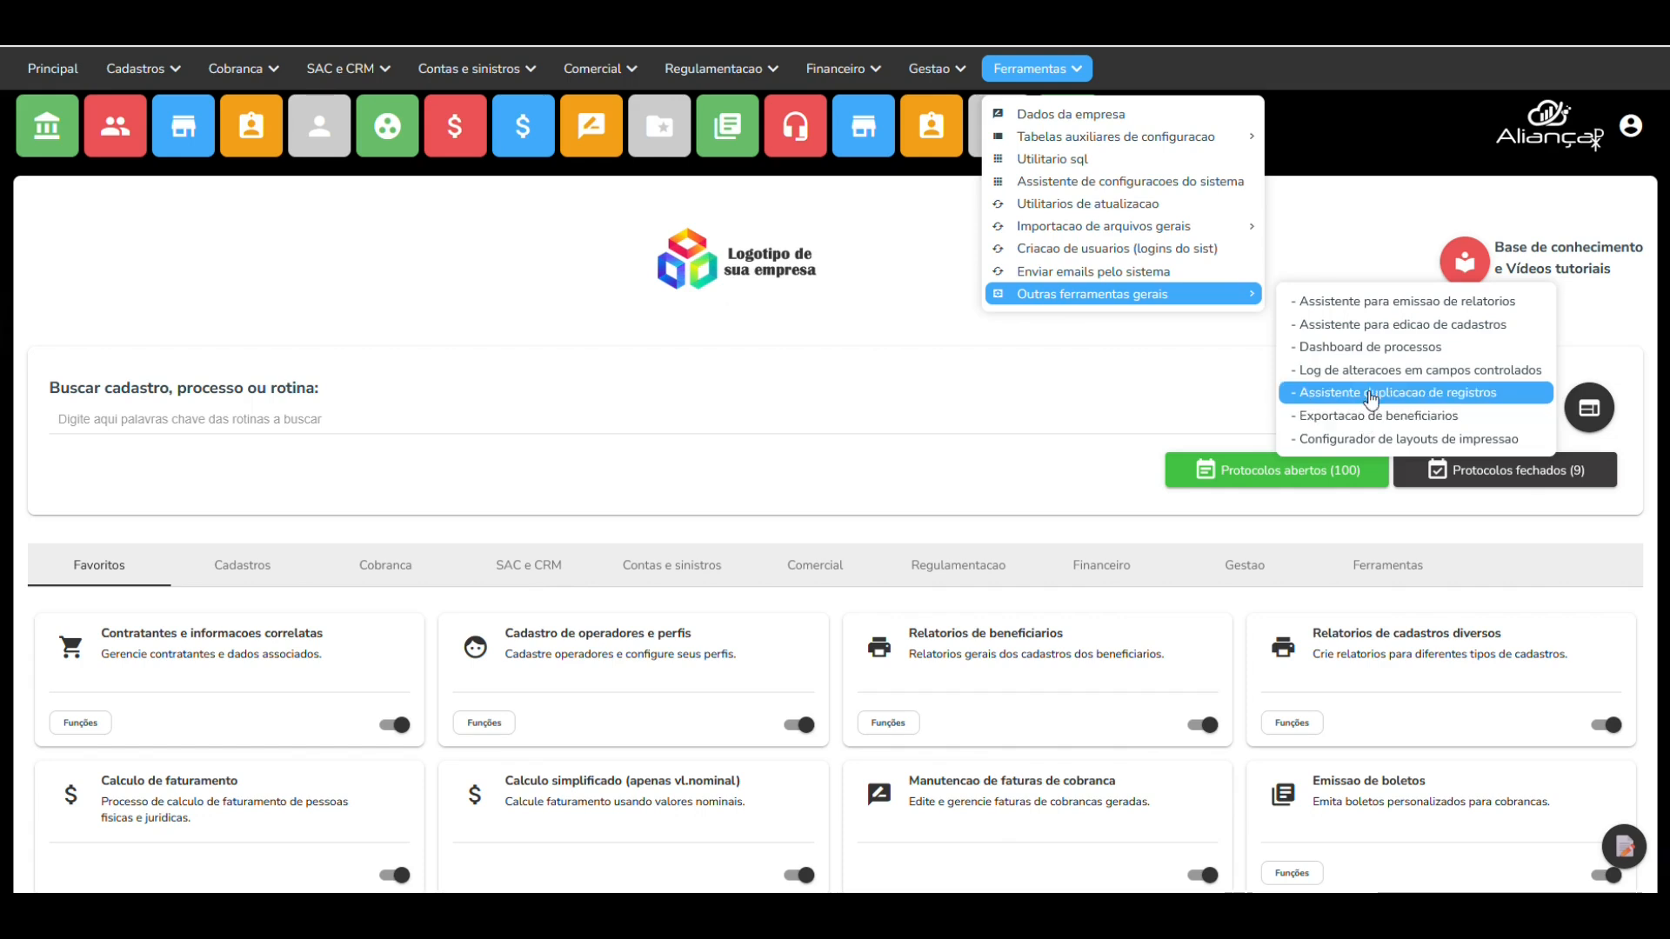
pyautogui.click(1372, 395)
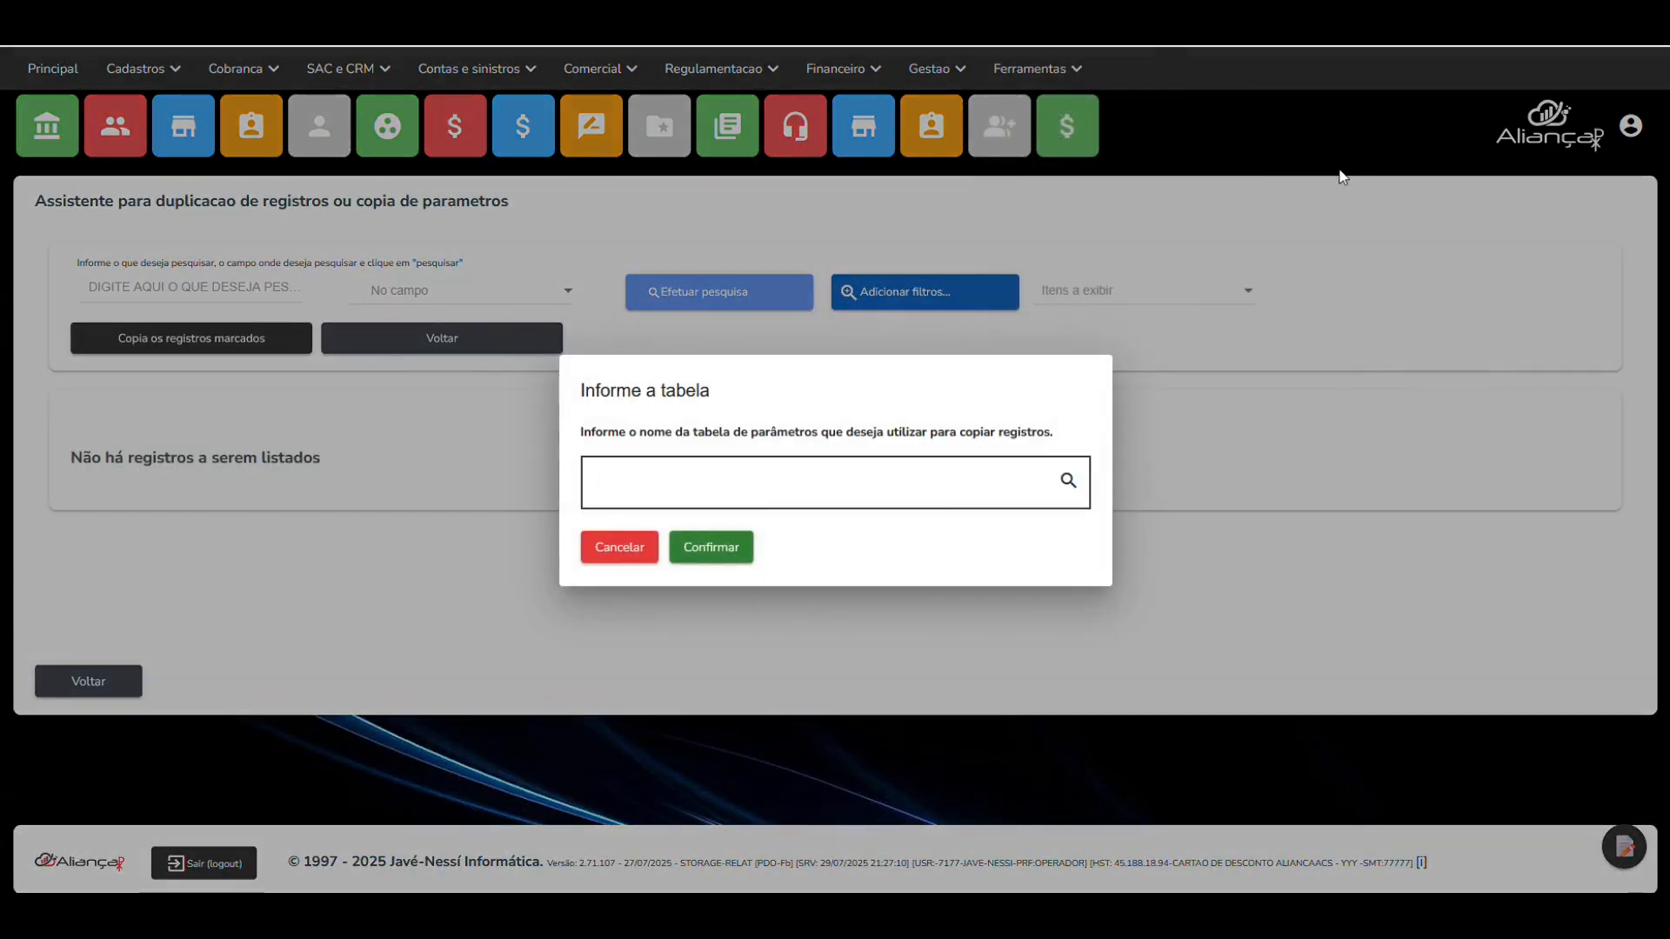
pyautogui.write('PS1032')
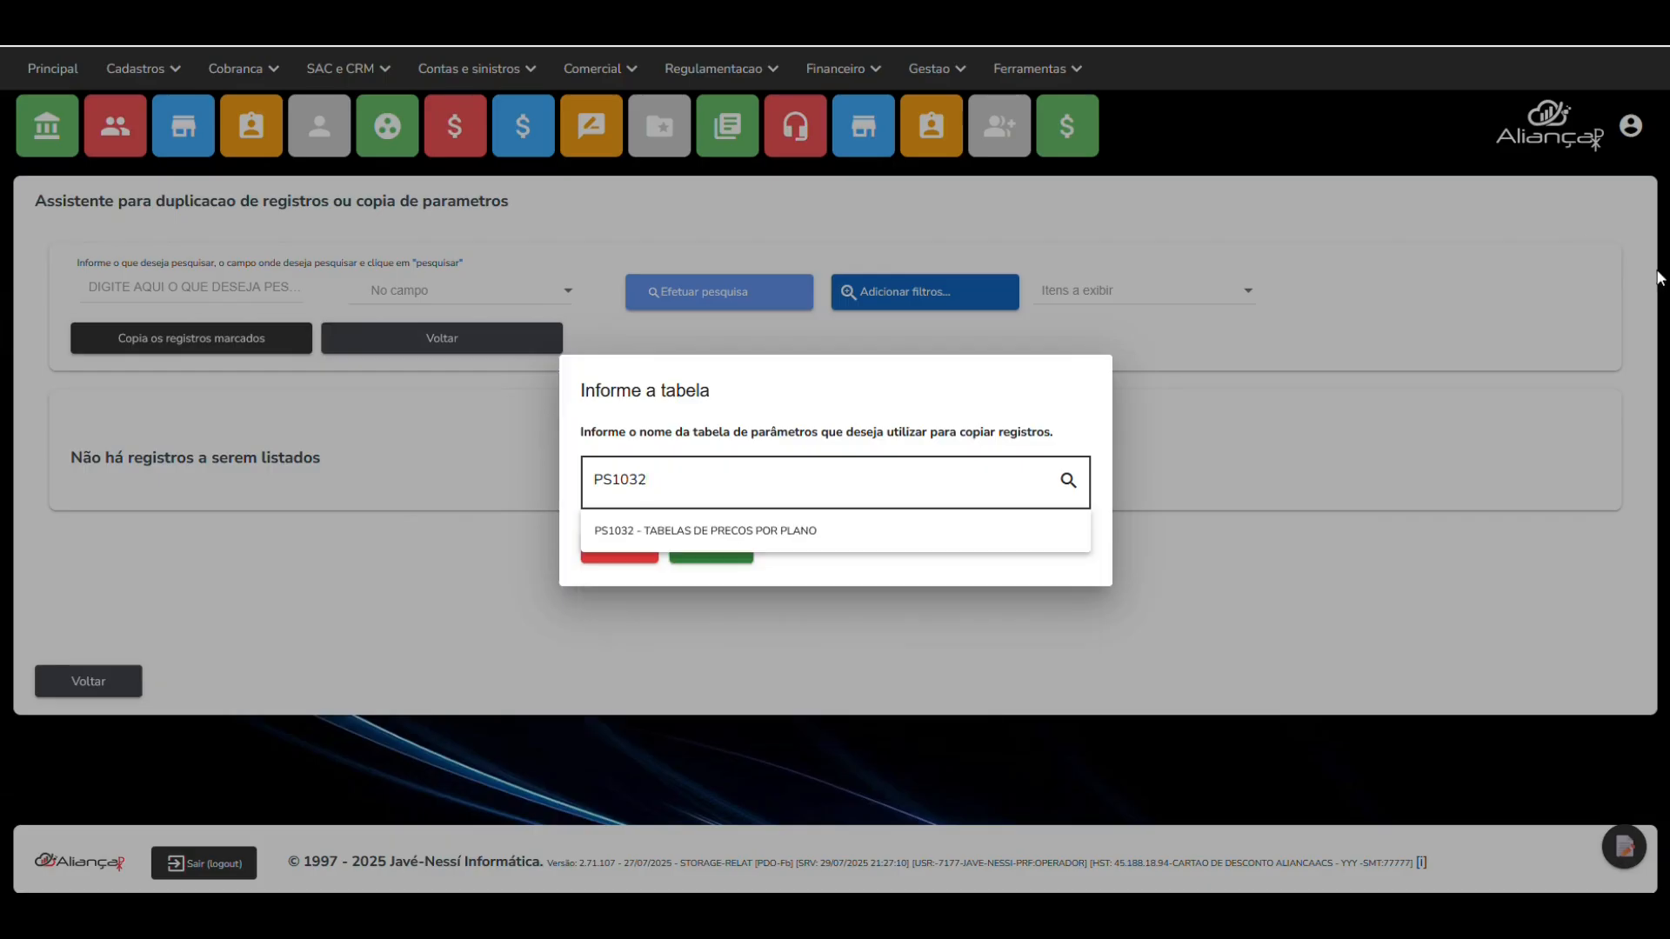
pyautogui.click(691, 531)
pyautogui.click(701, 561)
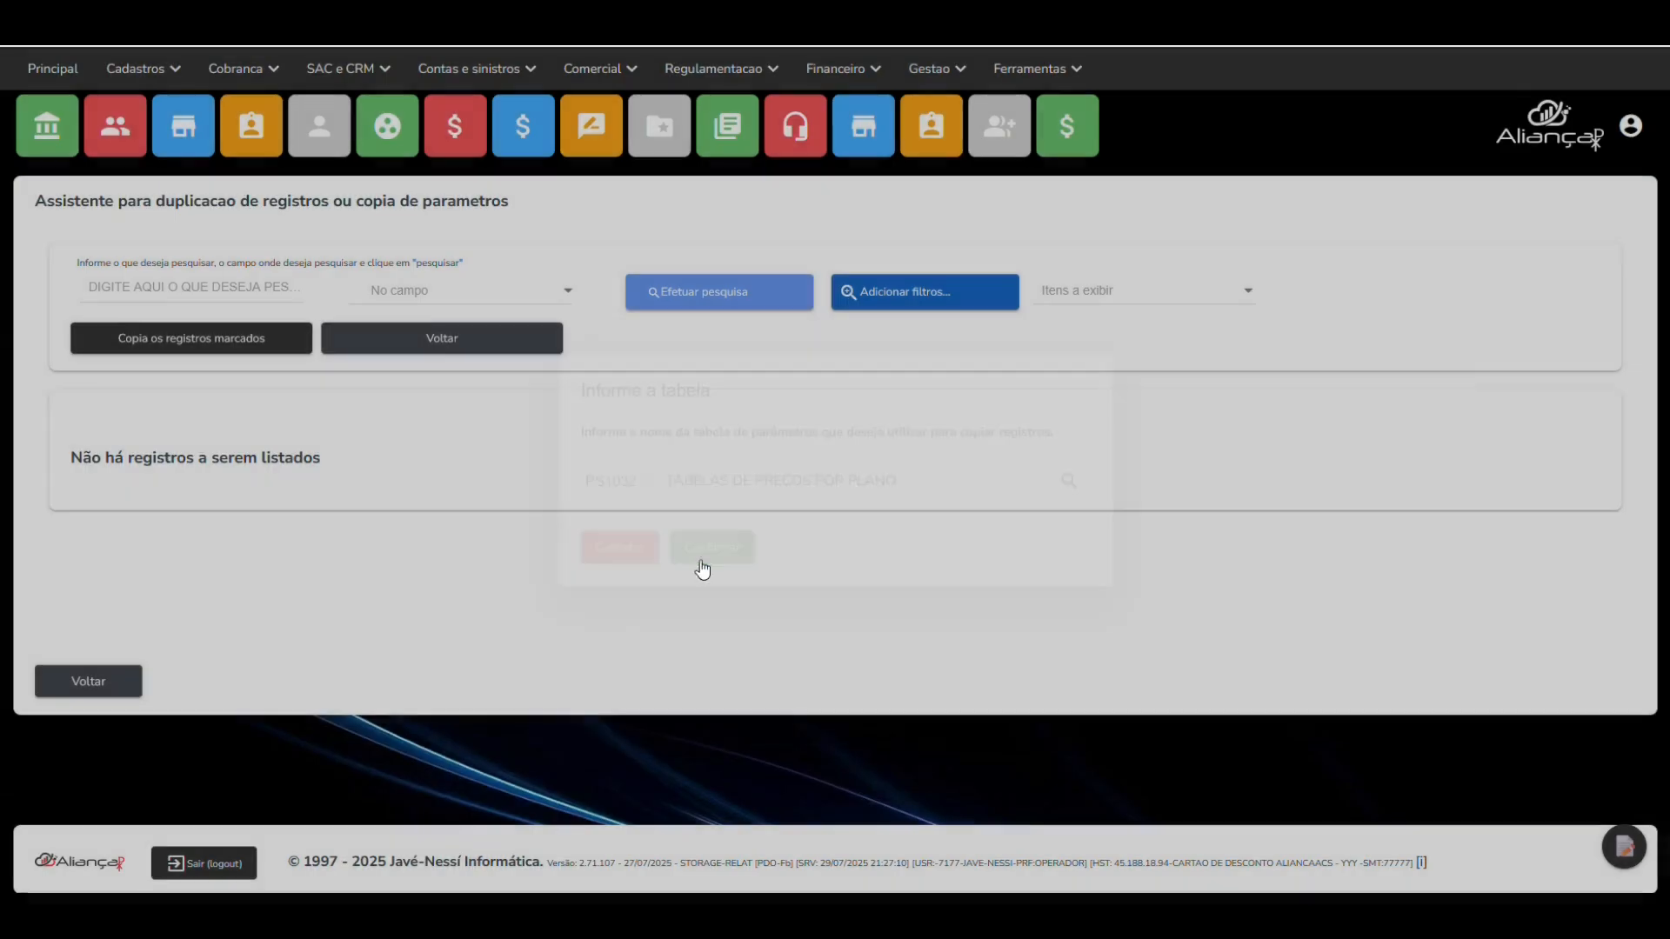
# - Choose CODIGO_PLANO as the key field that generates the new records and dismiss the additional instructions
pyautogui.write('CODI')
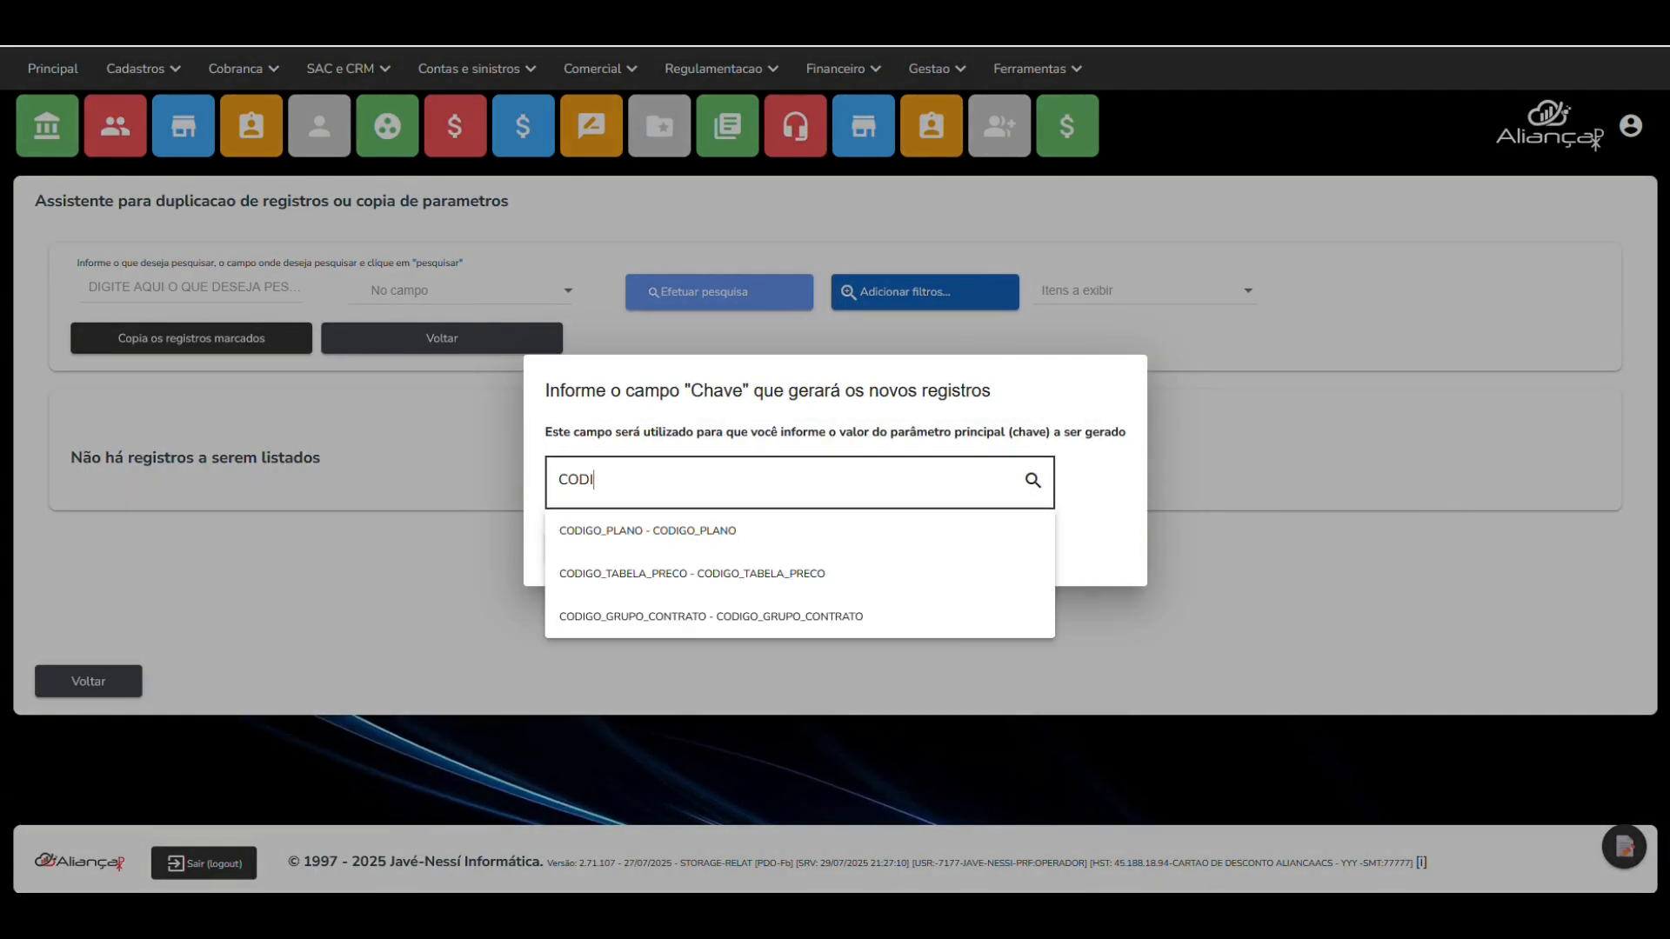
pyautogui.click(706, 533)
pyautogui.click(671, 555)
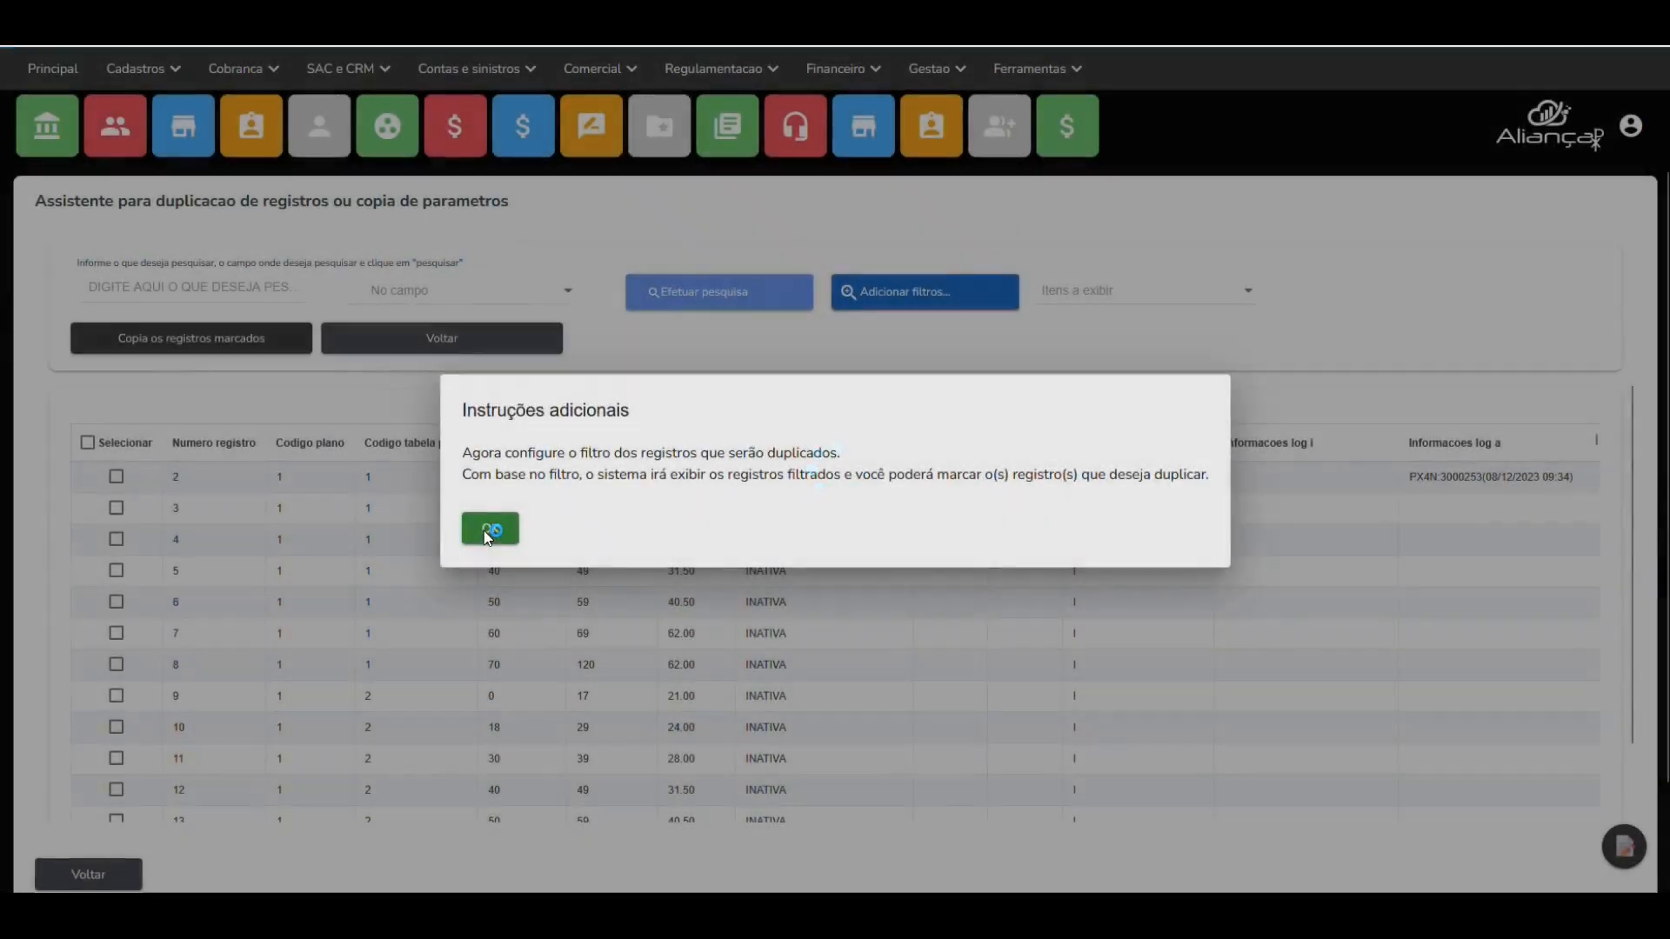
pyautogui.click(488, 530)
# - Filter the plan price records by Codigo plano equal to 1 and look through the list
pyautogui.click(223, 287)
pyautogui.write('1')
pyautogui.click(509, 297)
pyautogui.click(431, 357)
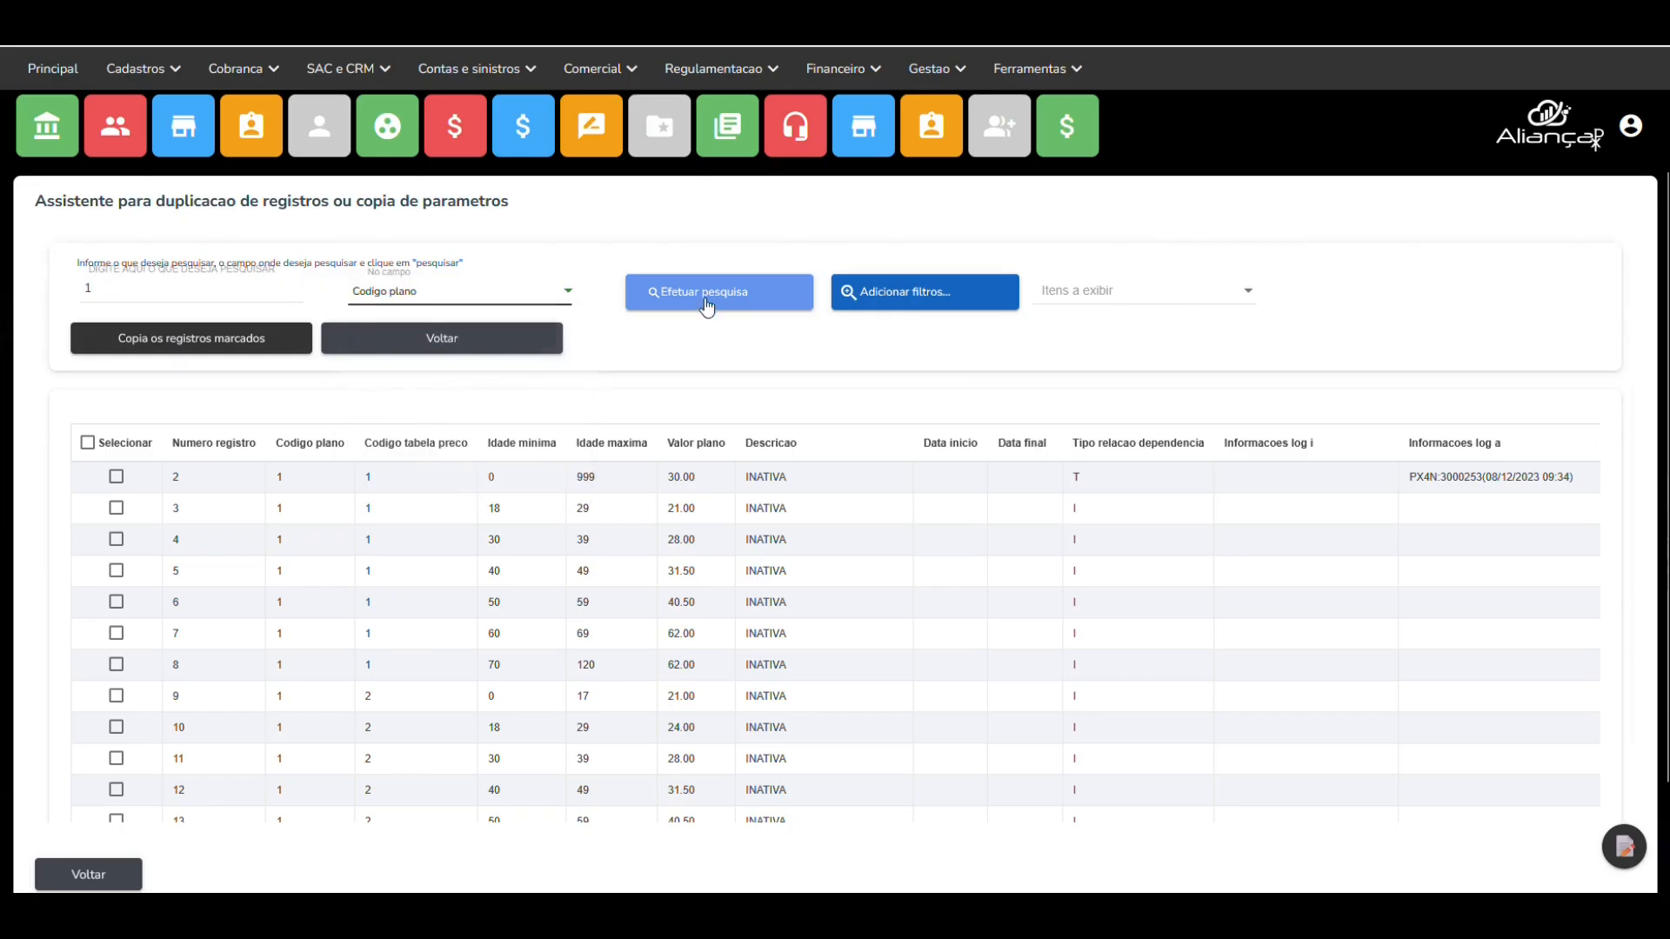
pyautogui.click(706, 291)
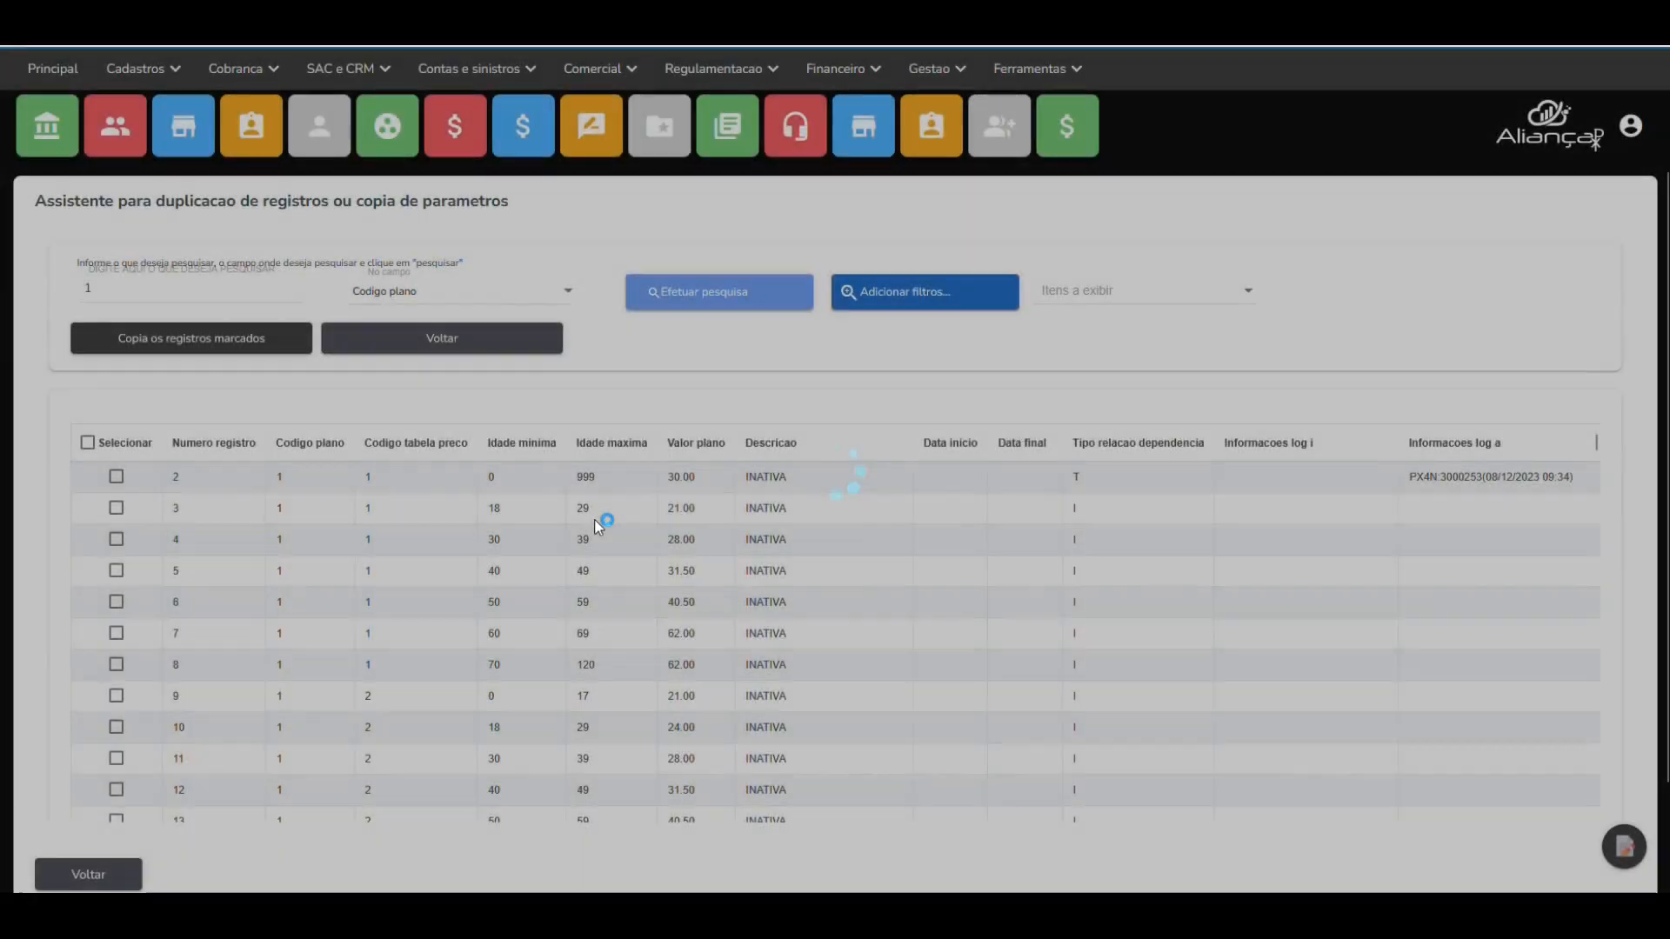
pyautogui.scroll(-2, 413, 586)
pyautogui.scroll(2, 417, 584)
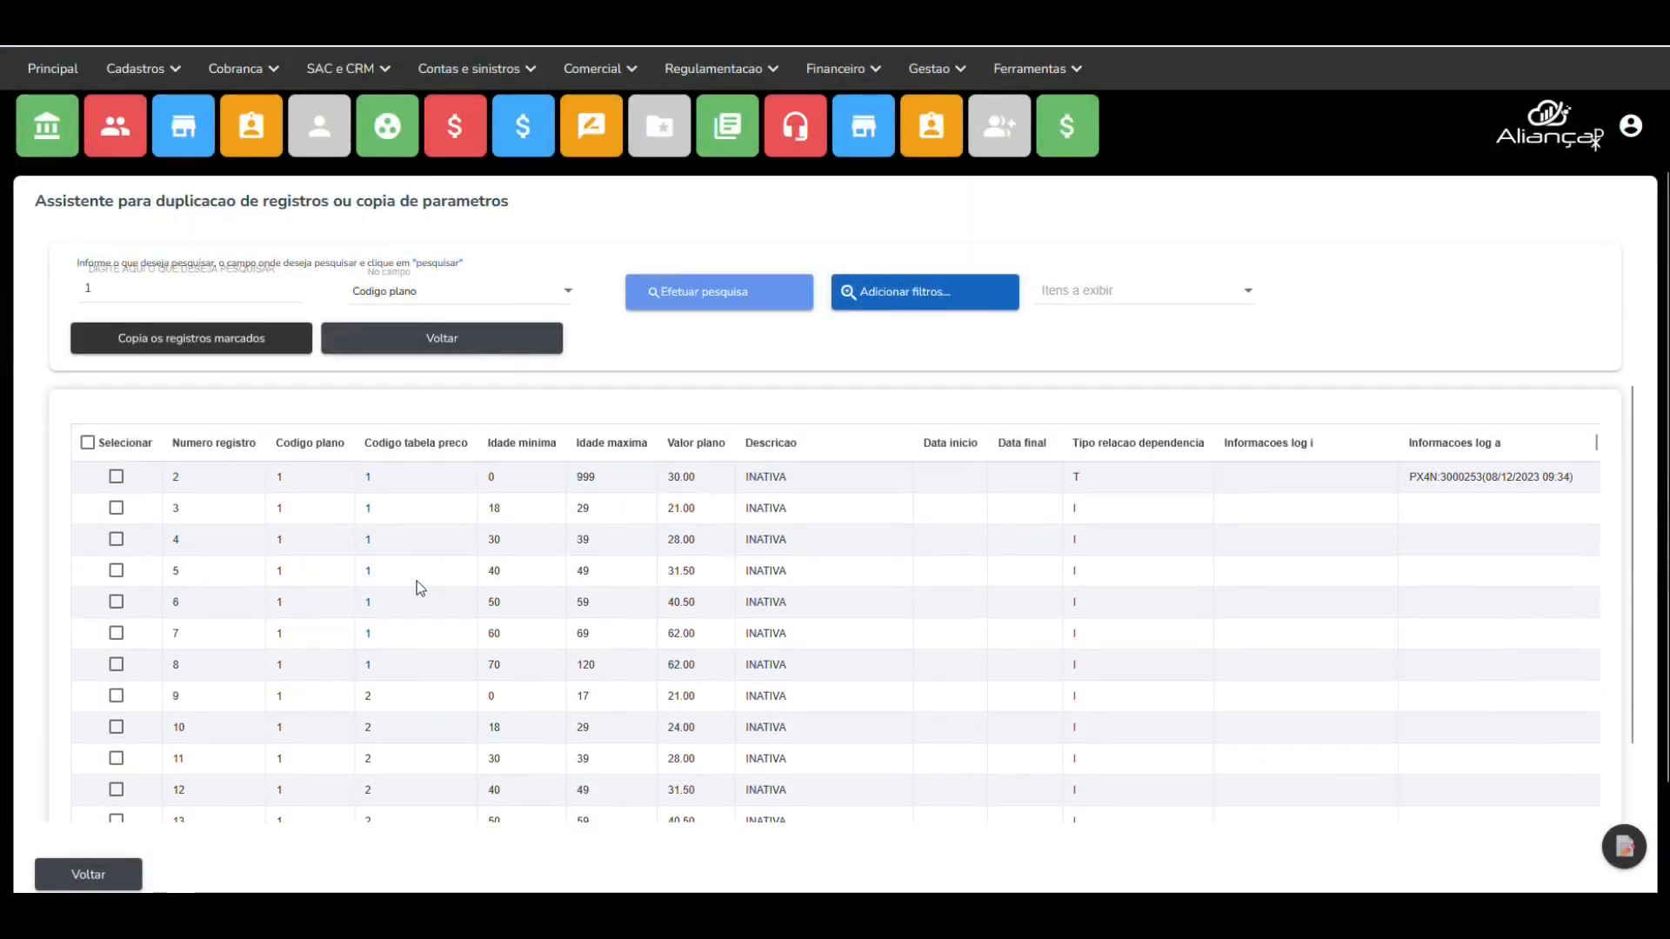
# - Mark all filtered records and start copying them with key value 2, cancel the copy at the parameter prompt and dismiss the messages
pyautogui.click(87, 443)
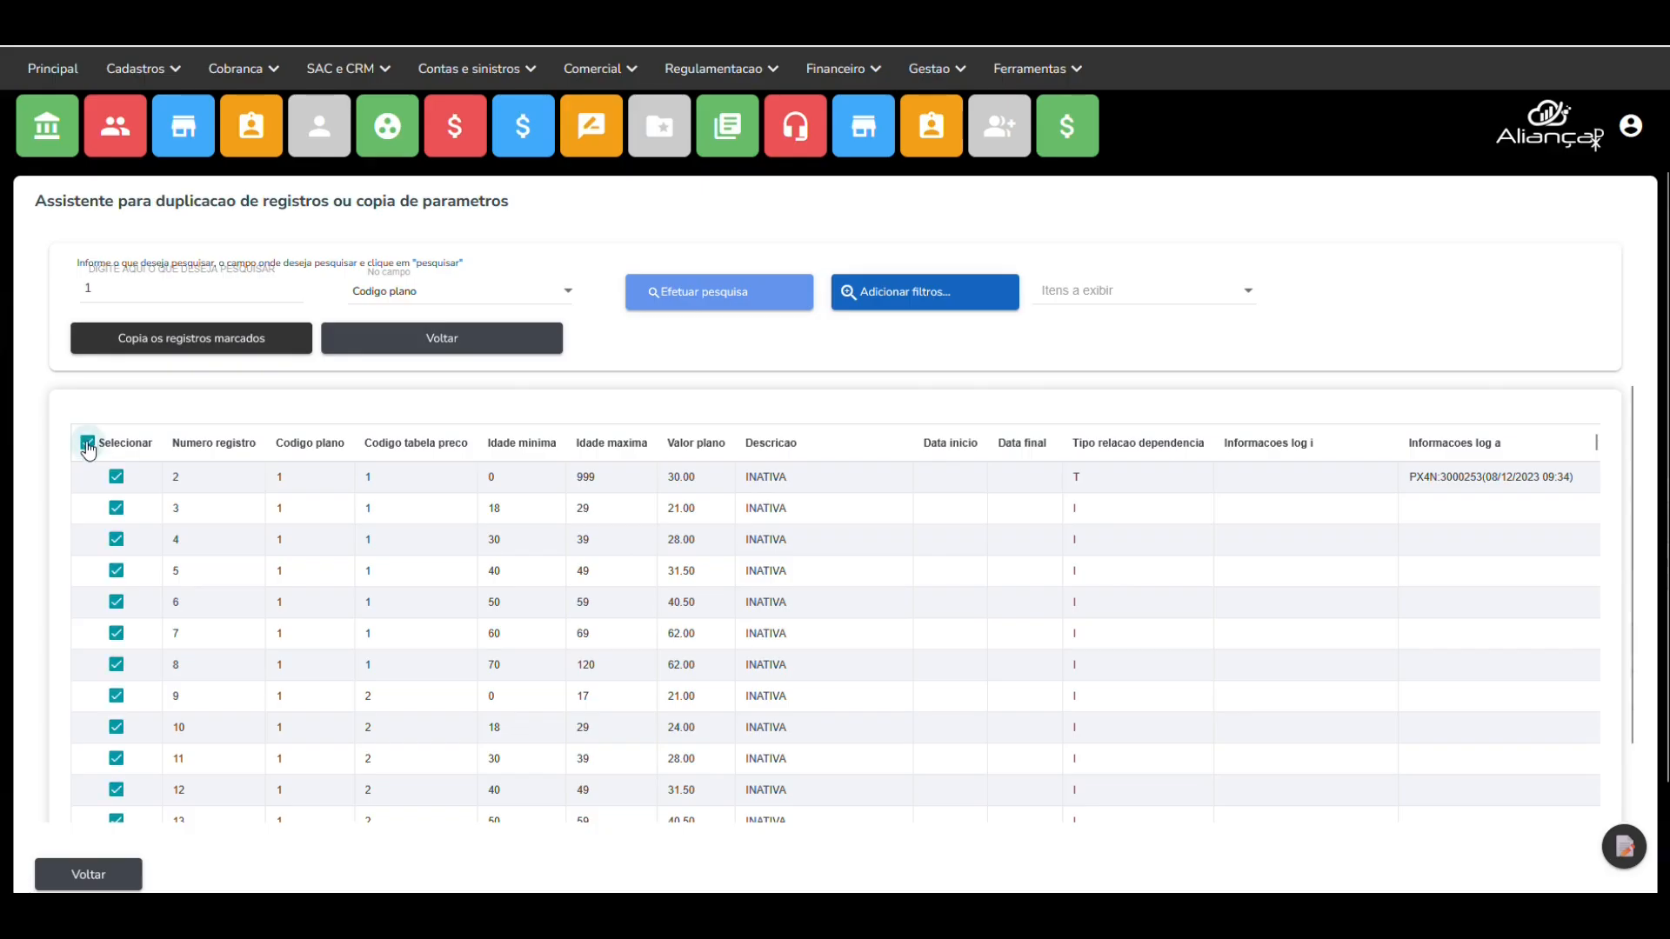
pyautogui.click(224, 346)
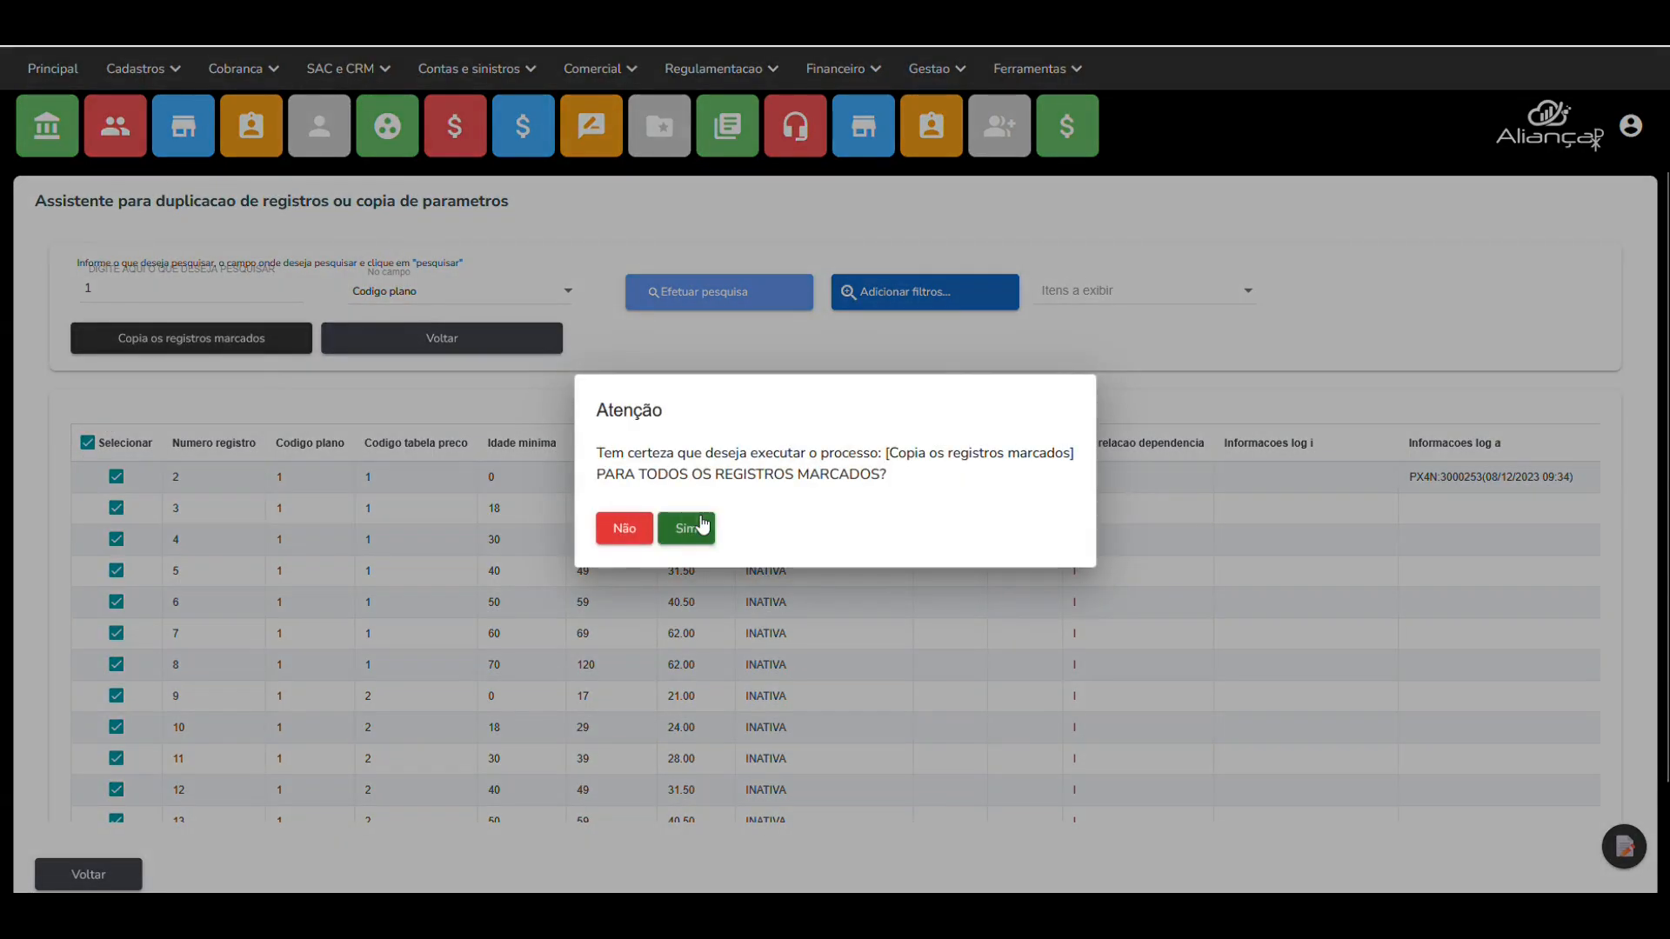
pyautogui.click(689, 526)
pyautogui.write('2')
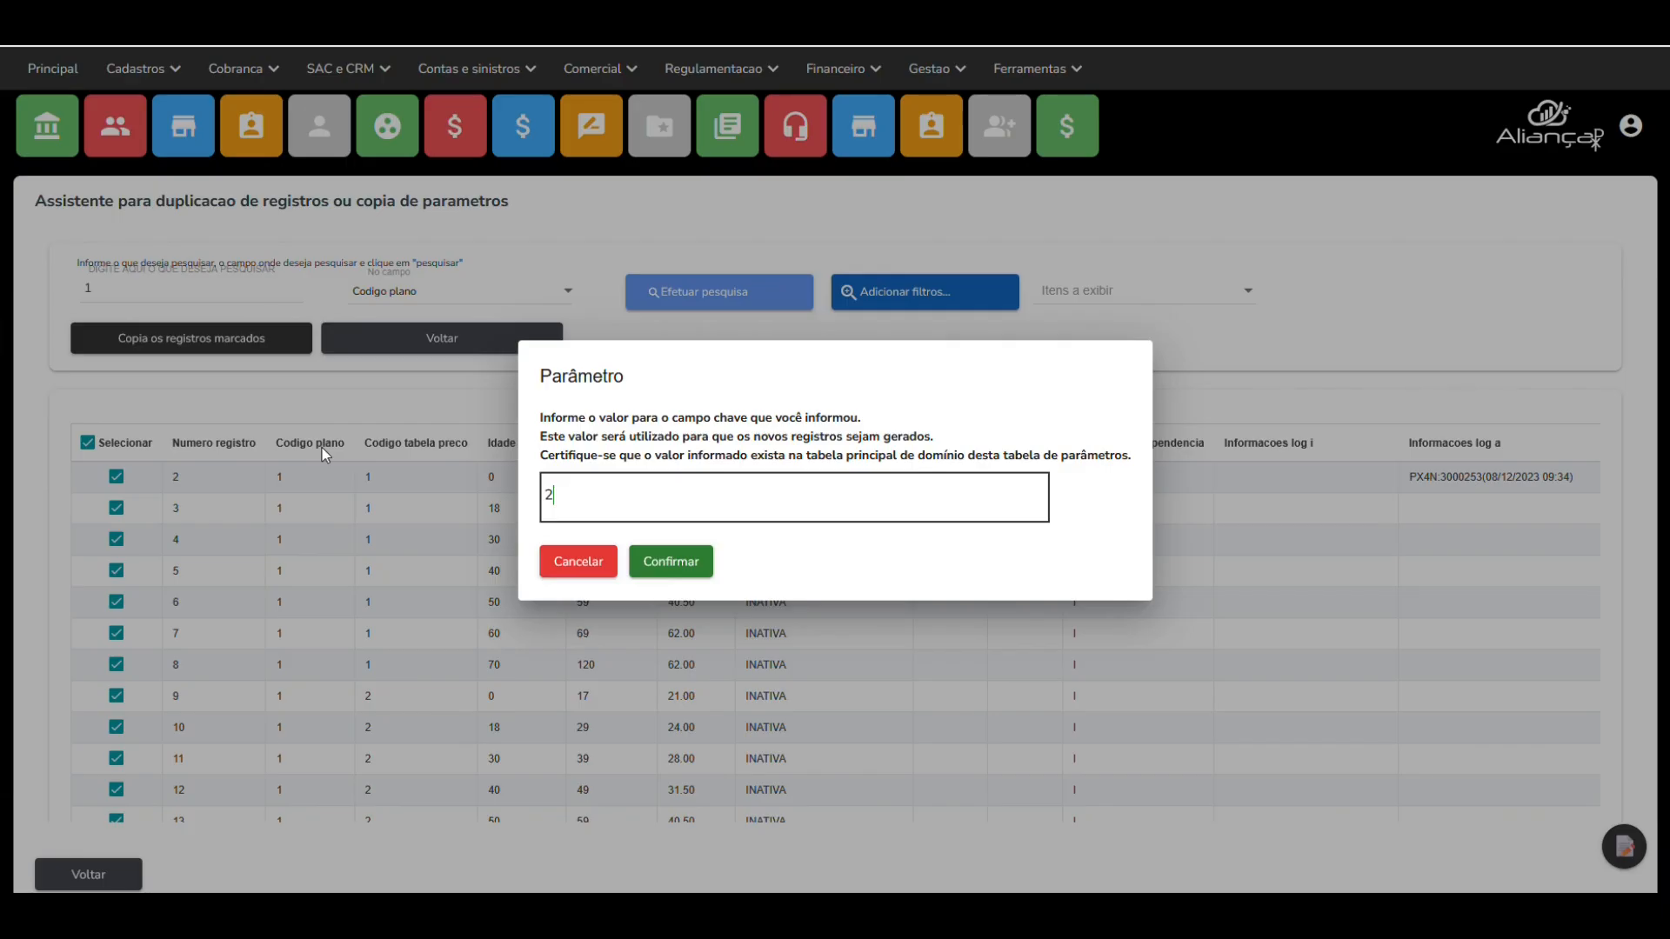
pyautogui.click(582, 576)
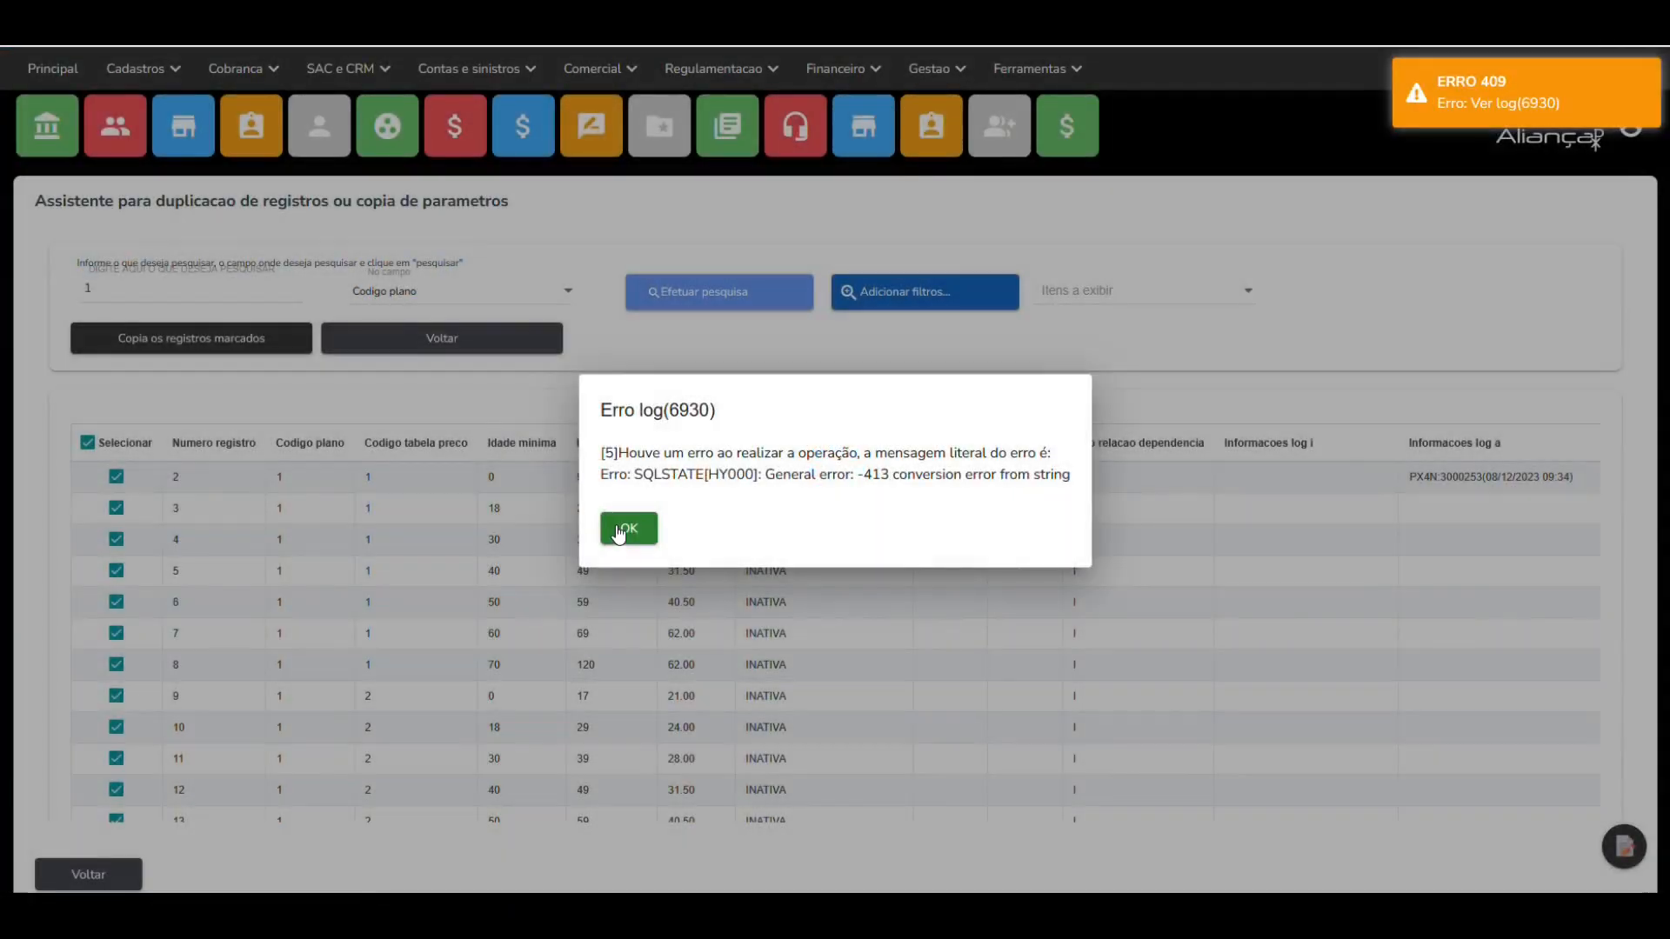
pyautogui.click(619, 530)
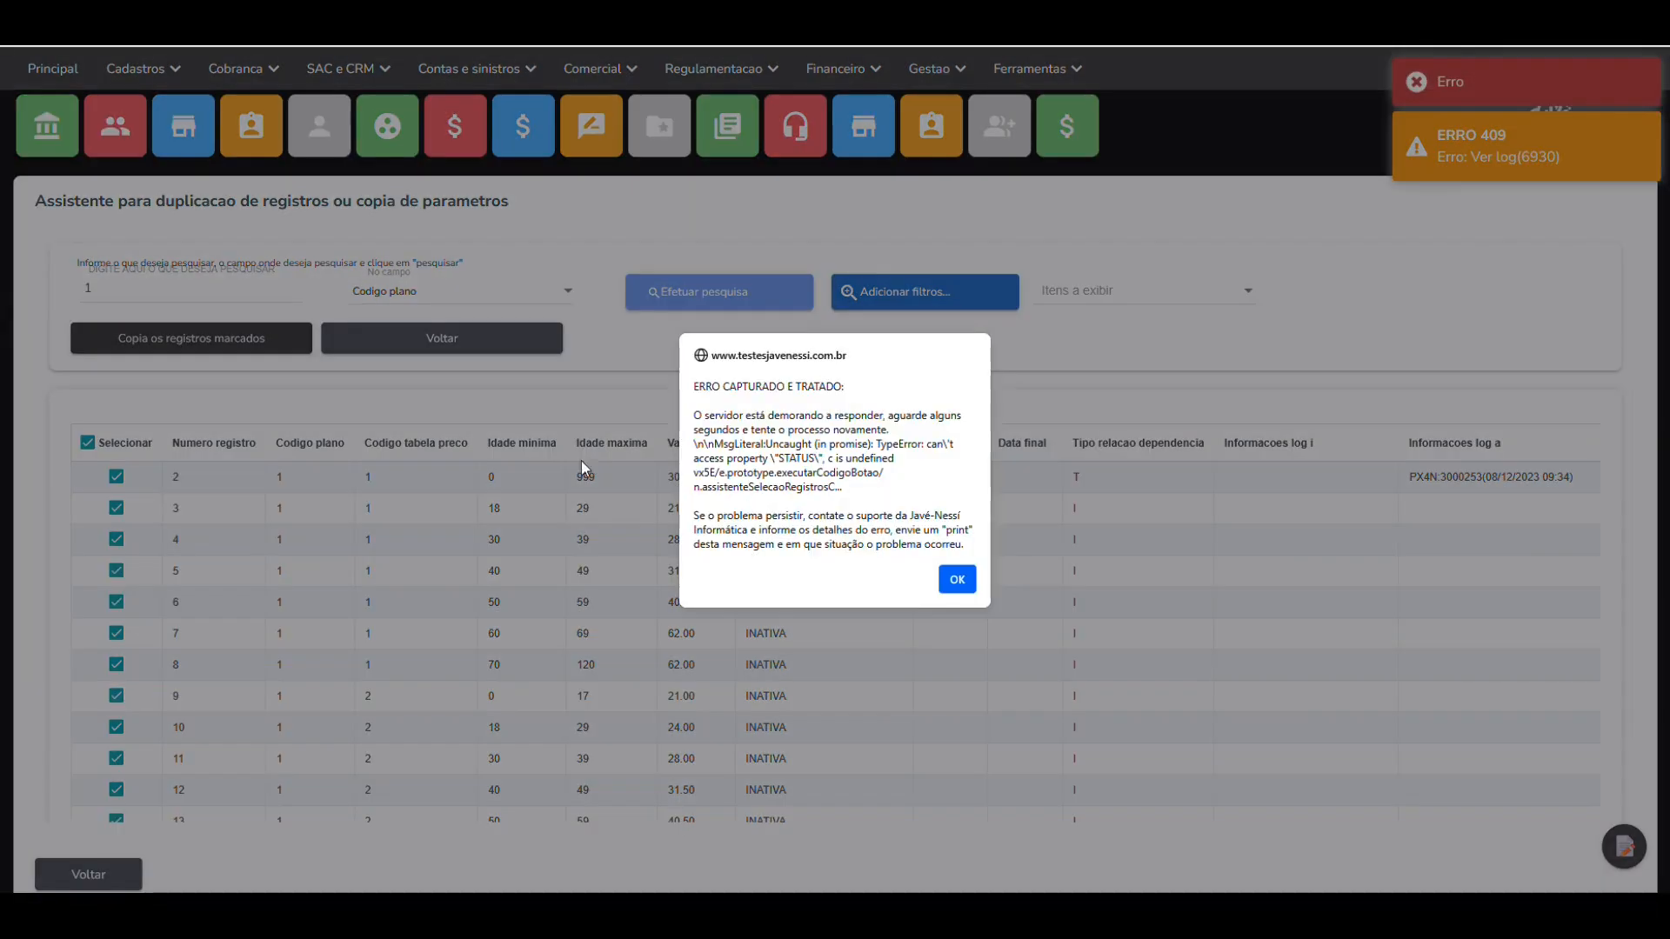
pyautogui.click(957, 579)
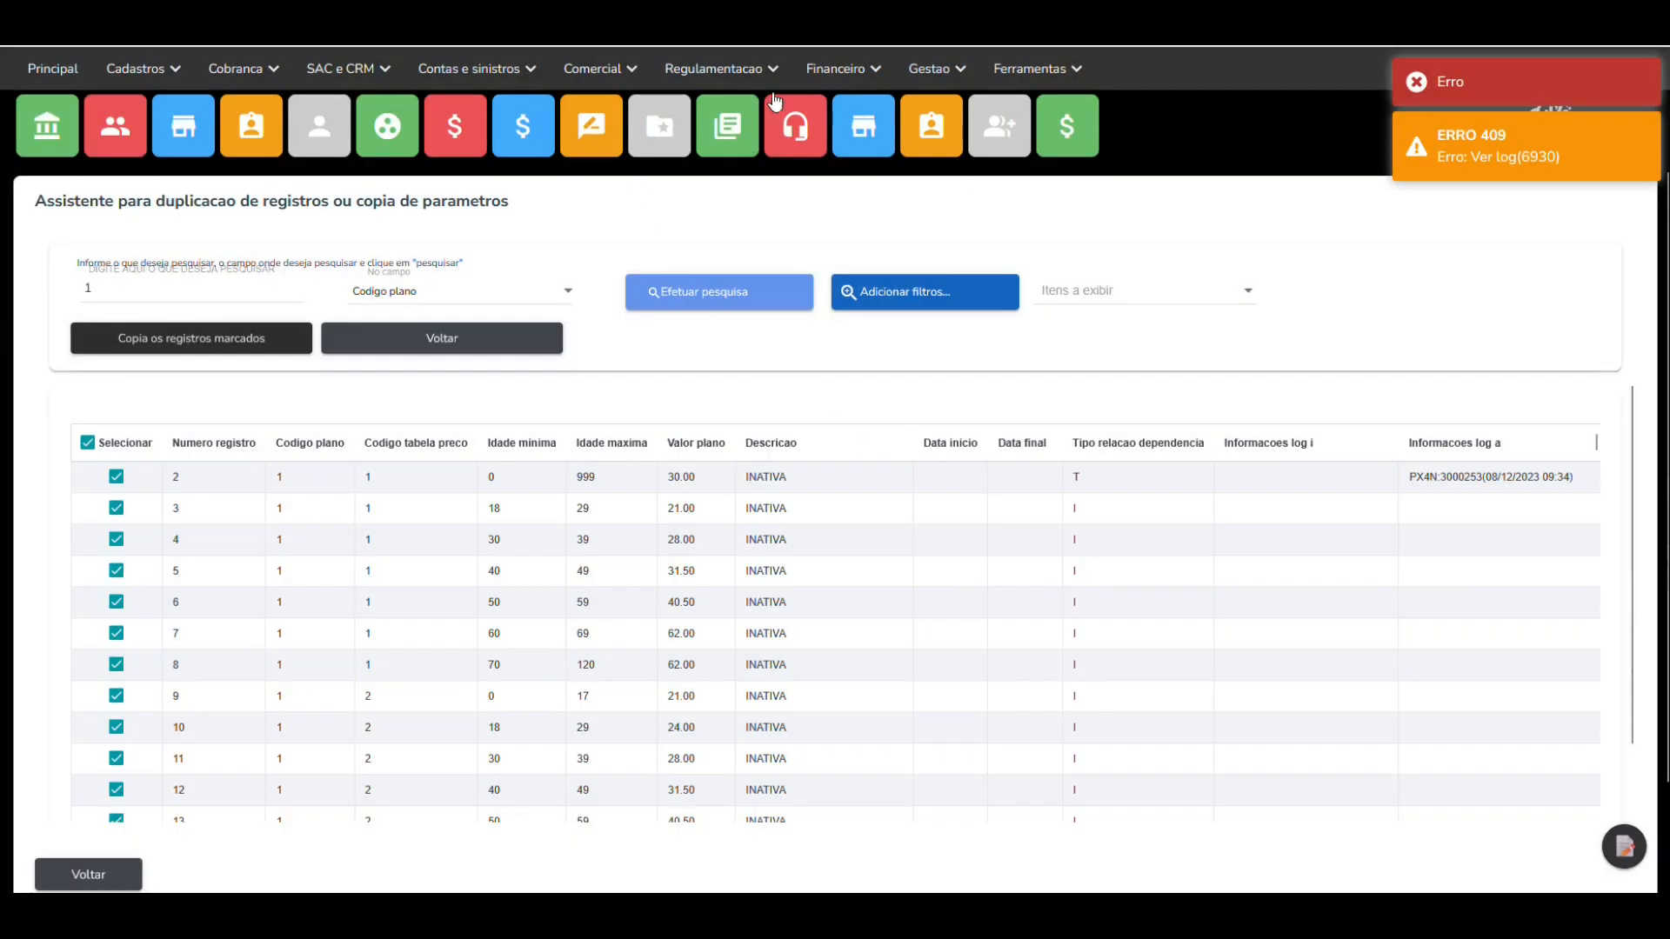
# - View the beneficiary export routine (Exportacao de beneficiarios) with its layout and filter fields, and return to the main page
pyautogui.click(1021, 71)
pyautogui.moveTo(1087, 293)
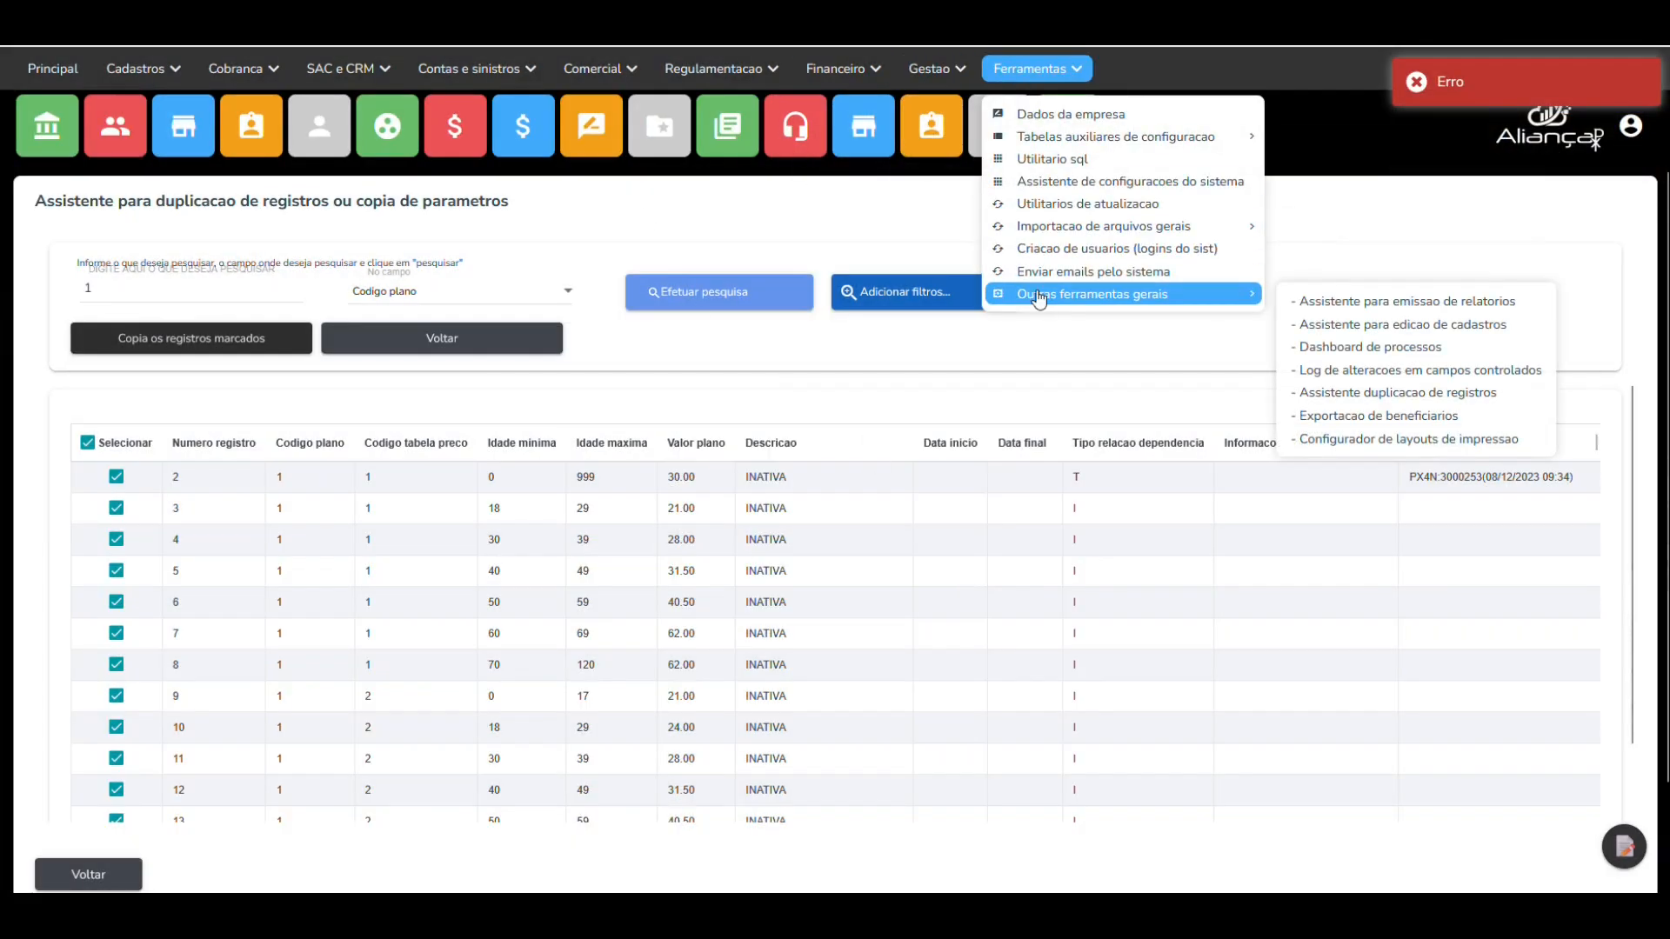
pyautogui.click(1361, 417)
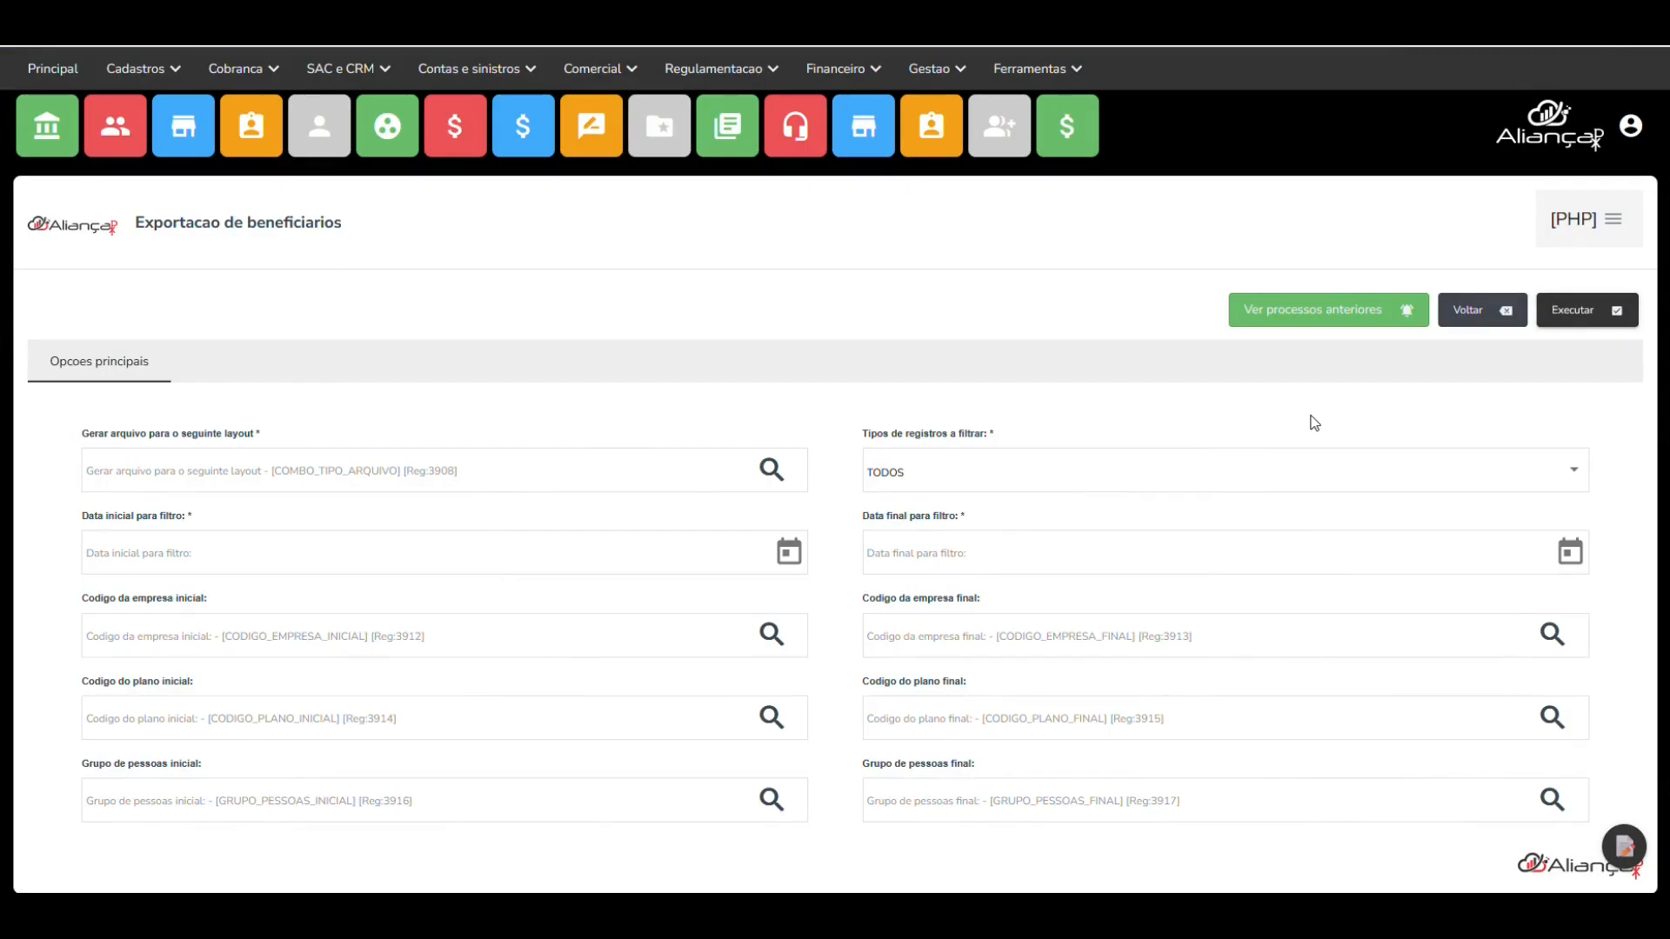
pyautogui.click(553, 473)
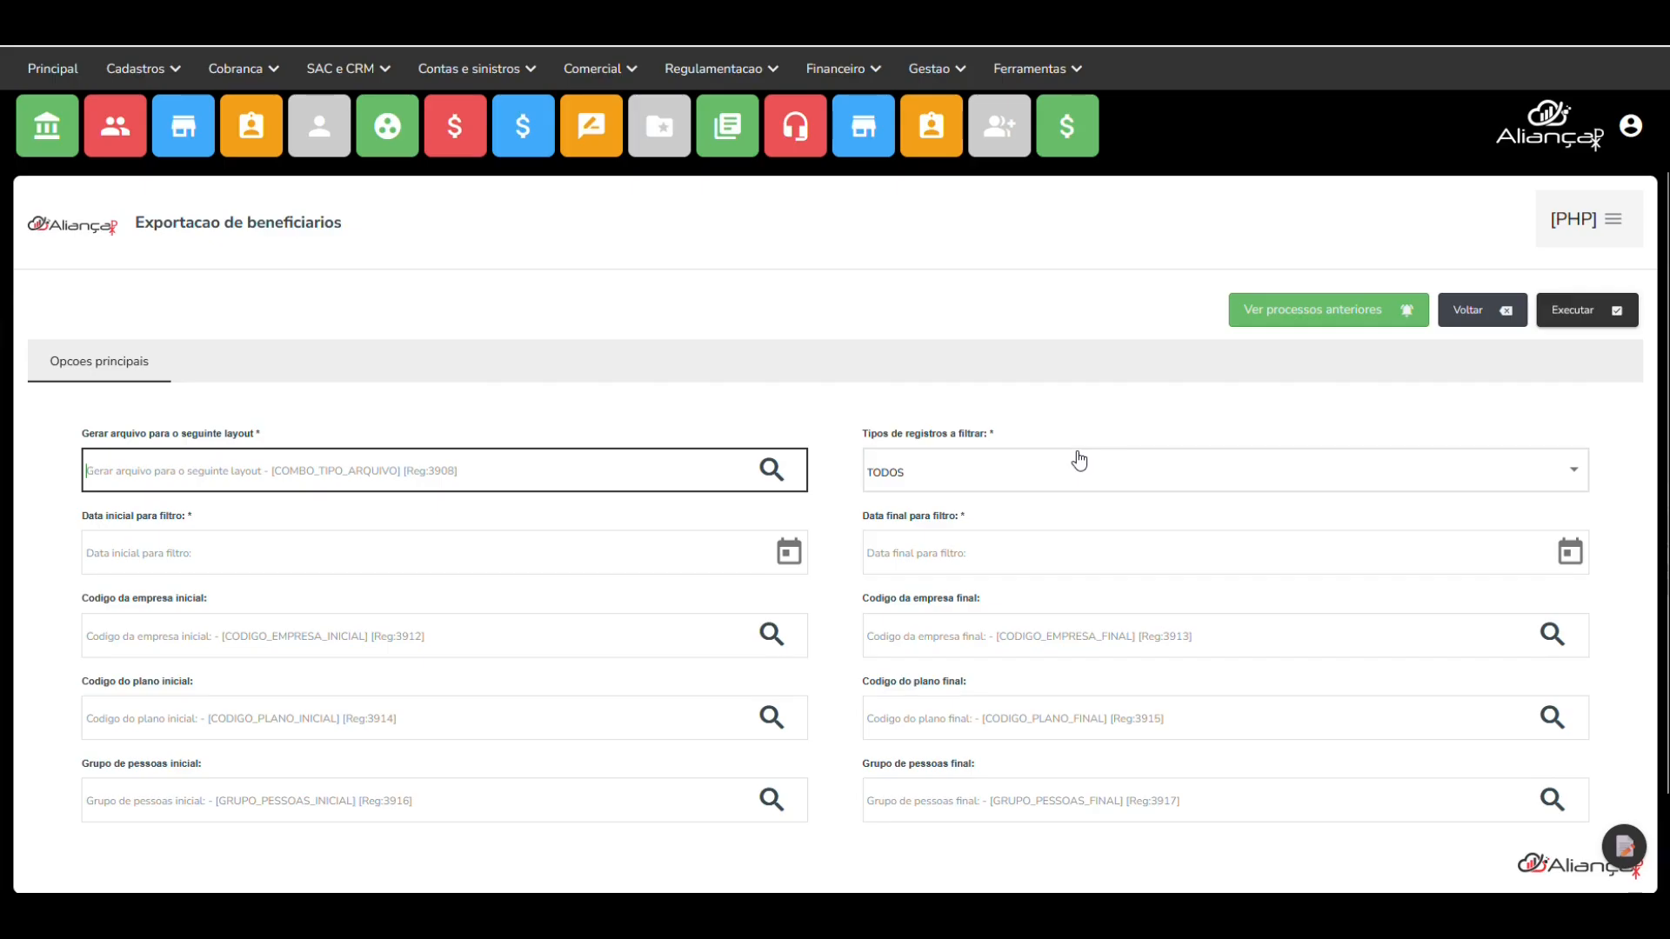
pyautogui.click(51, 125)
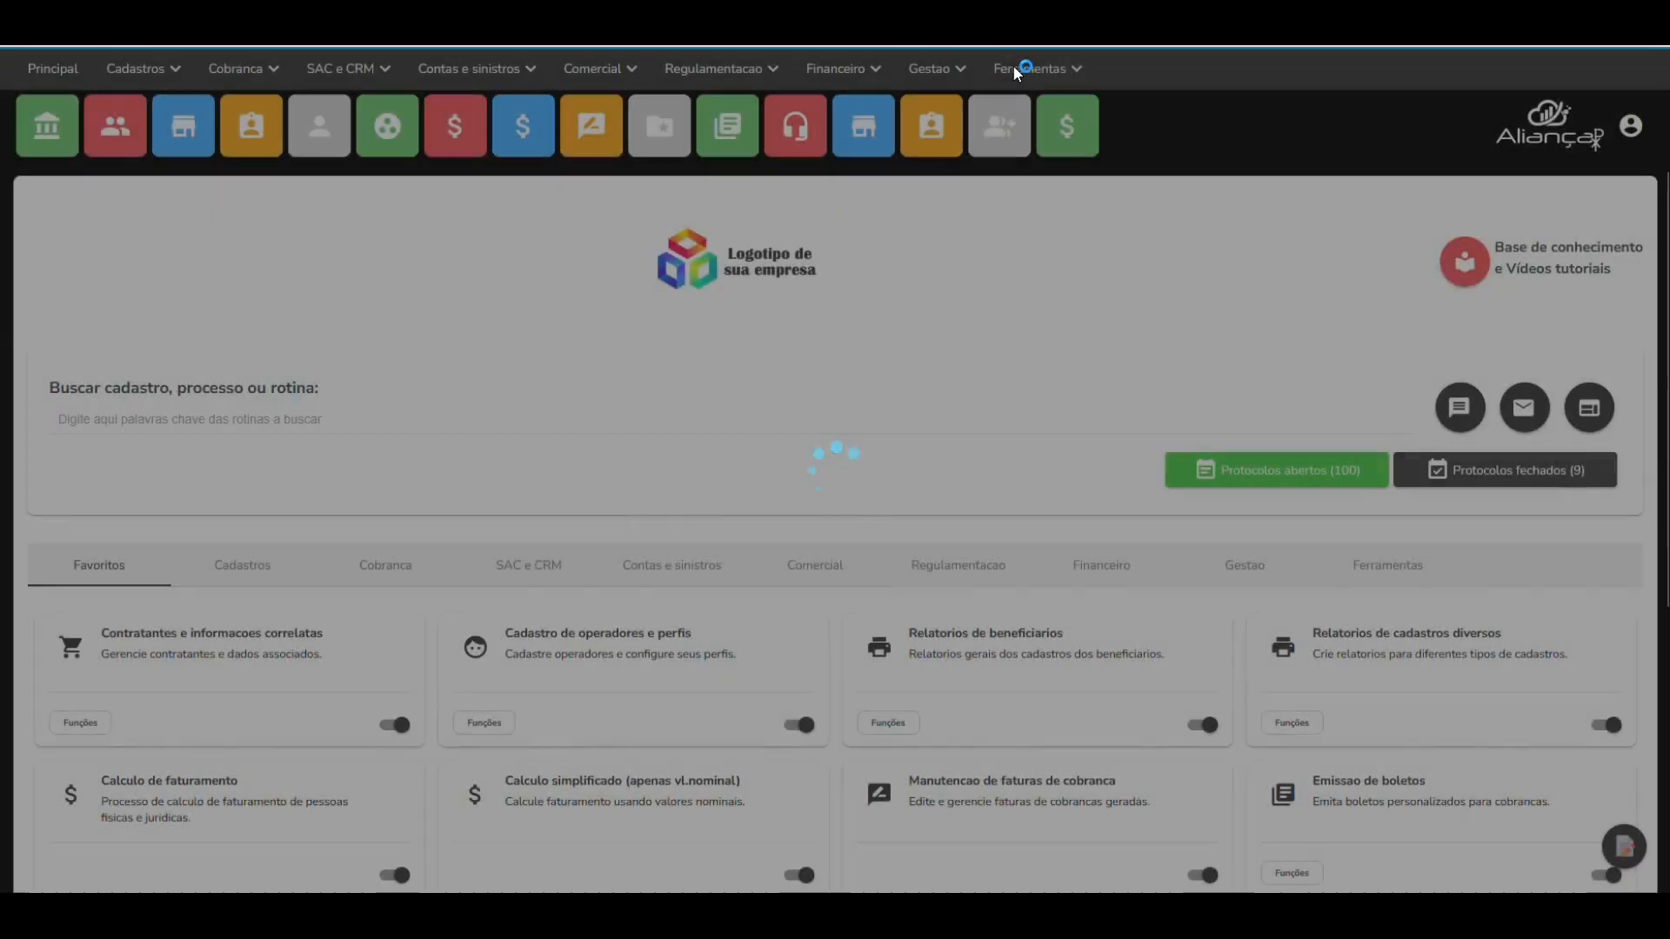
# - Open the Configurador de layouts de impressao, view Página 1 of the Impressao boleto SICRED layout, and return to the main page
pyautogui.click(1026, 68)
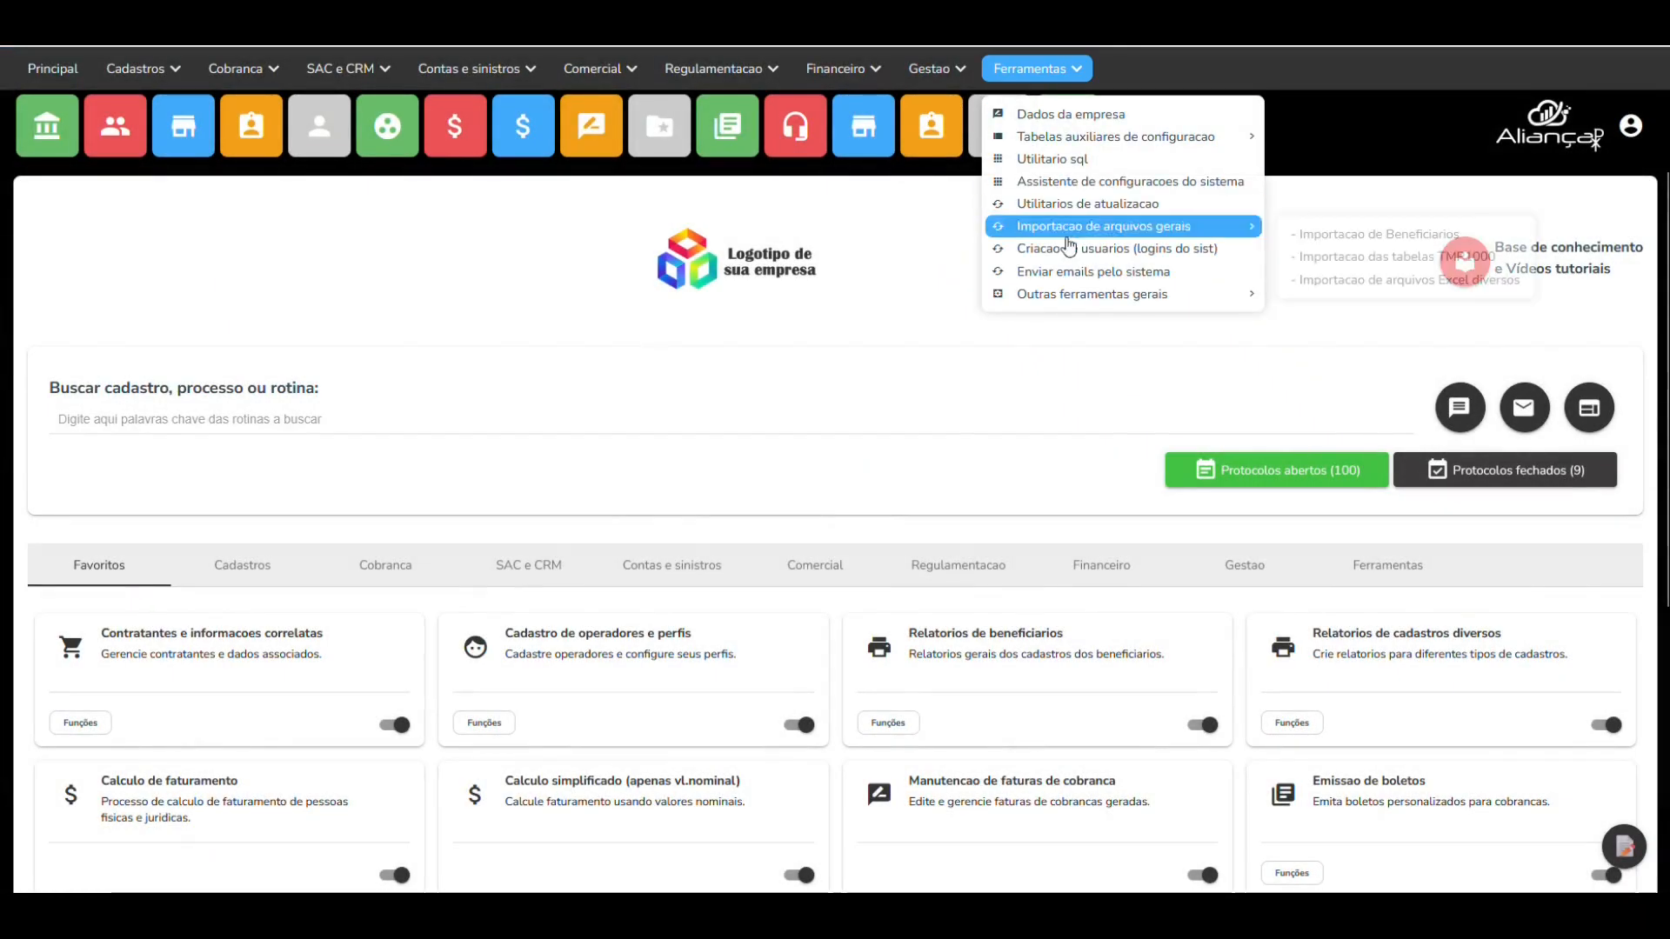
pyautogui.moveTo(1129, 294)
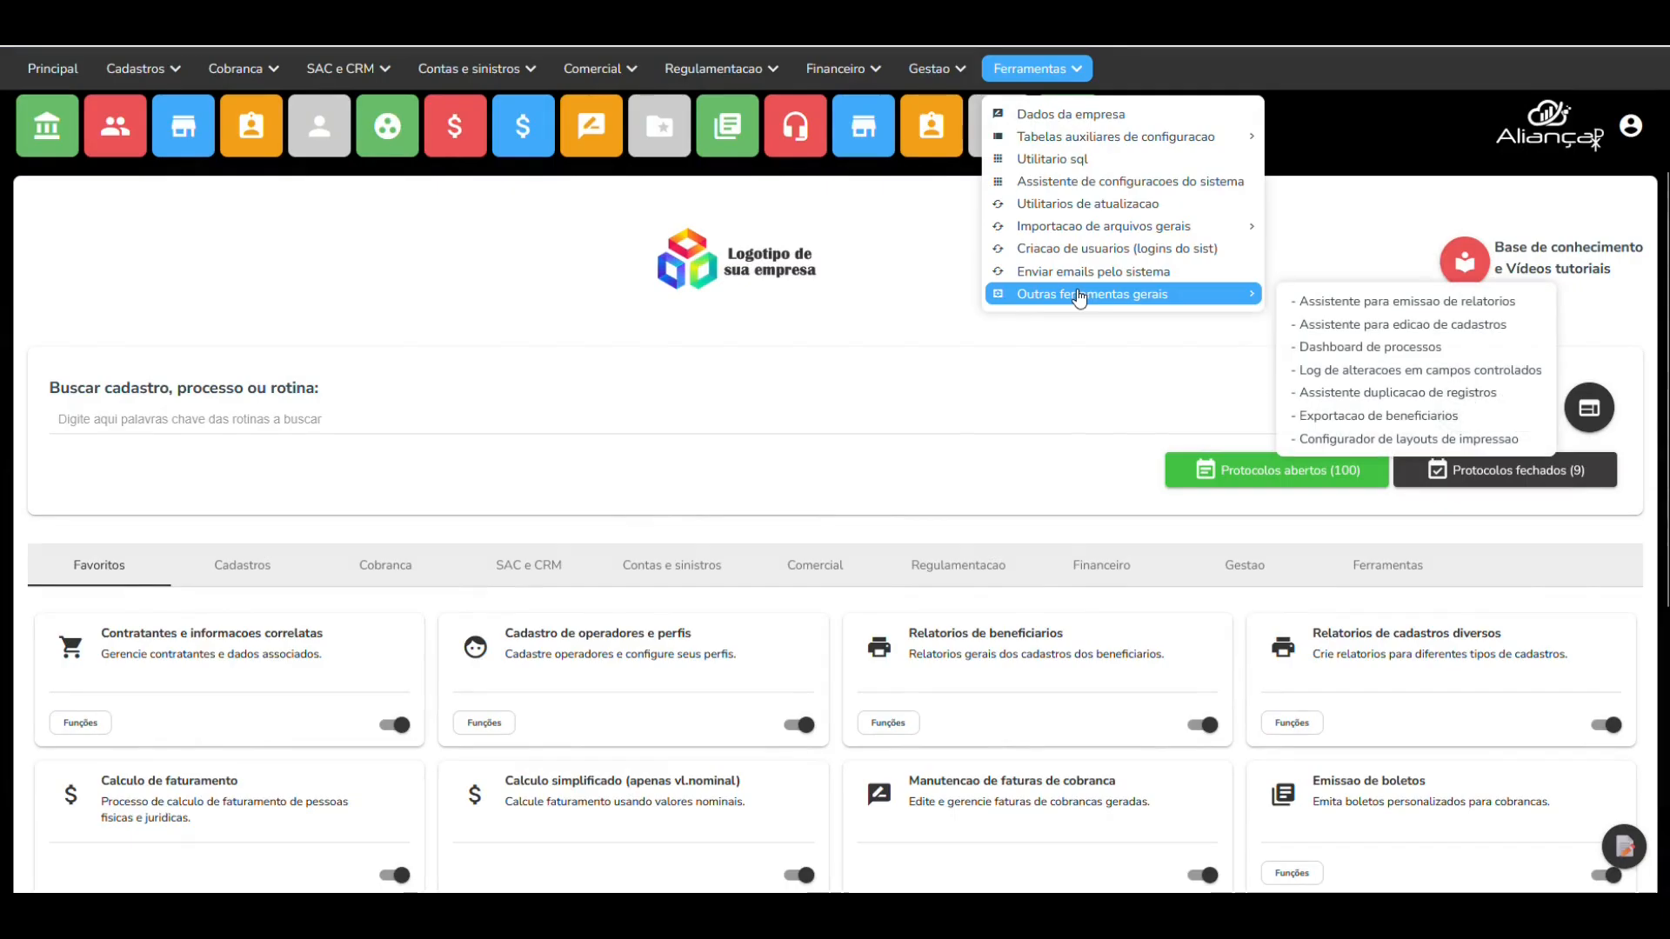
pyautogui.click(1389, 441)
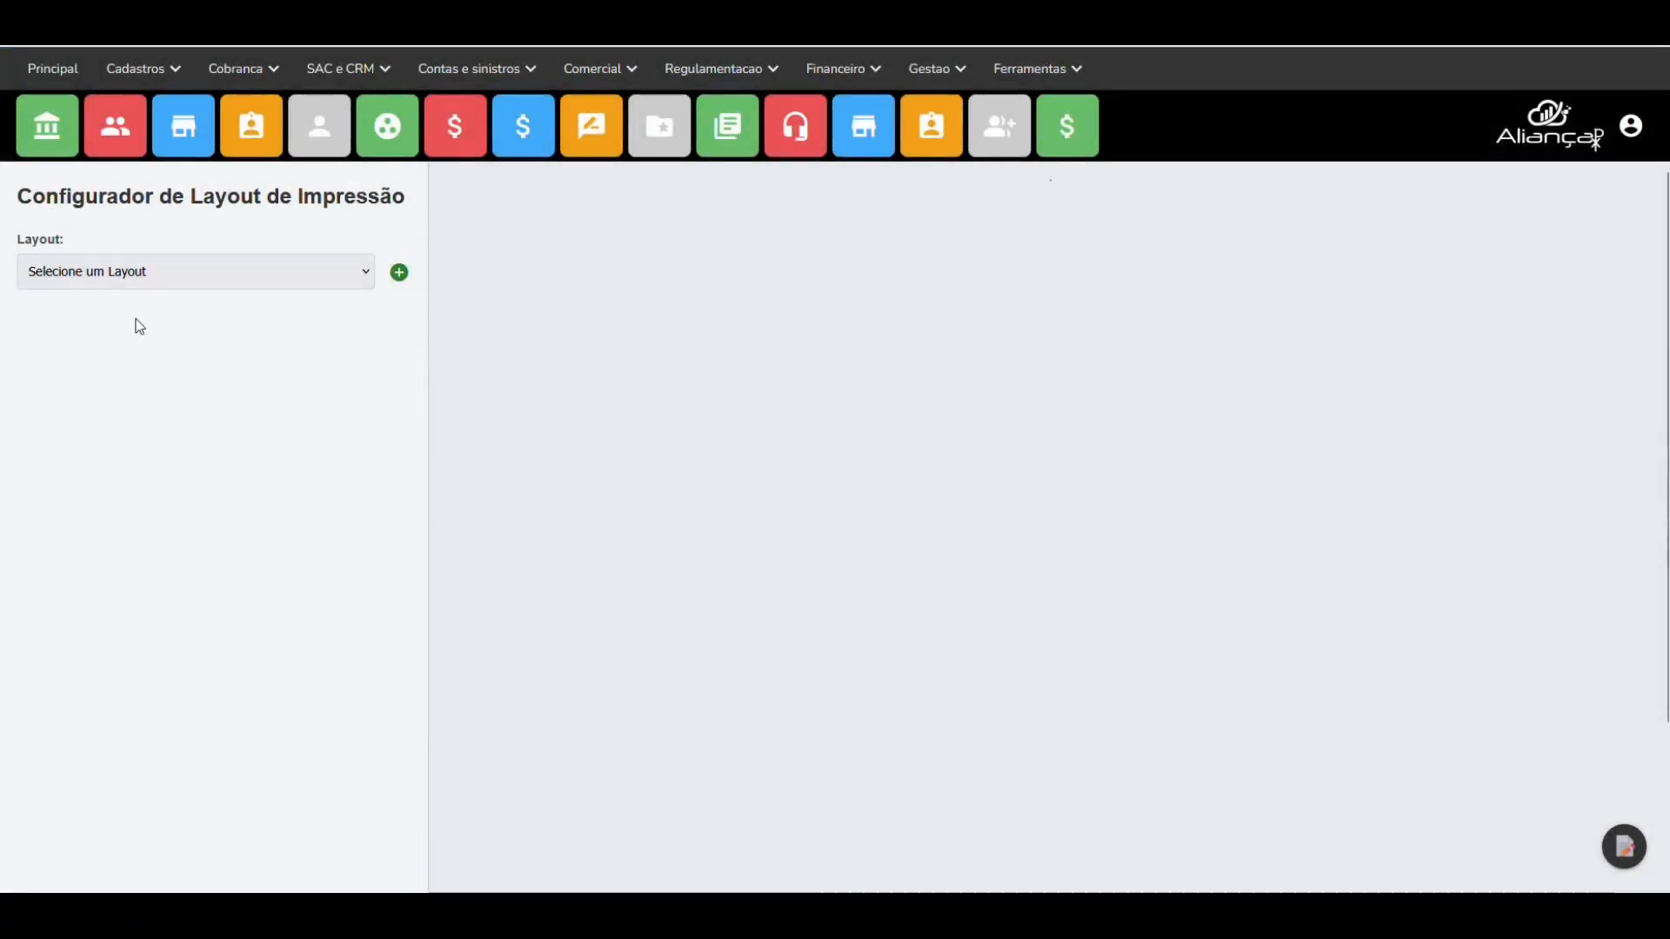
pyautogui.click(148, 275)
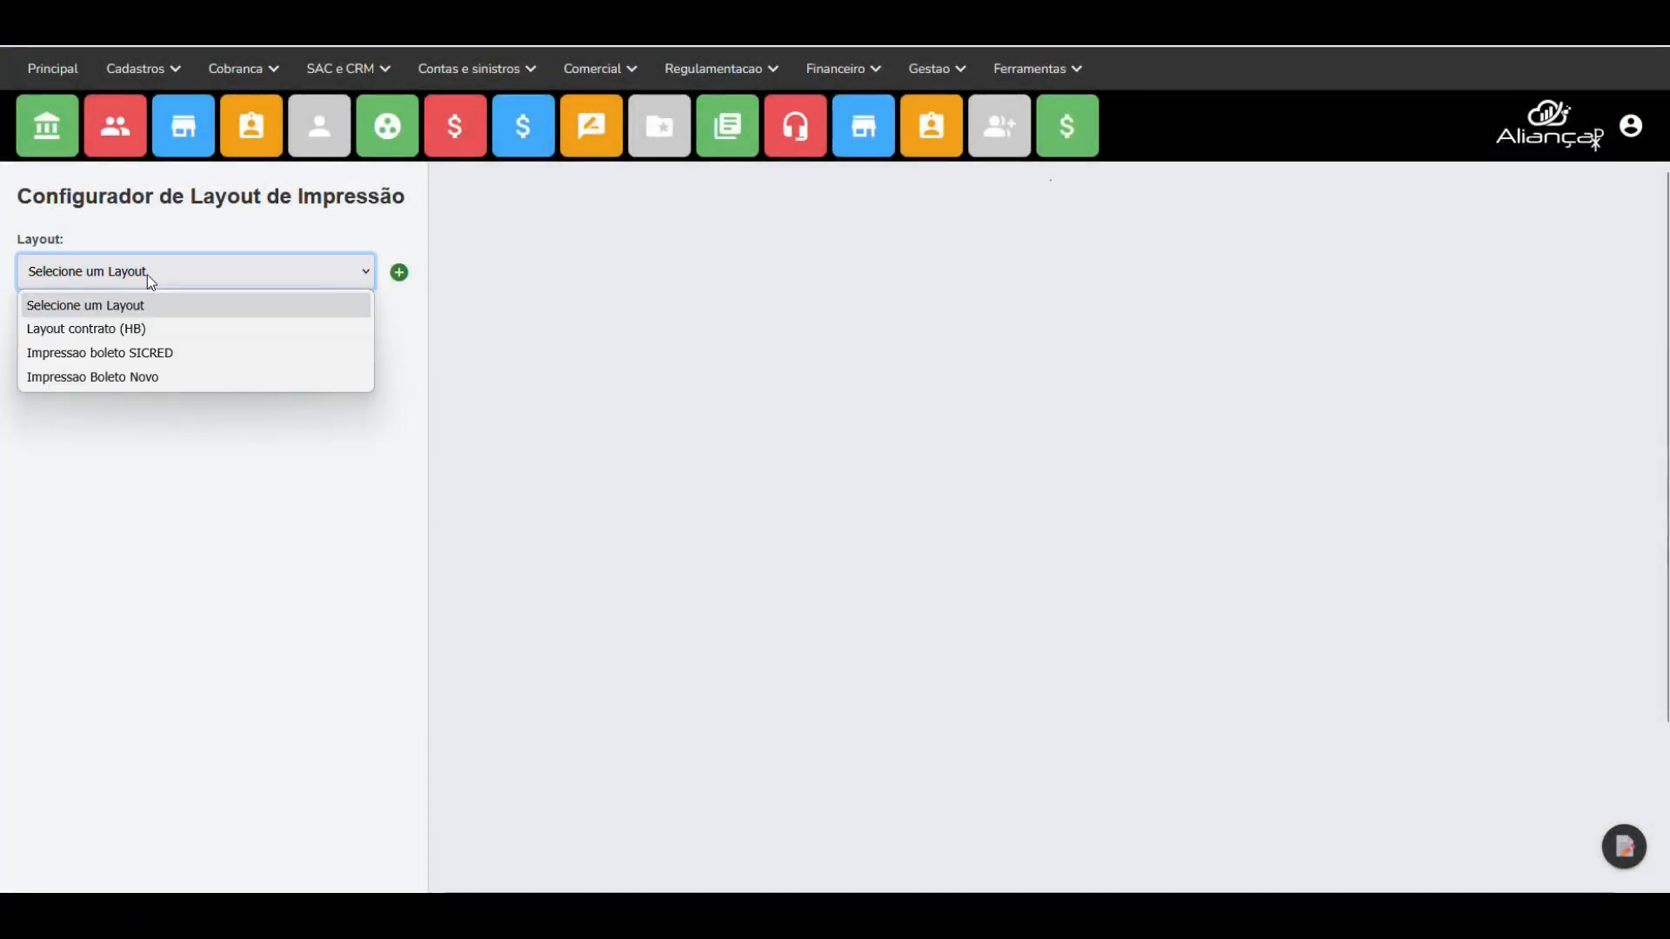
pyautogui.click(143, 353)
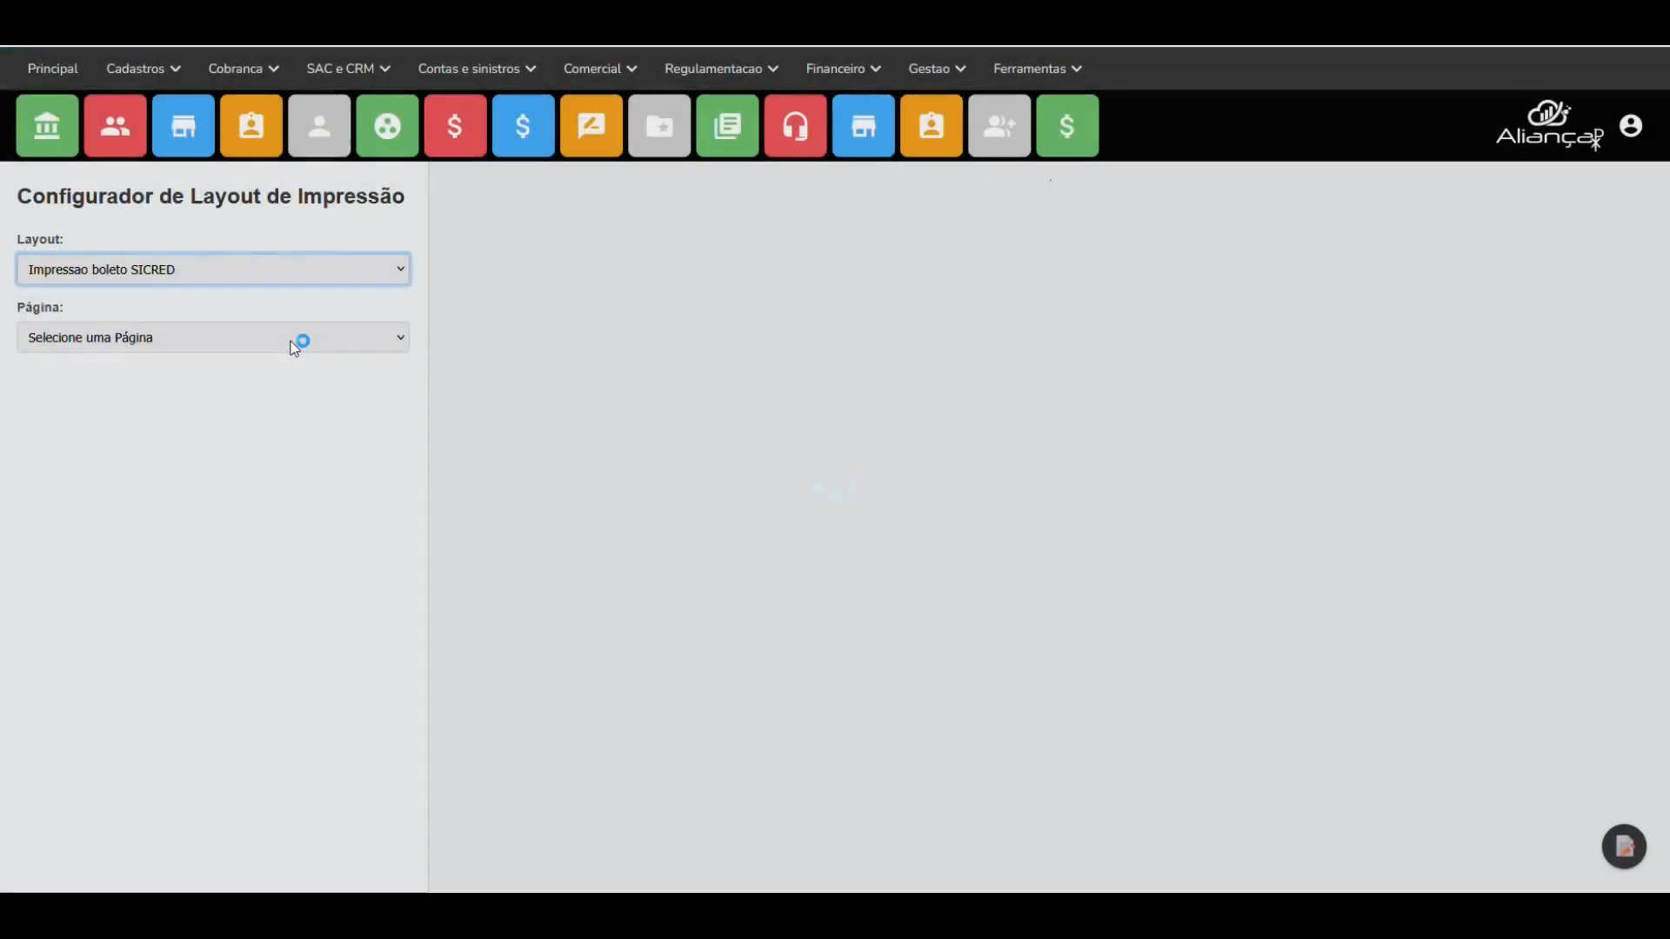
pyautogui.click(292, 343)
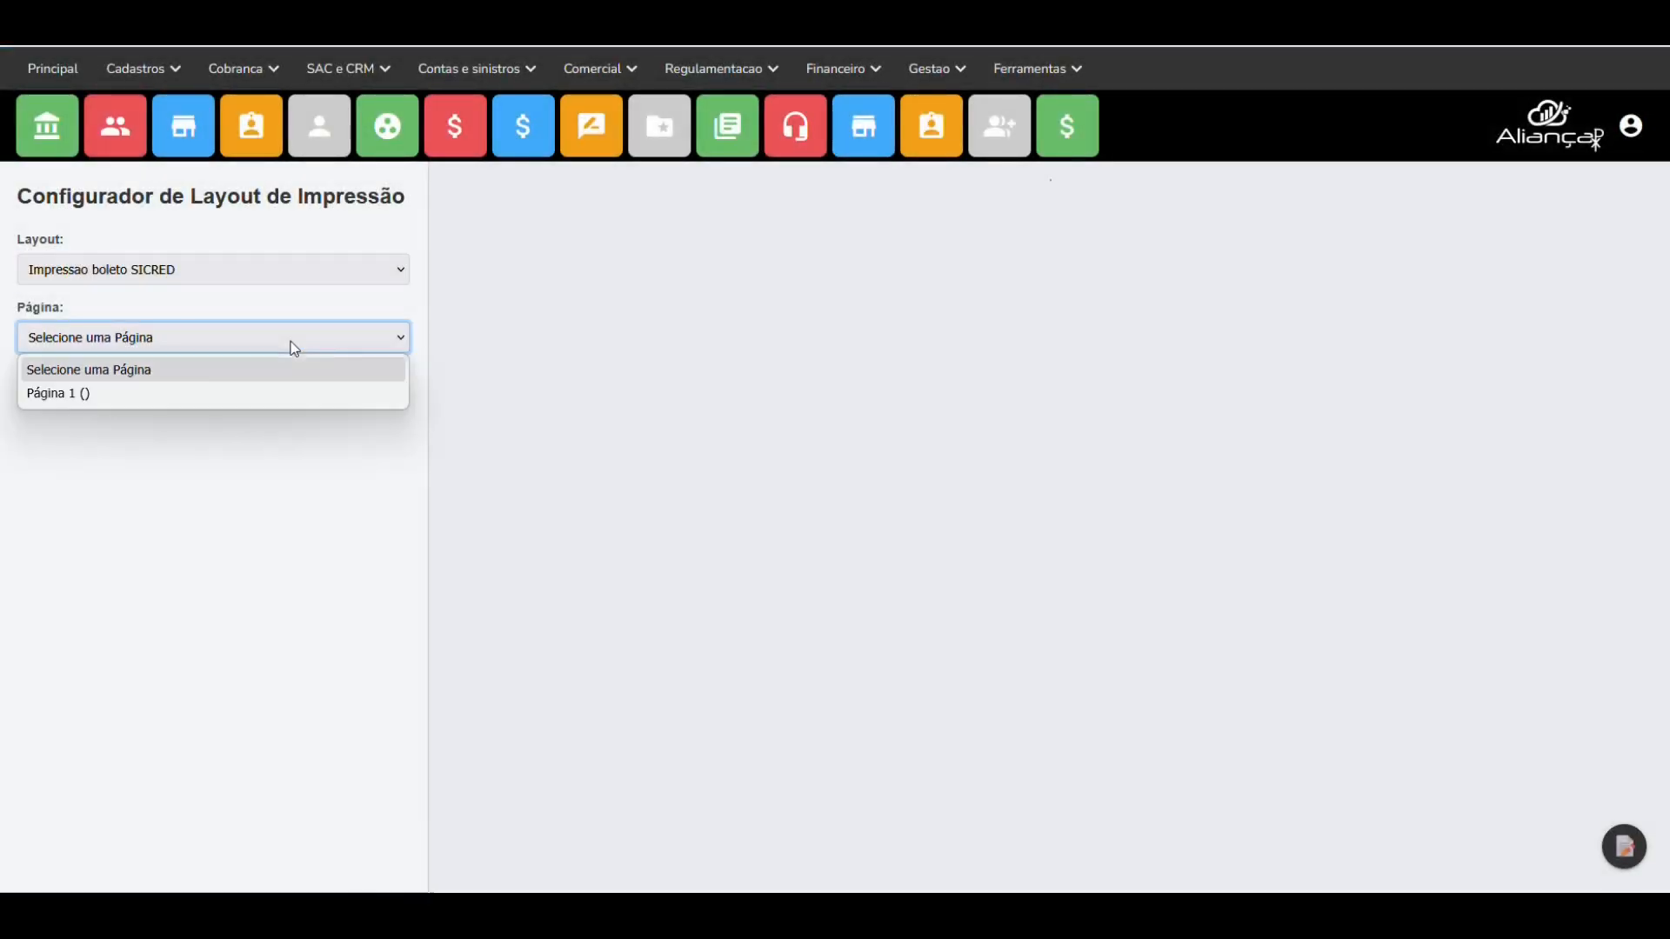
pyautogui.click(185, 391)
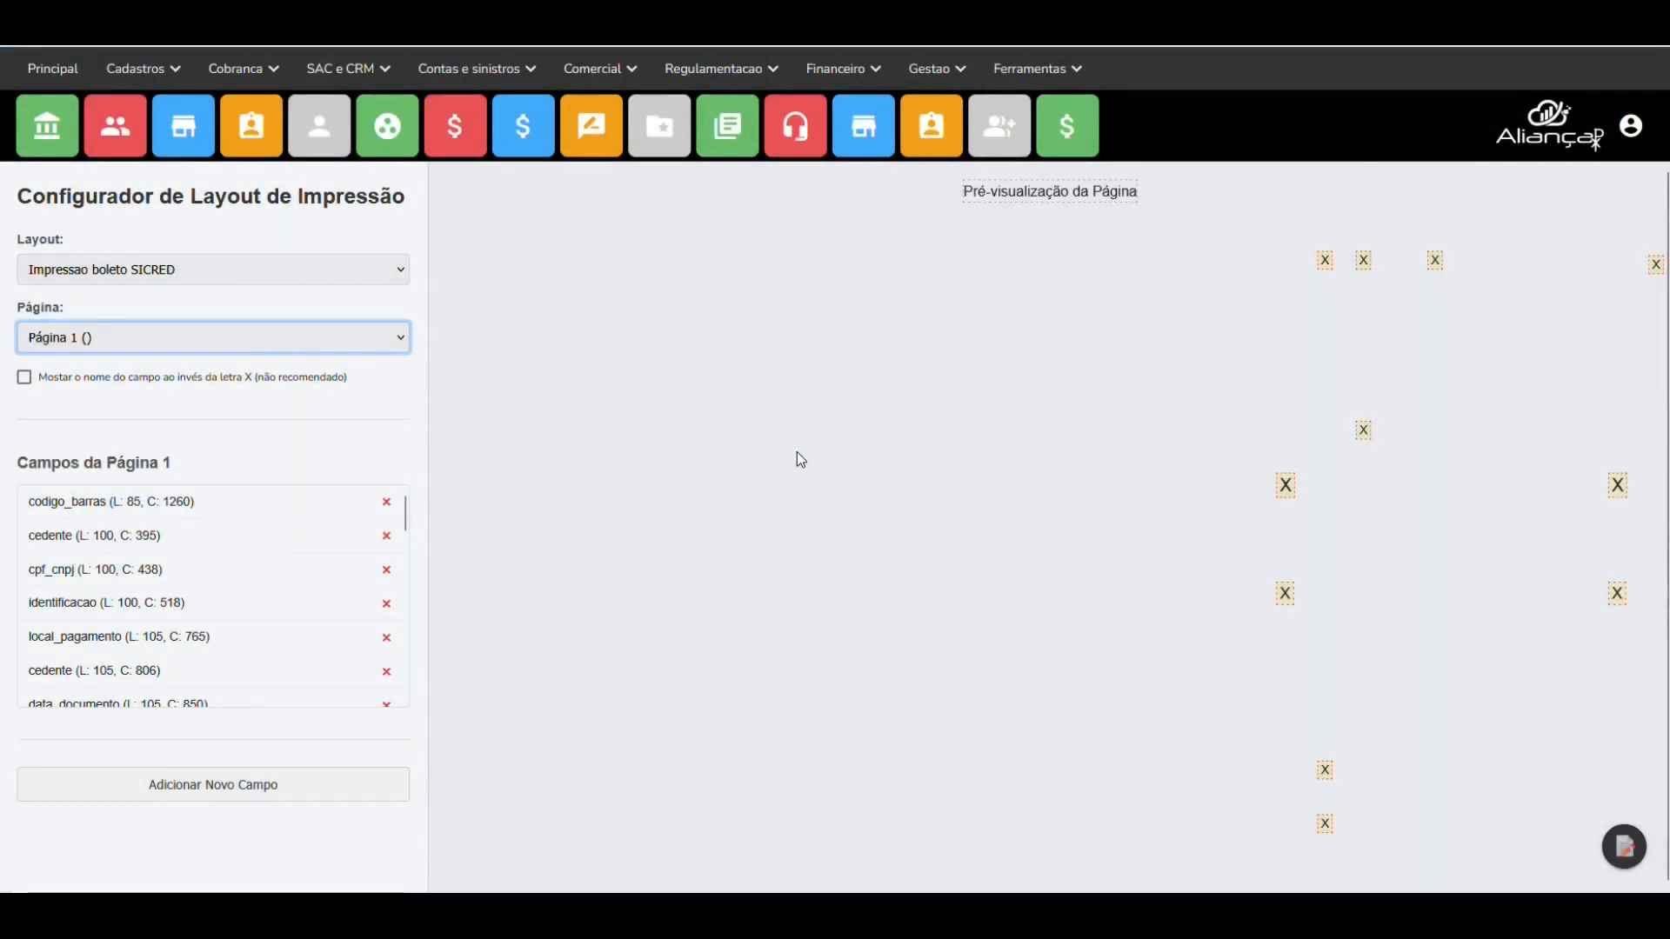
pyautogui.scroll(-5, 796, 451)
pyautogui.scroll(3, 801, 459)
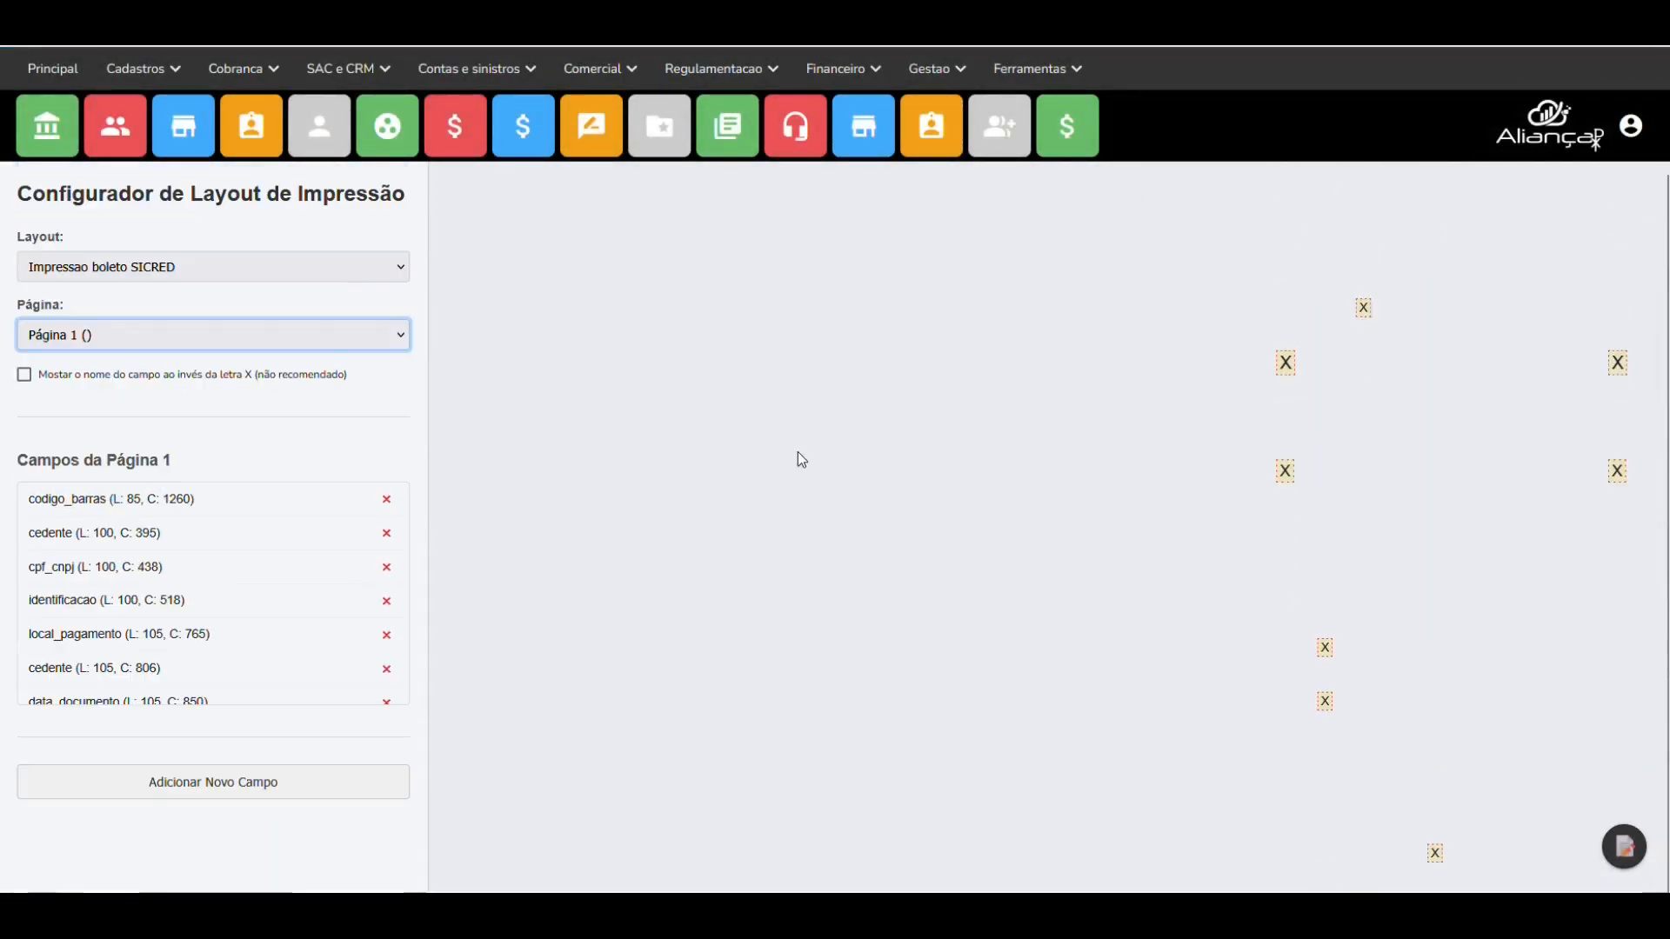
pyautogui.click(48, 127)
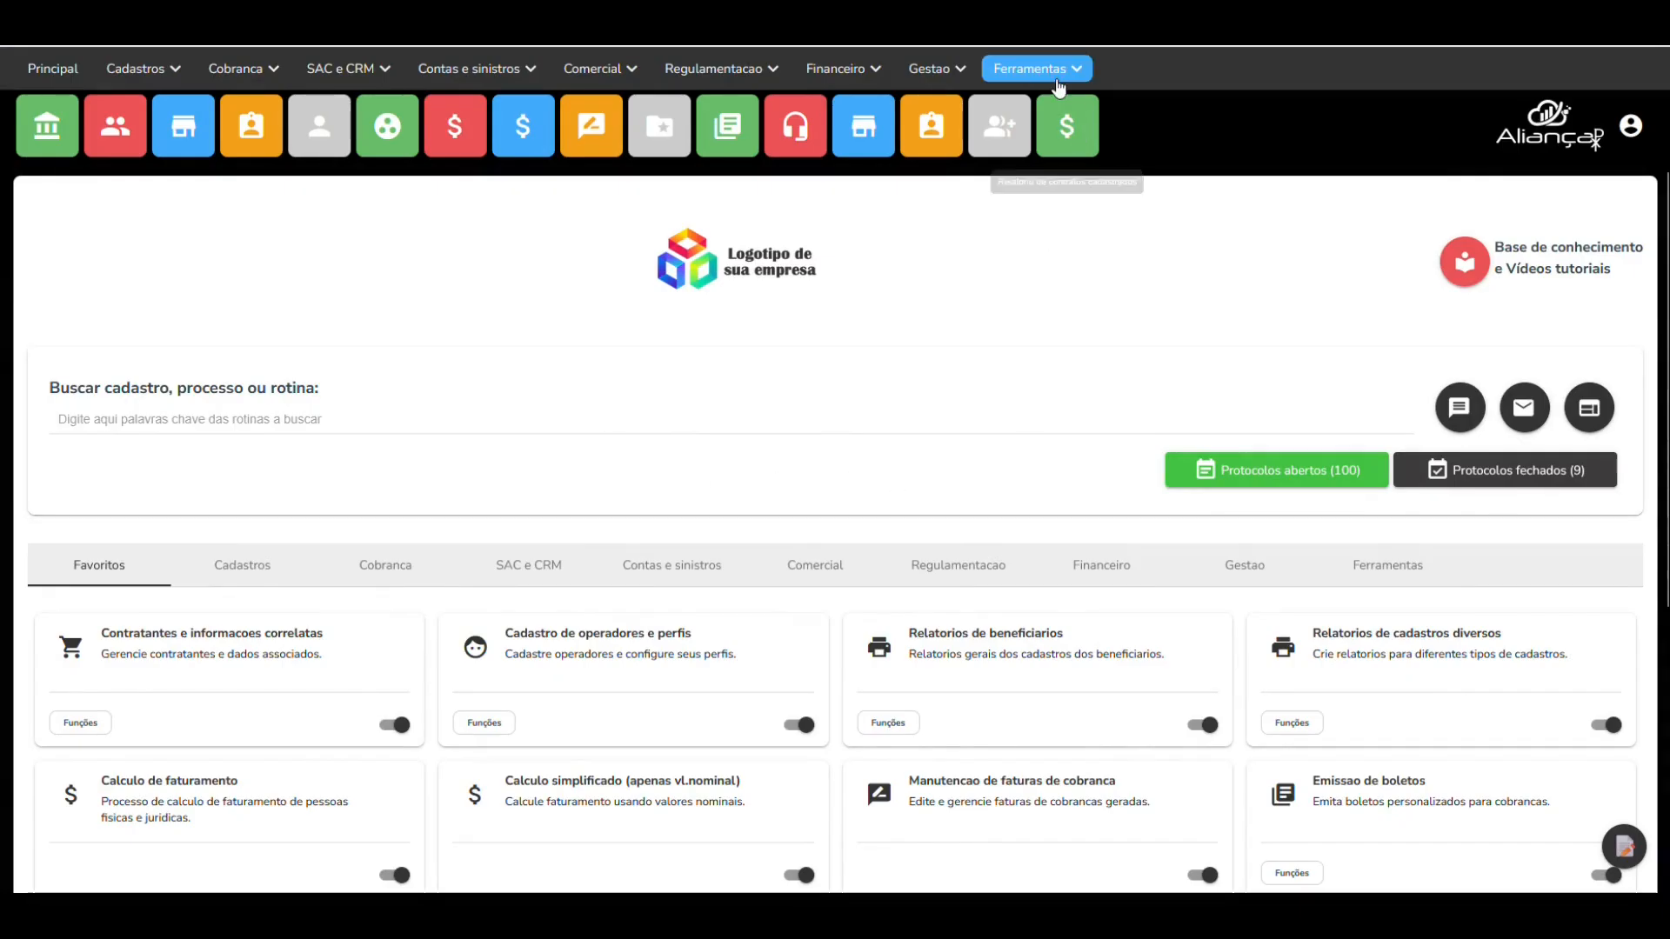
pyautogui.click(1052, 71)
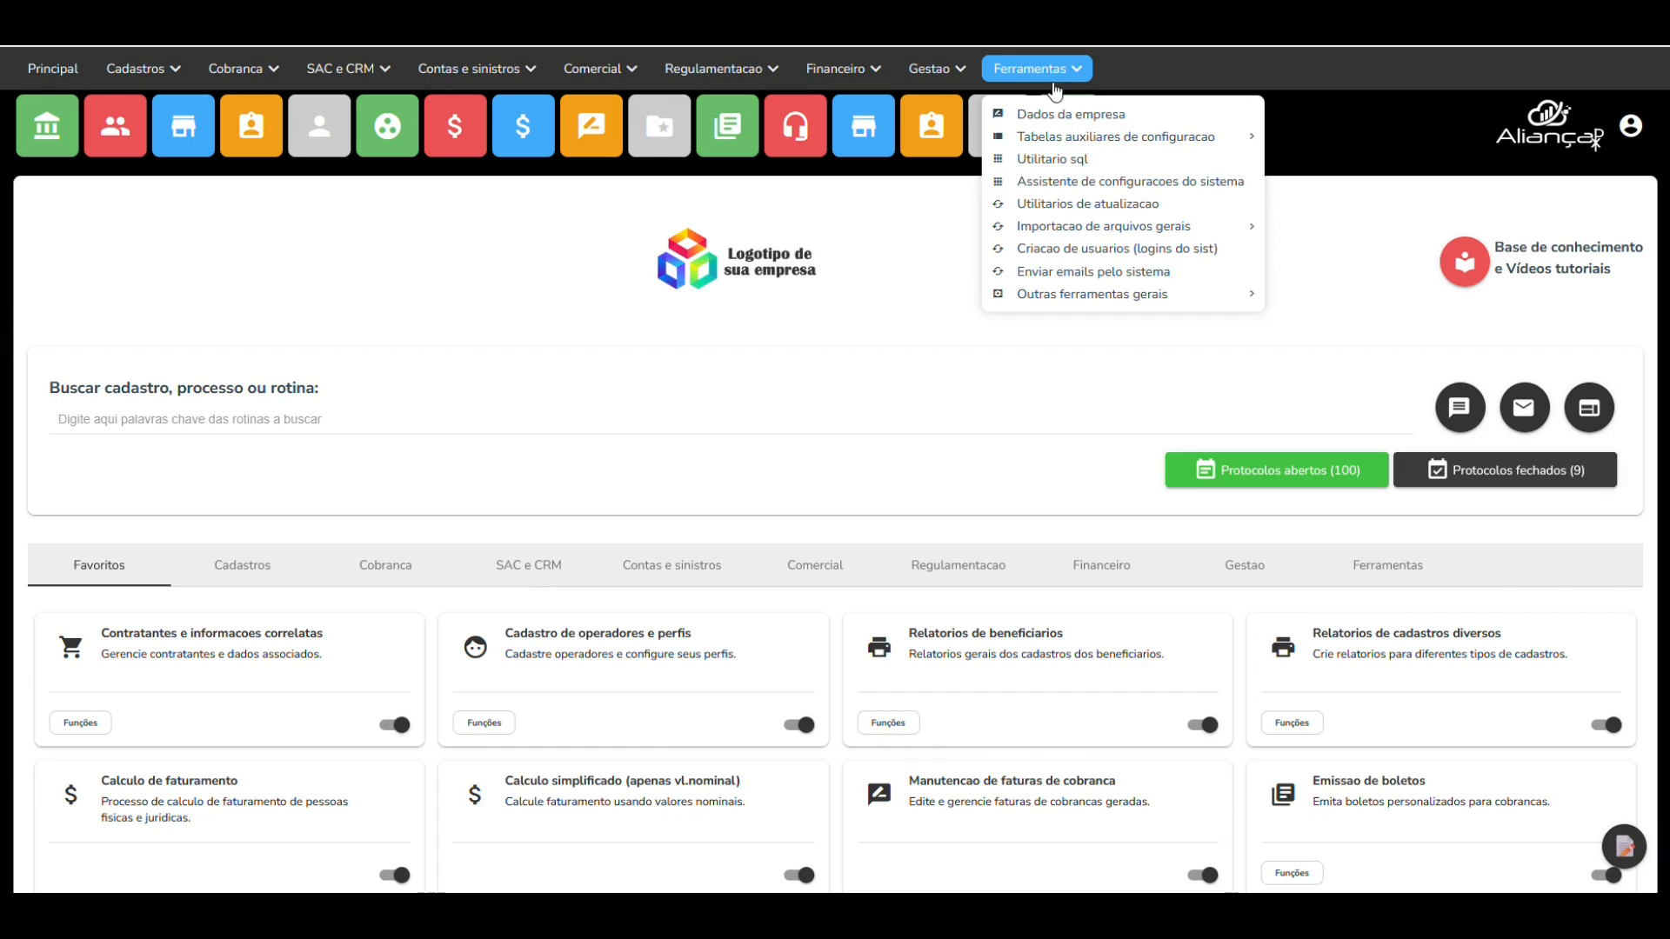
pyautogui.moveTo(1052, 145)
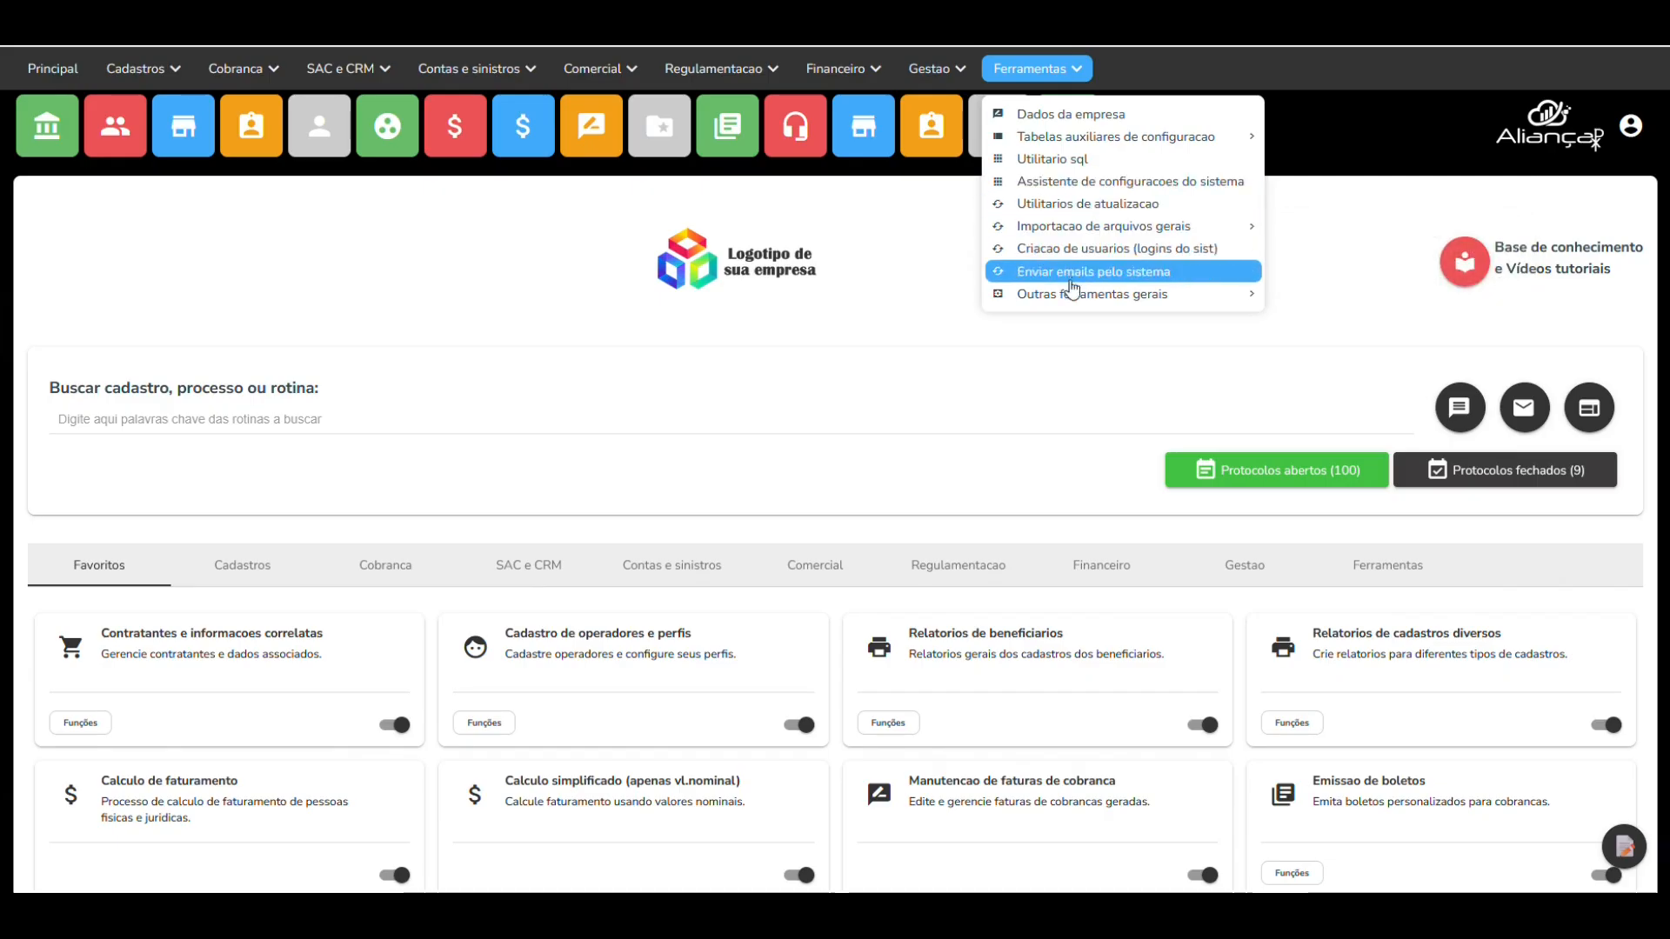
pyautogui.moveTo(1068, 300)
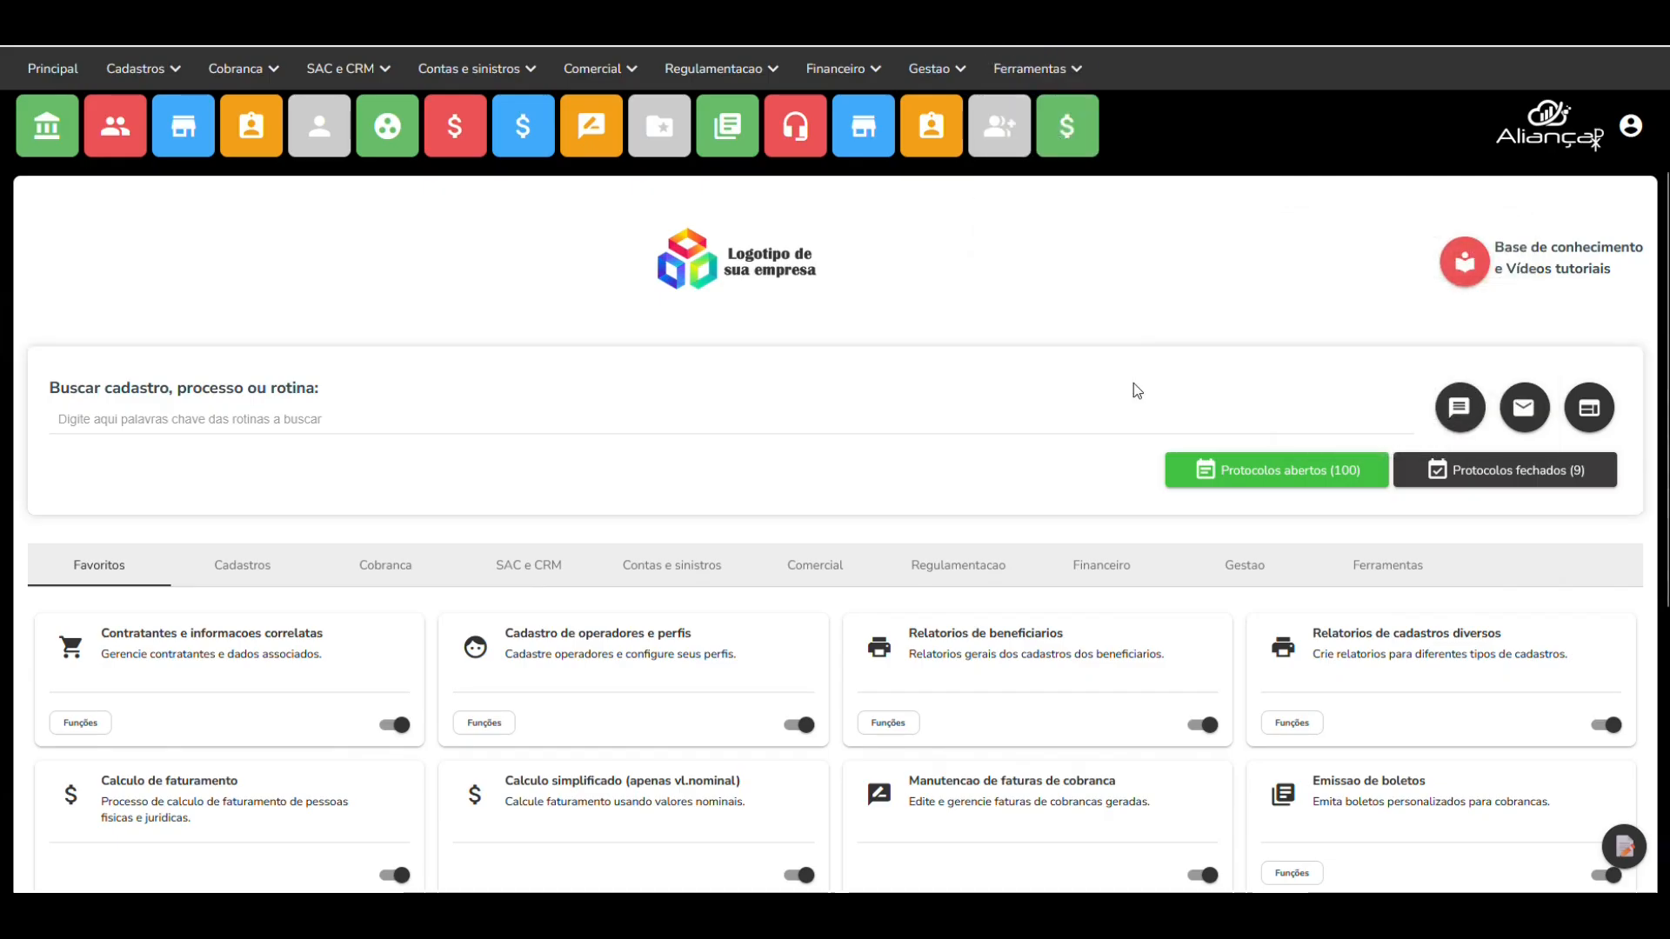